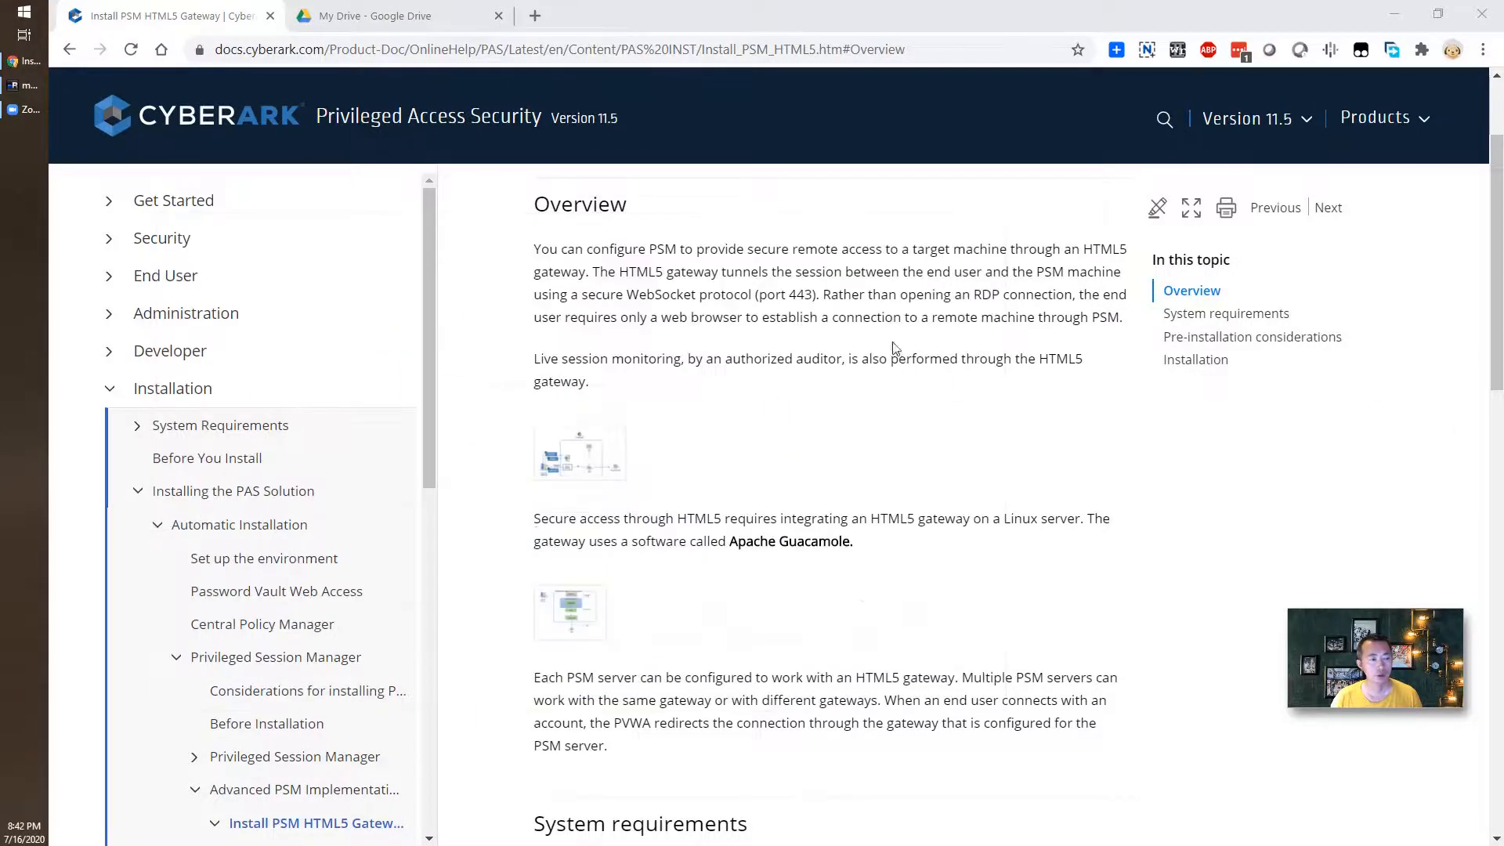
- Enlarge the architecture diagram tracing End User, PVWA, HTML5 Gateway, PSM and Target machine
mouse_move(553, 467)
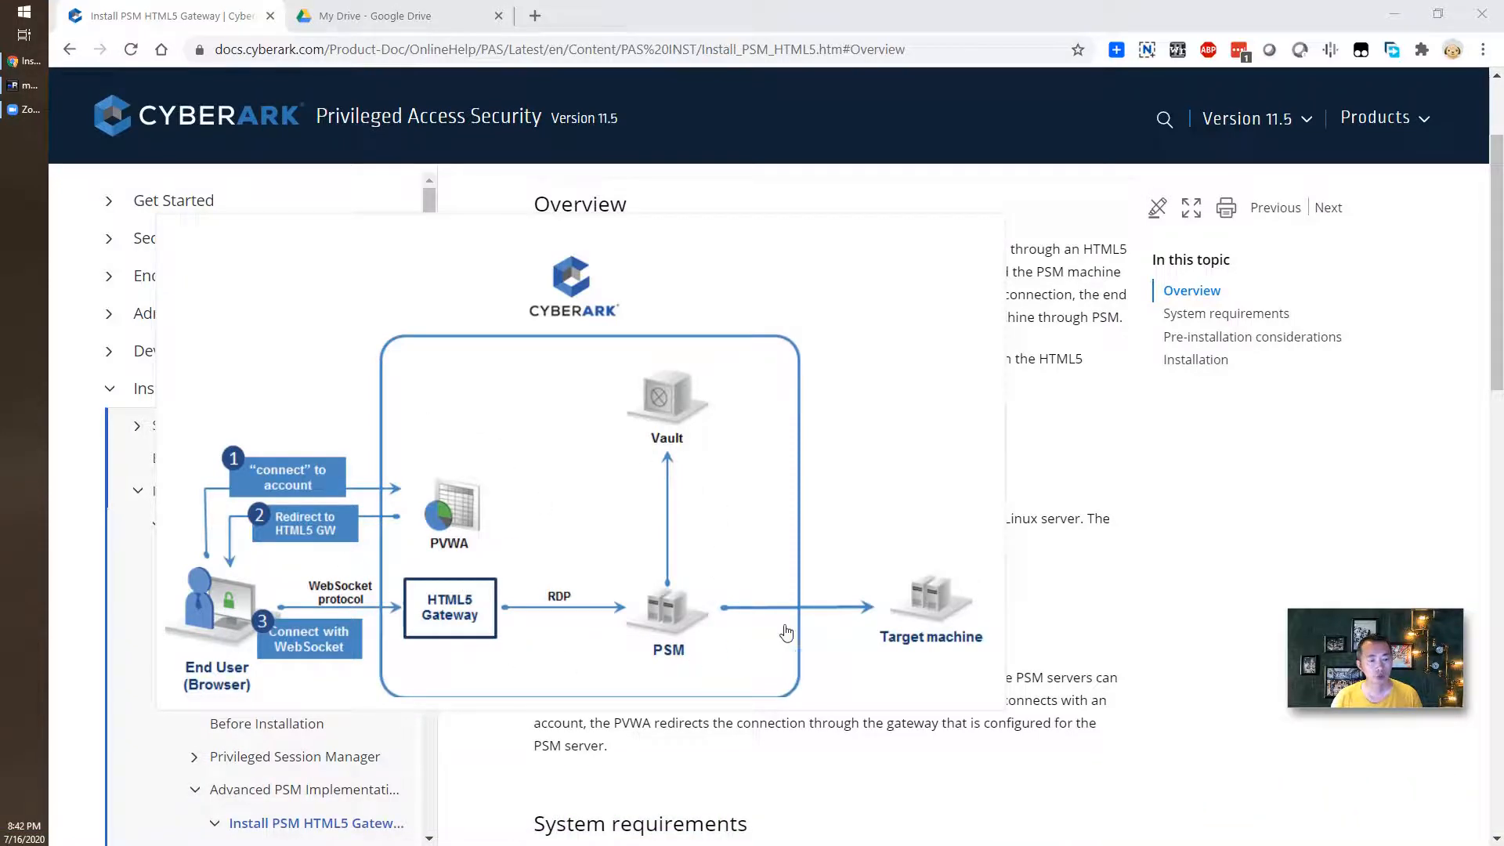
- Close the enlarged diagram and bring up the CyberArk Home Lab Diagram.drawio preview
click(678, 572)
key(ctrl+Tab)
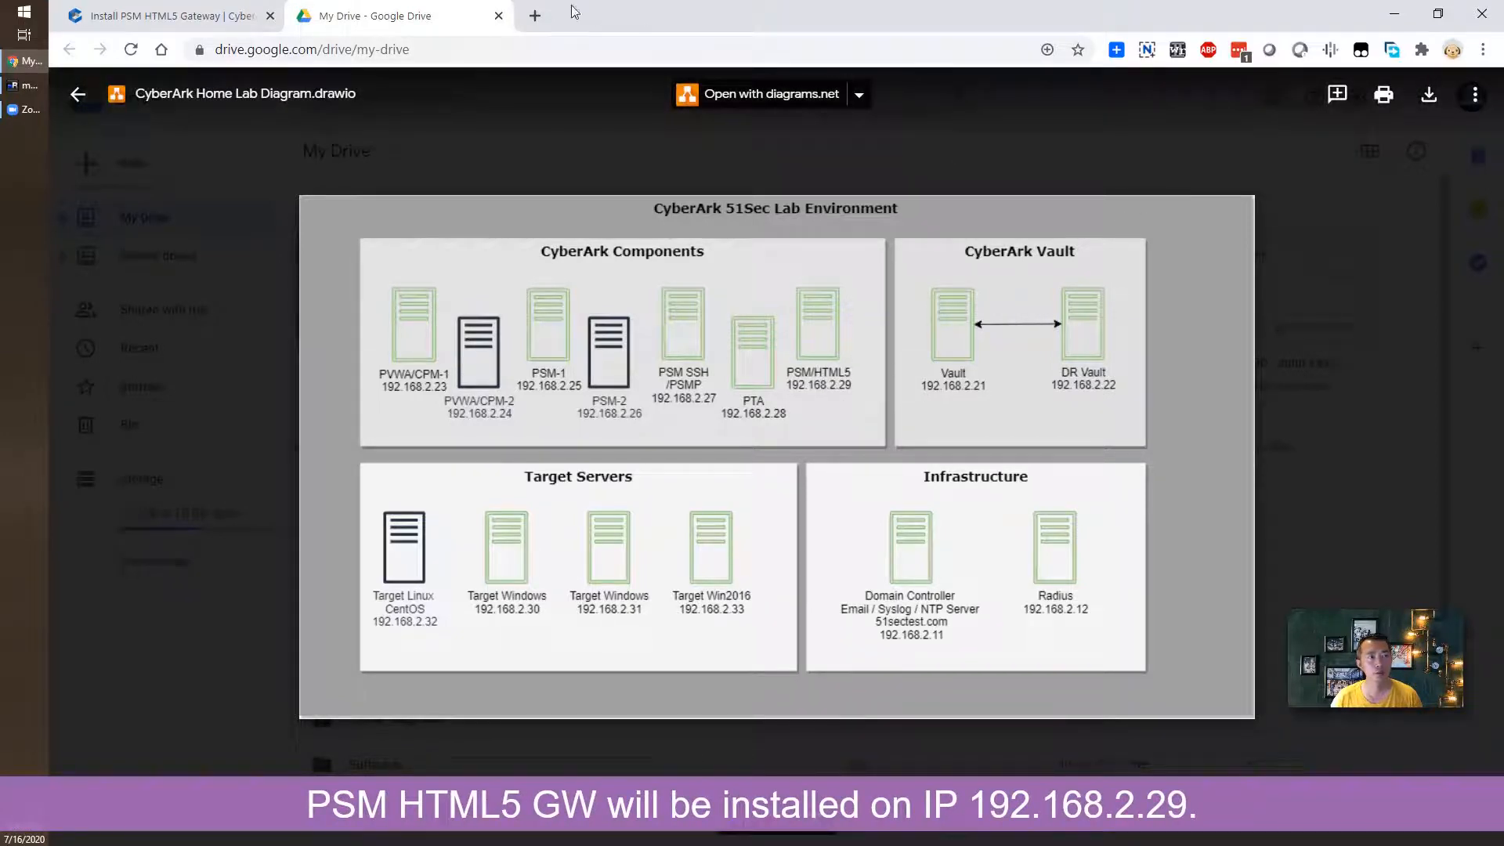
- Load the Password Vault sign-in page in a new browser tab
click(533, 15)
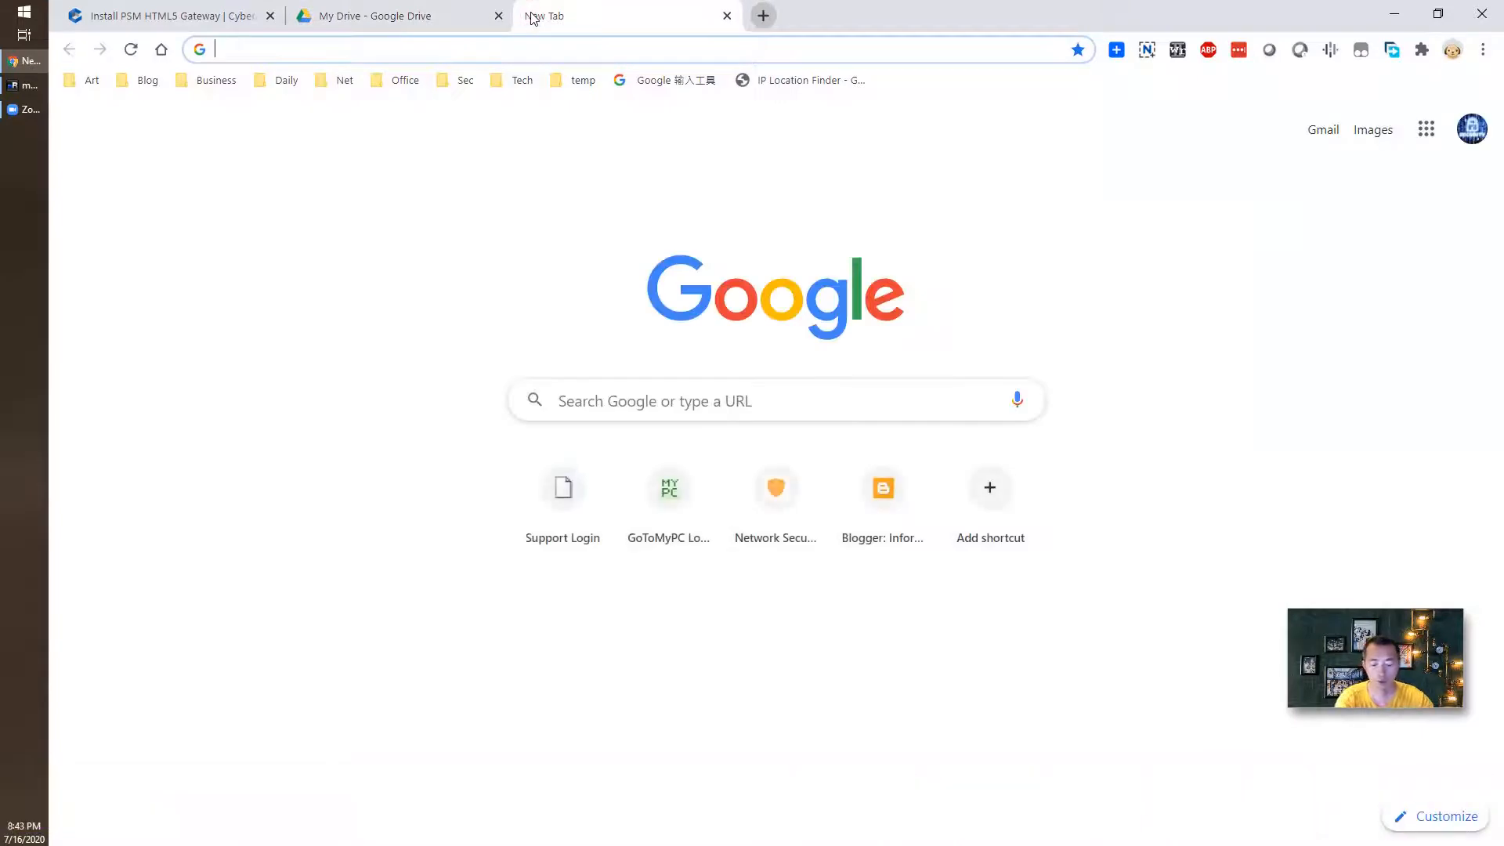
text(pv)
key(Return)
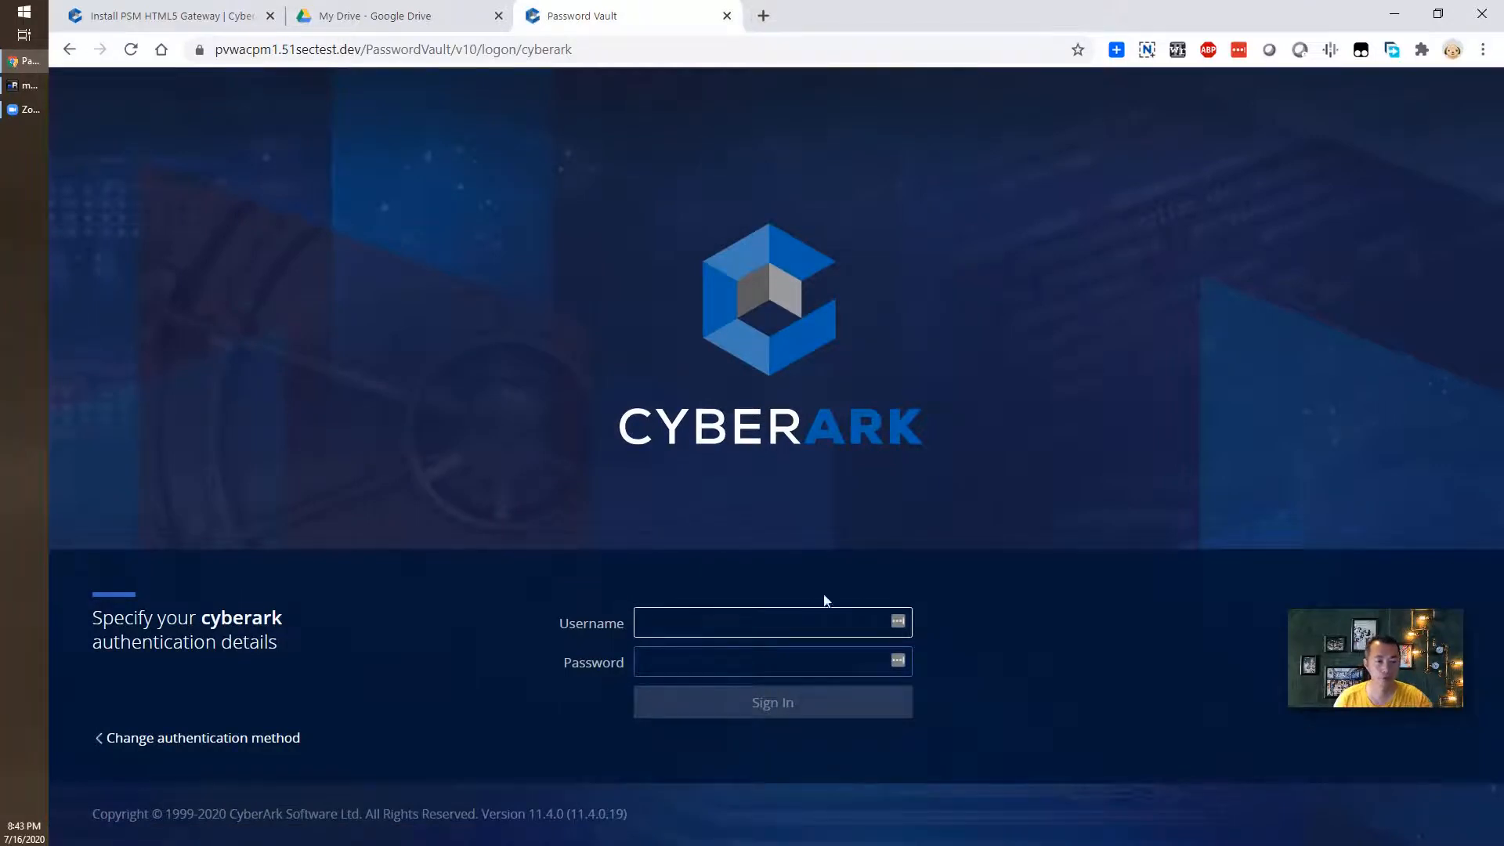
- Sign in to PVWA as administrator and show the first account's Connect options
click(815, 624)
text(administrator)
key(Tab)
text(*****)
key(Return)
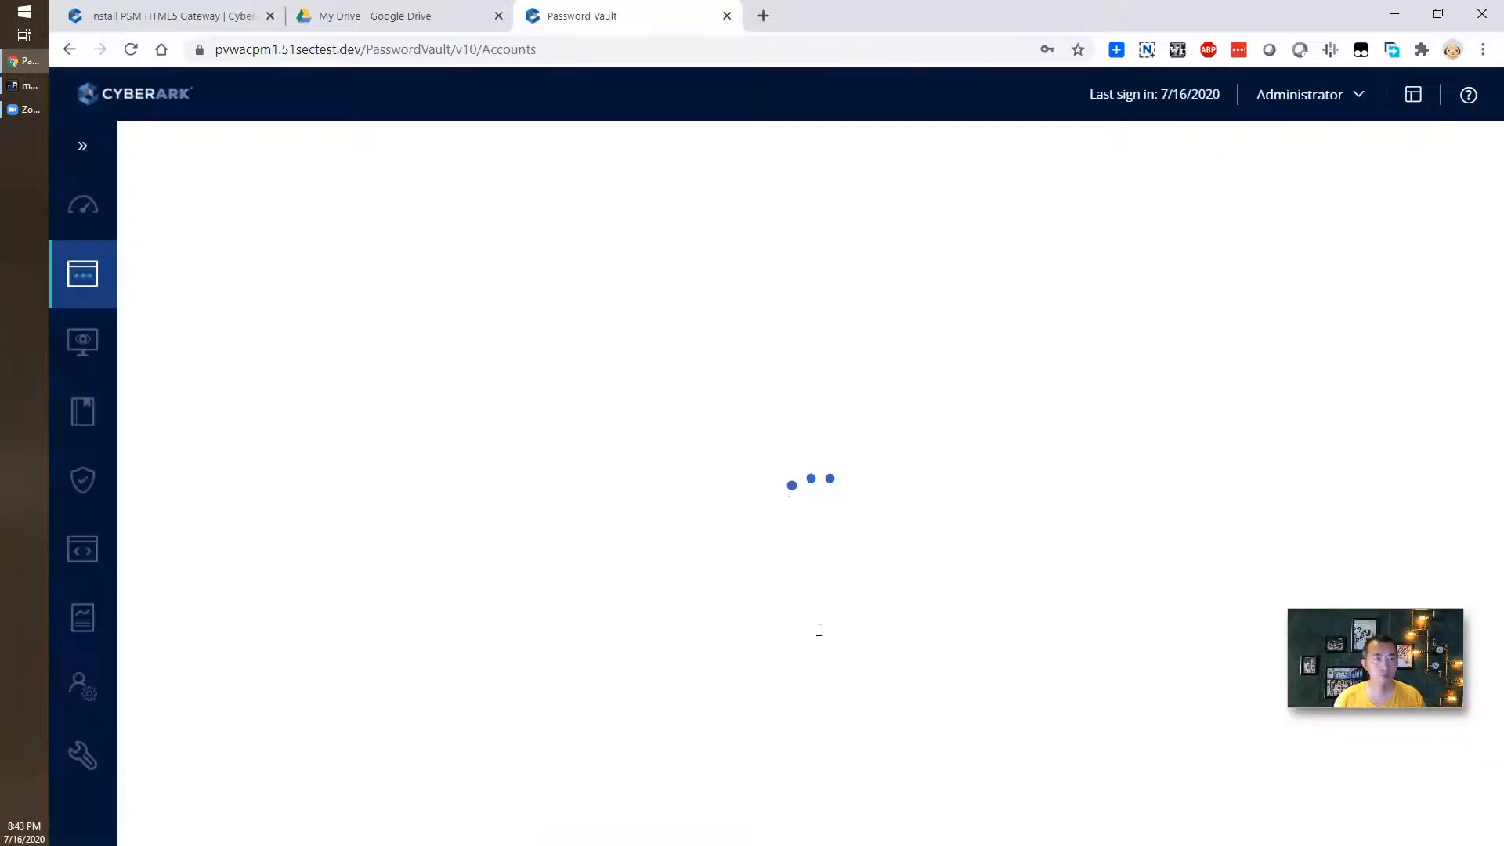
scroll(1084, 655, down, 5)
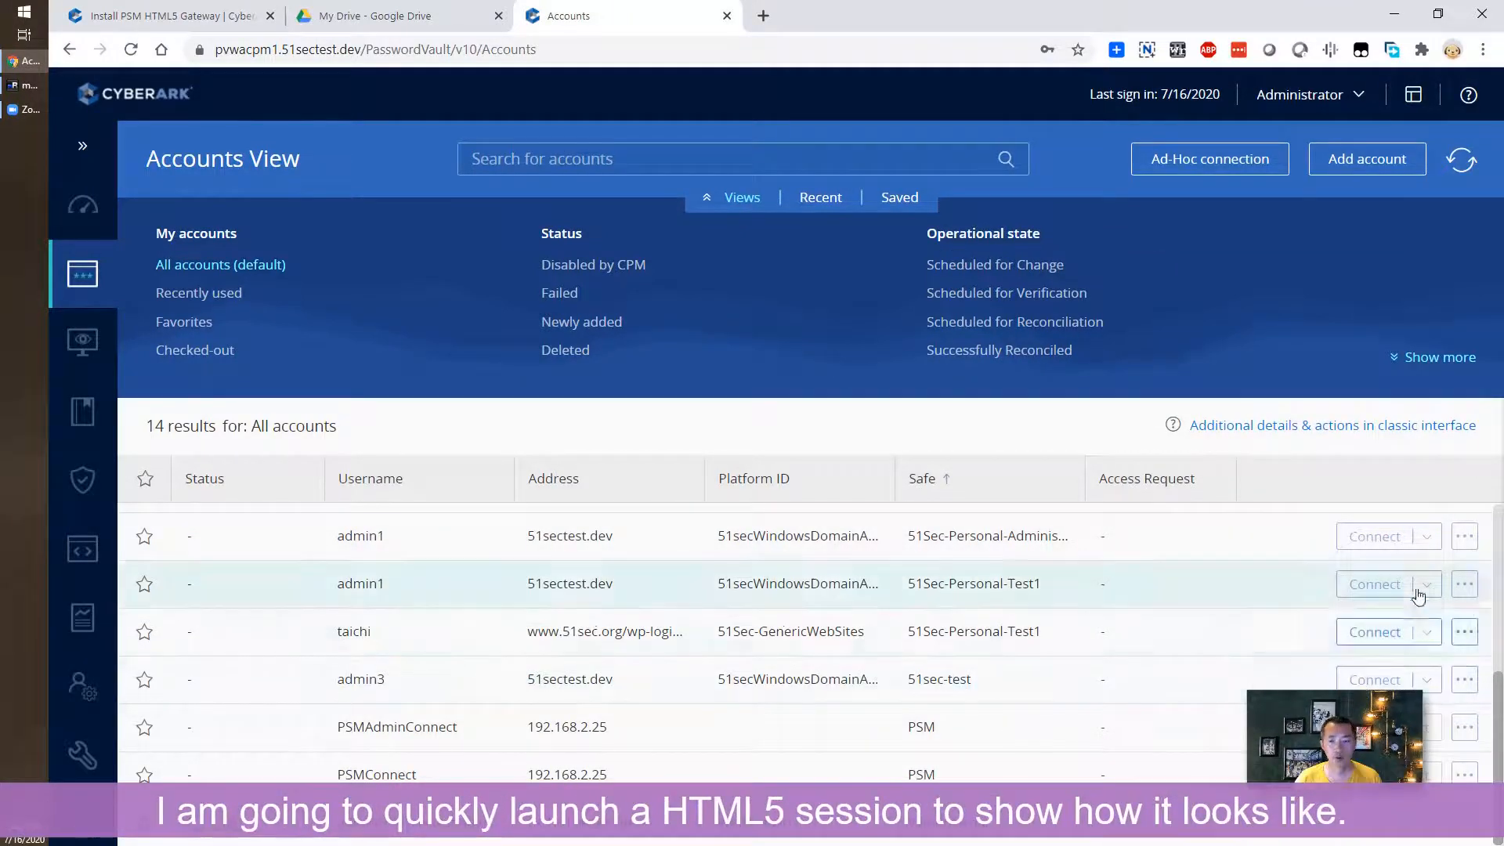
click(1426, 536)
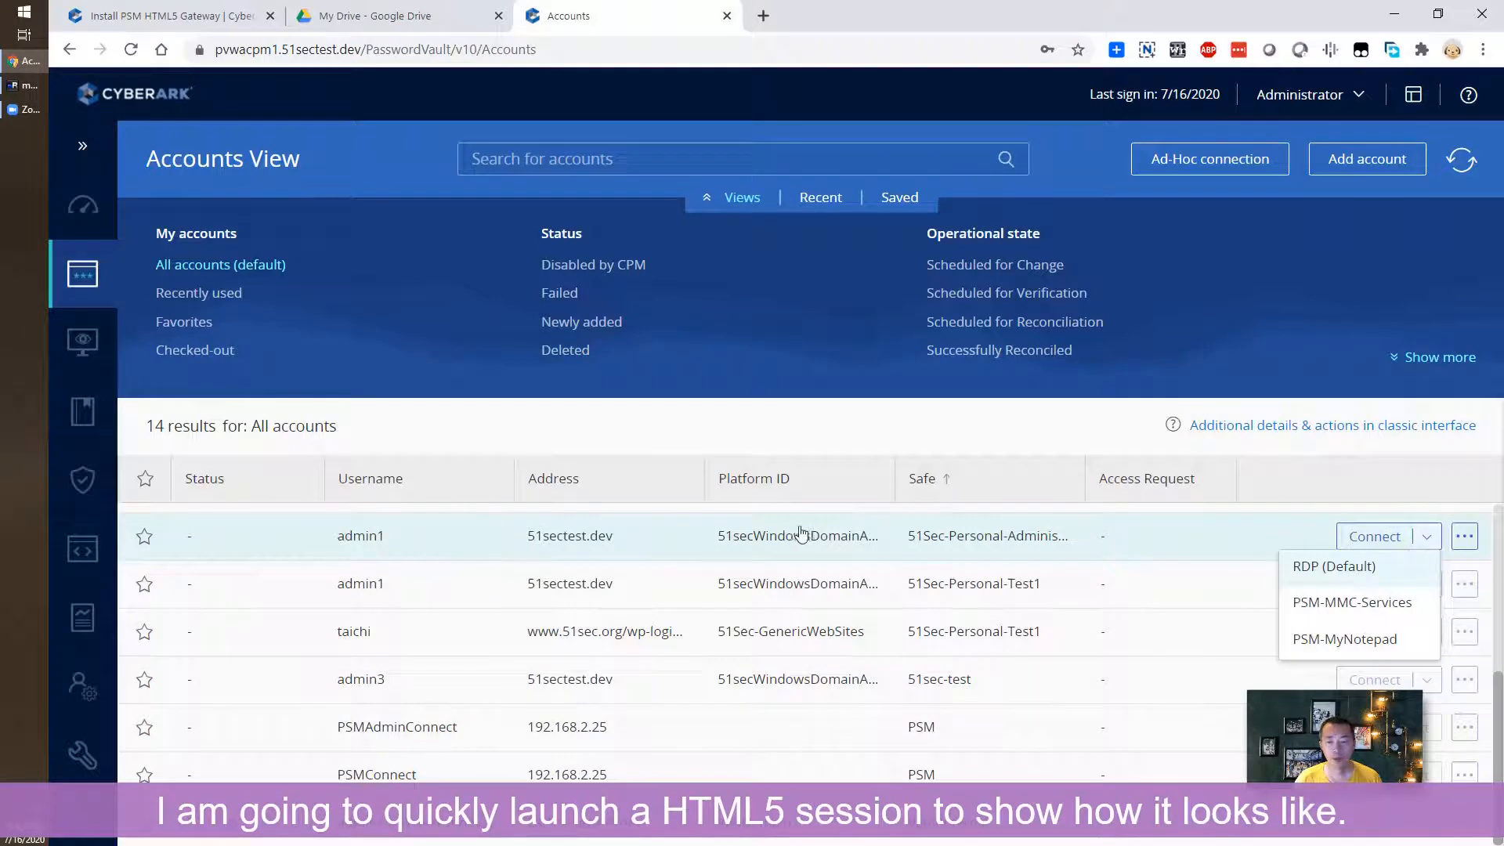
- Connect via RDP with AllowSelectHTML5 set to Yes and remote machine 192.168.2.12
click(1324, 572)
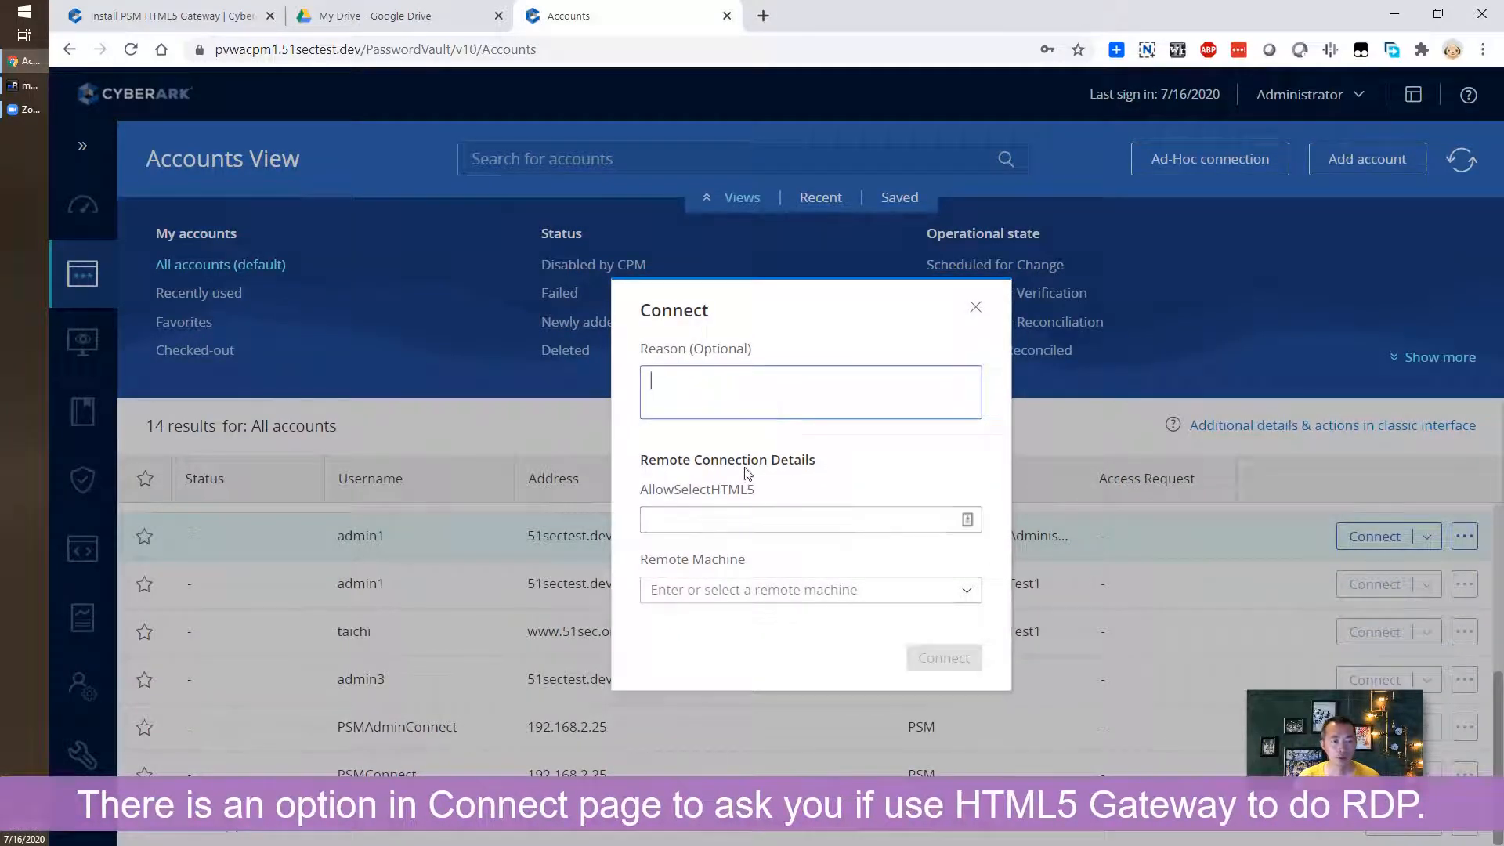
click(779, 523)
text(Yes)
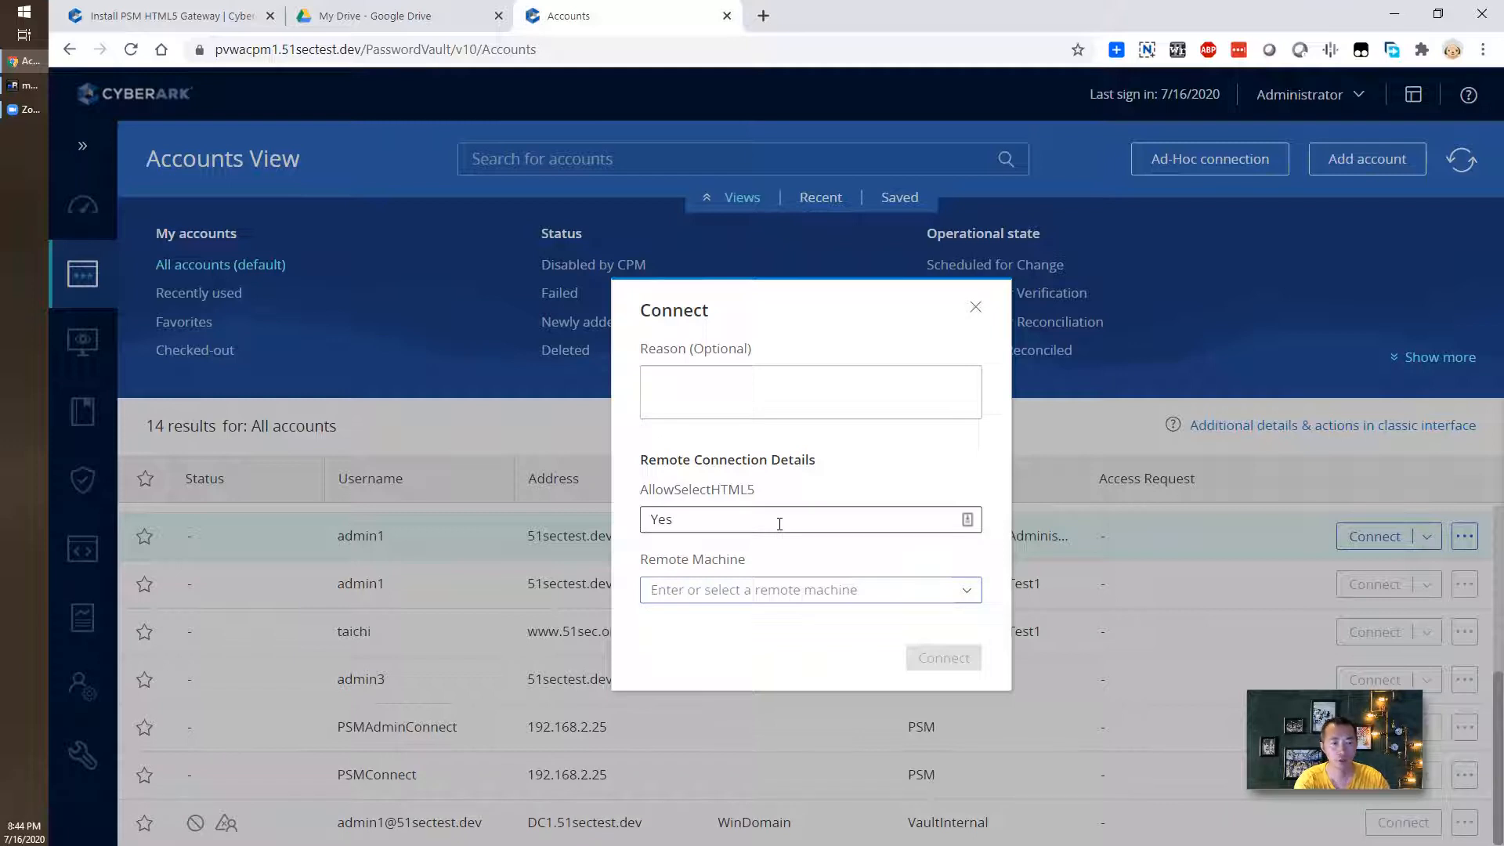
text(192)
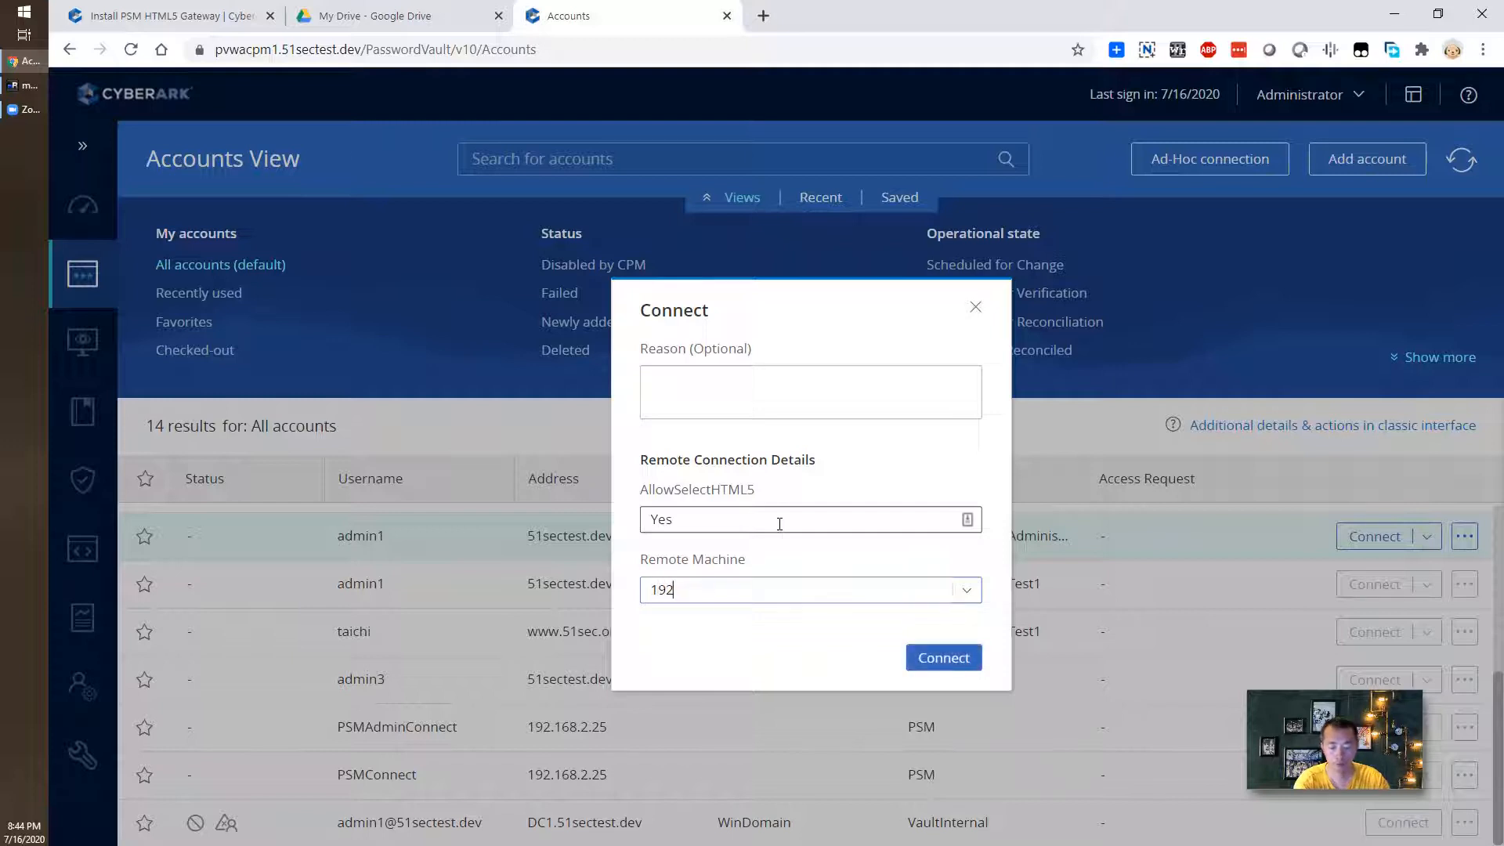
text(.168.2.12)
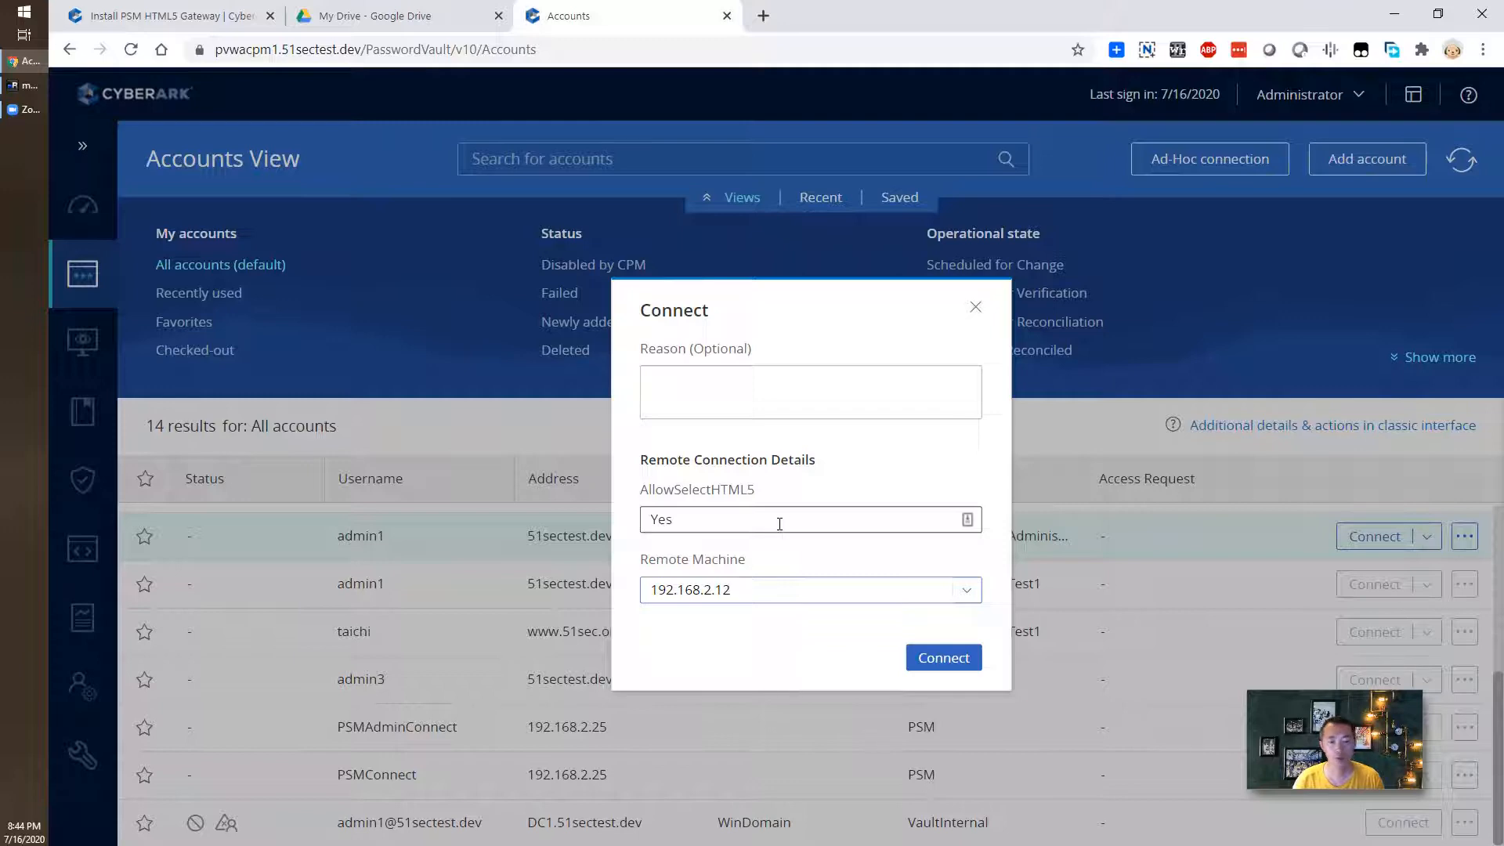
click(938, 658)
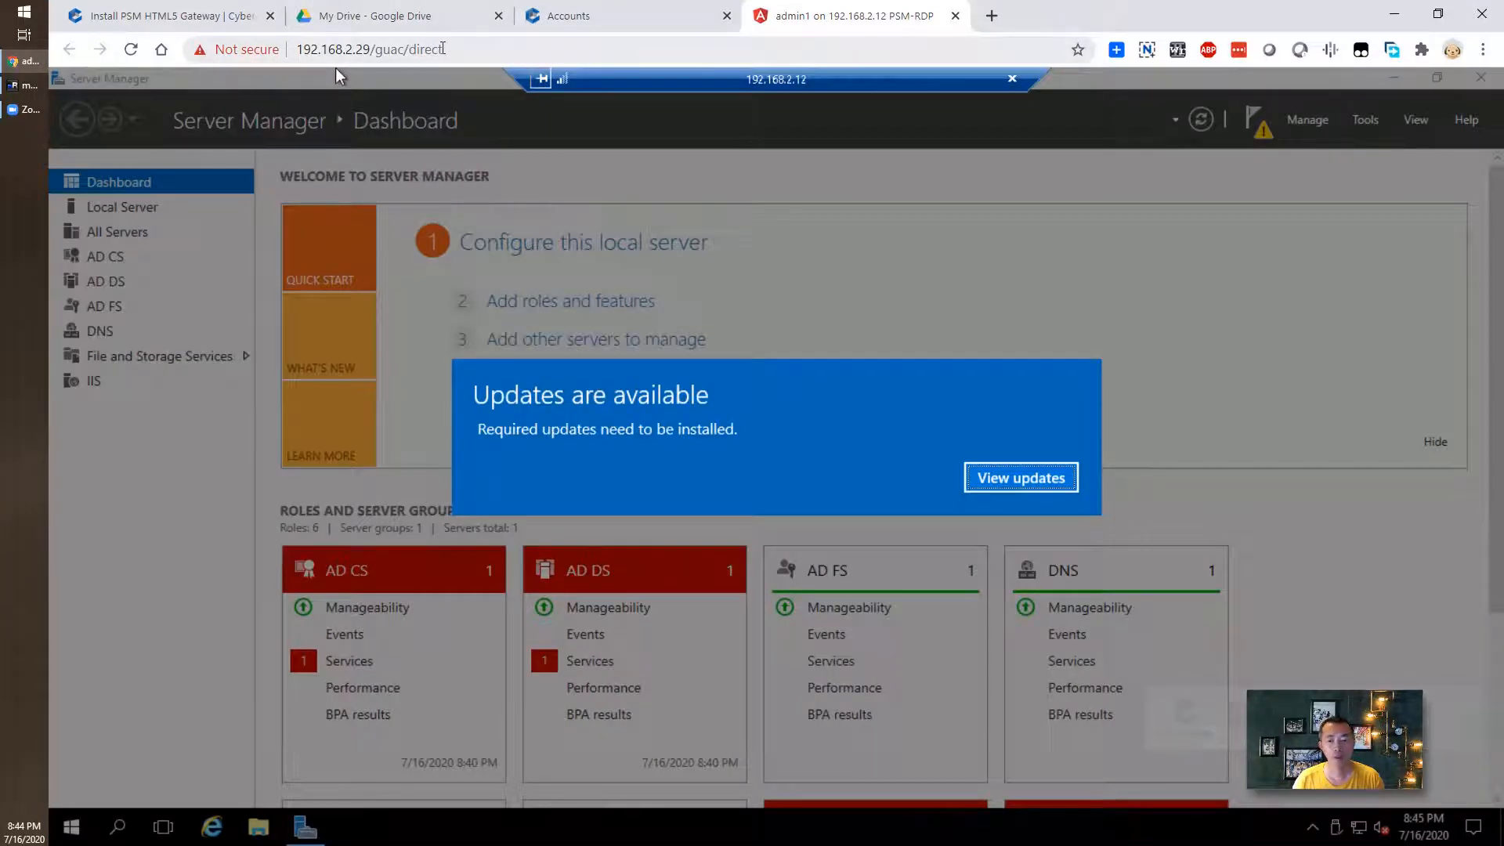
- Switch back to the Install PSM HTML5 Gateway docs tab, leaving the RDP session open
mouse_move(1303, 722)
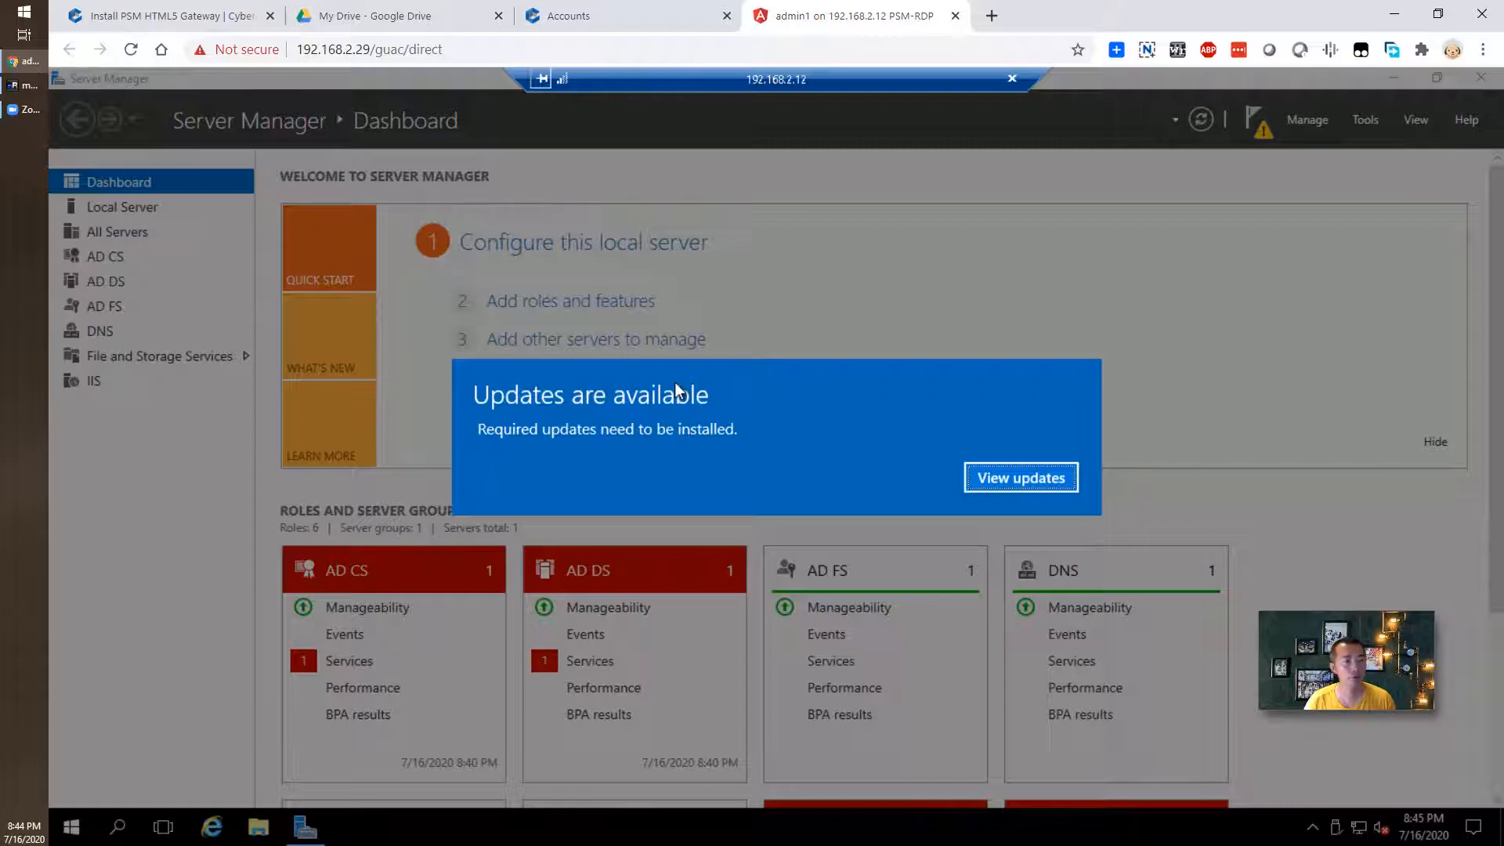
click(196, 16)
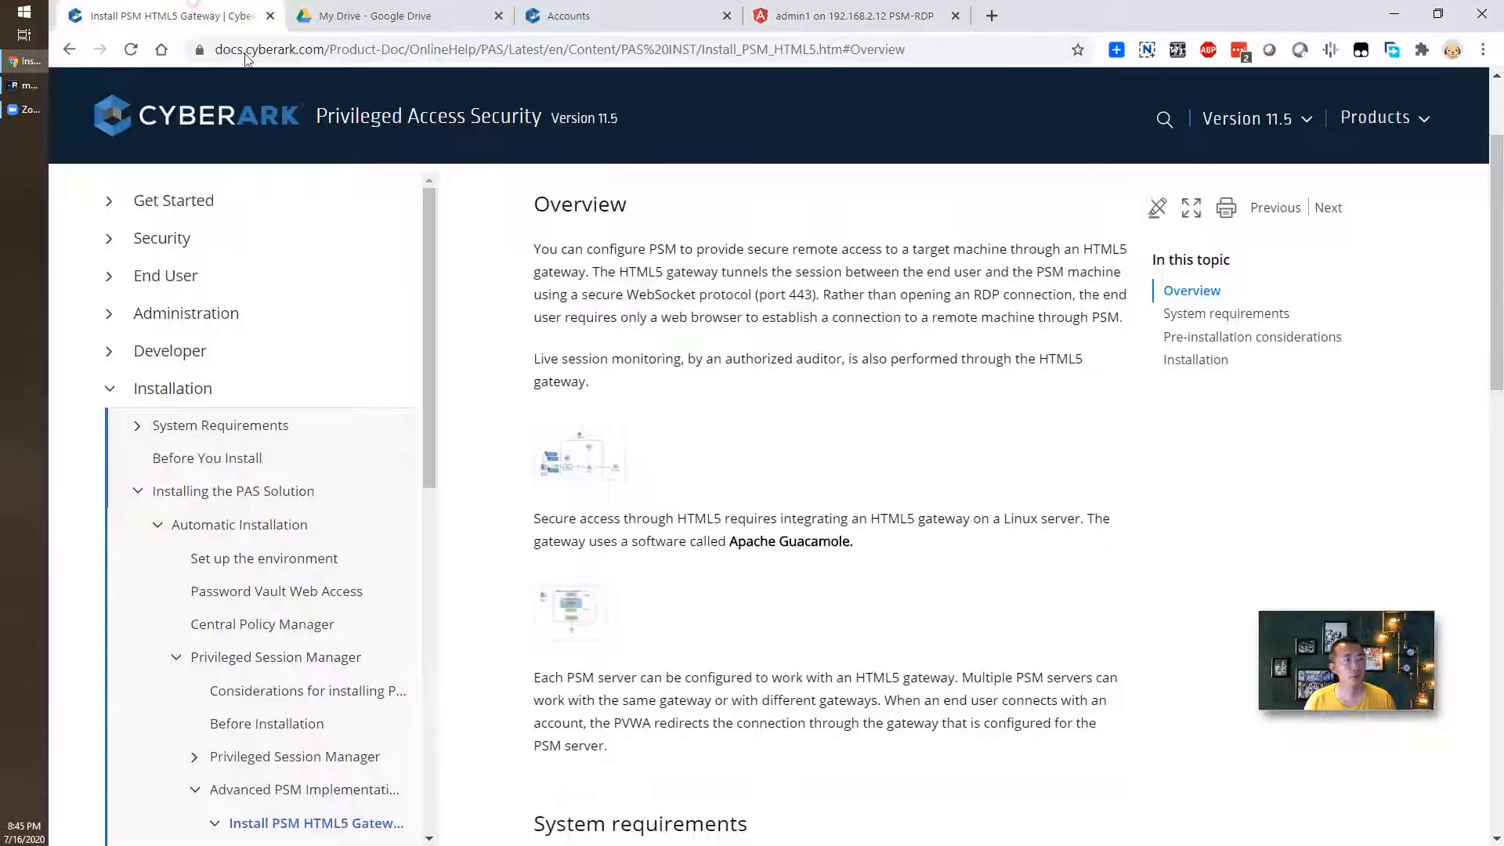
- Open 'Install PSM HTML5 Gateway via Docker' and scroll to the docker run and Hardening steps
scroll(724, 501, down, 5)
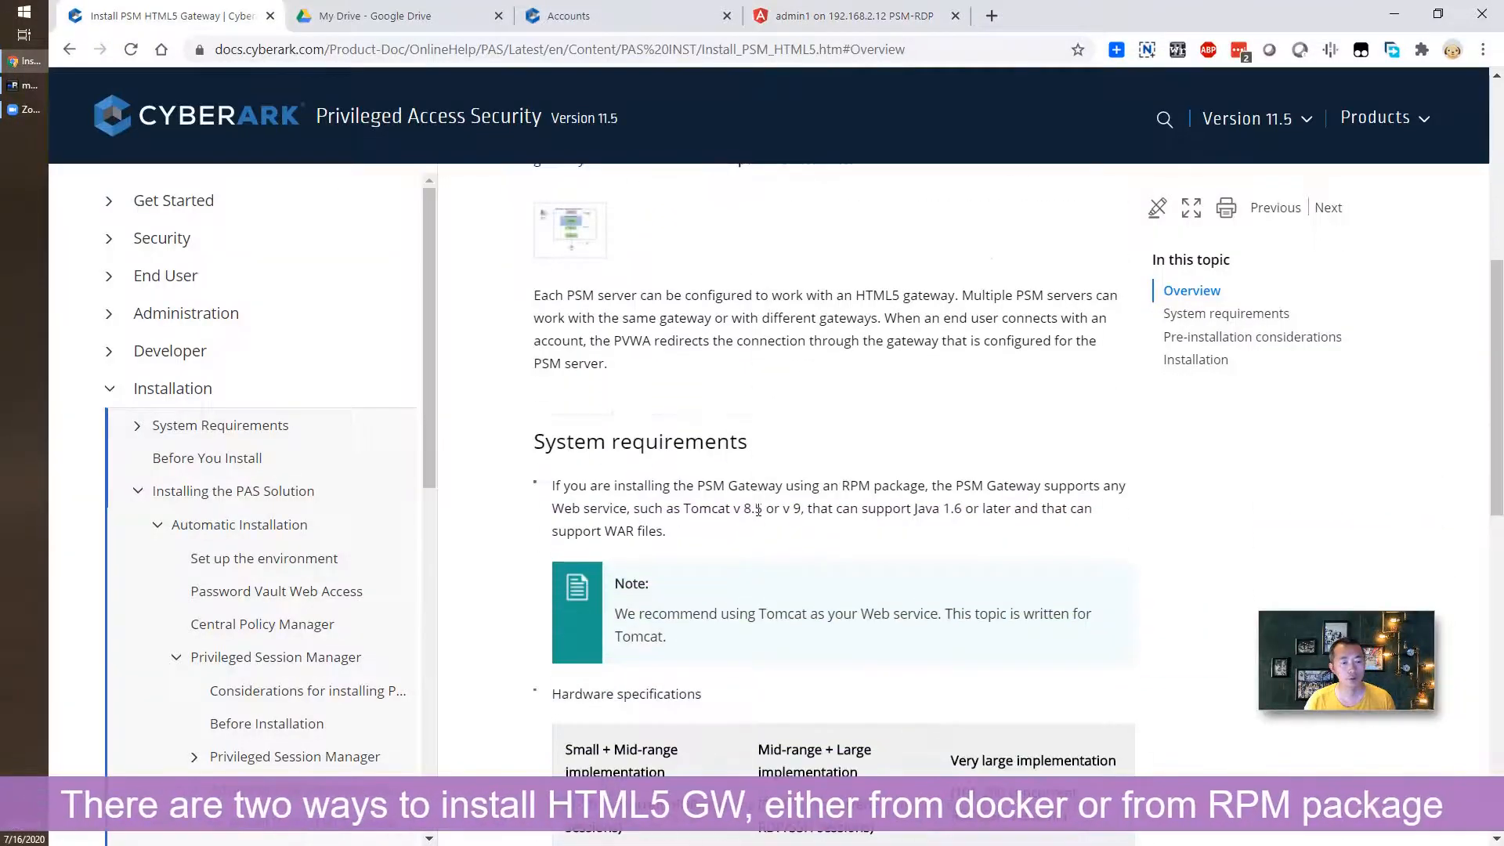
scroll(758, 510, down, 3)
scroll(758, 510, down, 8)
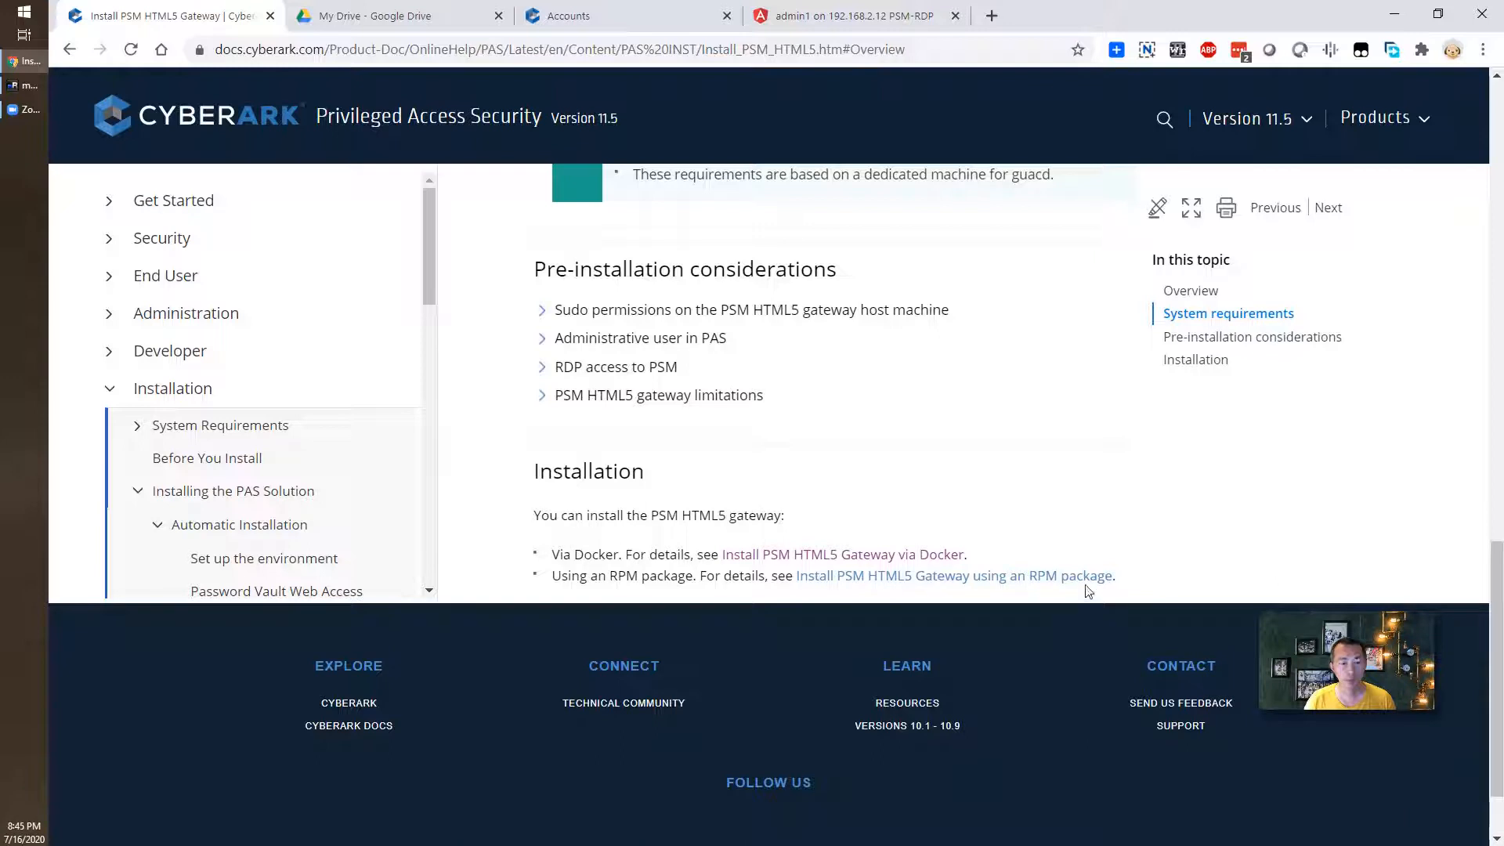
click(959, 554)
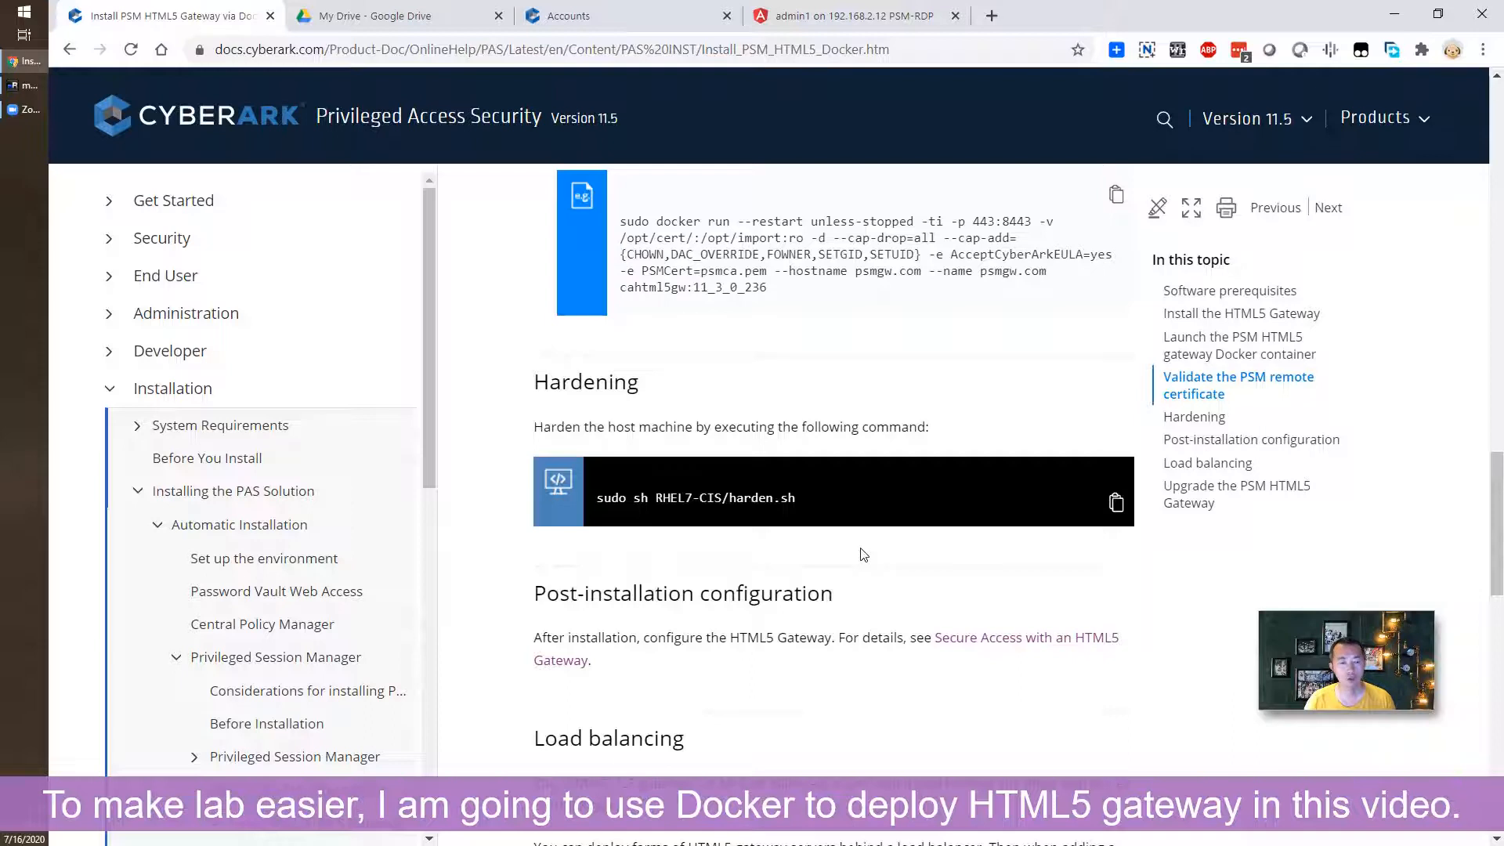
scroll(862, 554, down, 1)
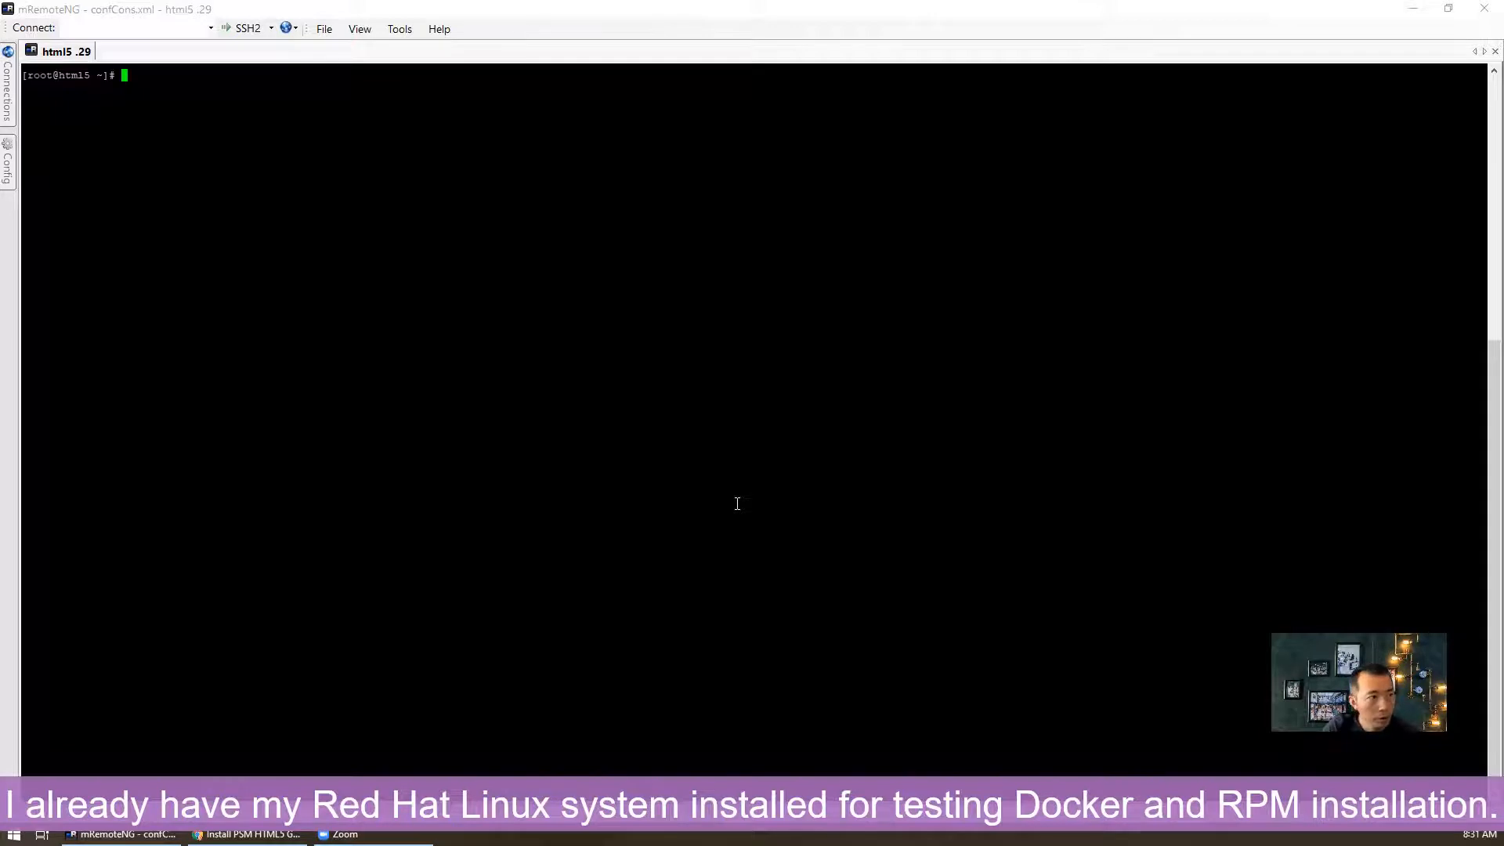
- Check the kernel with uname -r and confirm Red Hat 7.9 in /etc/os-release
text(uname)
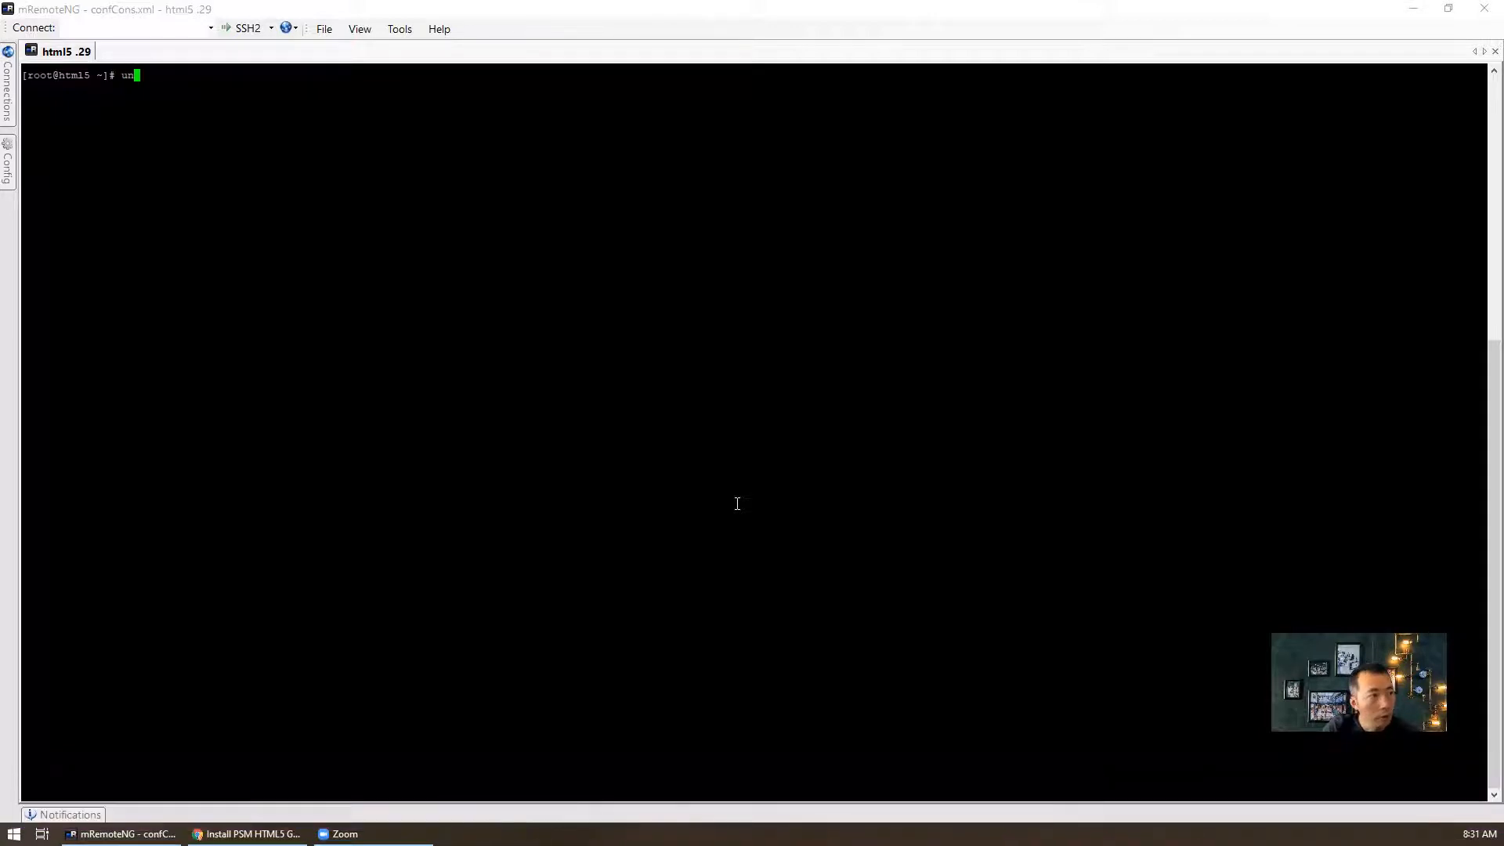
text( -r)
key(Return)
text(cat /etc/os)
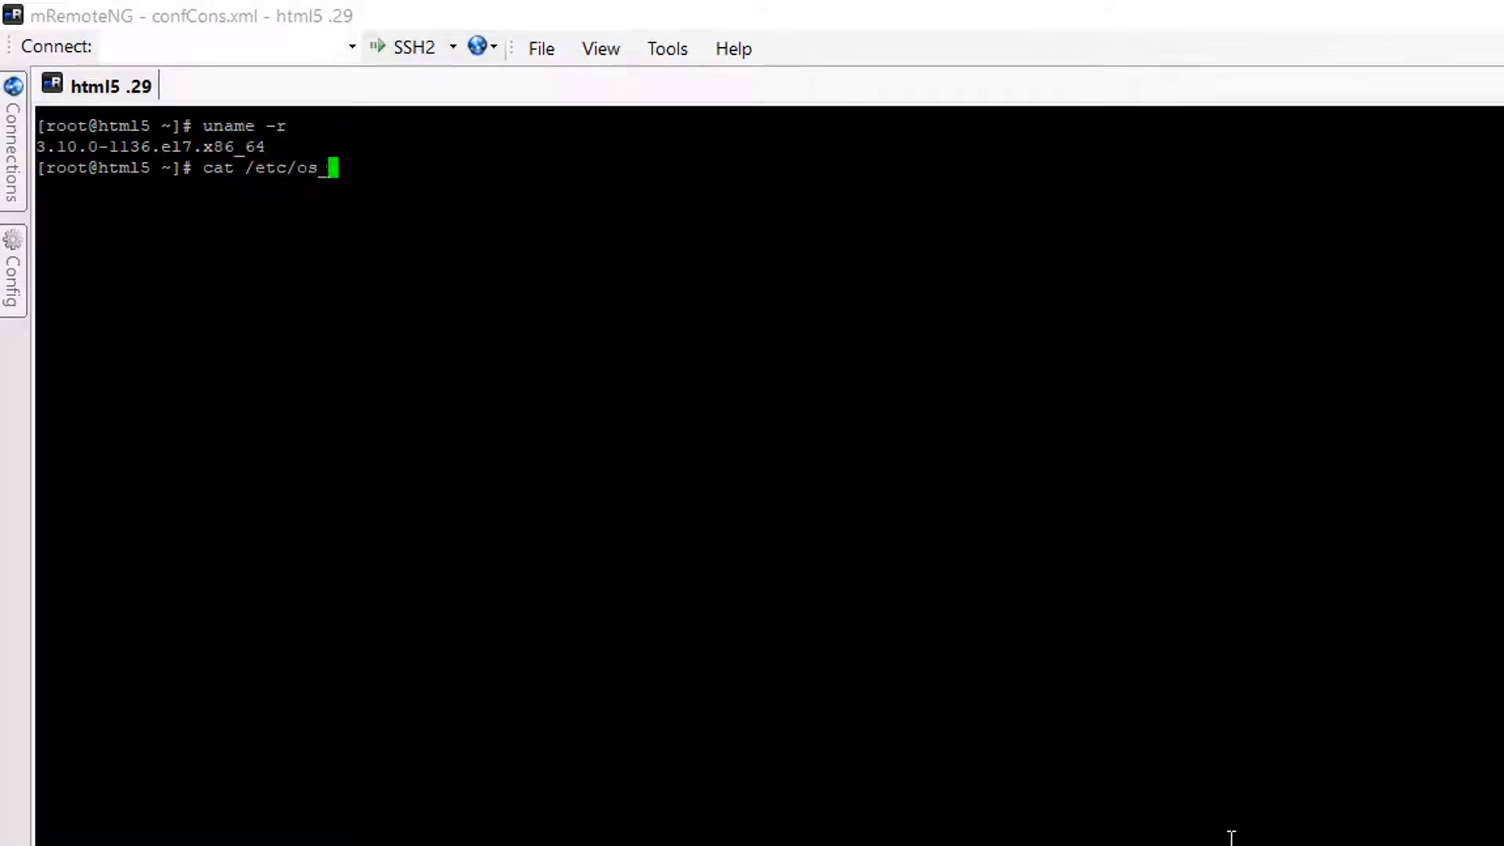
text(-release)
key(Return)
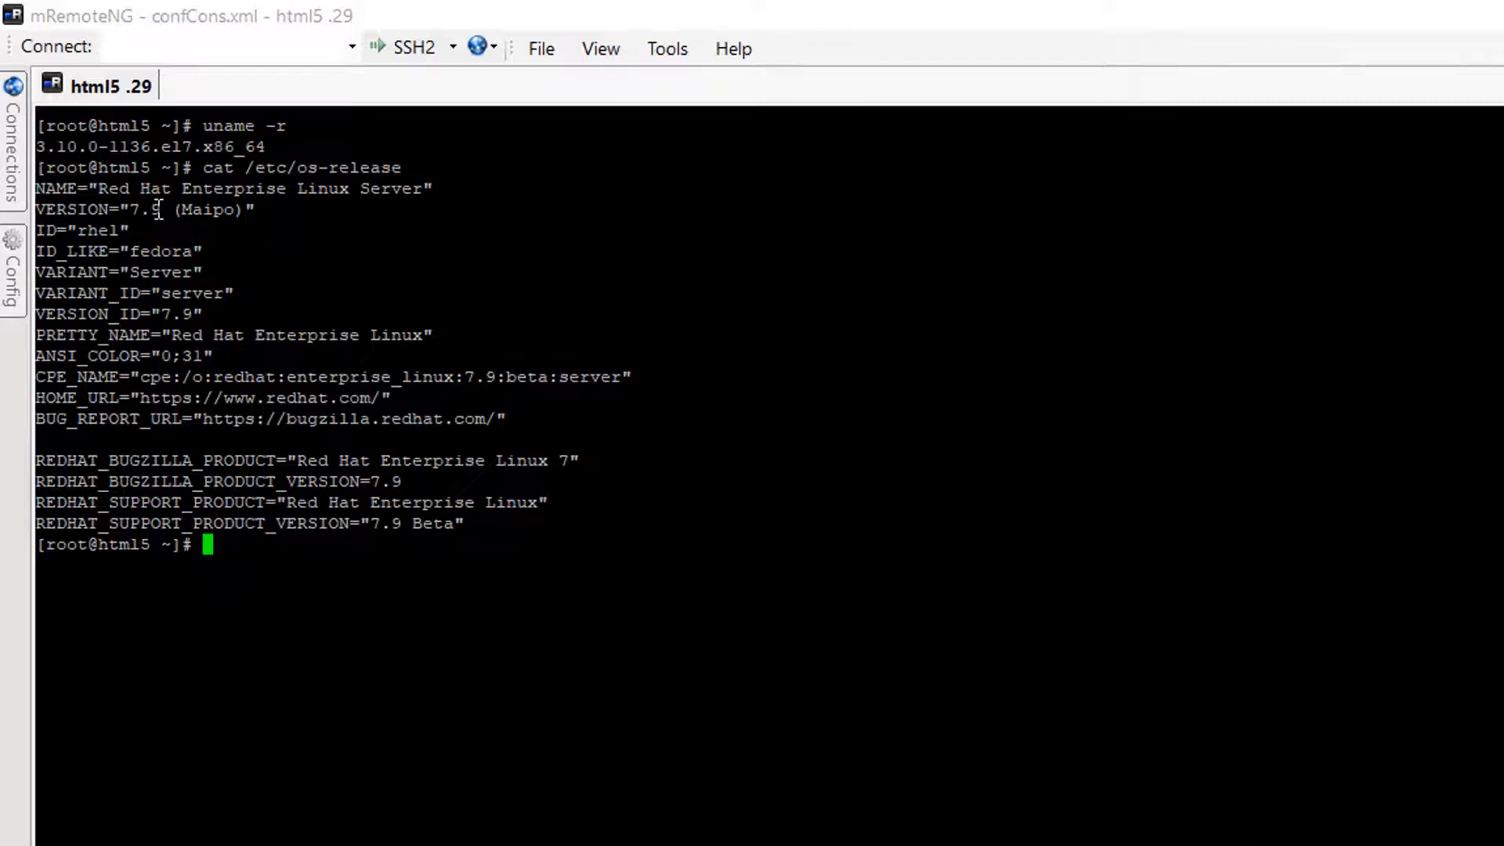
drag(169, 209, 97, 189)
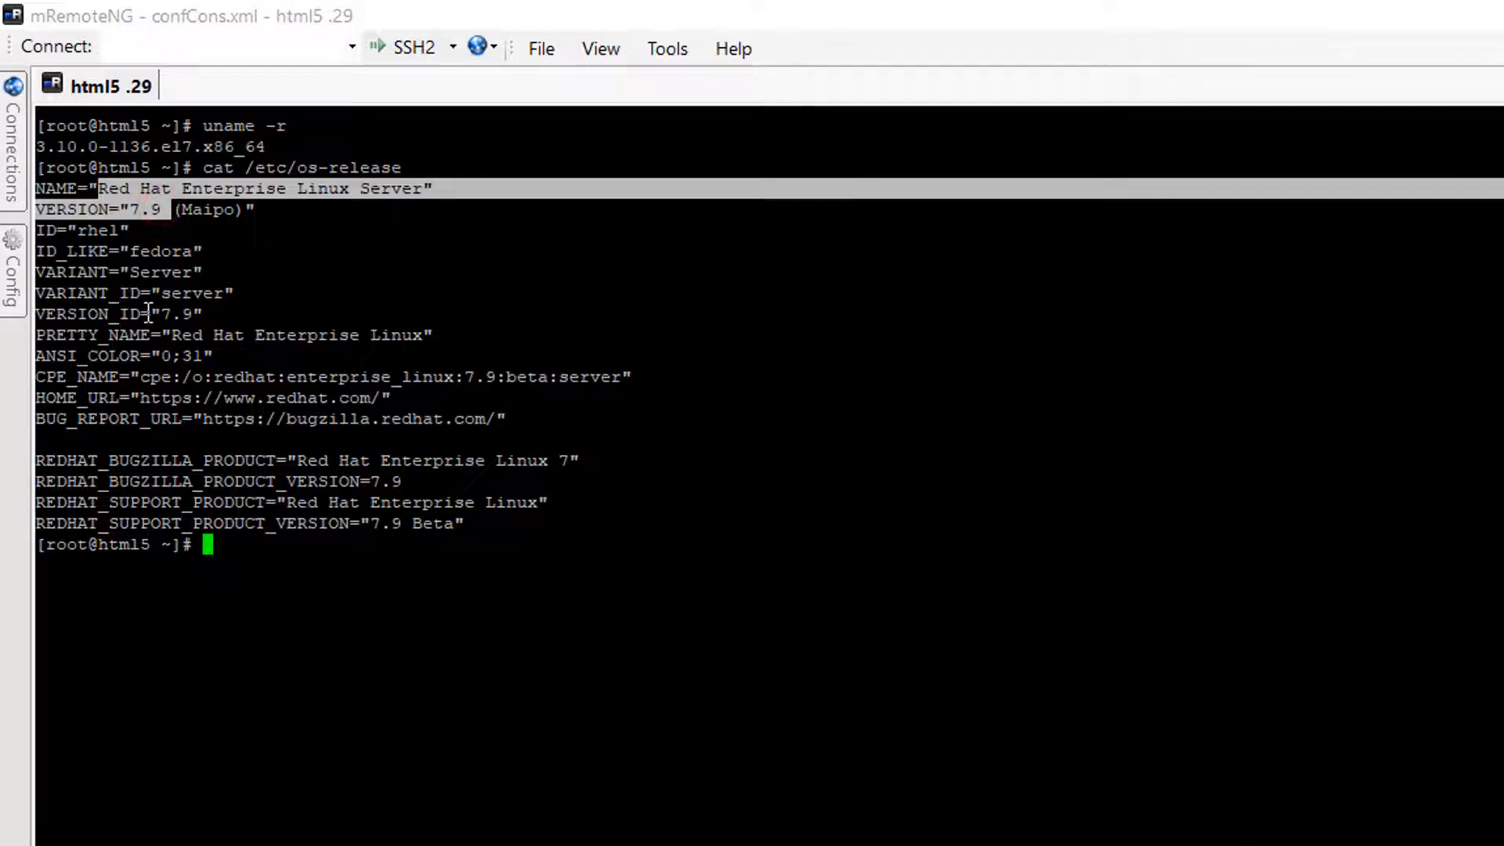
click(320, 554)
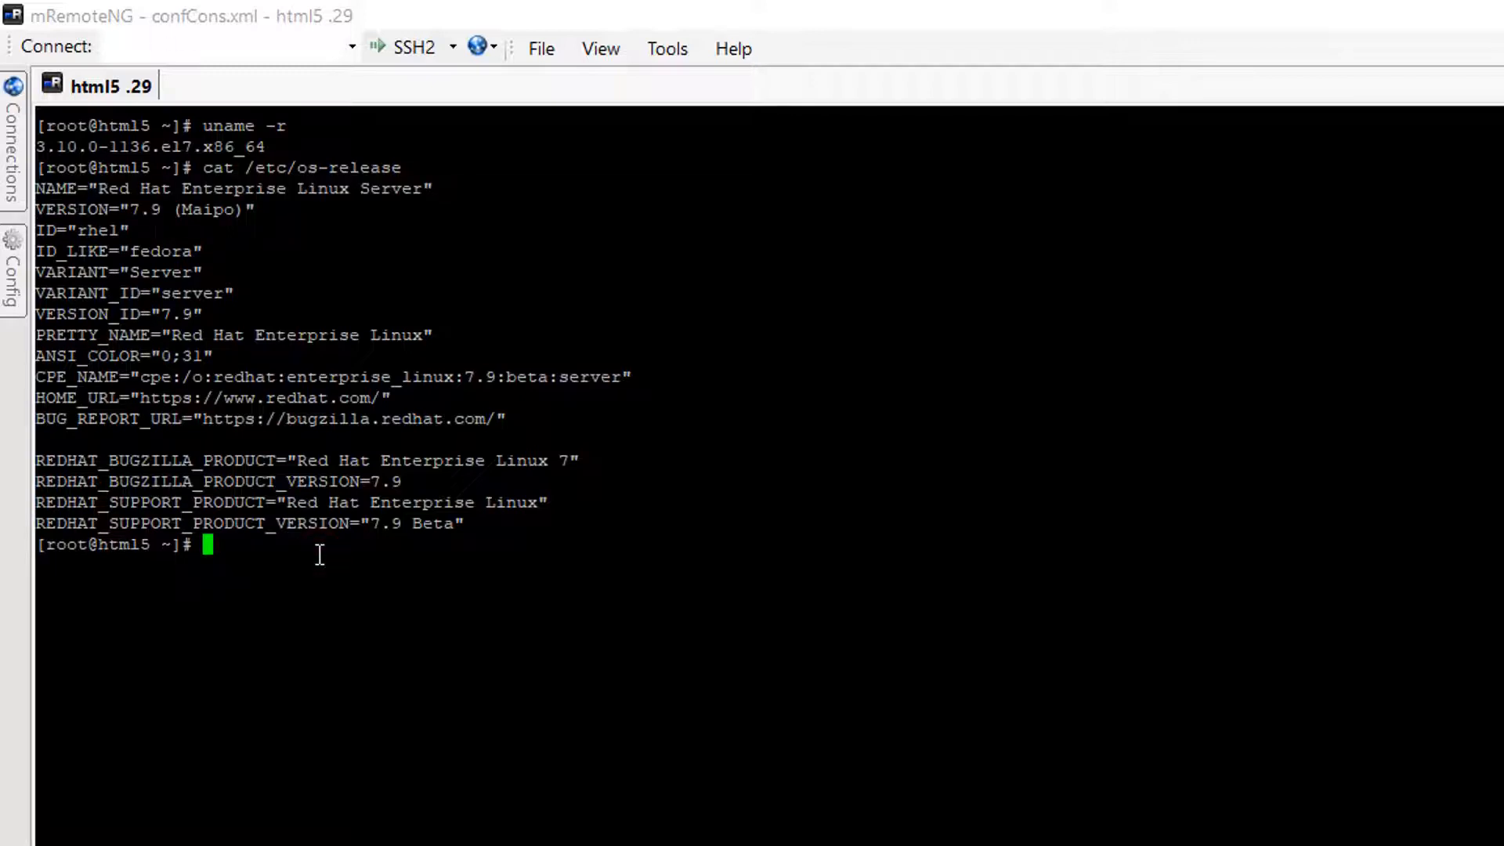
- Show host details with hostnamectl, then return to the CyberArk docs in Chrome
text(hostnamectl -a)
key(Return)
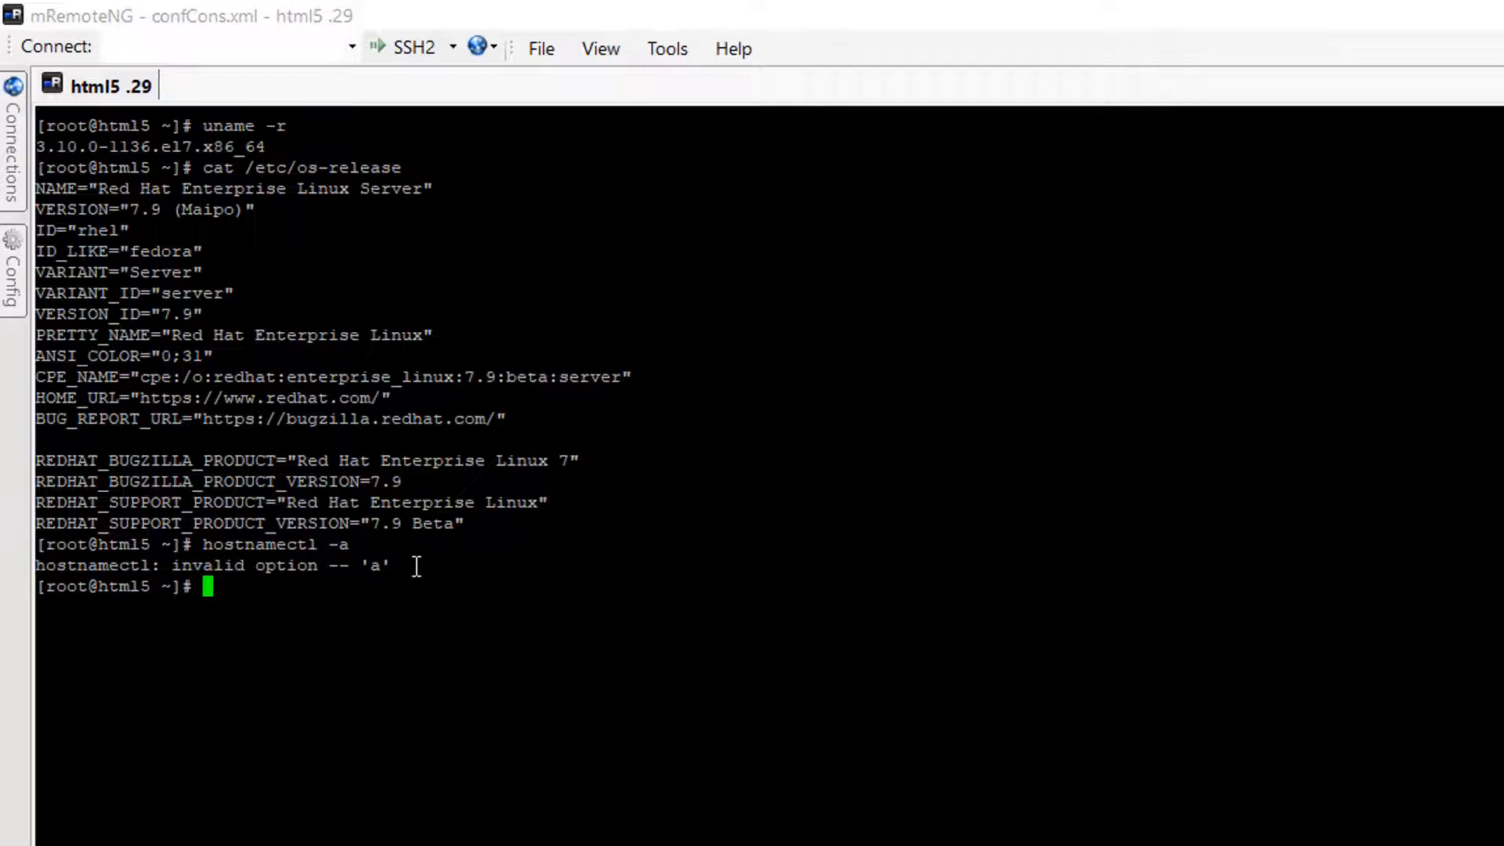
key(Up)
key(BackSpace)
key(BackSpace)
key(BackSpace)
key(Return)
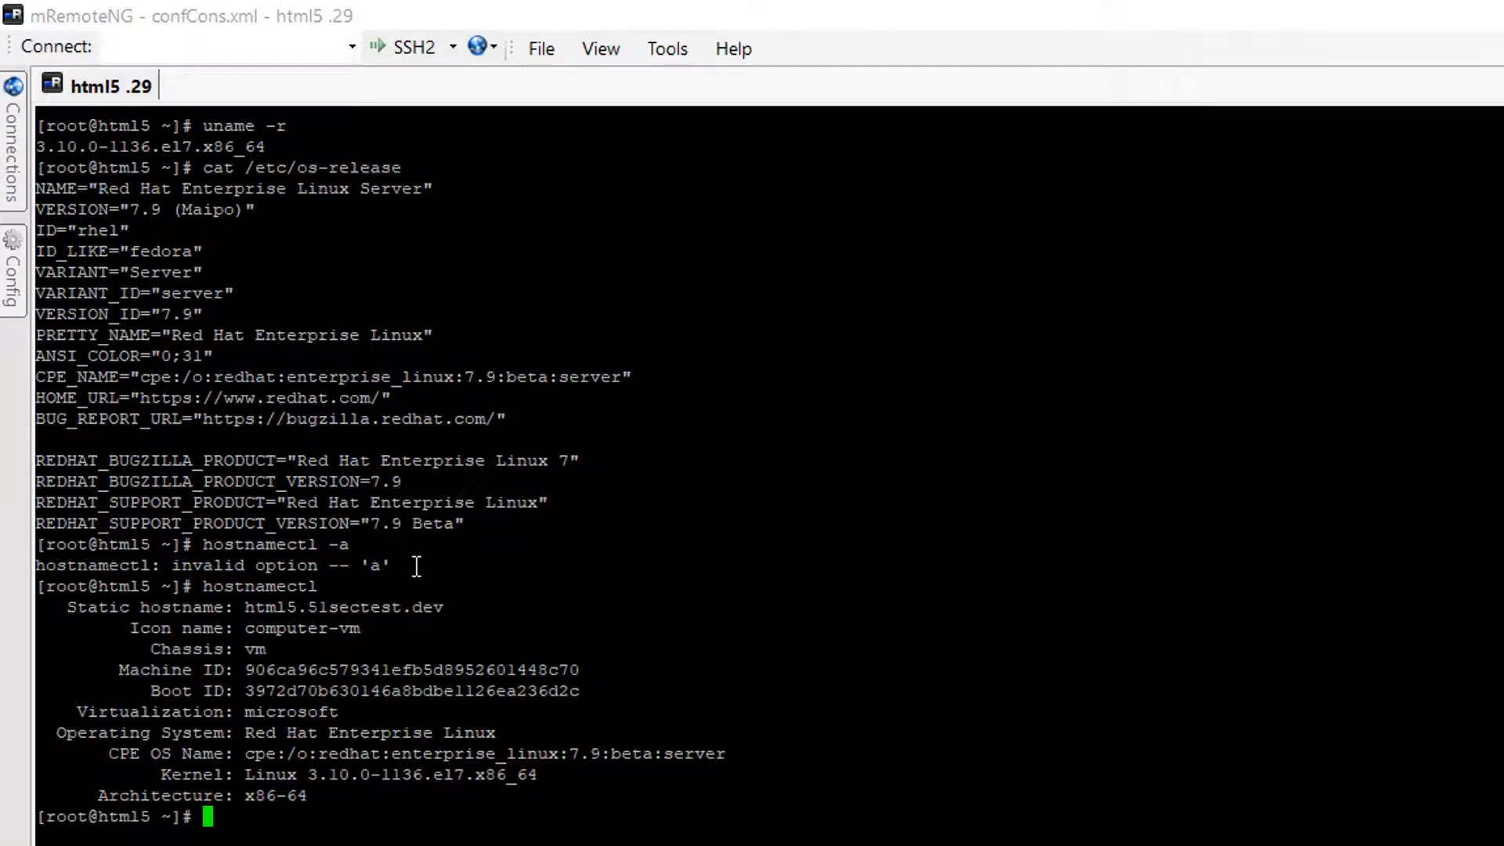
double_click(502, 816)
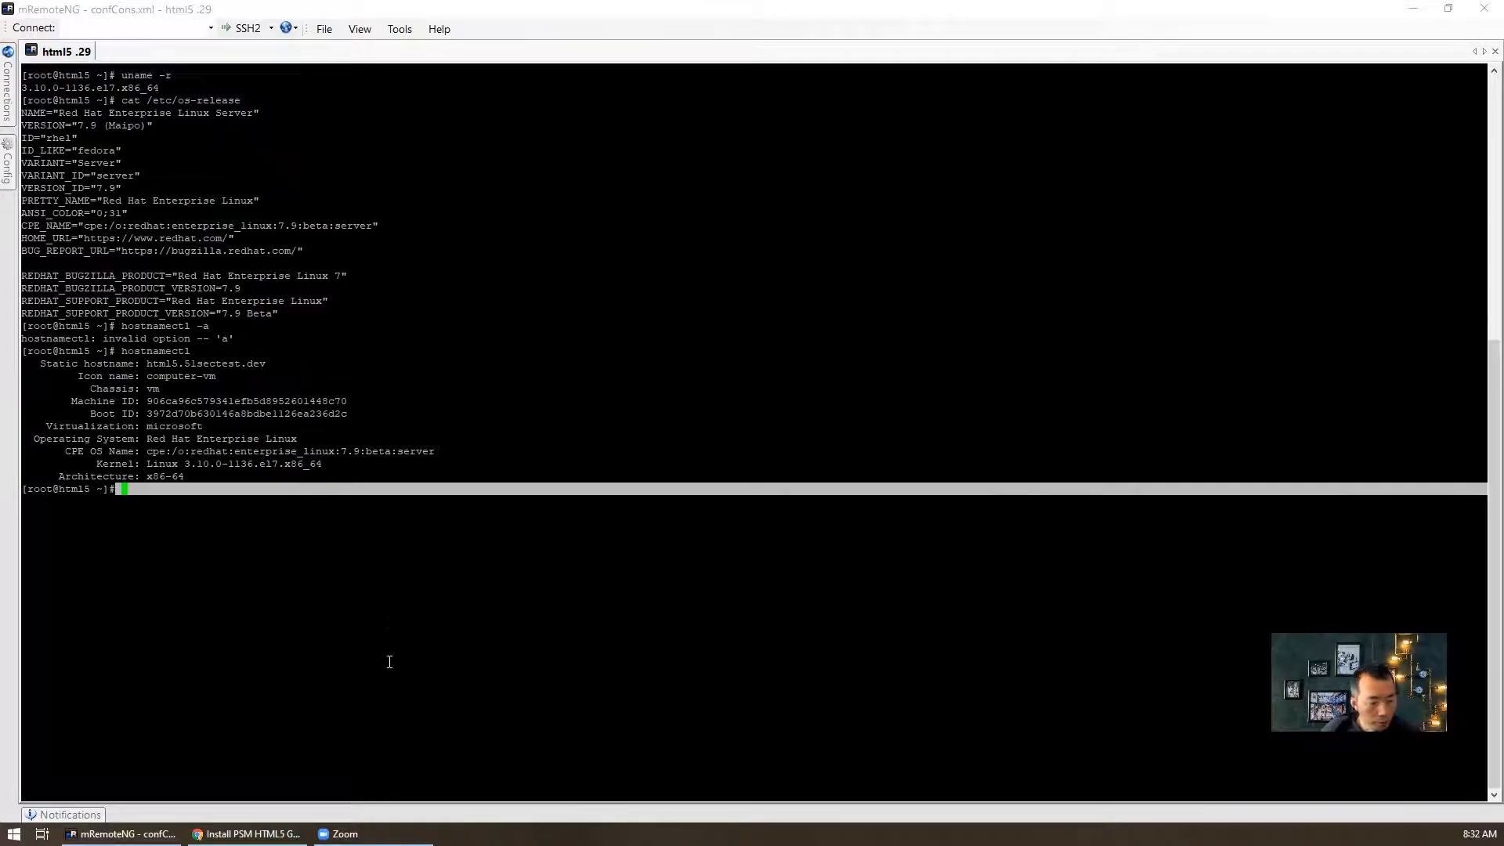
click(247, 833)
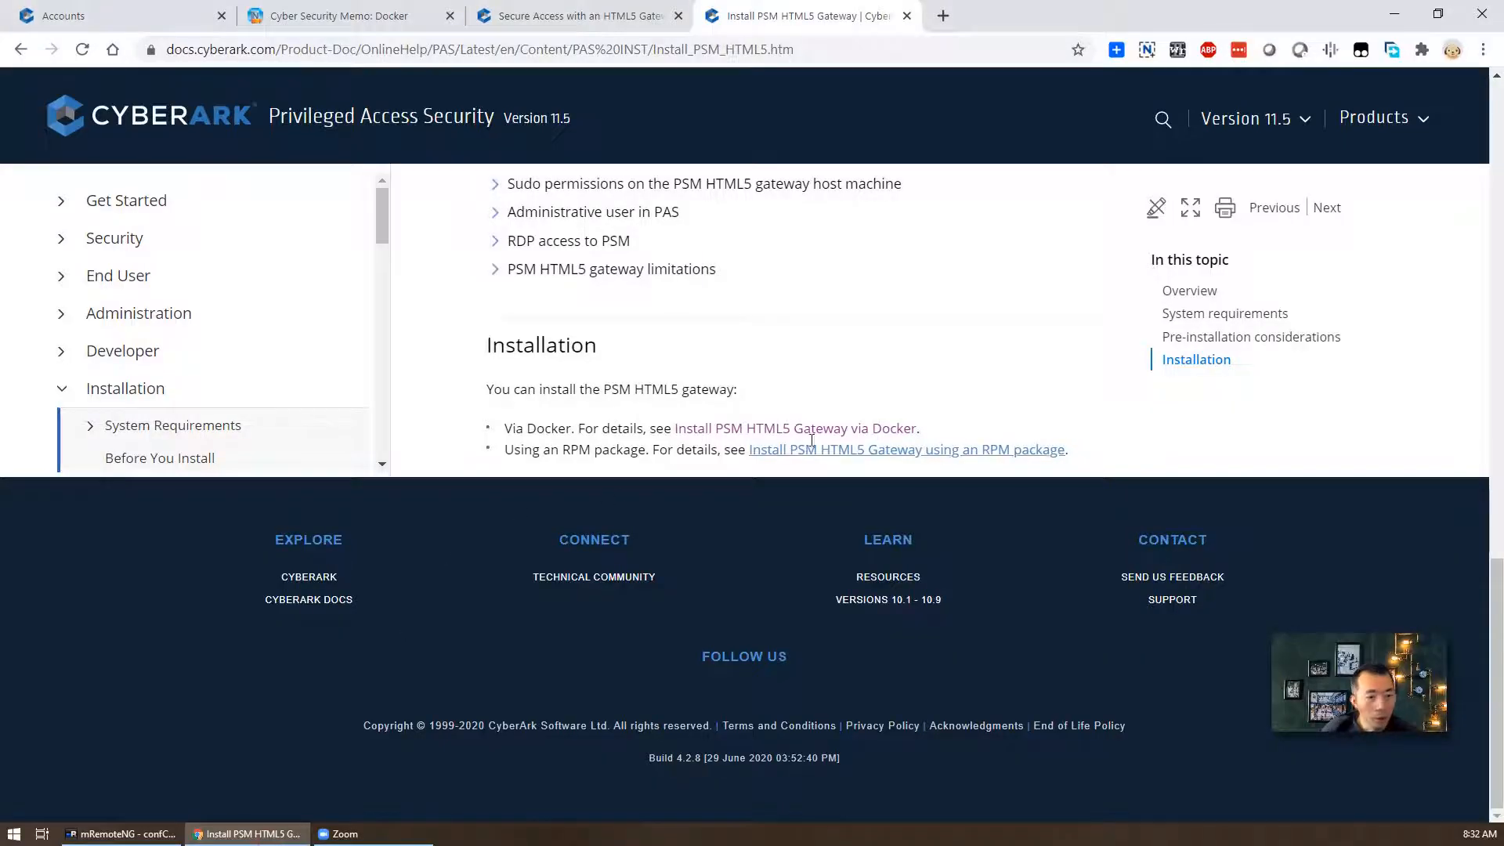
- Review the step to copy HTML5 Gateway\PSMGWDocker to the Linux host, then return to mRemoteNG
click(746, 432)
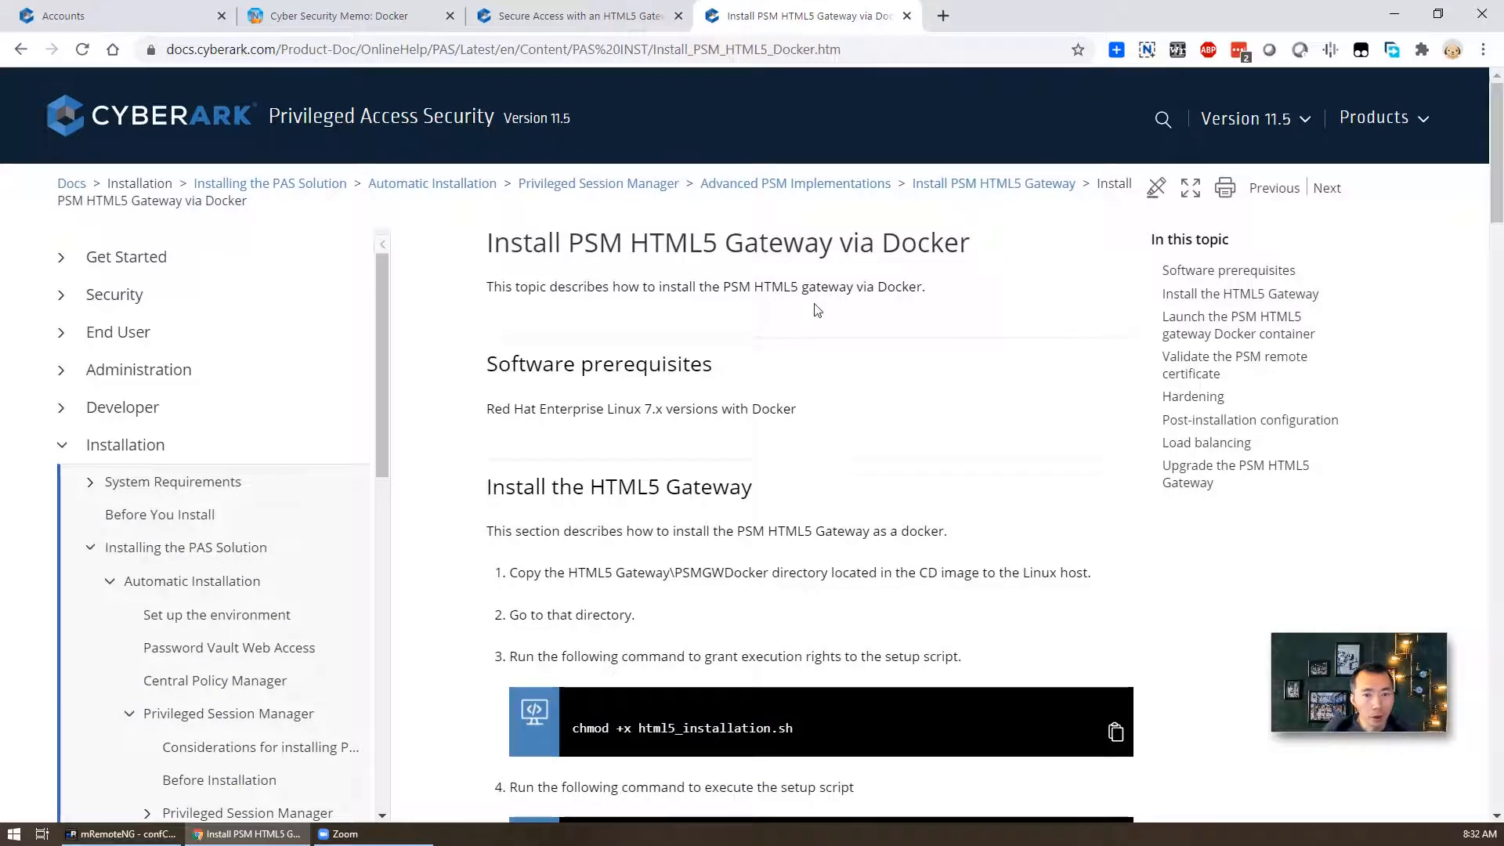
scroll(772, 379, down, 2)
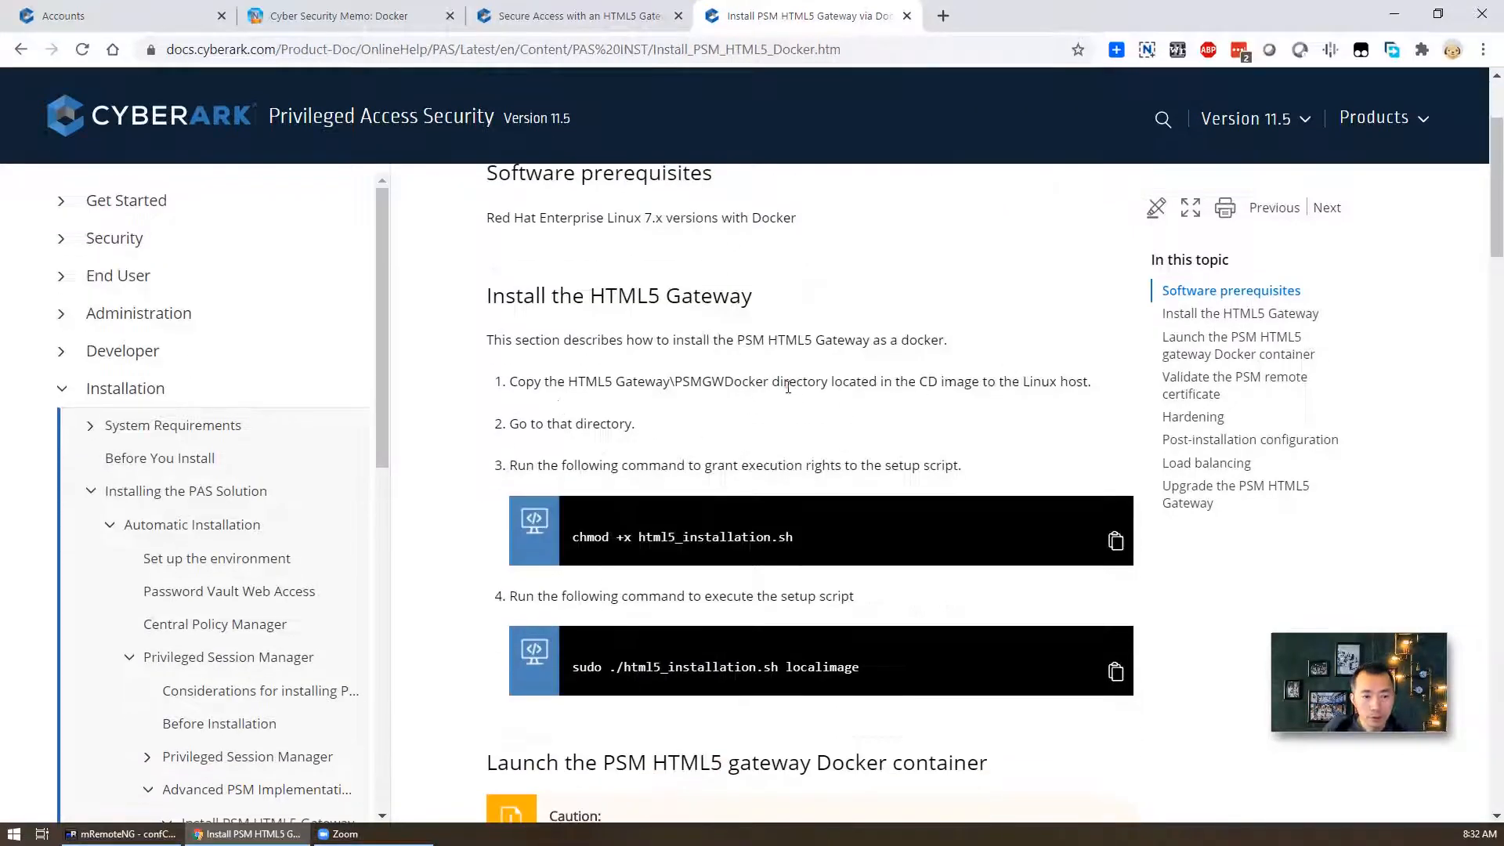
drag(577, 381, 768, 382)
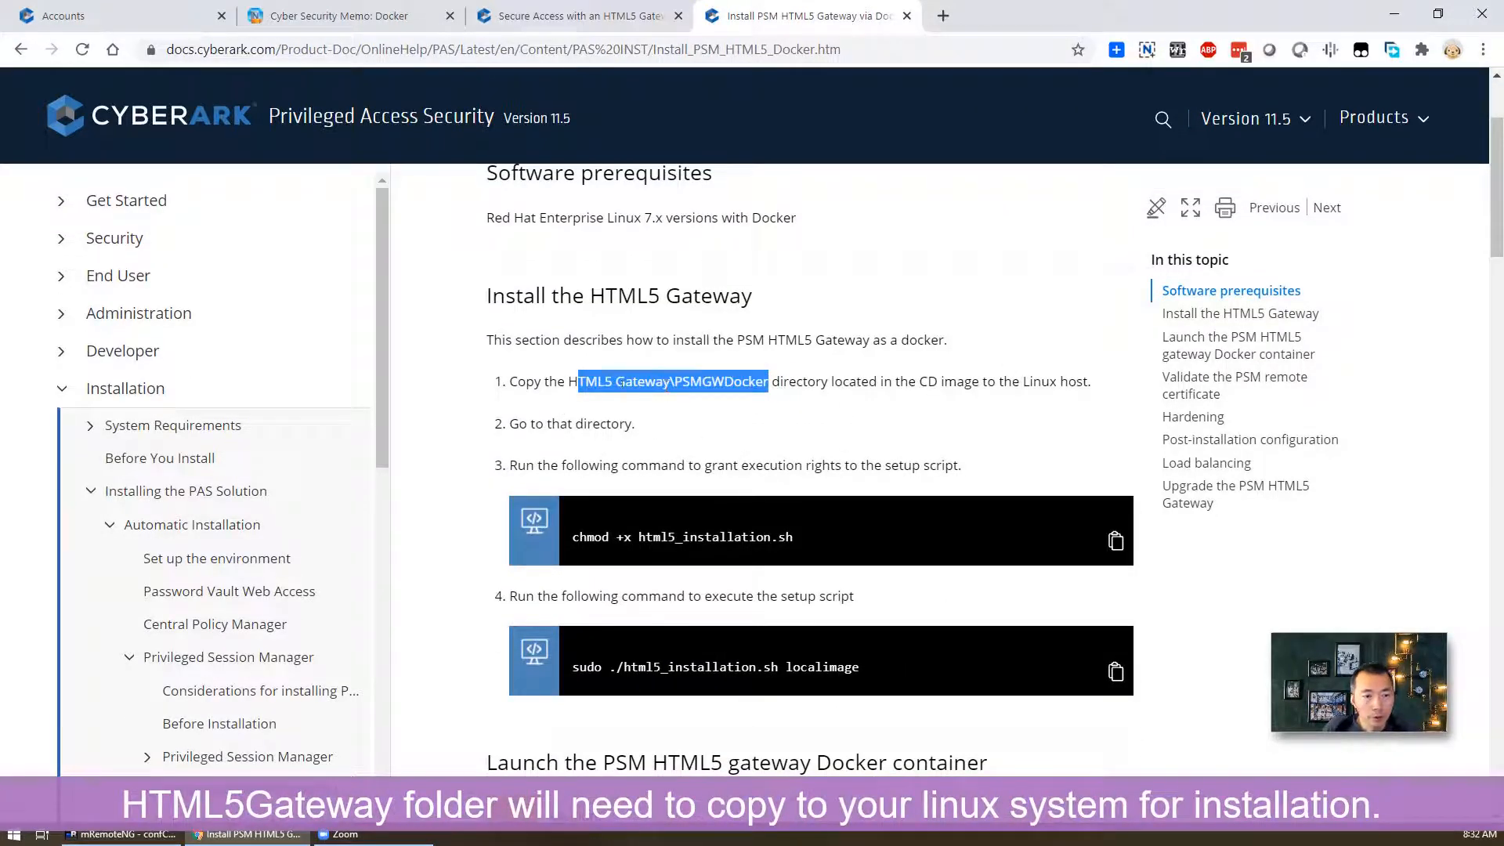
click(729, 382)
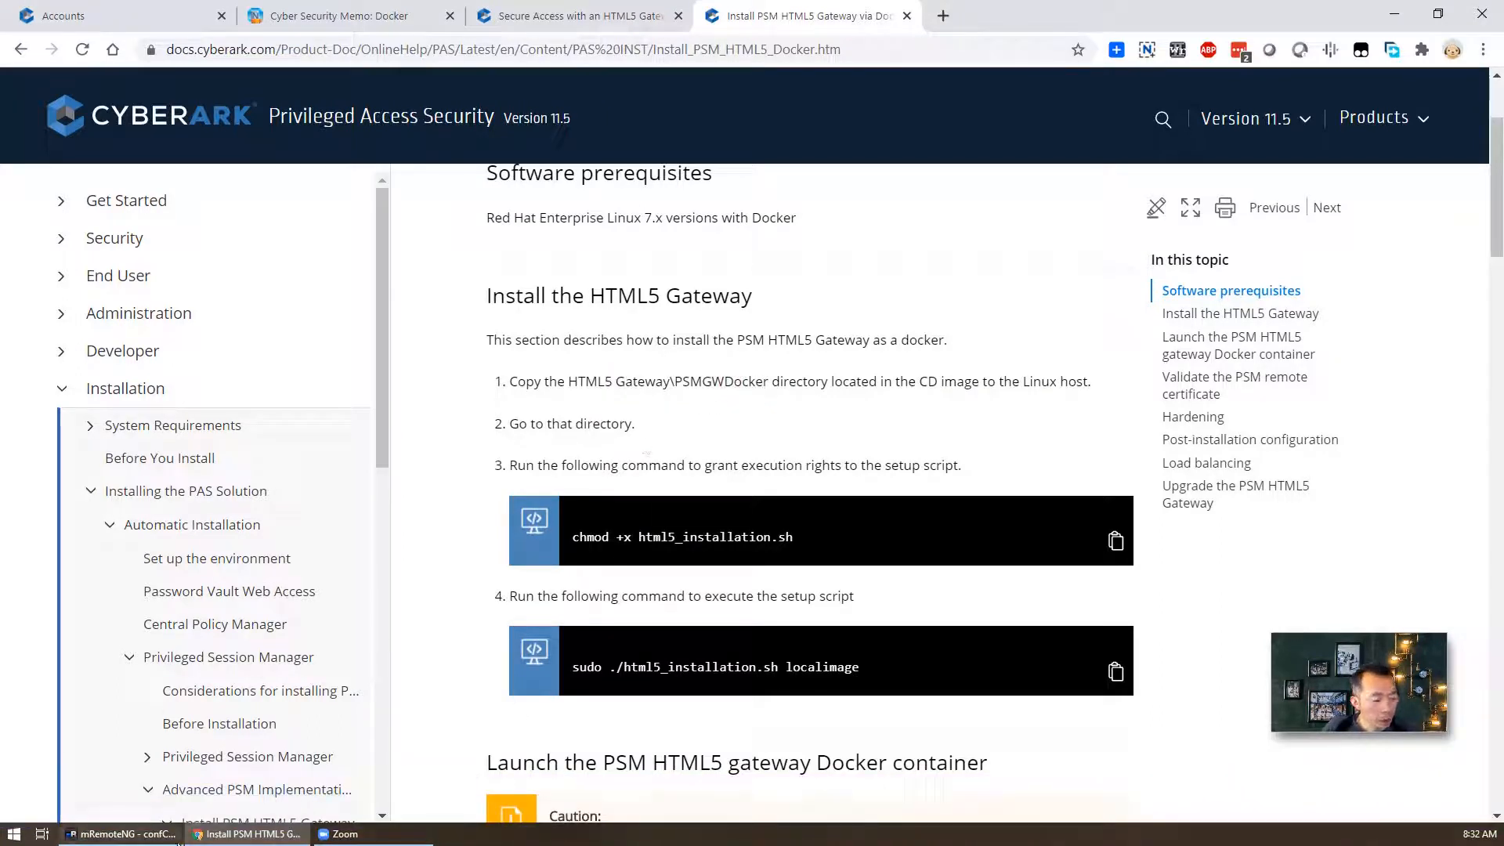
click(122, 834)
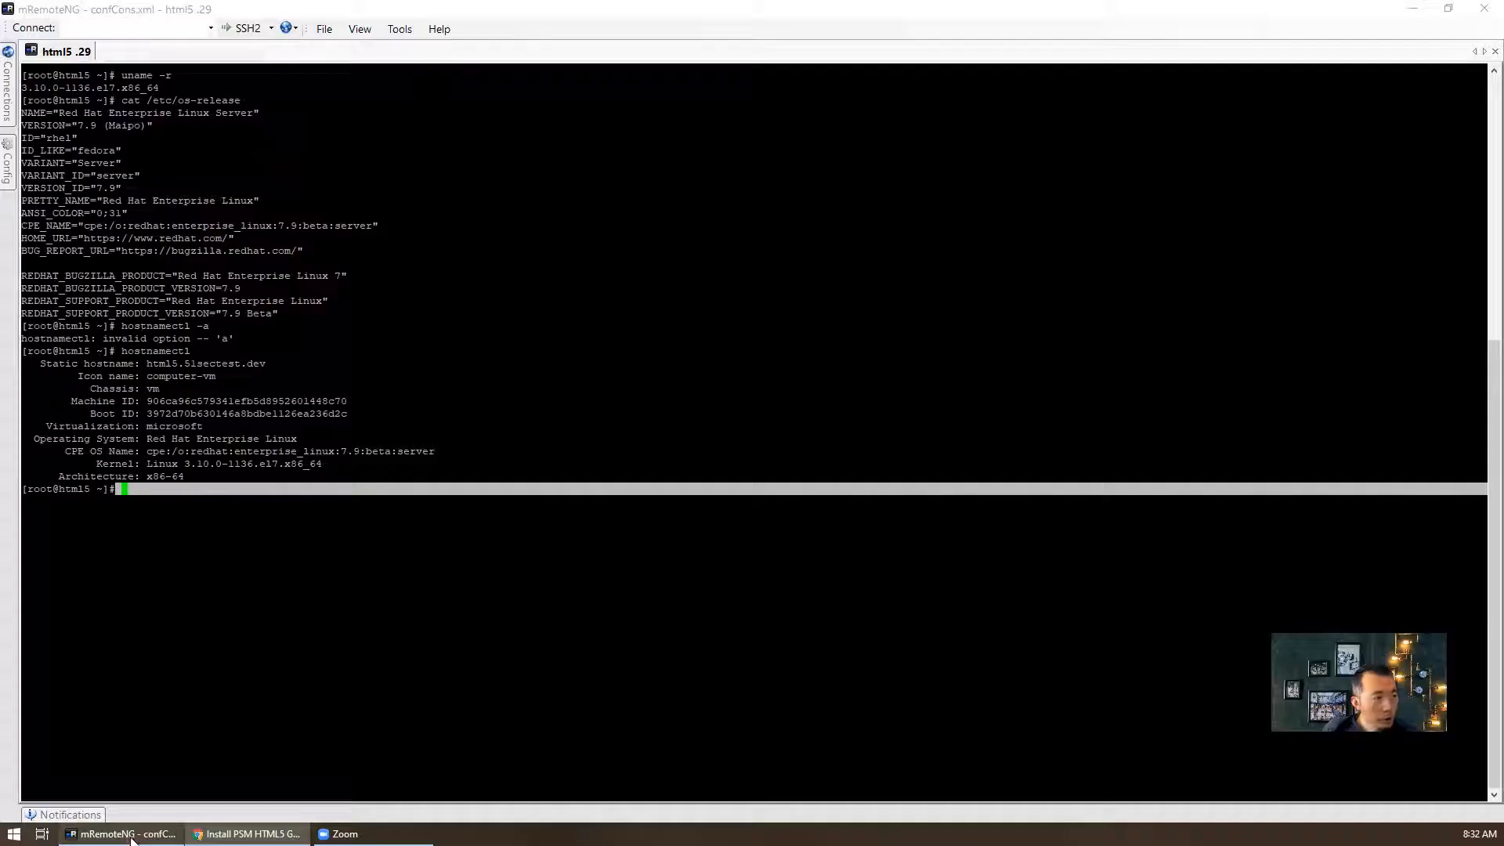
- Open the PSM .25 remote session from the saved connections list
click(9, 95)
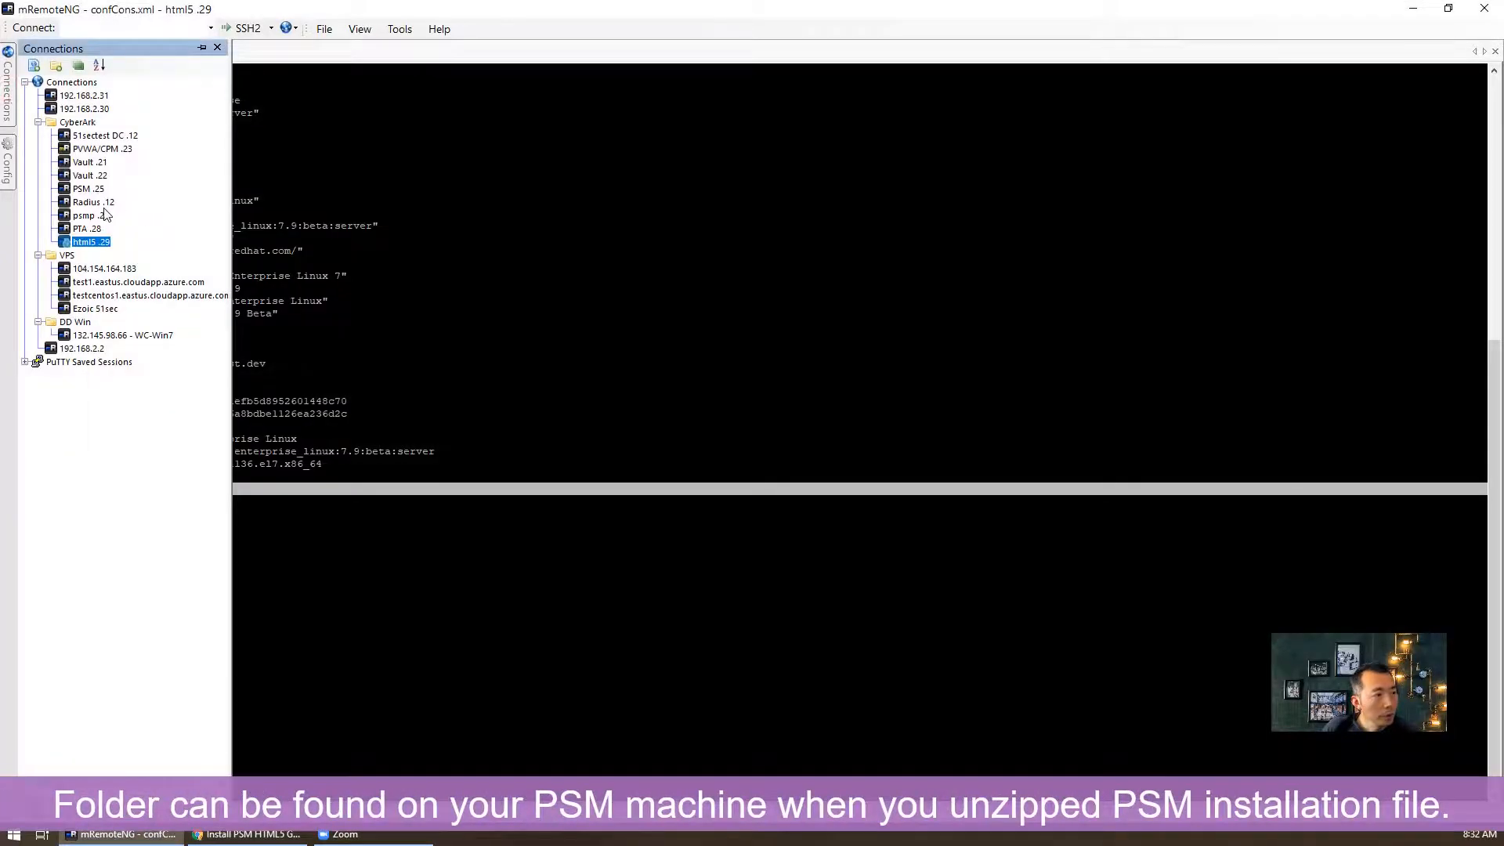
click(98, 151)
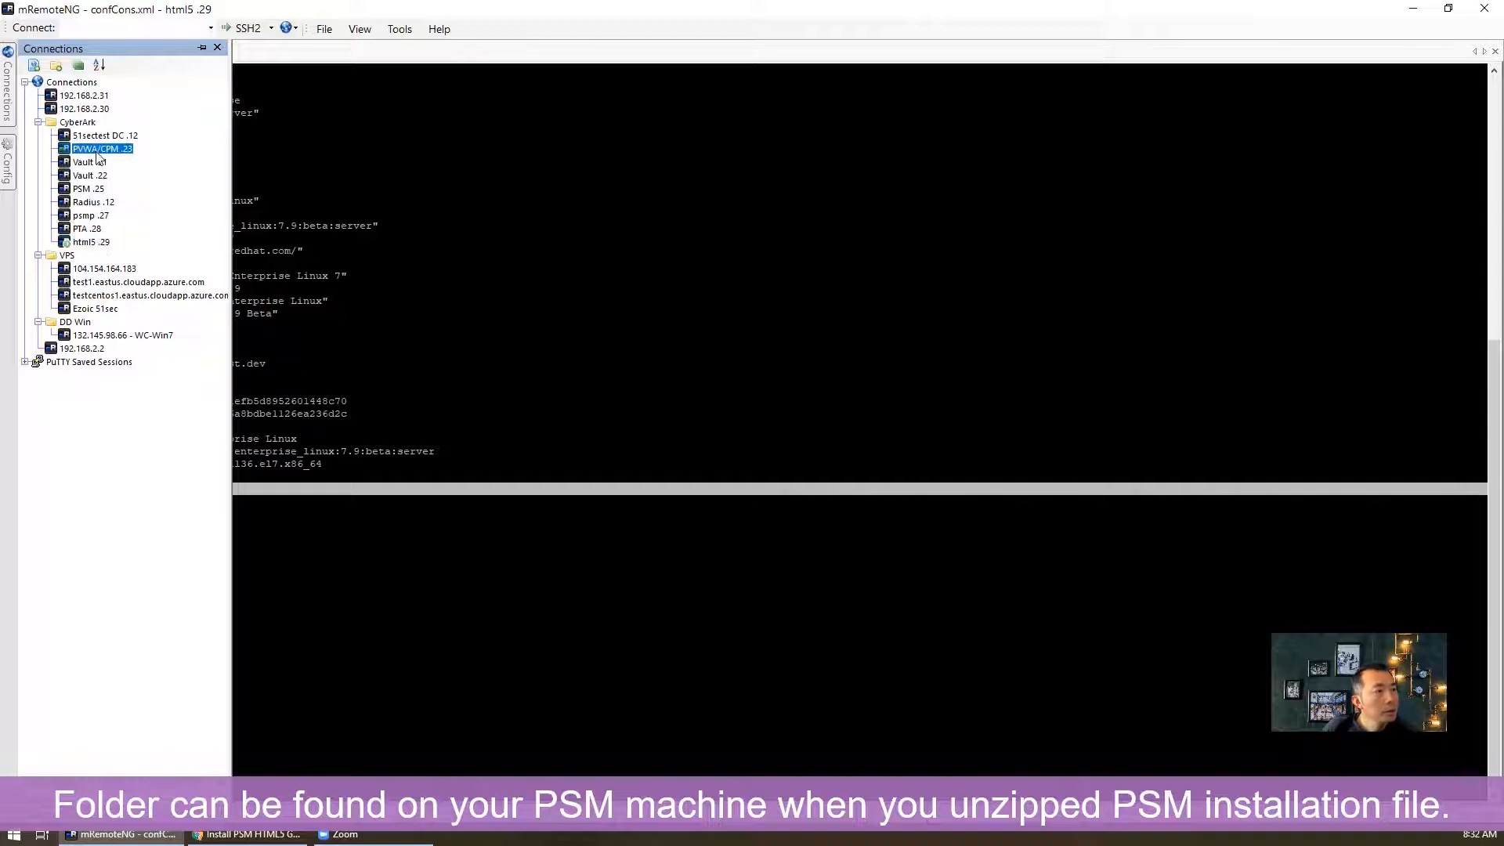
double_click(89, 189)
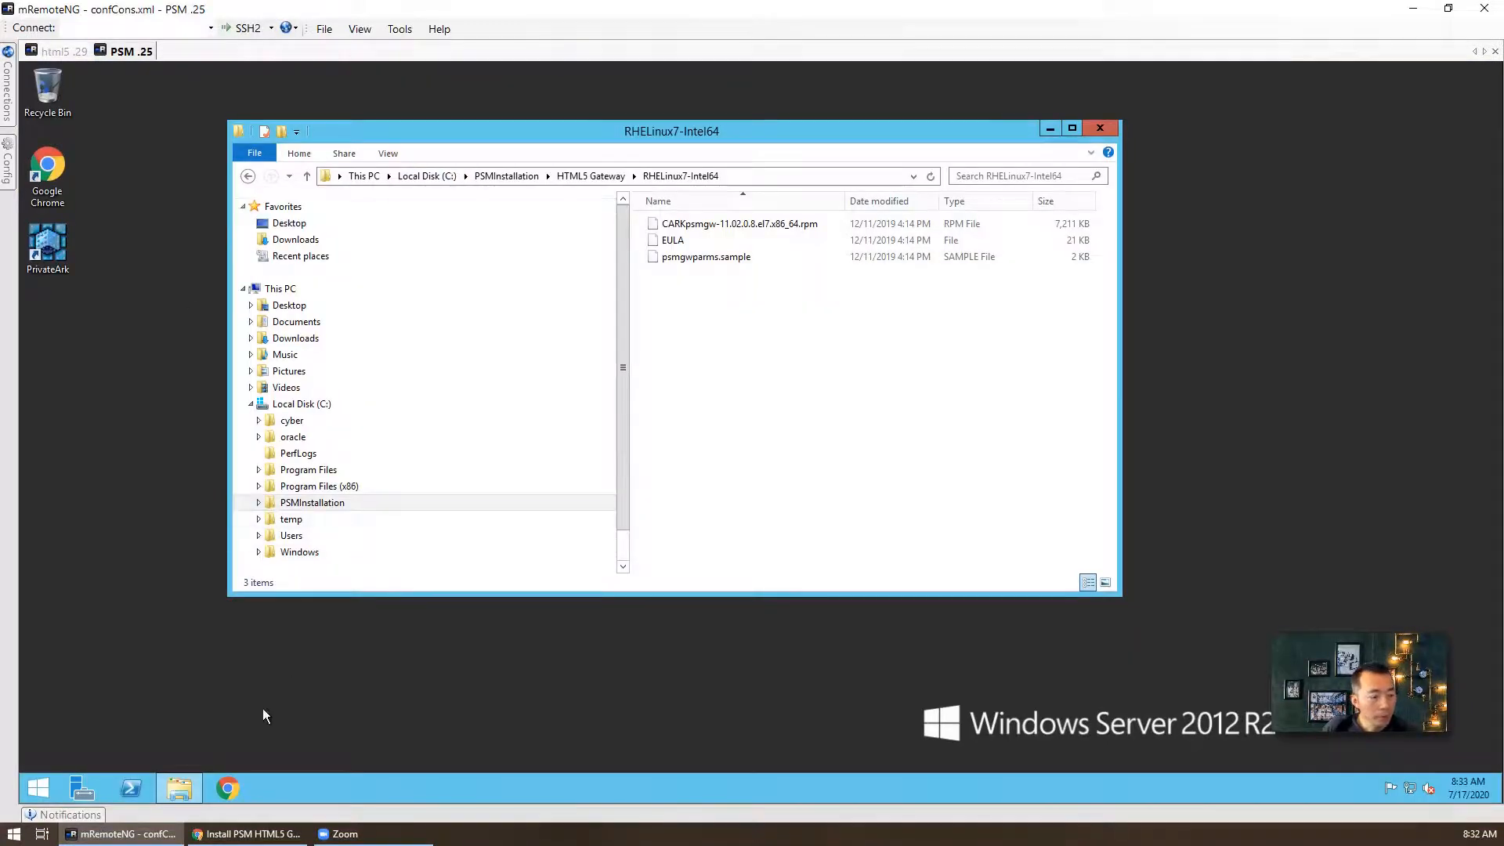
click(182, 788)
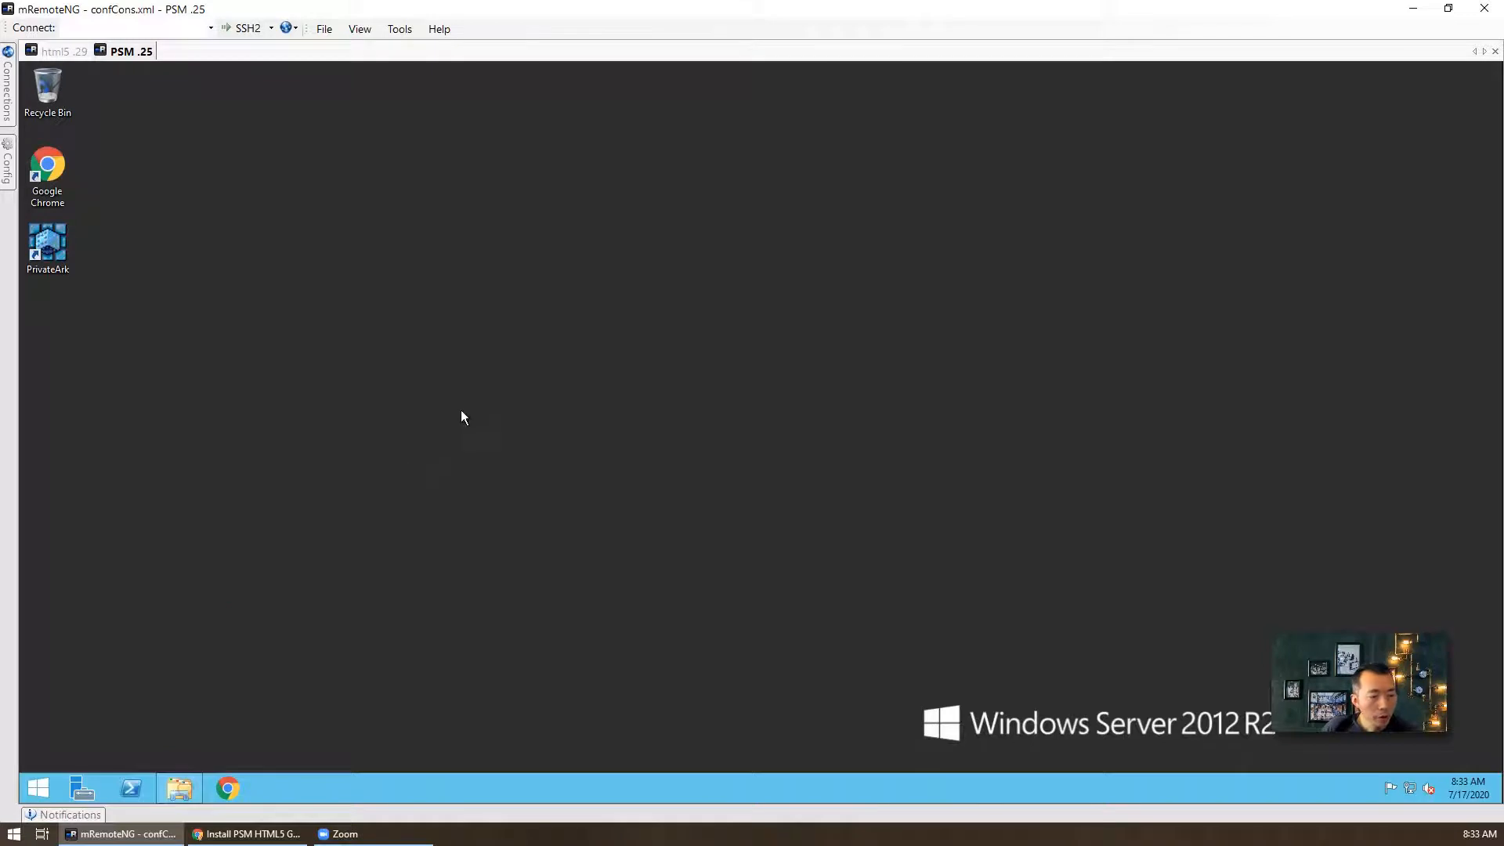
click(194, 787)
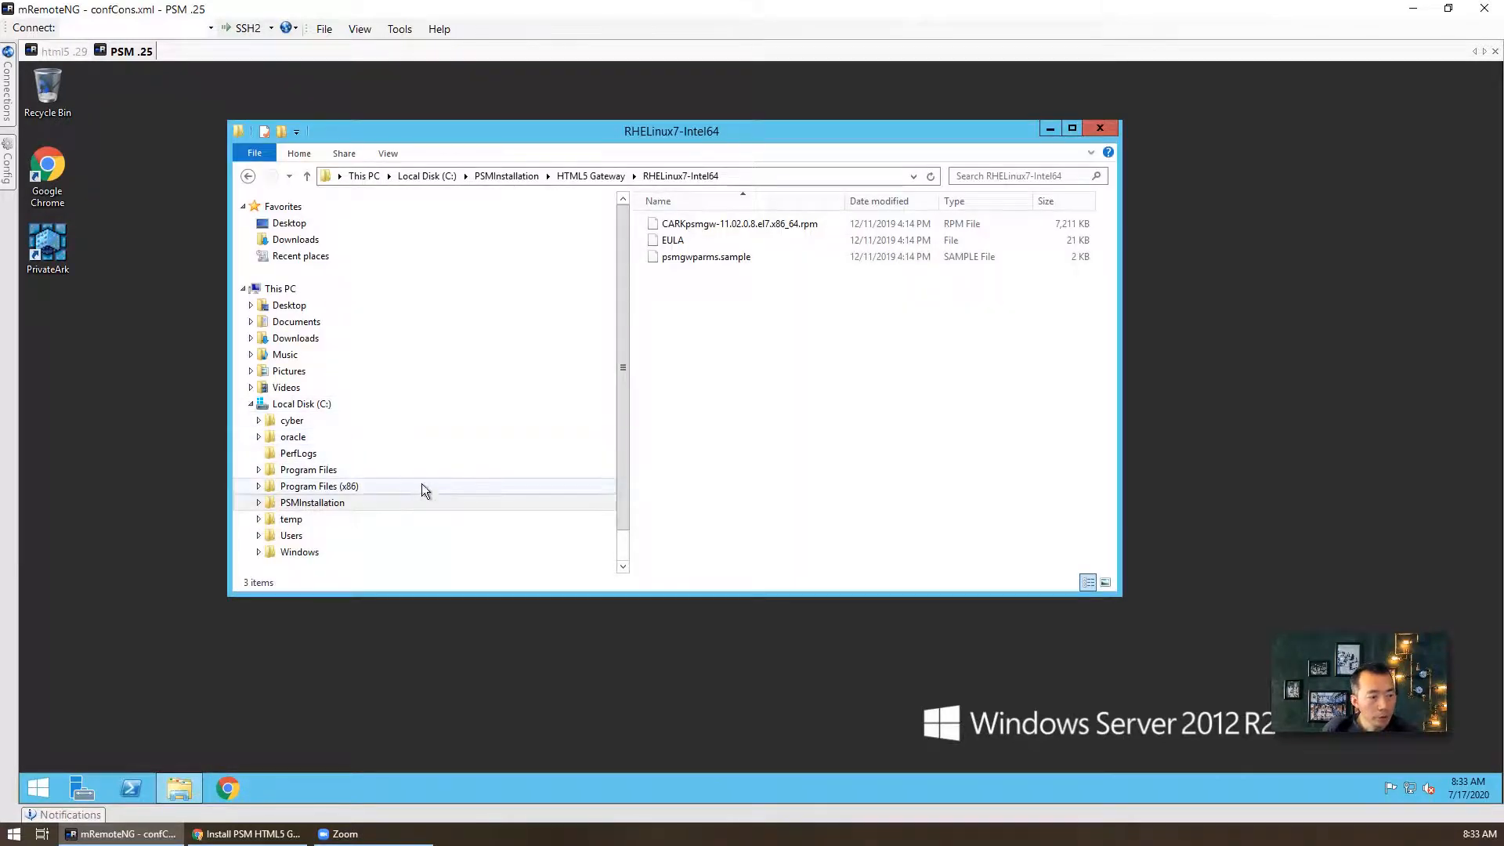
- Browse to C:\PSMInstallation\HTML5 Gateway\PSMGWDocker, then go to the html5 .29 terminal
click(420, 504)
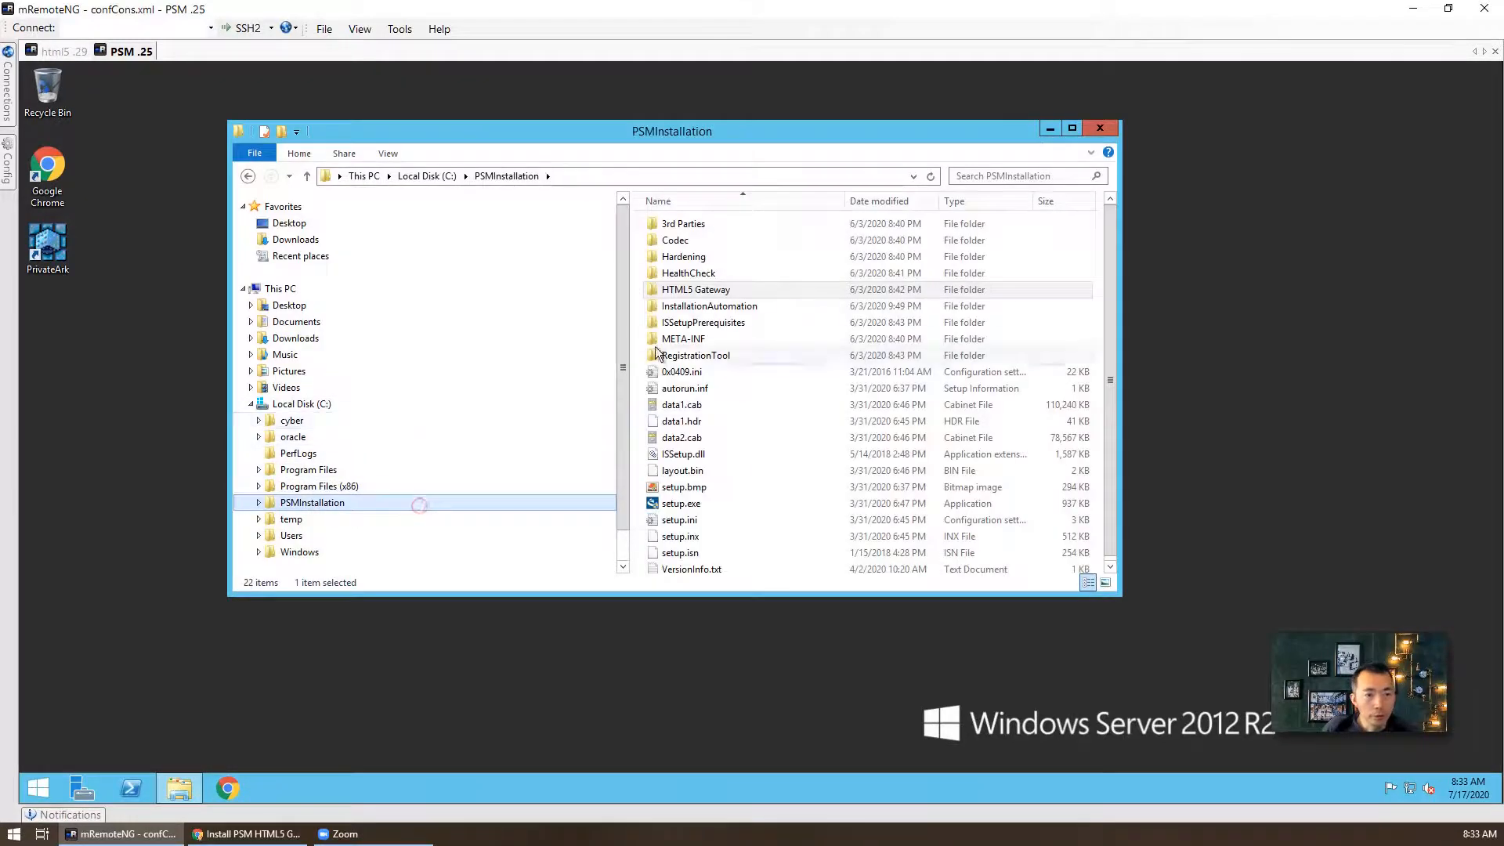
double_click(747, 289)
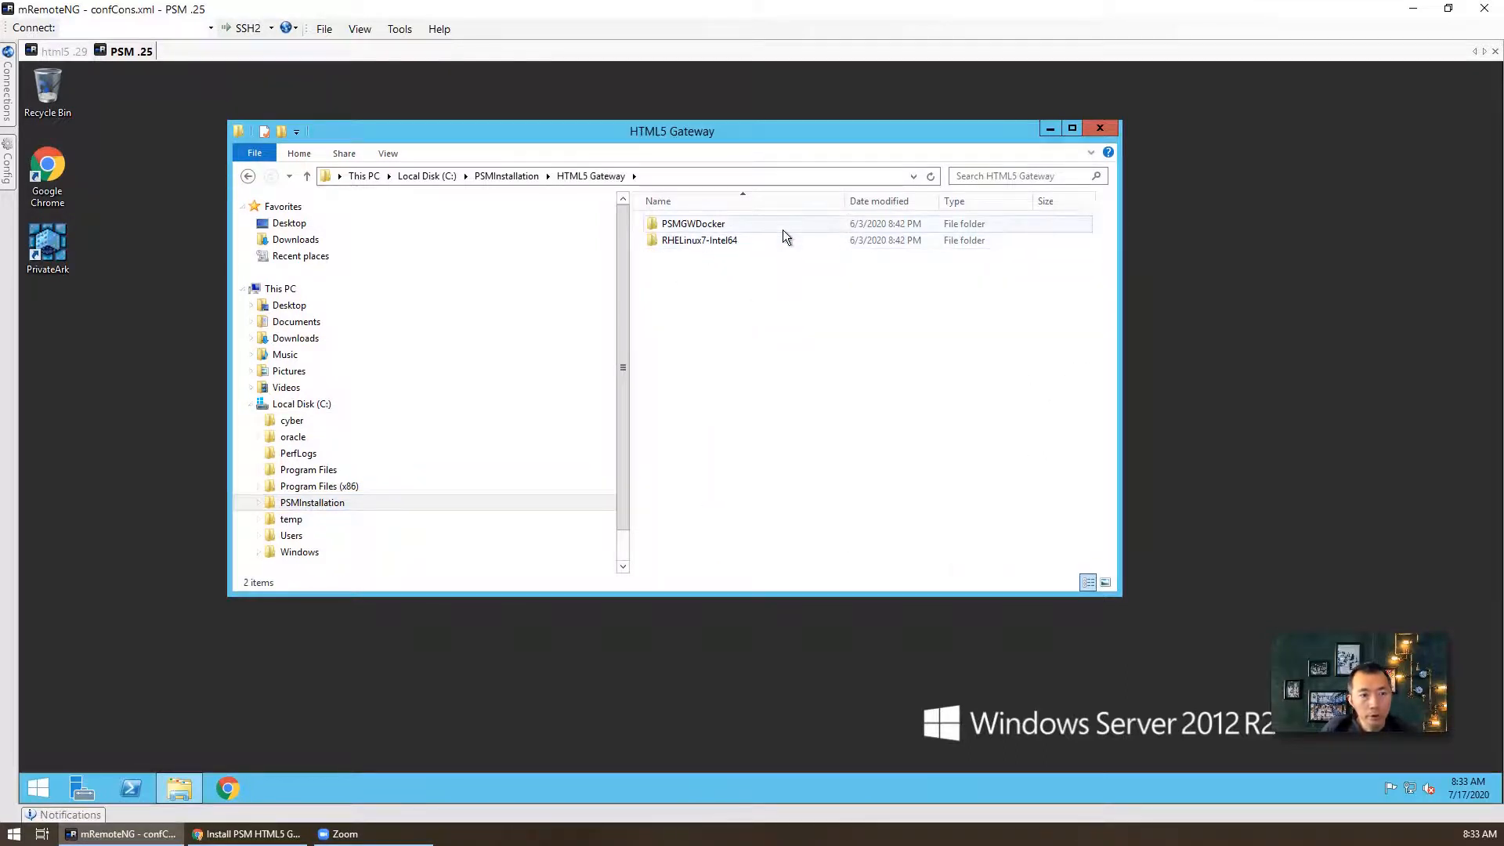
click(744, 224)
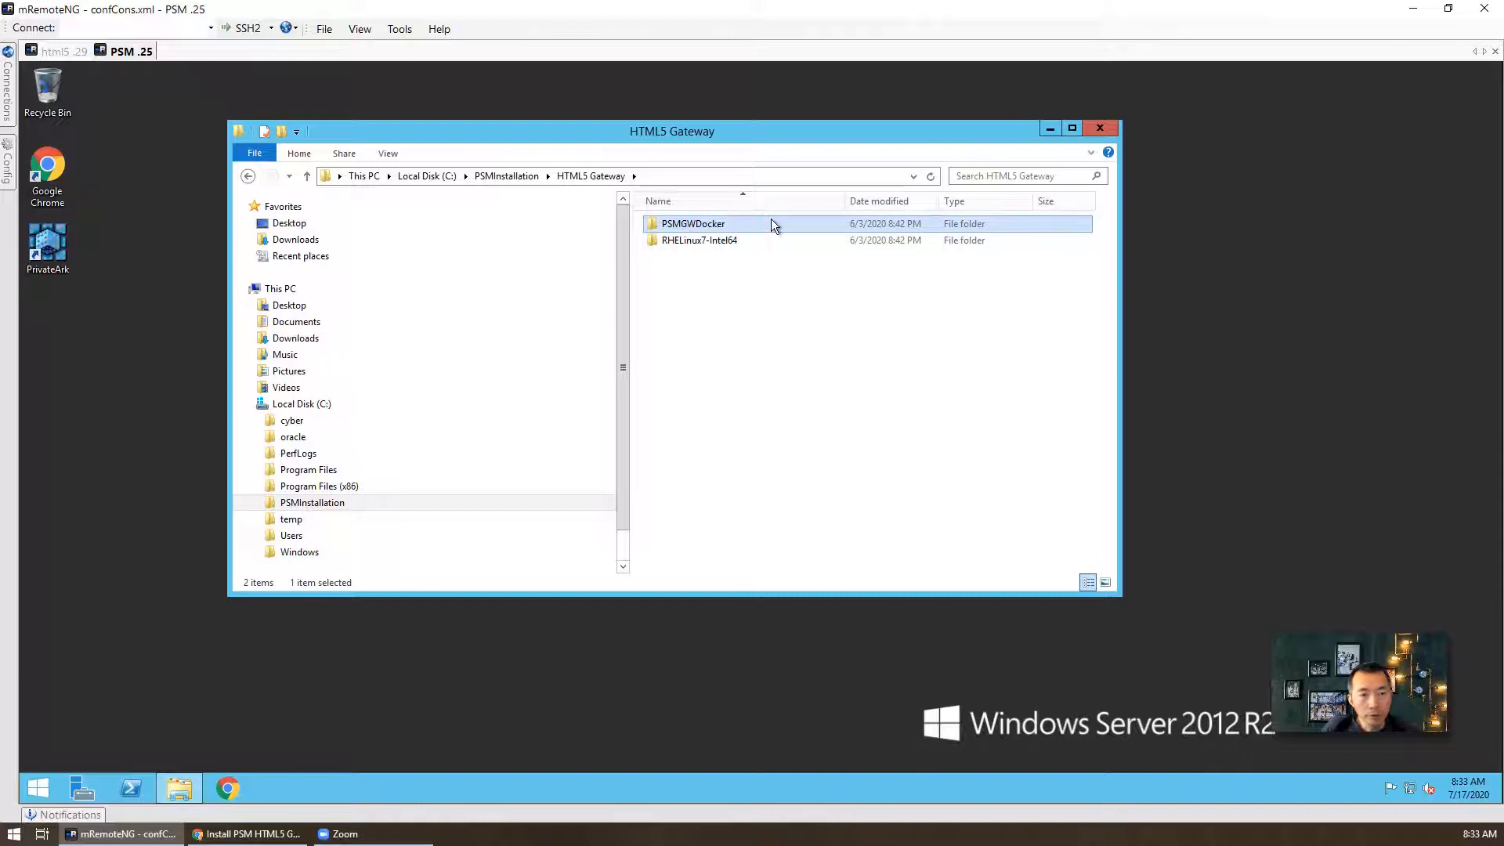
double_click(771, 223)
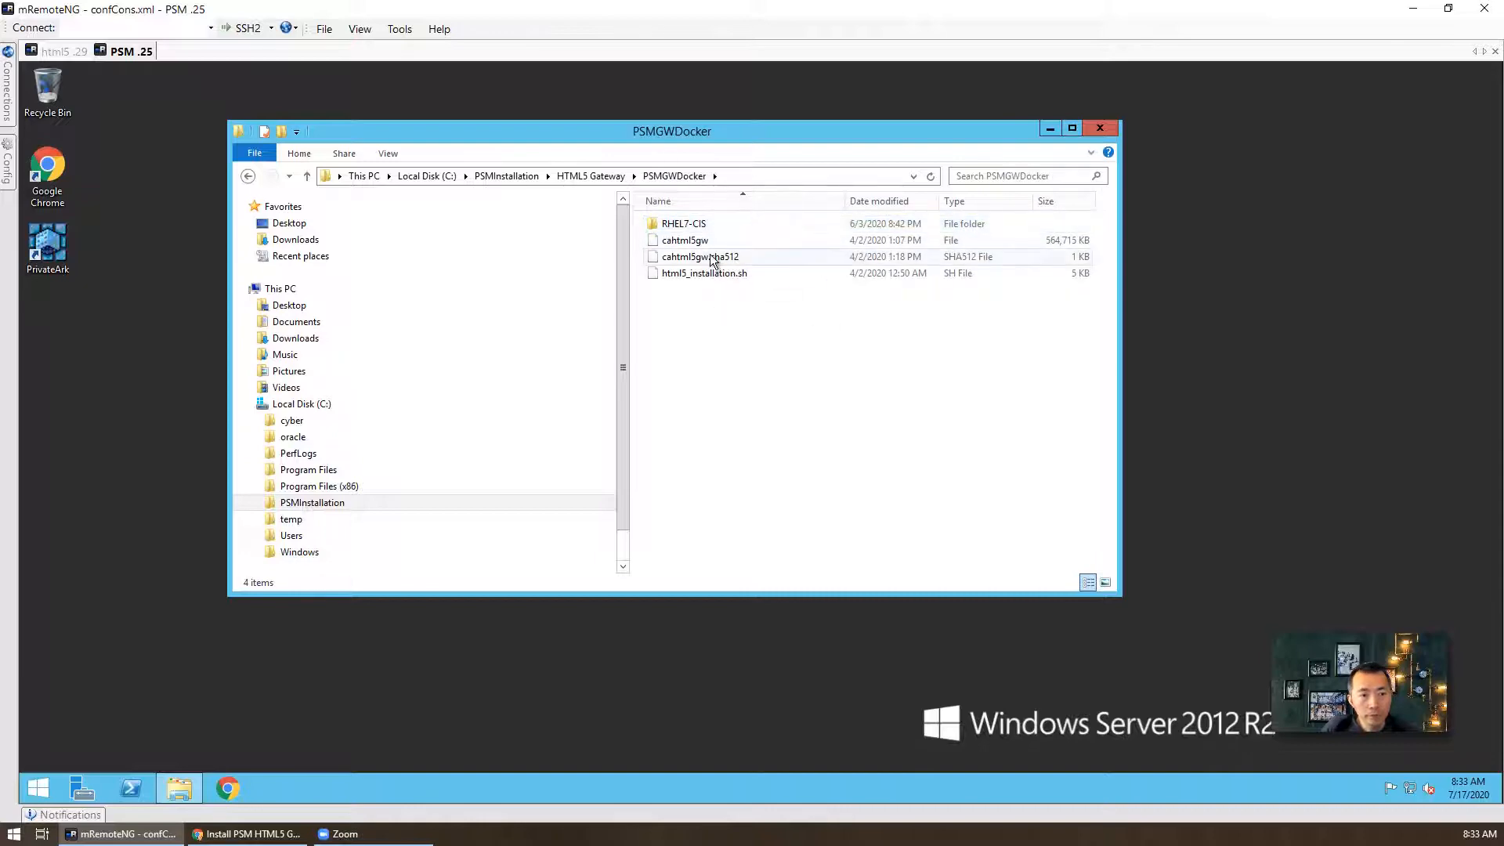
click(164, 836)
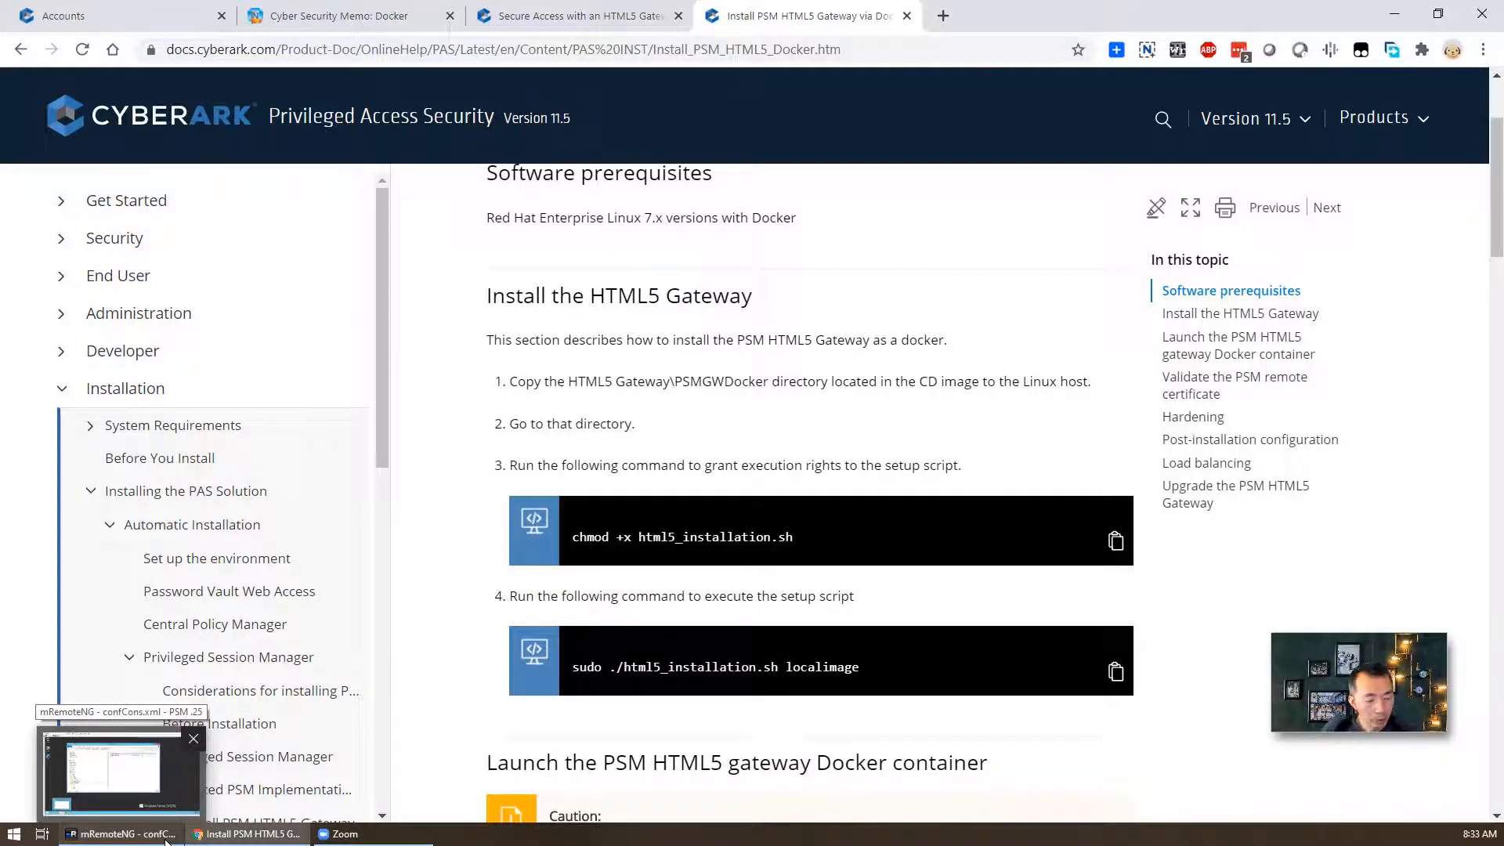
click(165, 840)
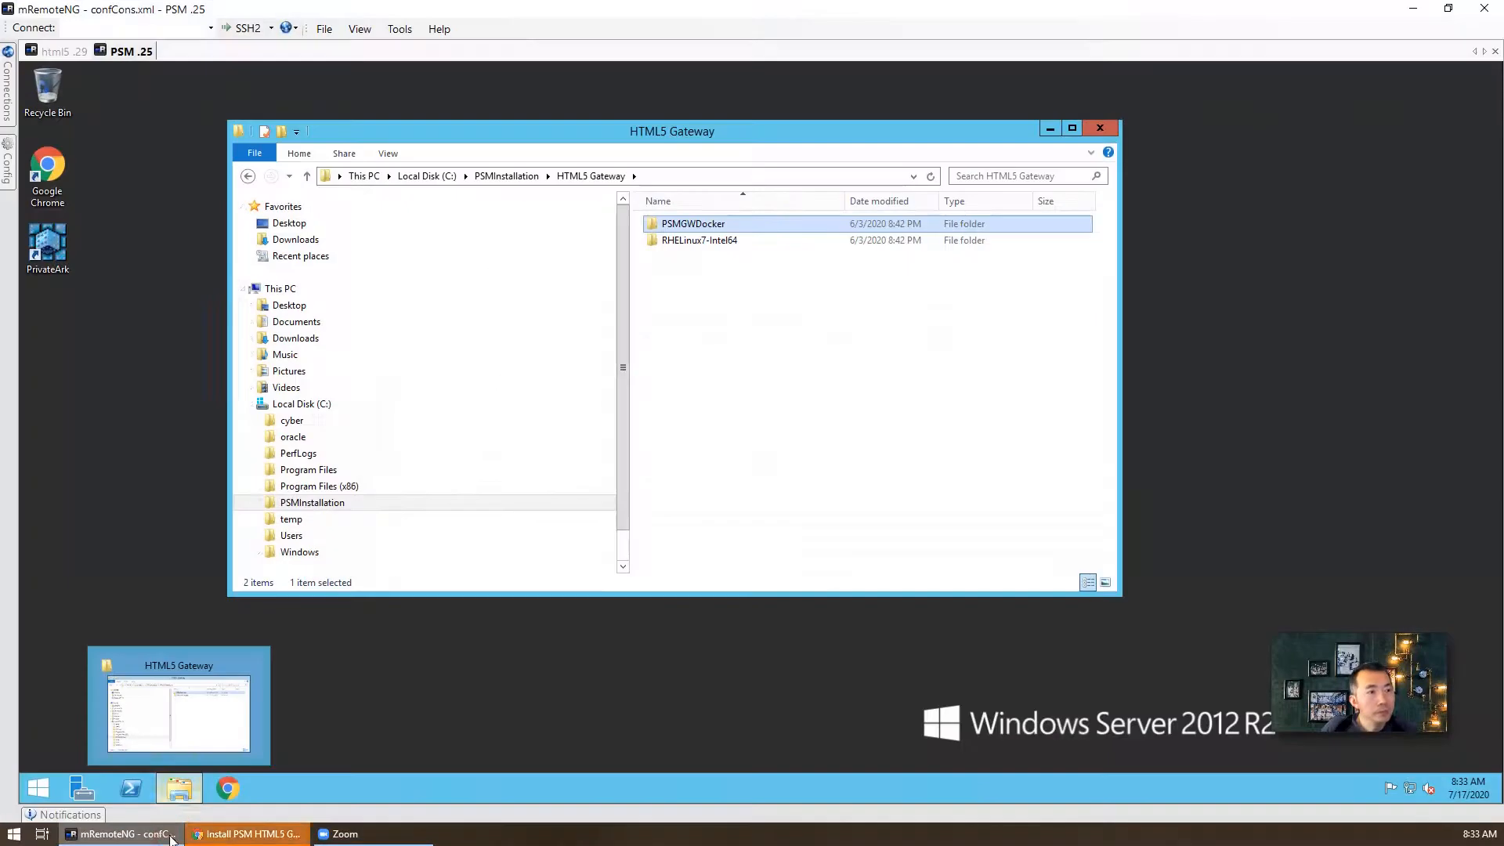
click(64, 52)
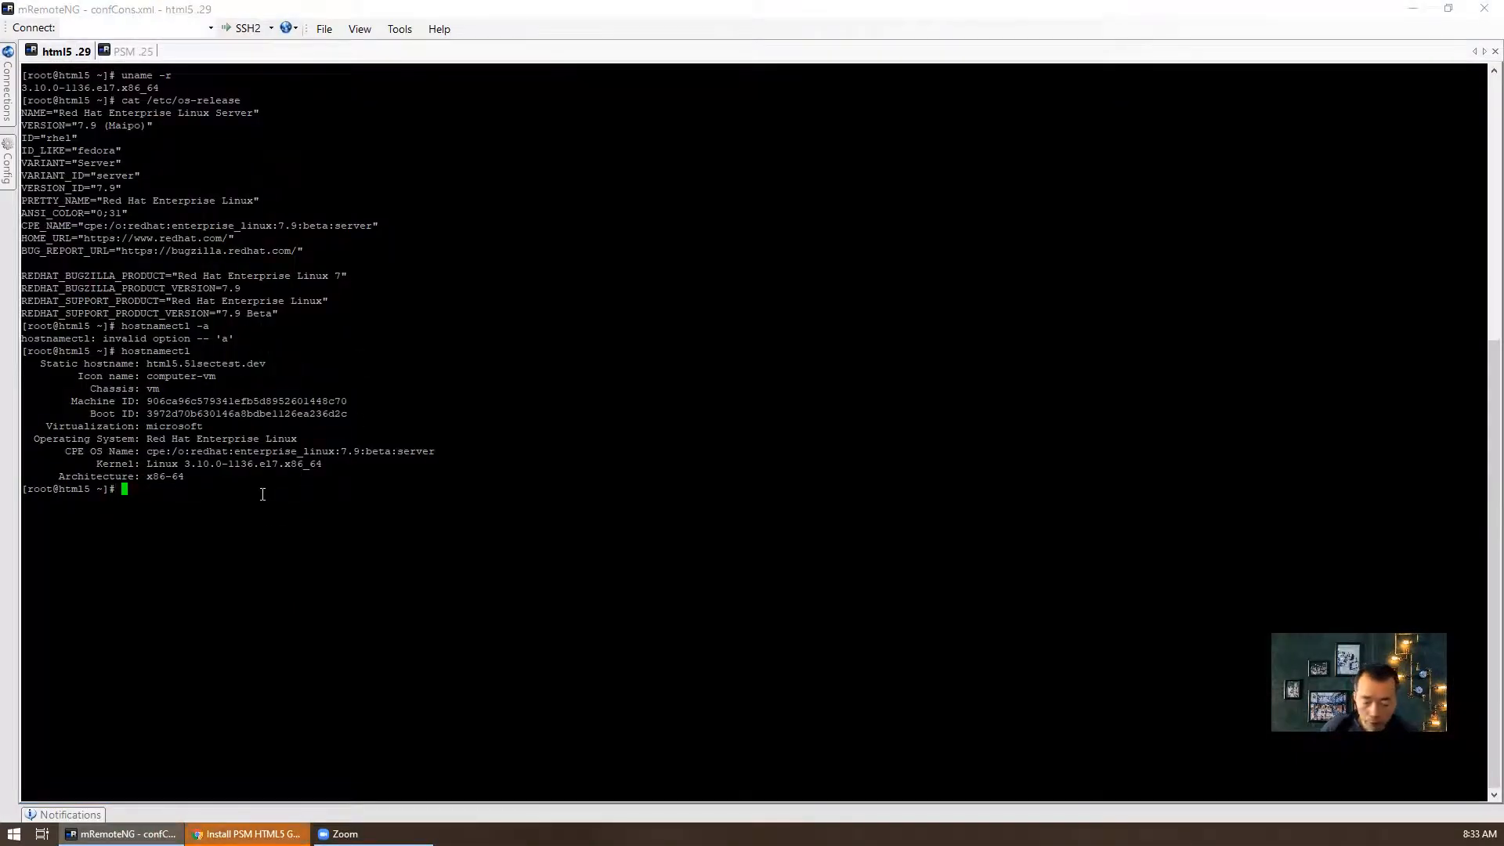
- List the home directory and change into PSMGWDocker
text(ls)
key(Return)
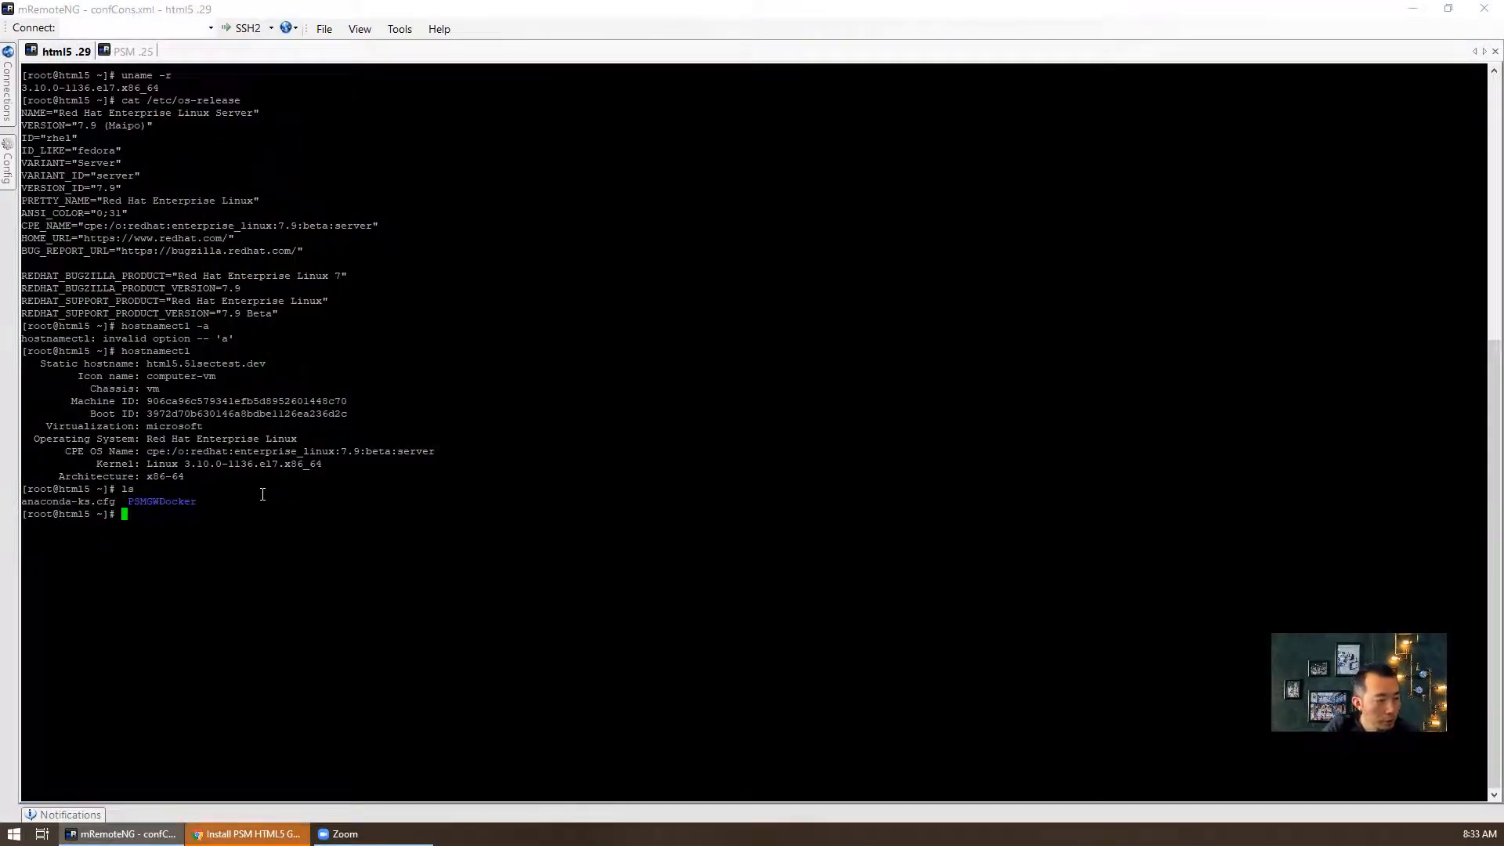
text(cdP)
text(PS)
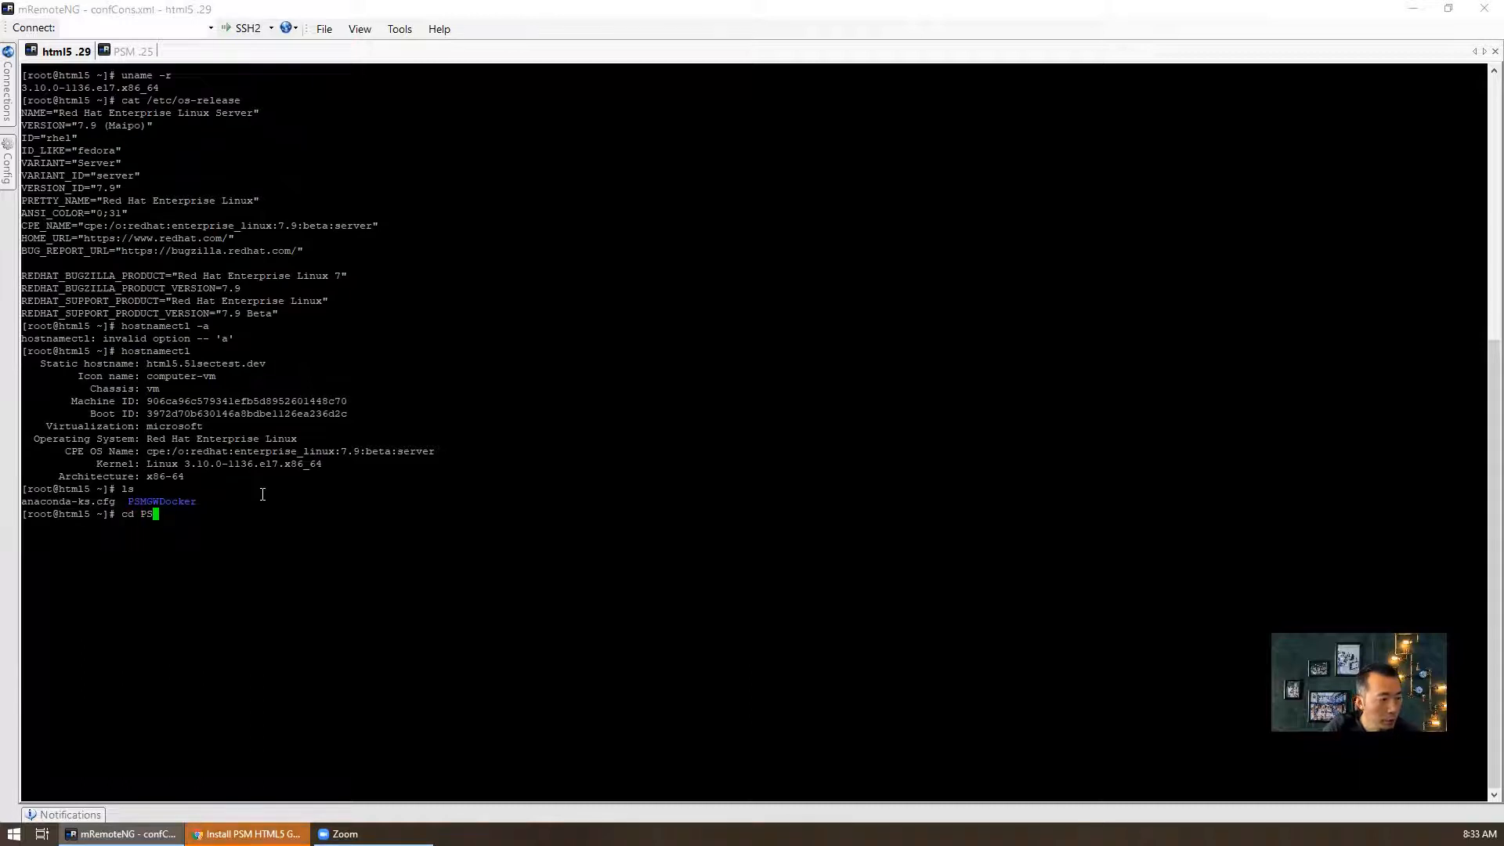
key(Tab)
key(Return)
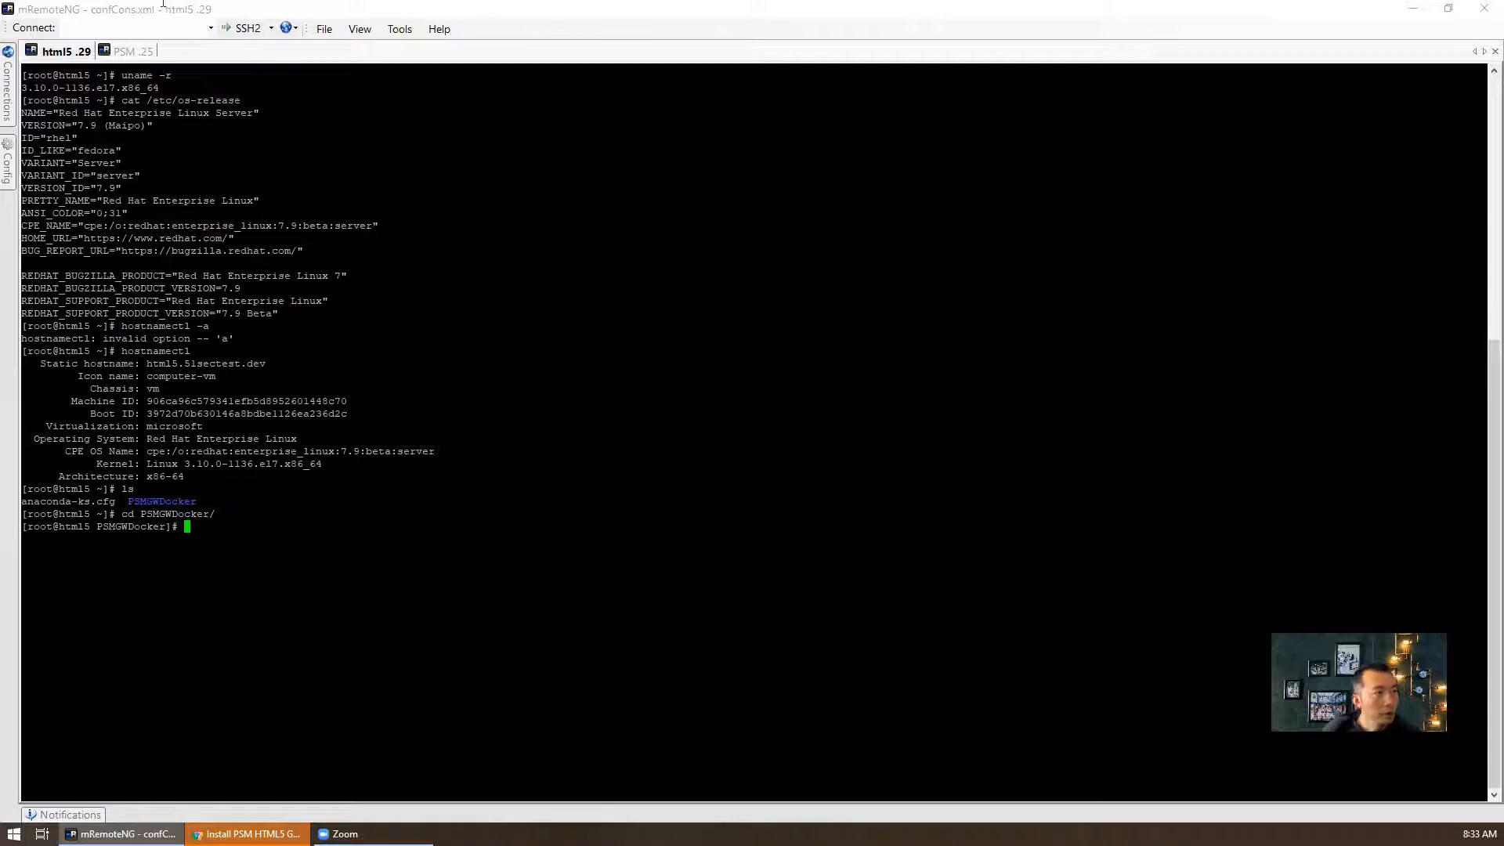
- Launch WinSCP from the Start menu search
key(super)
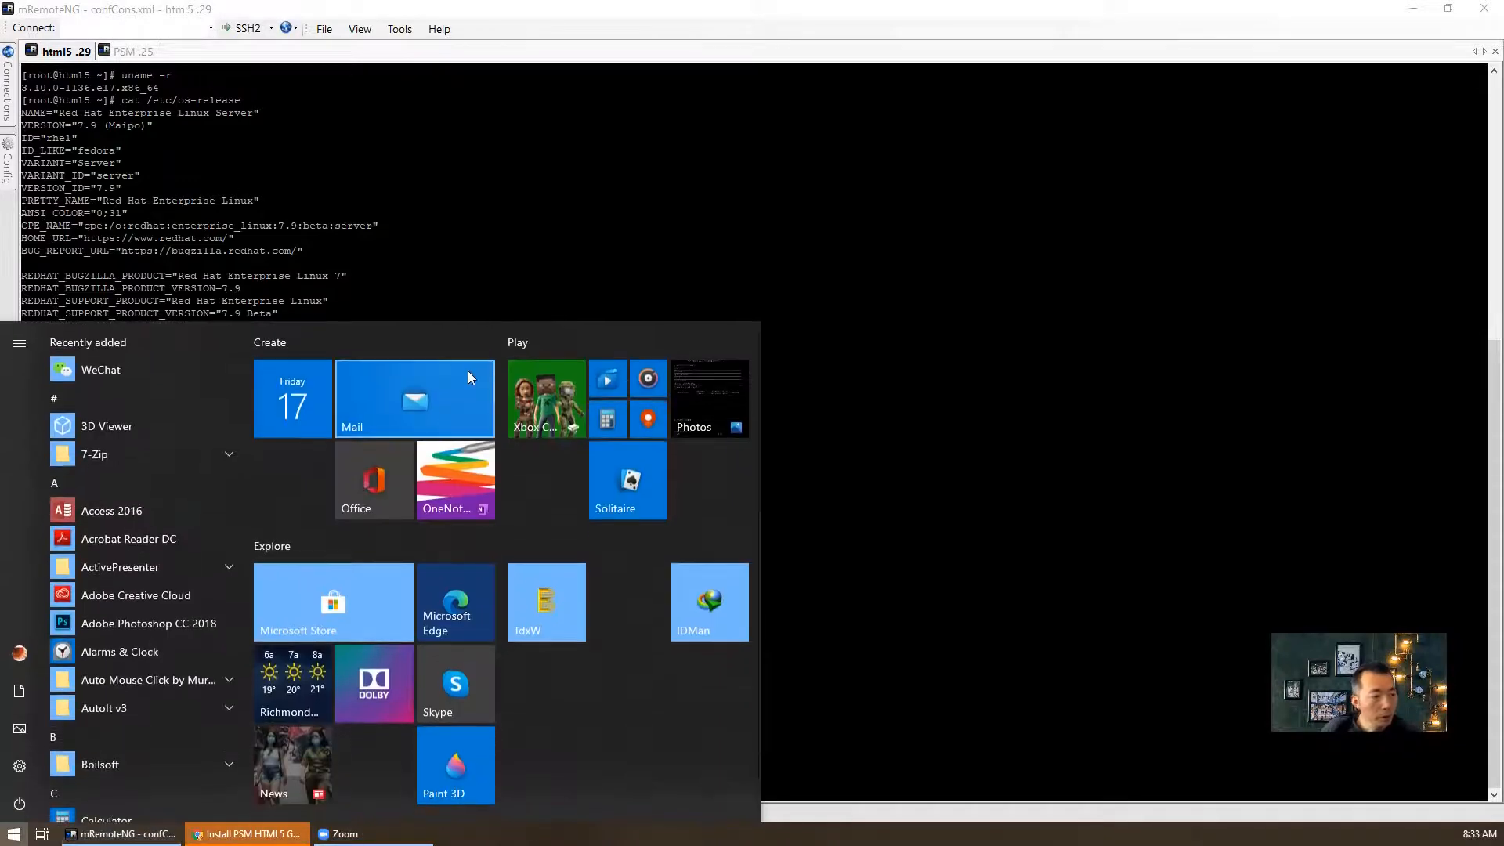
text(w)
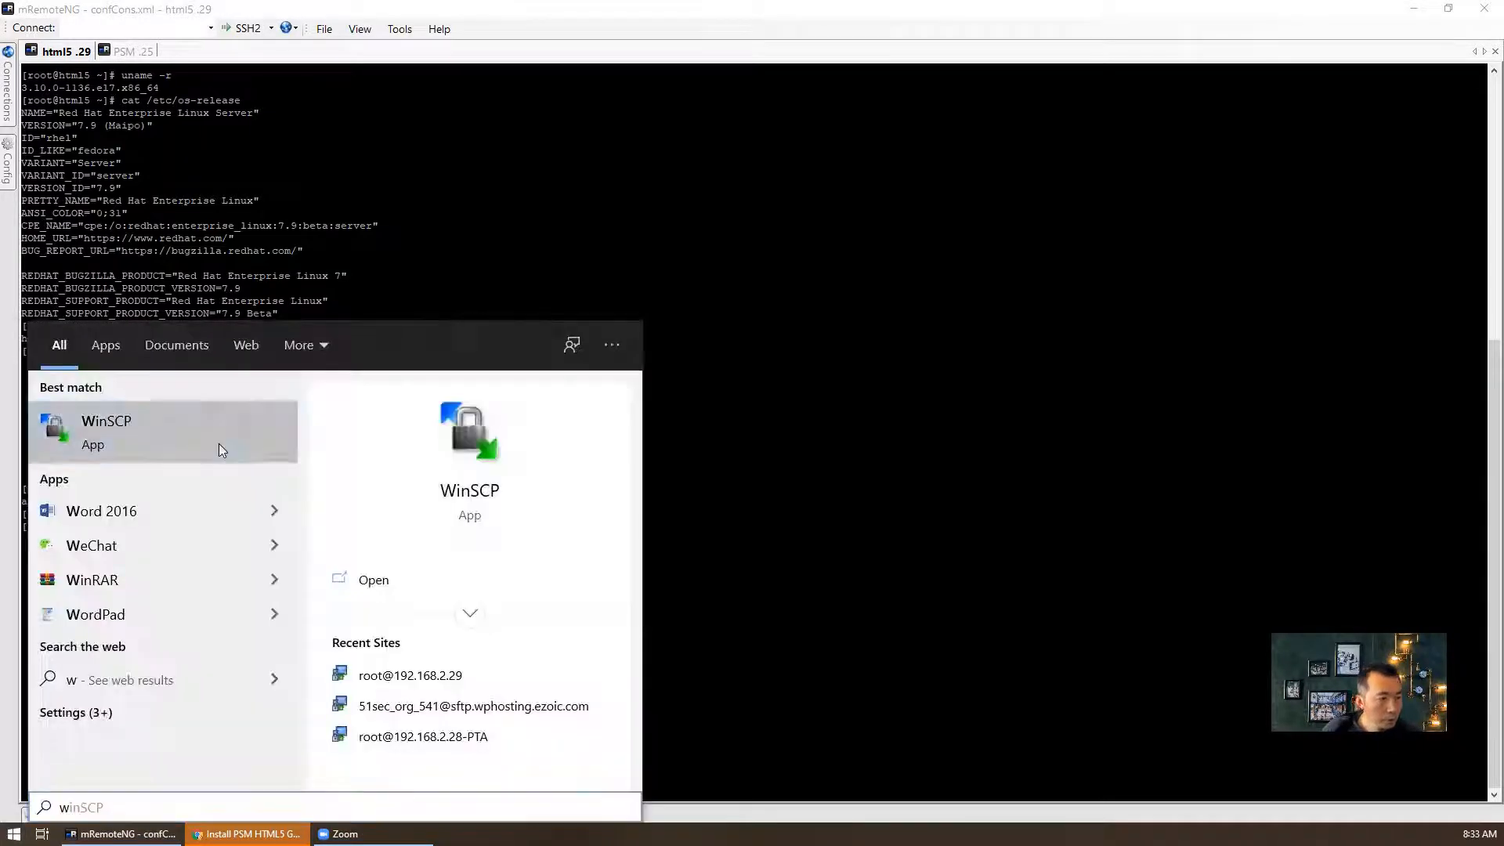
click(219, 441)
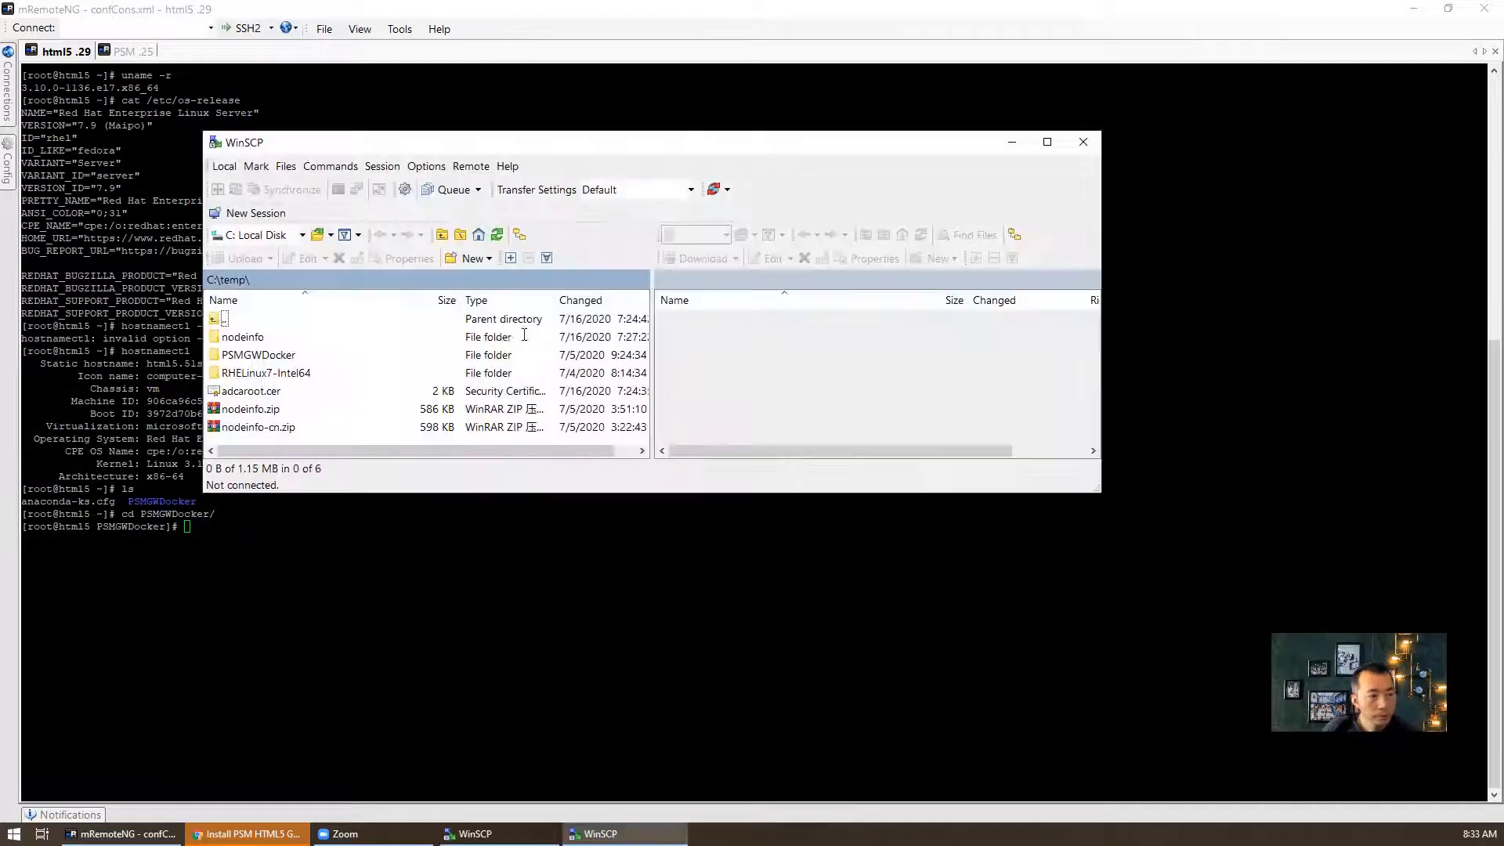
- Connect to the saved 192.168.2.29 site and browse to /root to find the PSMGWDocker folder
click(717, 442)
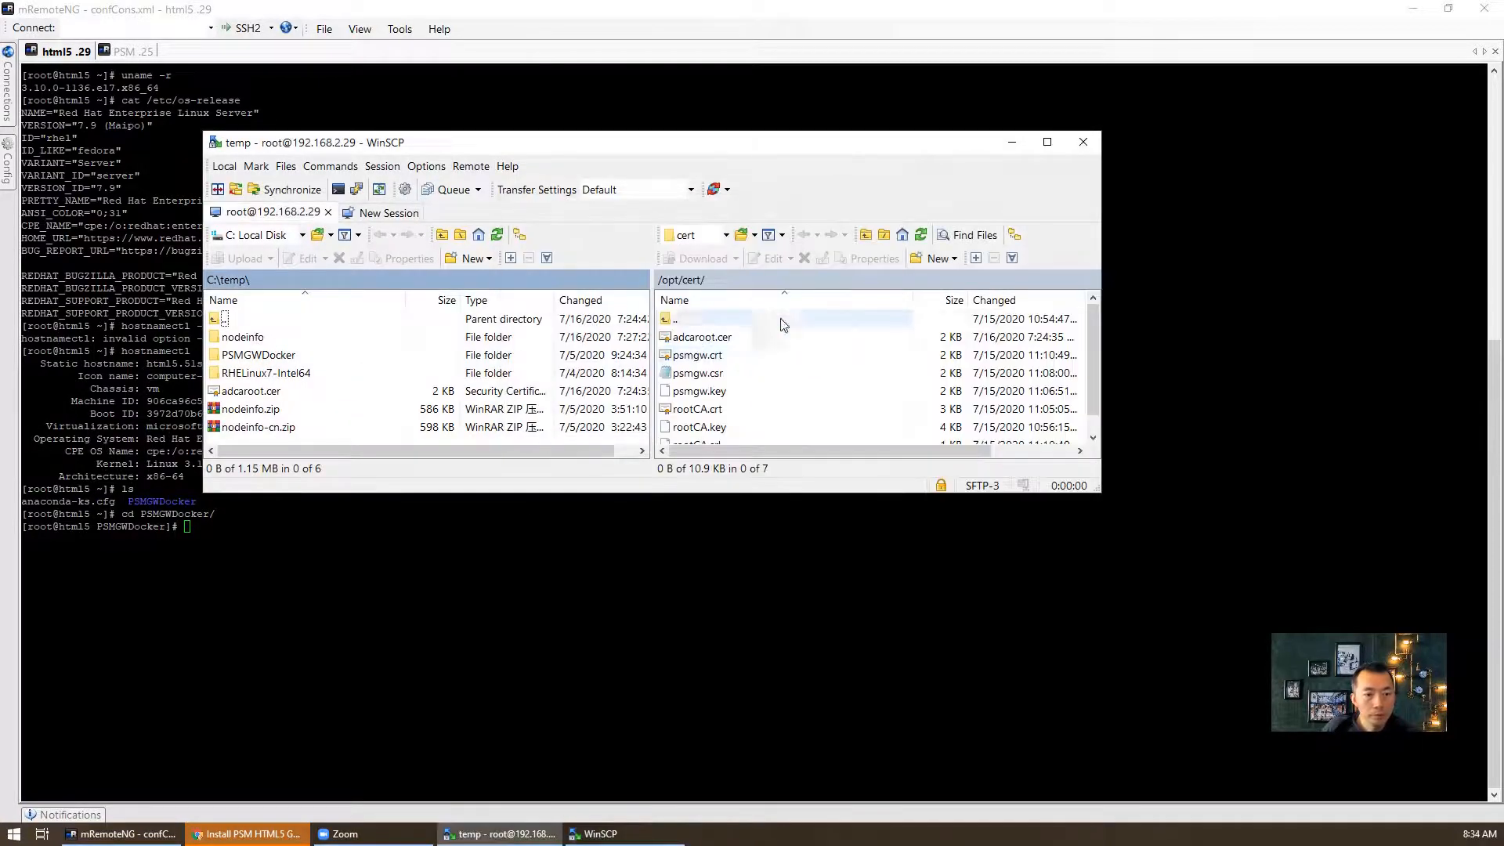
double_click(772, 321)
double_click(725, 321)
scroll(746, 376, down, 2)
double_click(708, 357)
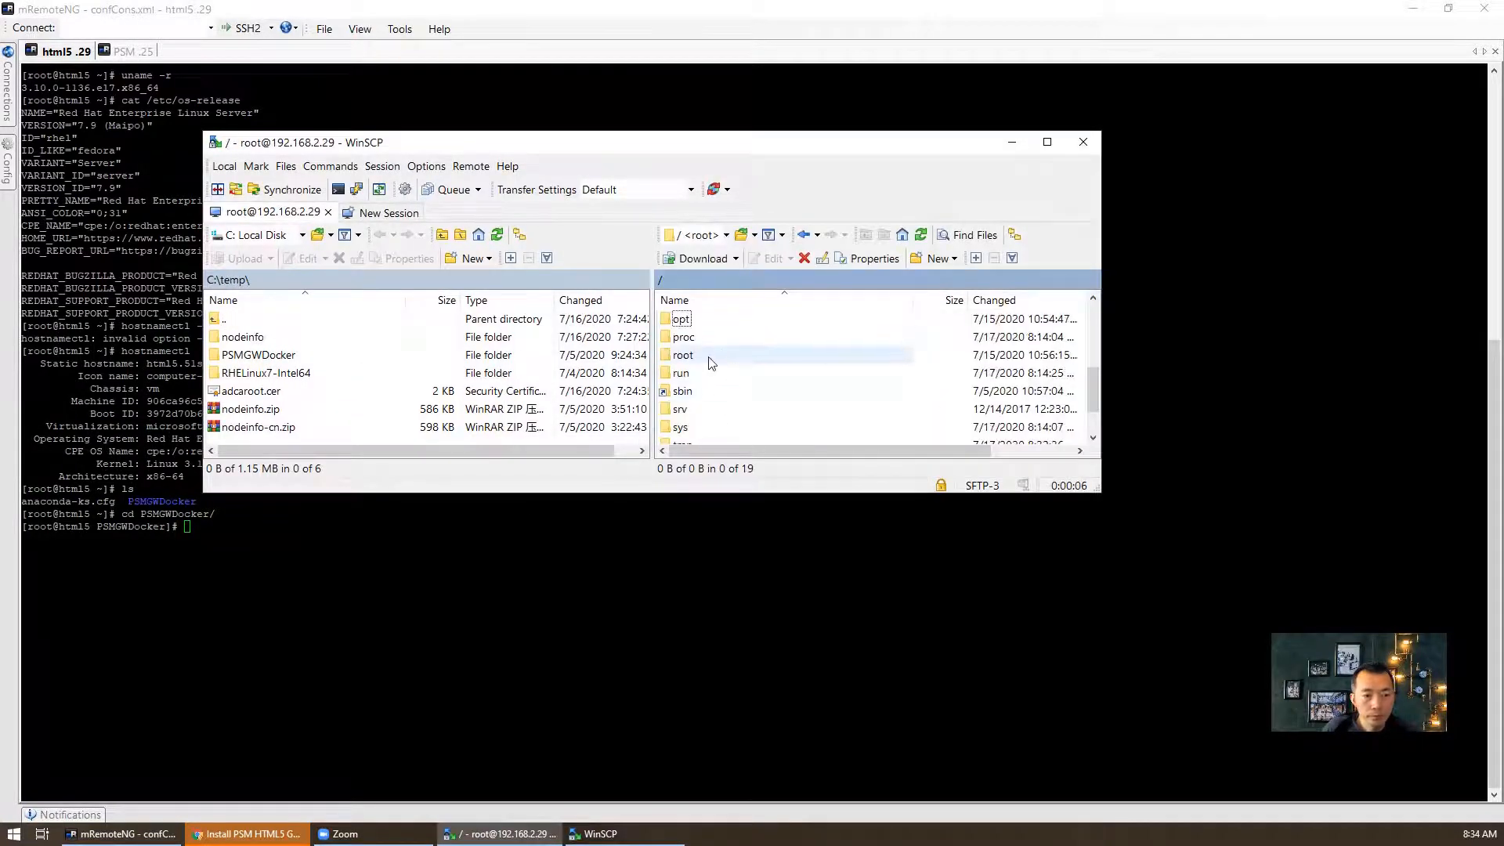
click(748, 336)
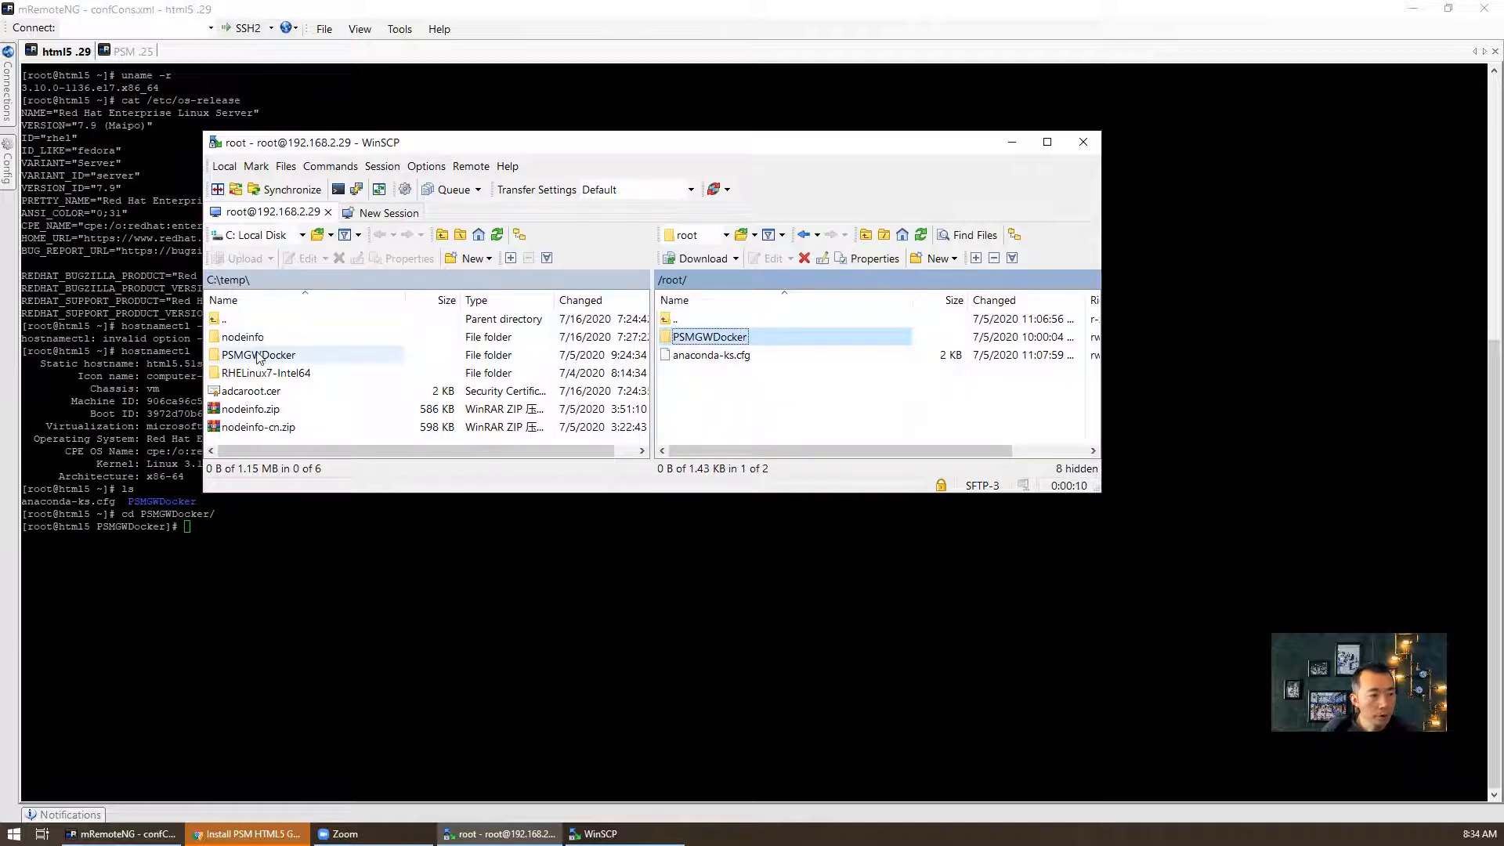
- Close the WinSCP session window, its Login dialog and WinSCP itself
click(1082, 143)
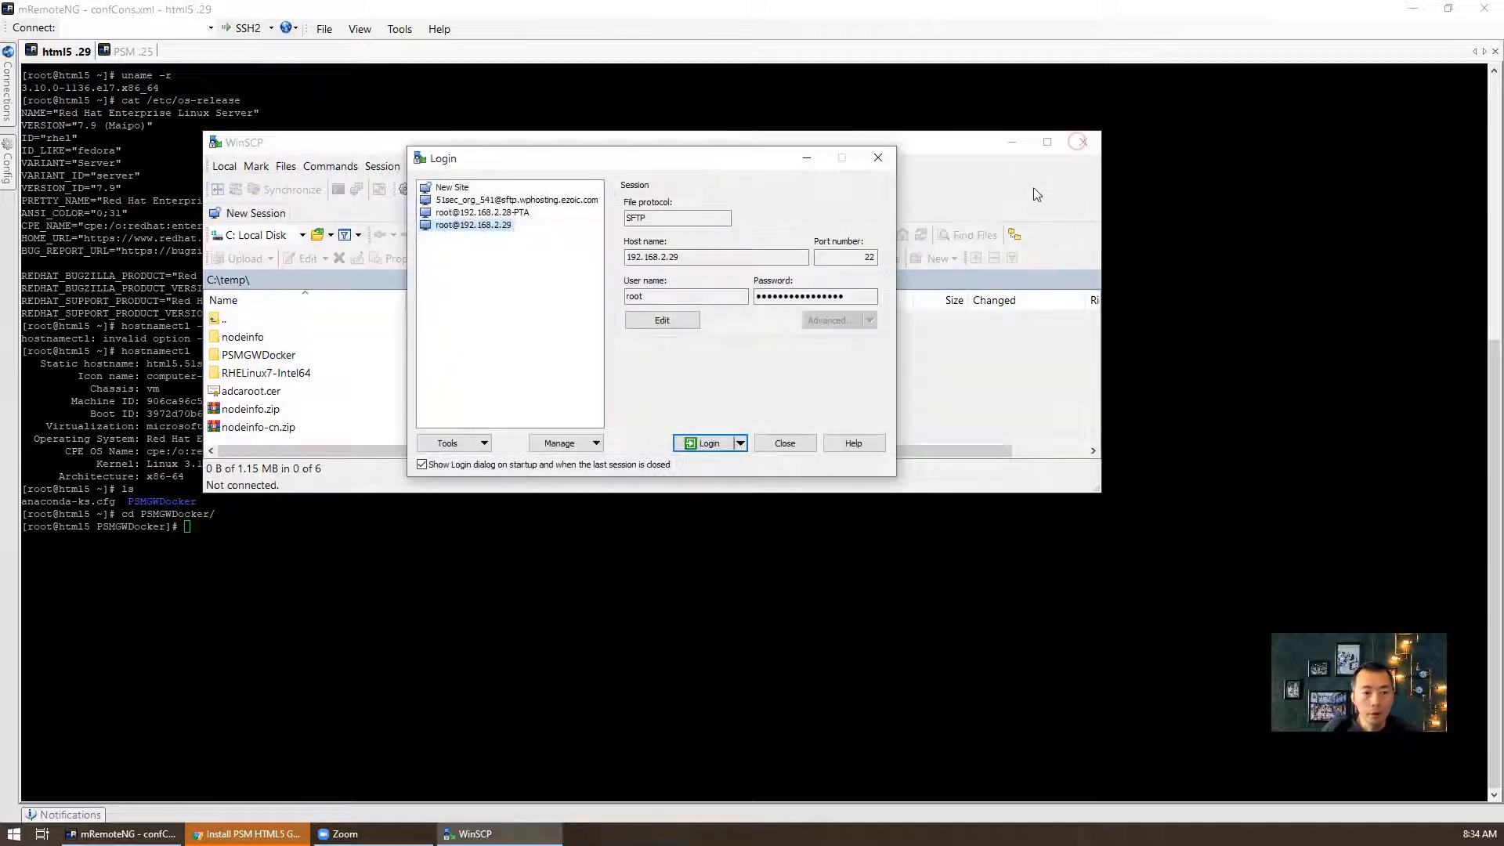
click(800, 441)
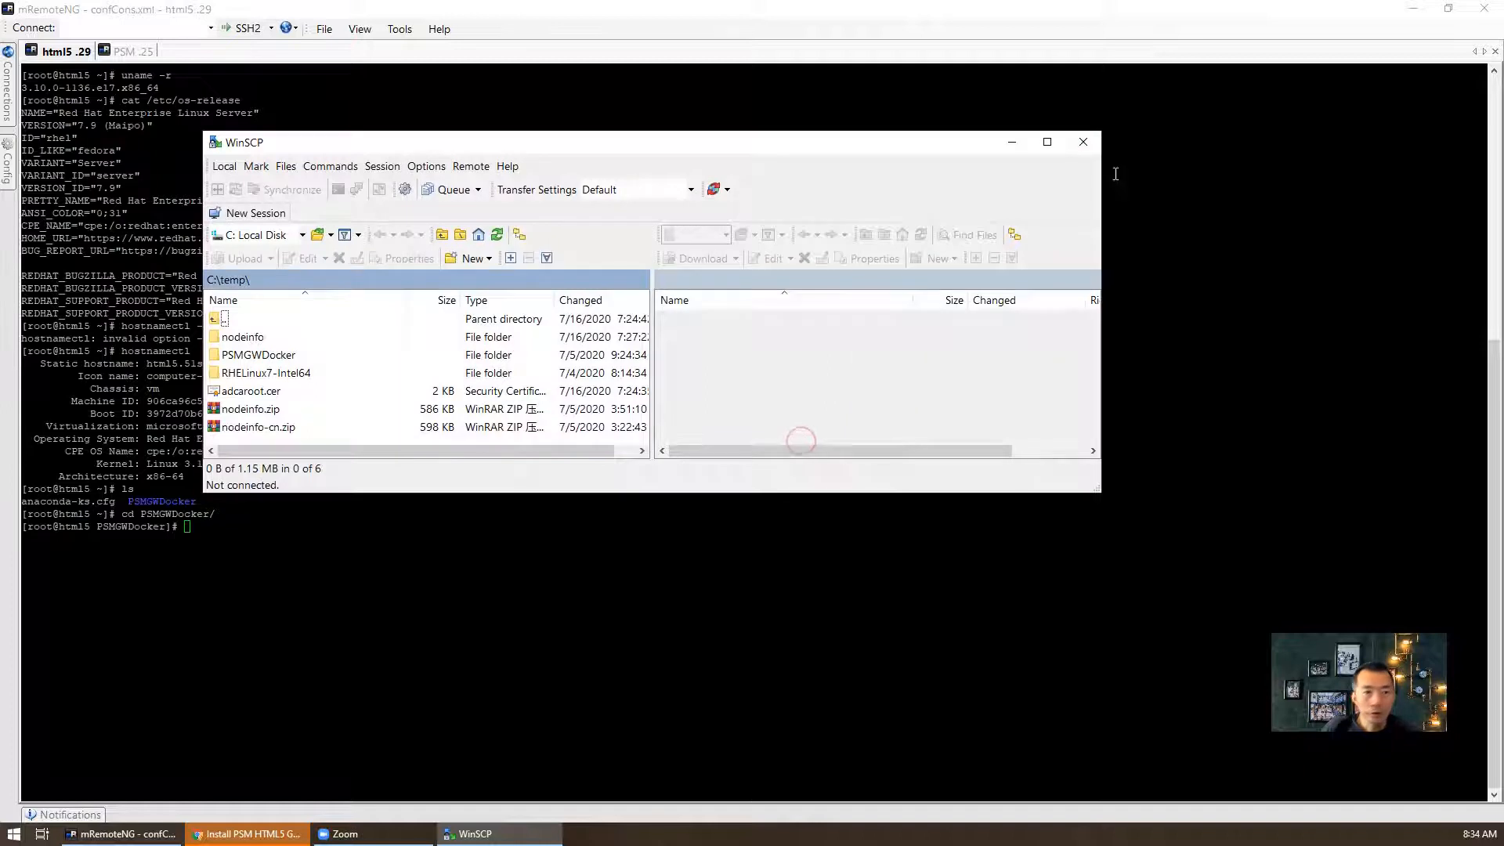
click(1081, 149)
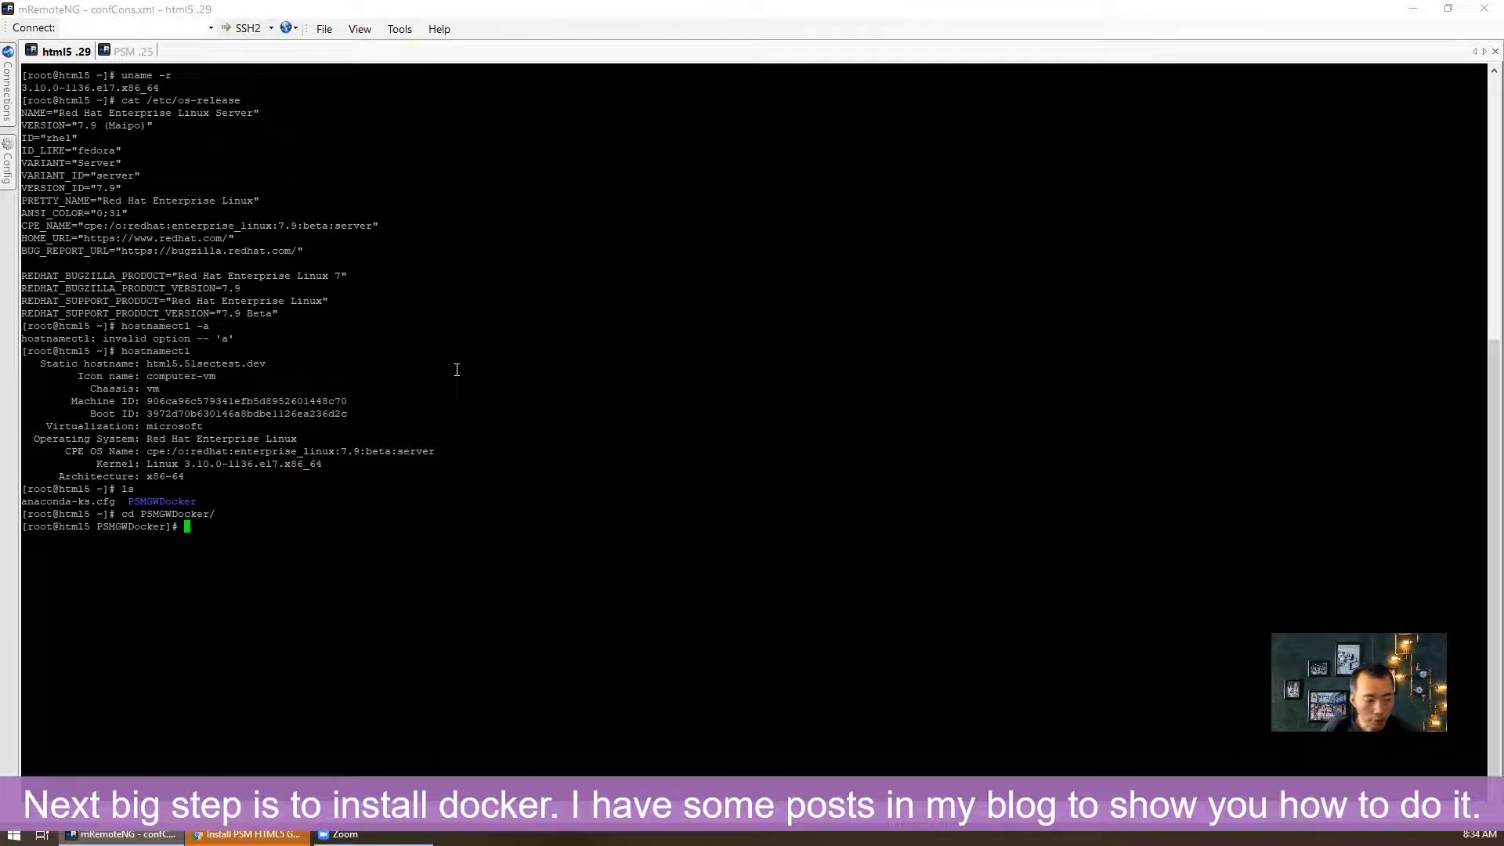
- Open the Collection for Interesting Docker Images post on the Cyber Security Memo tab
click(285, 838)
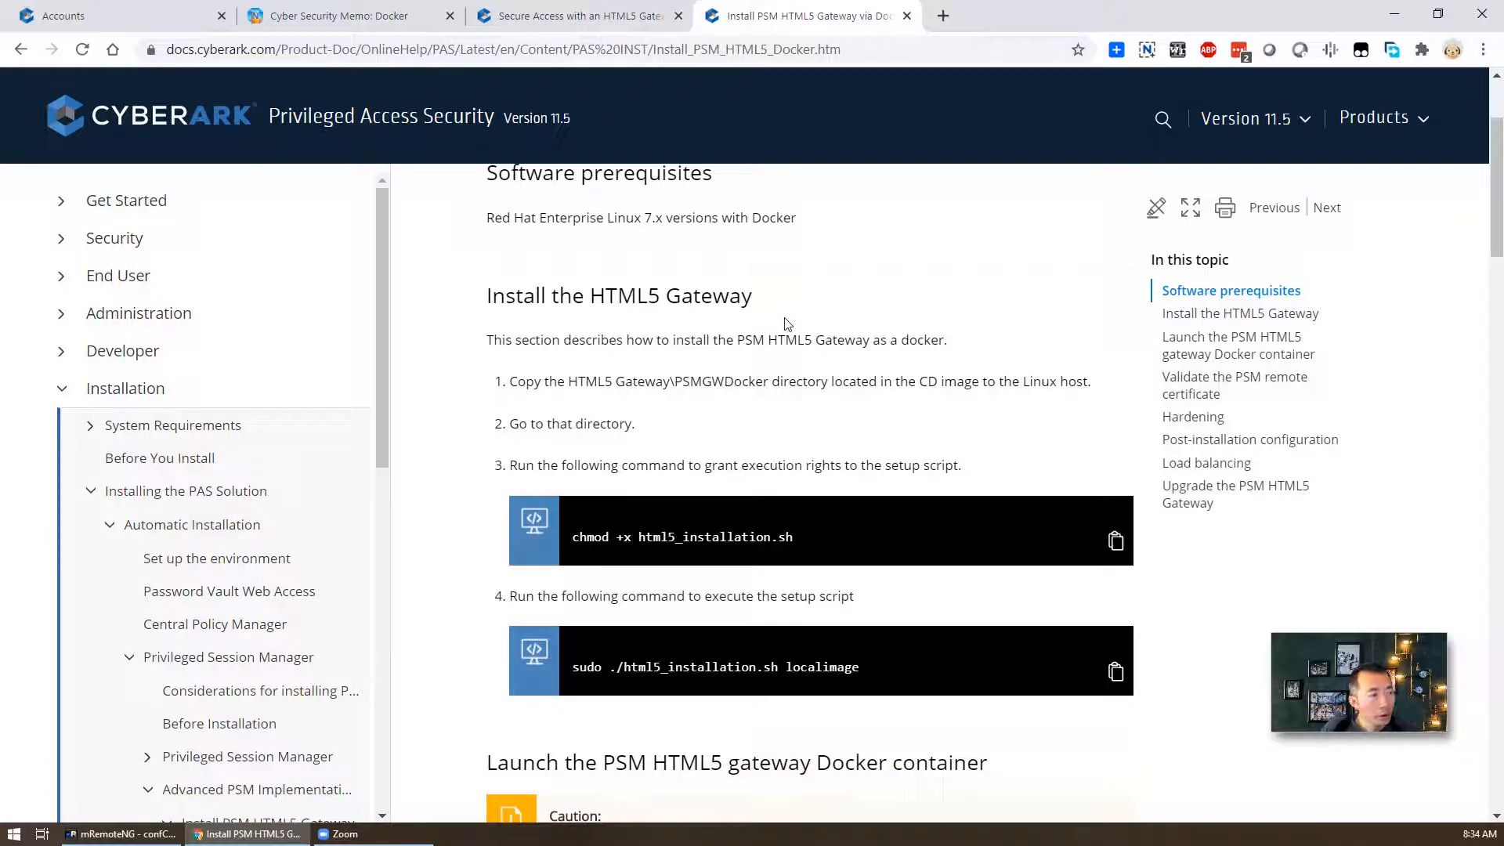
scroll(776, 367, down, 4)
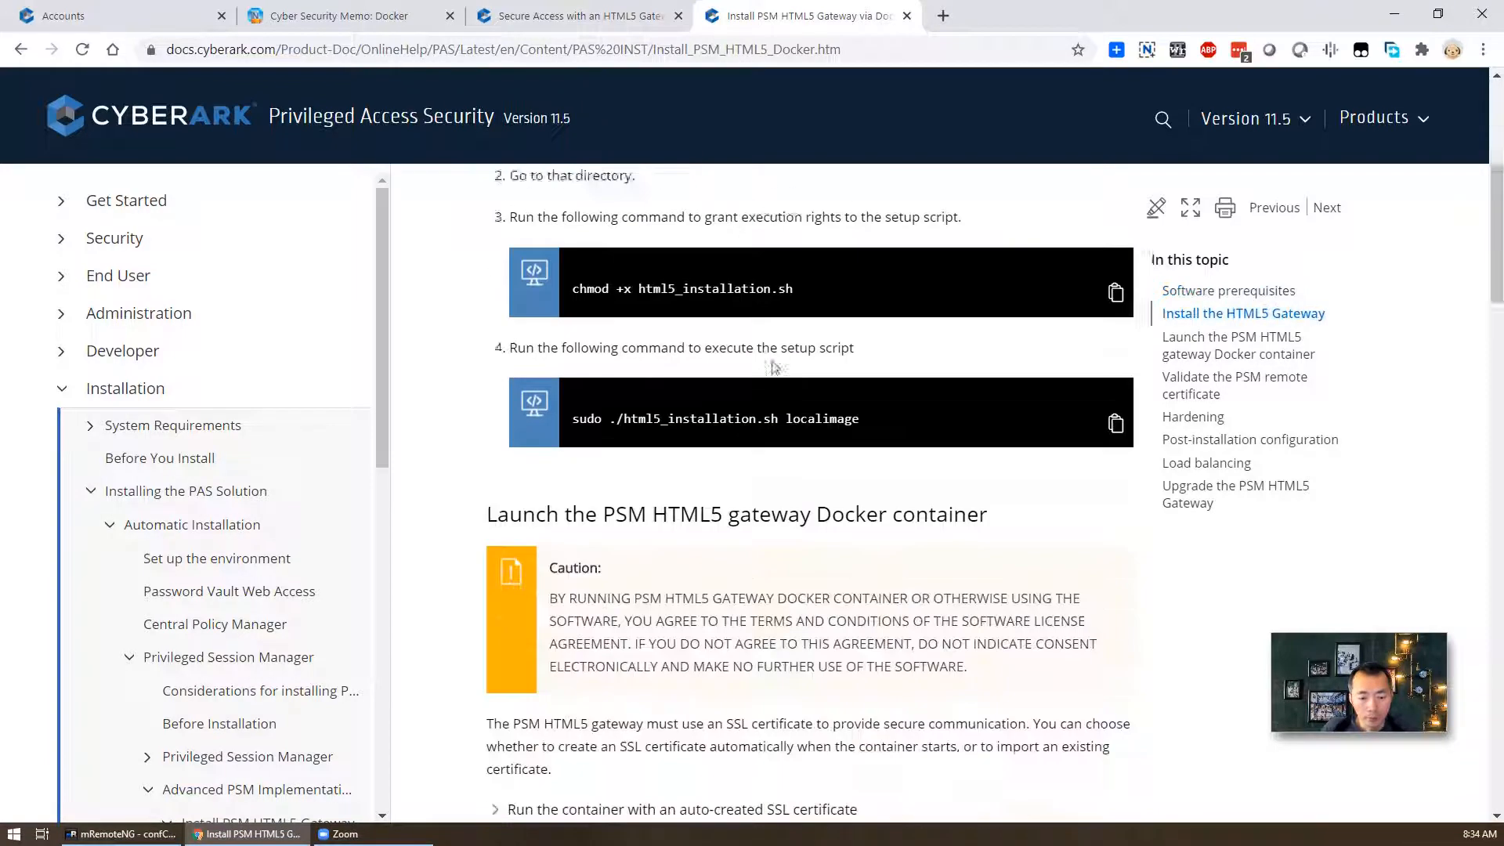
scroll(780, 467, up, 3)
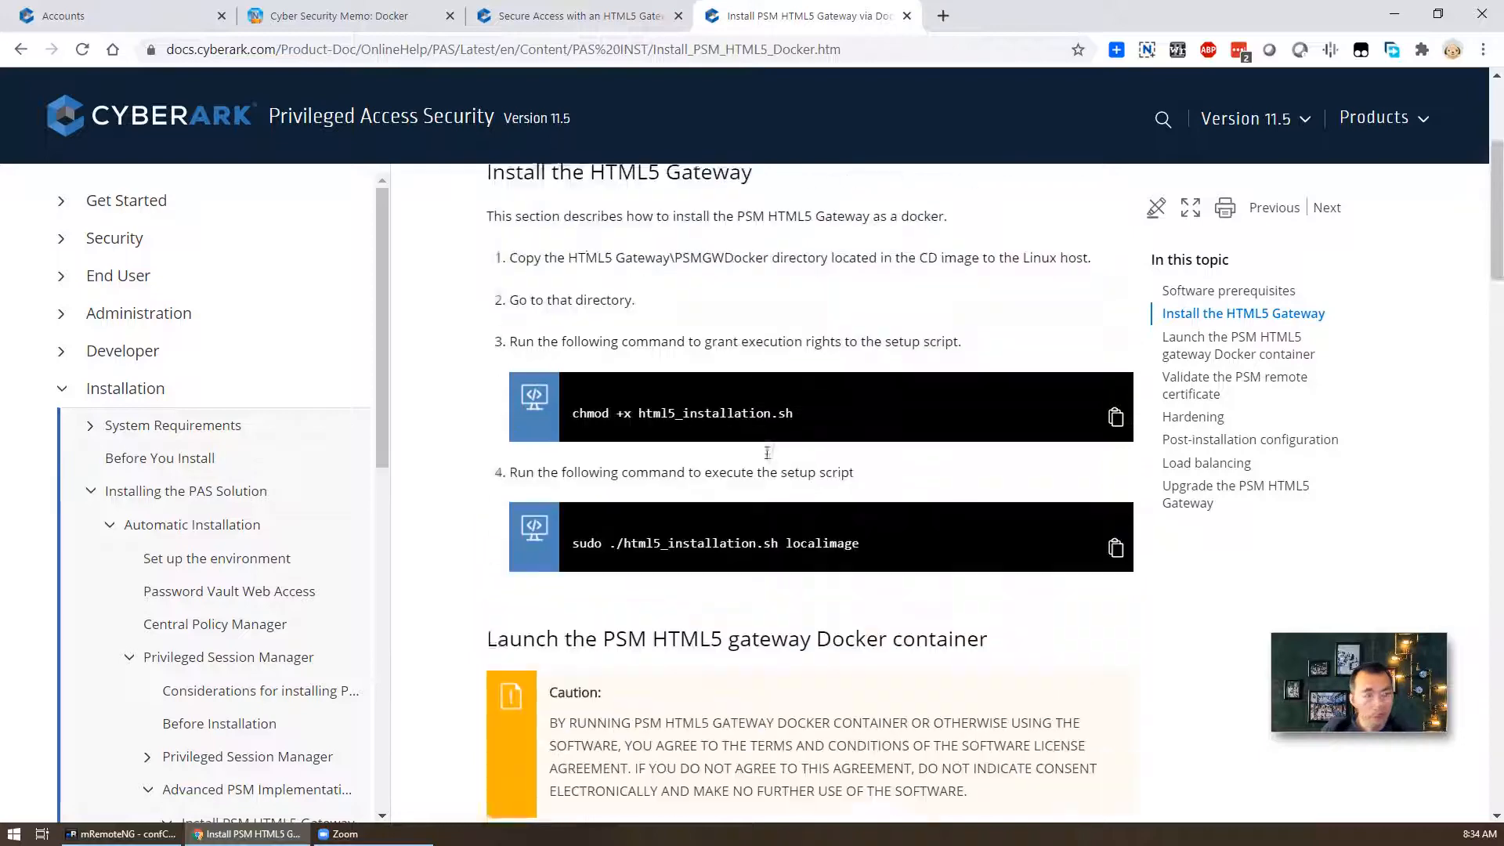
key(ctrl+2)
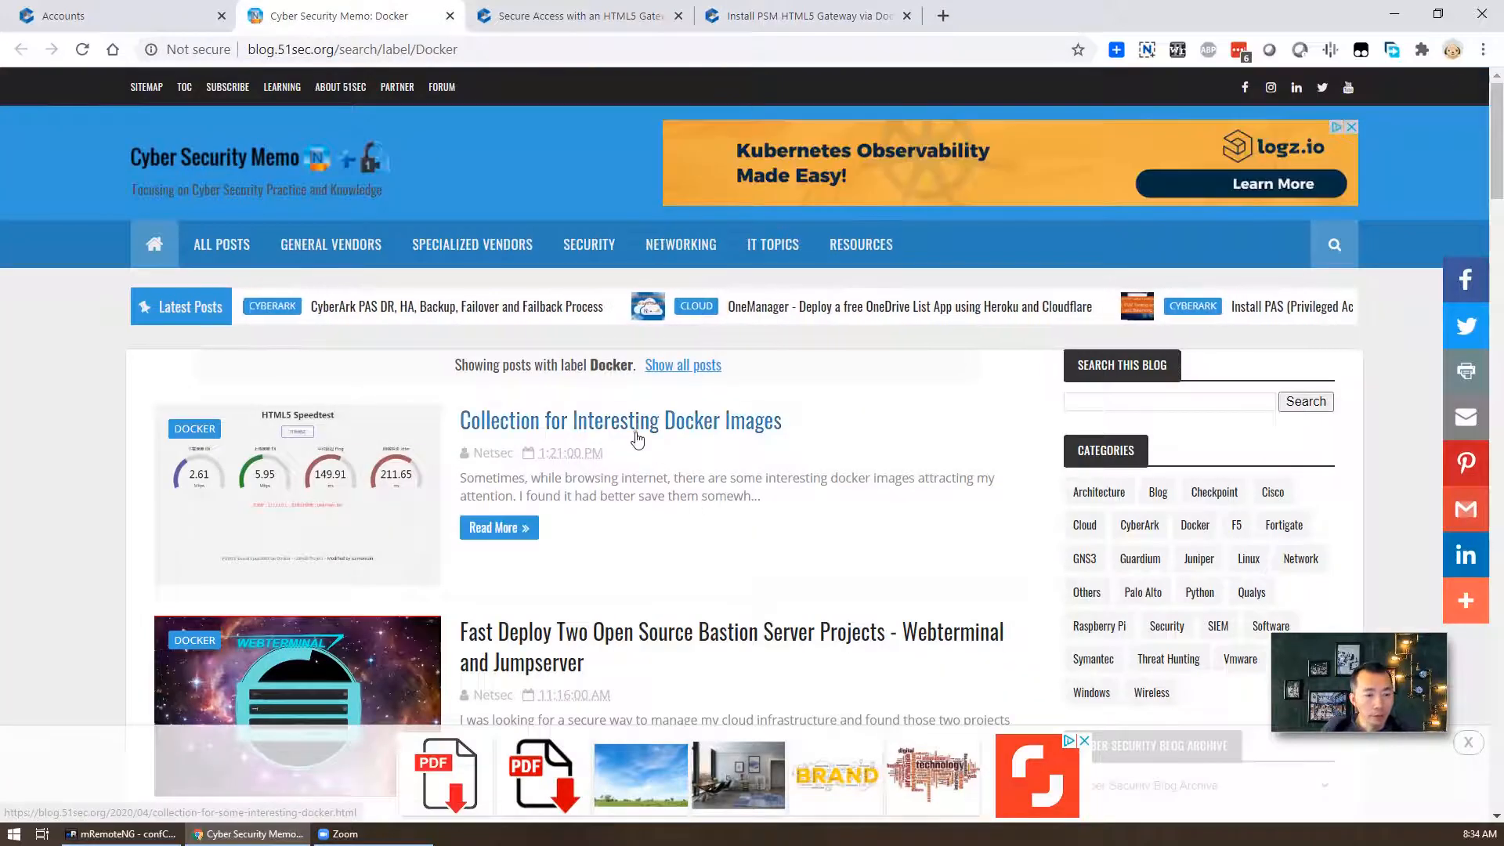
click(595, 421)
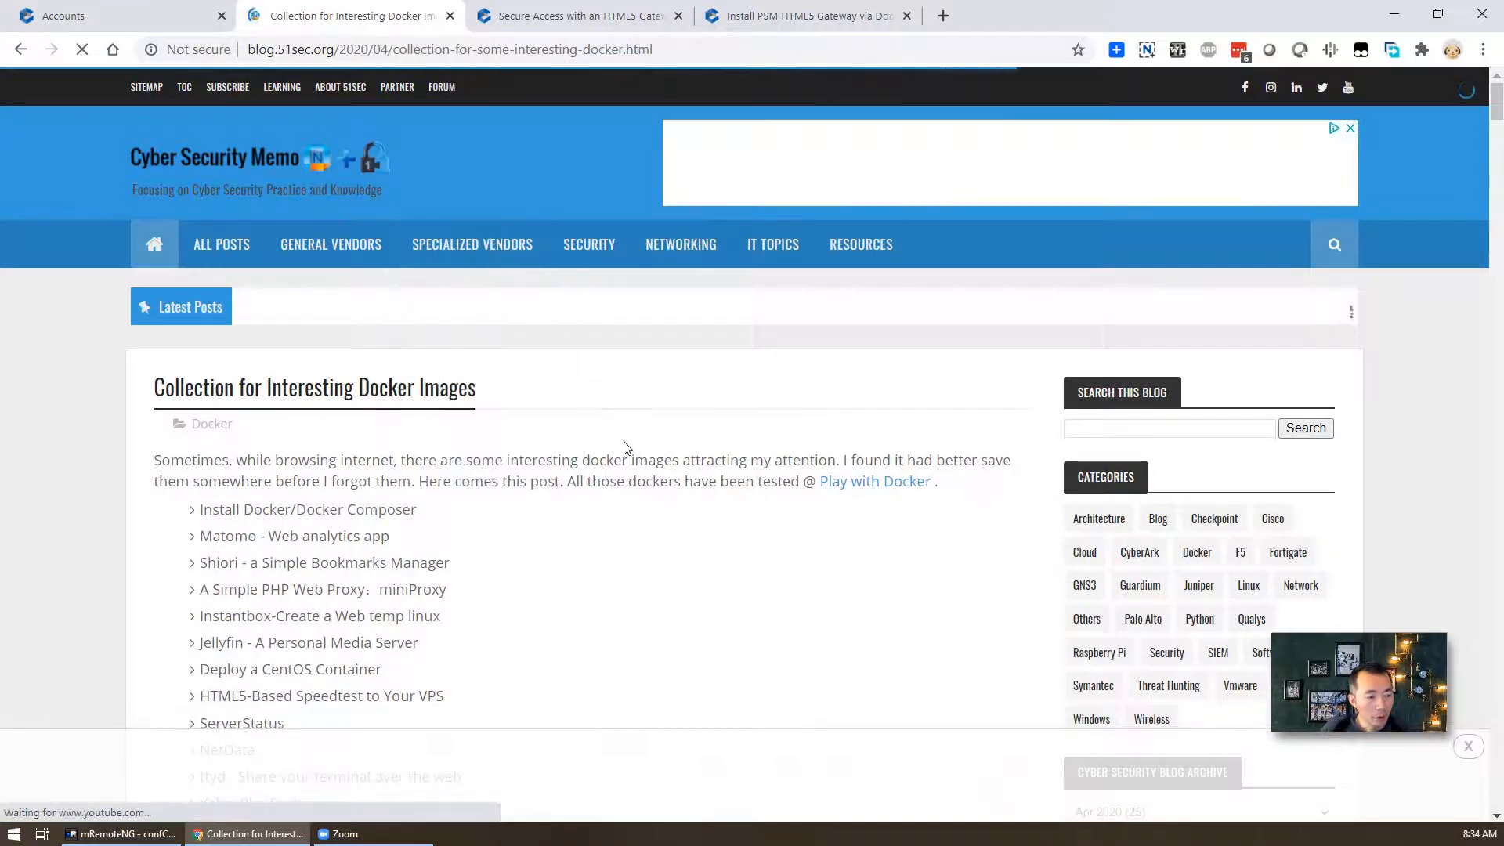
- Select and copy the three CentOS 7 Docker install command lines from the post
scroll(595, 456, down, 2)
scroll(593, 459, down, 10)
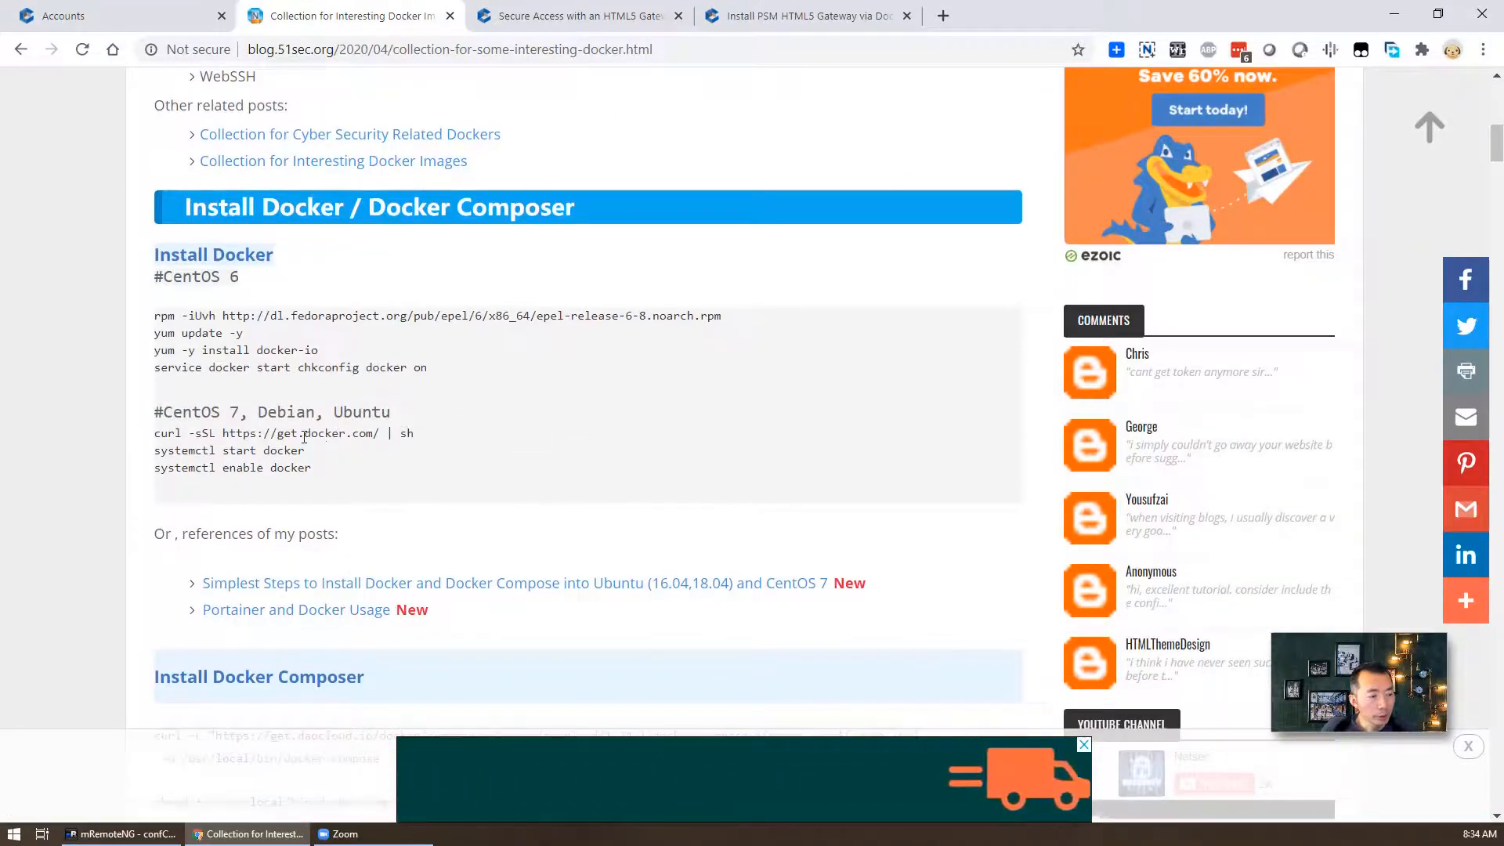
drag(151, 433, 364, 469)
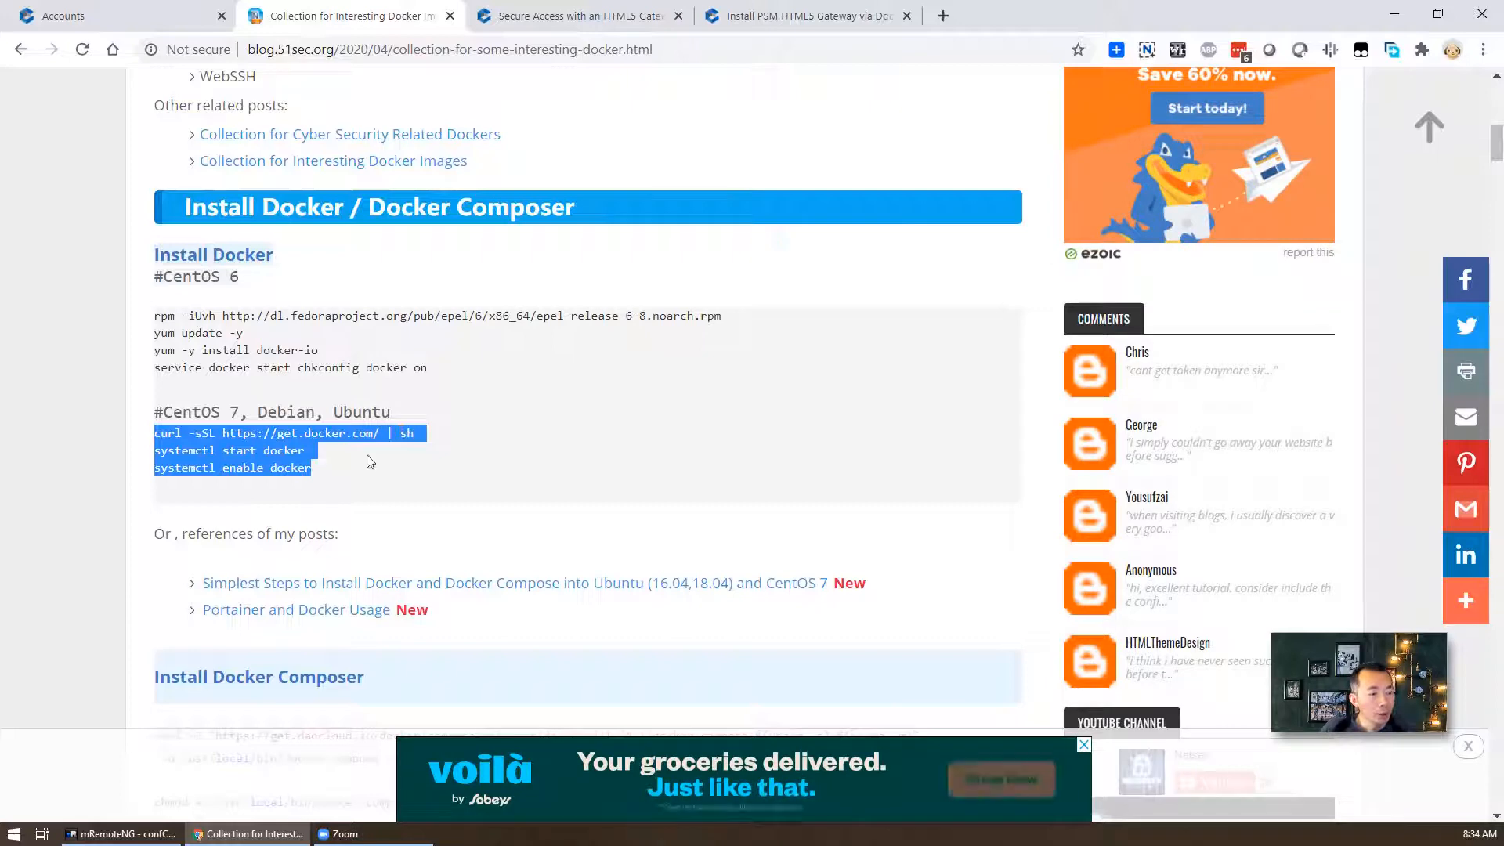
click(327, 473)
drag(326, 473, 155, 433)
right_click(185, 438)
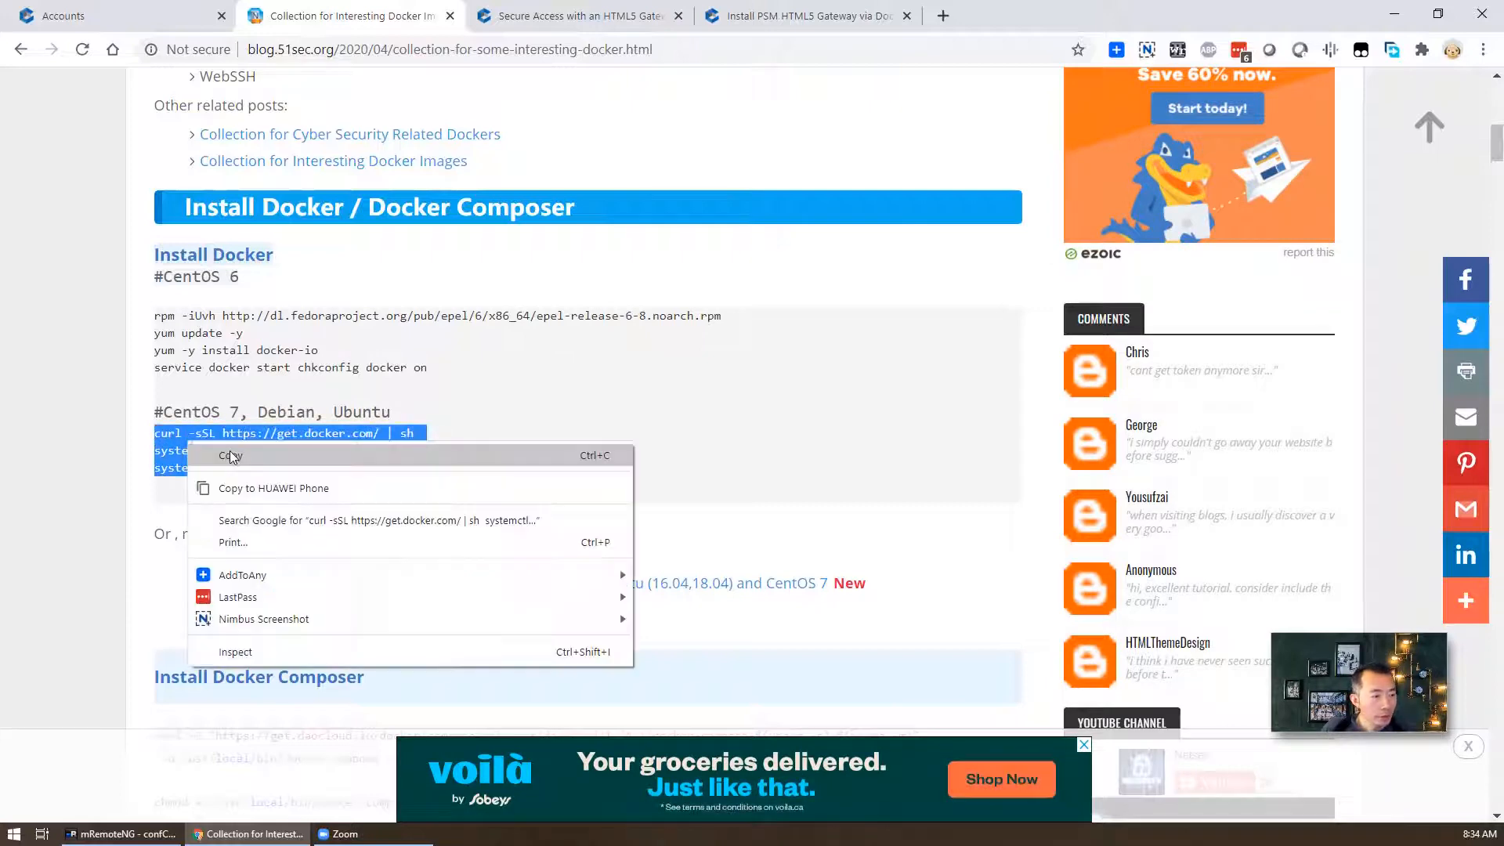
click(205, 445)
click(155, 833)
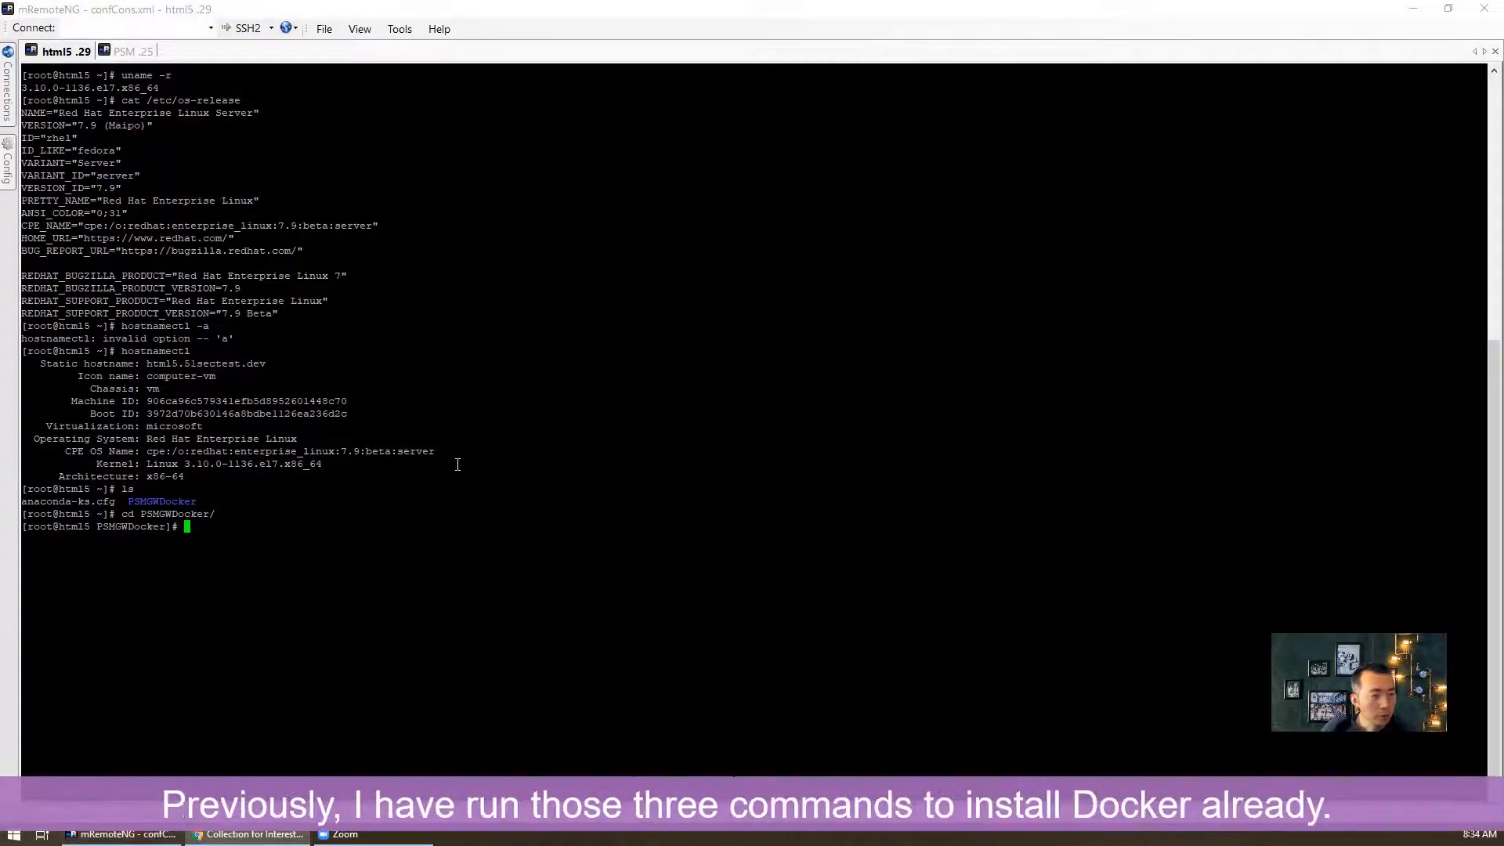
- Paste and run the get.docker.com curl install script, then abort it with Ctrl+C
right_click(527, 436)
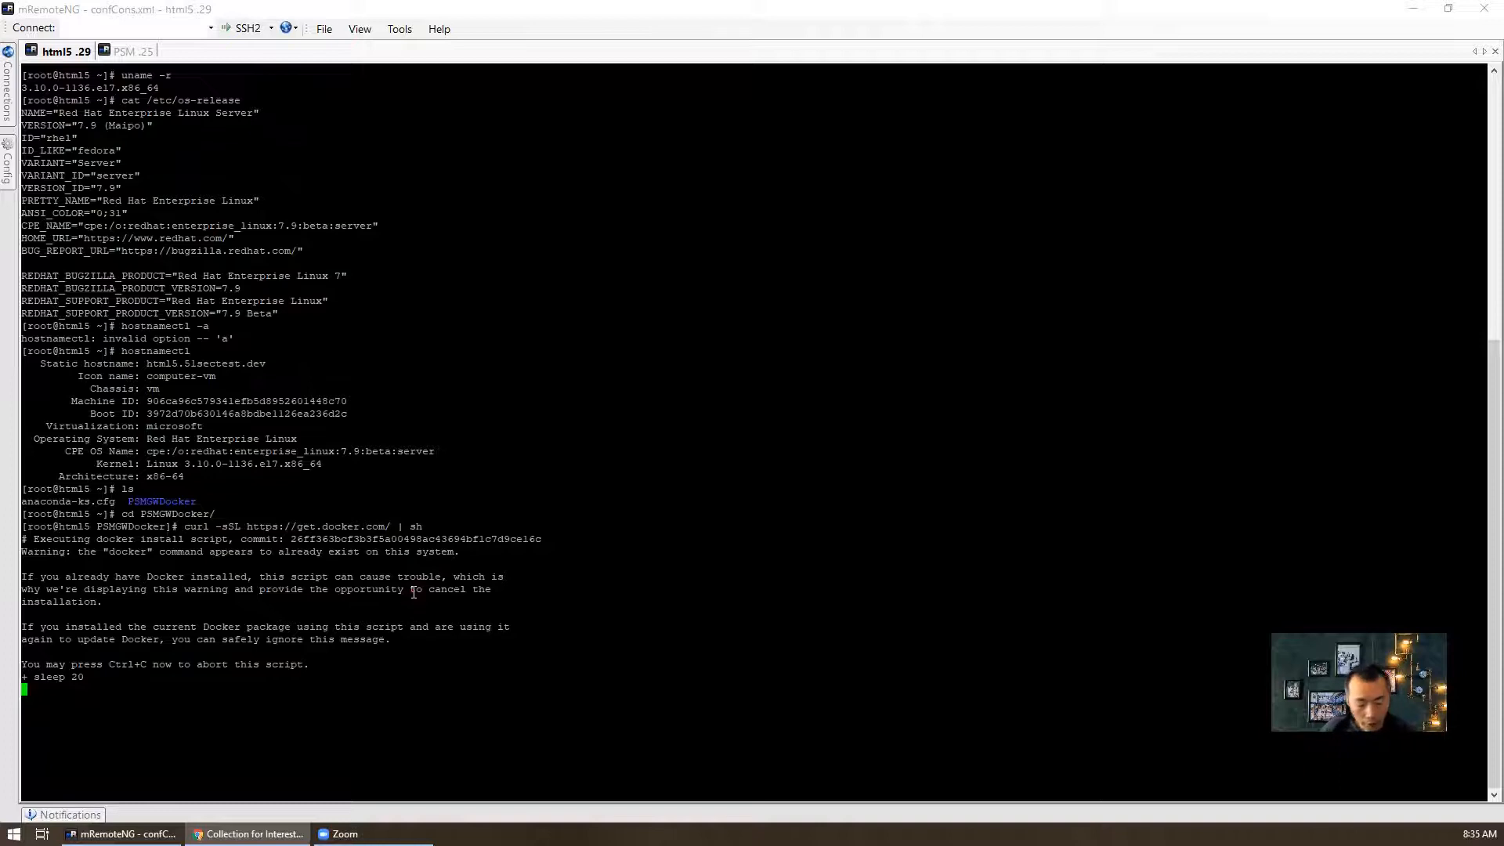
key(ctrl+c)
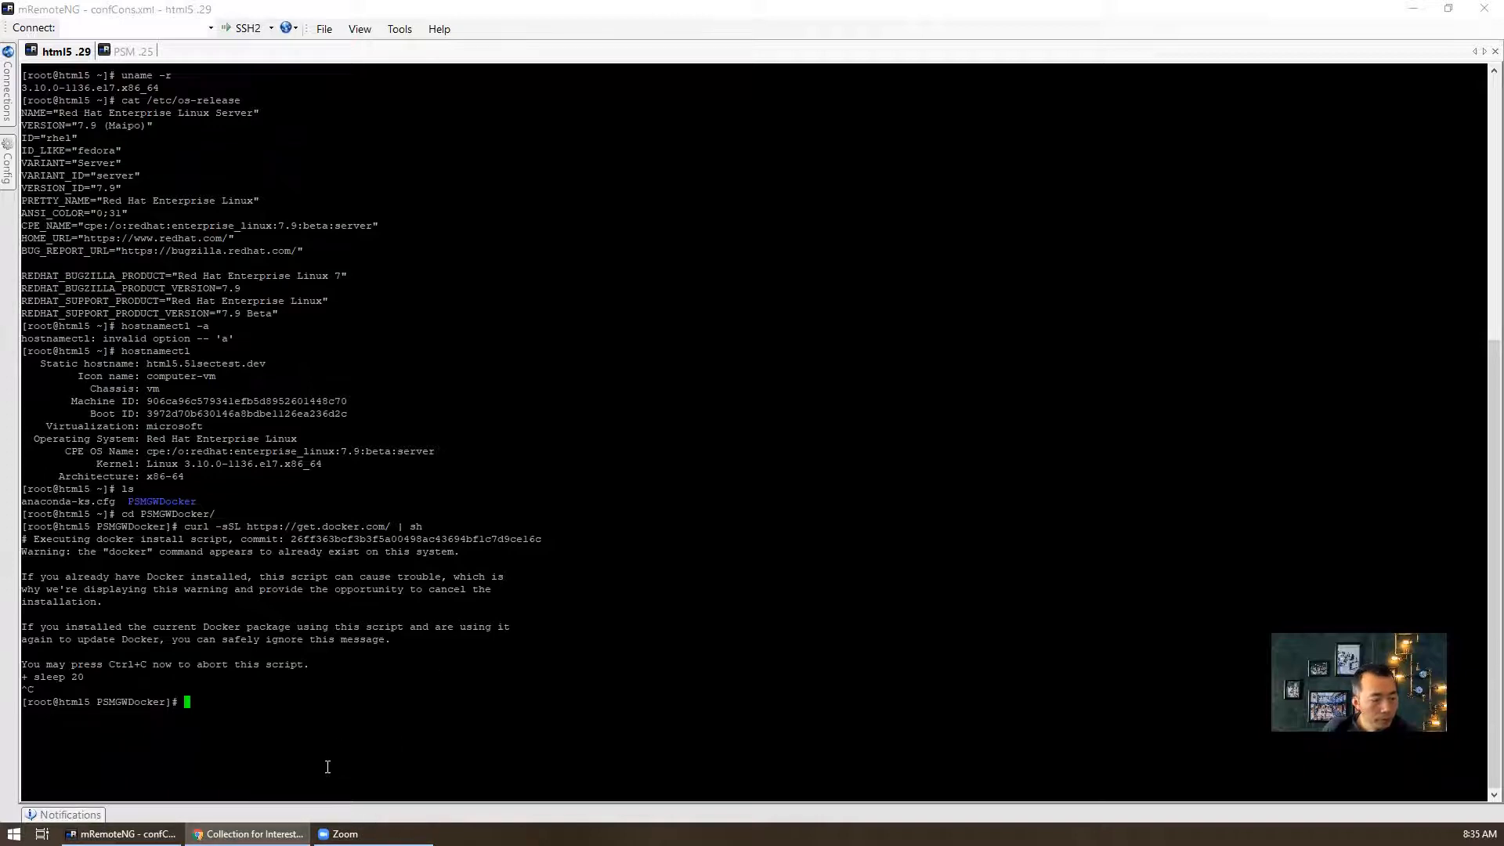
- Run 'docker version' and 'docker ps' to confirm Docker 19.03.12 with no running containers
text(ocker )
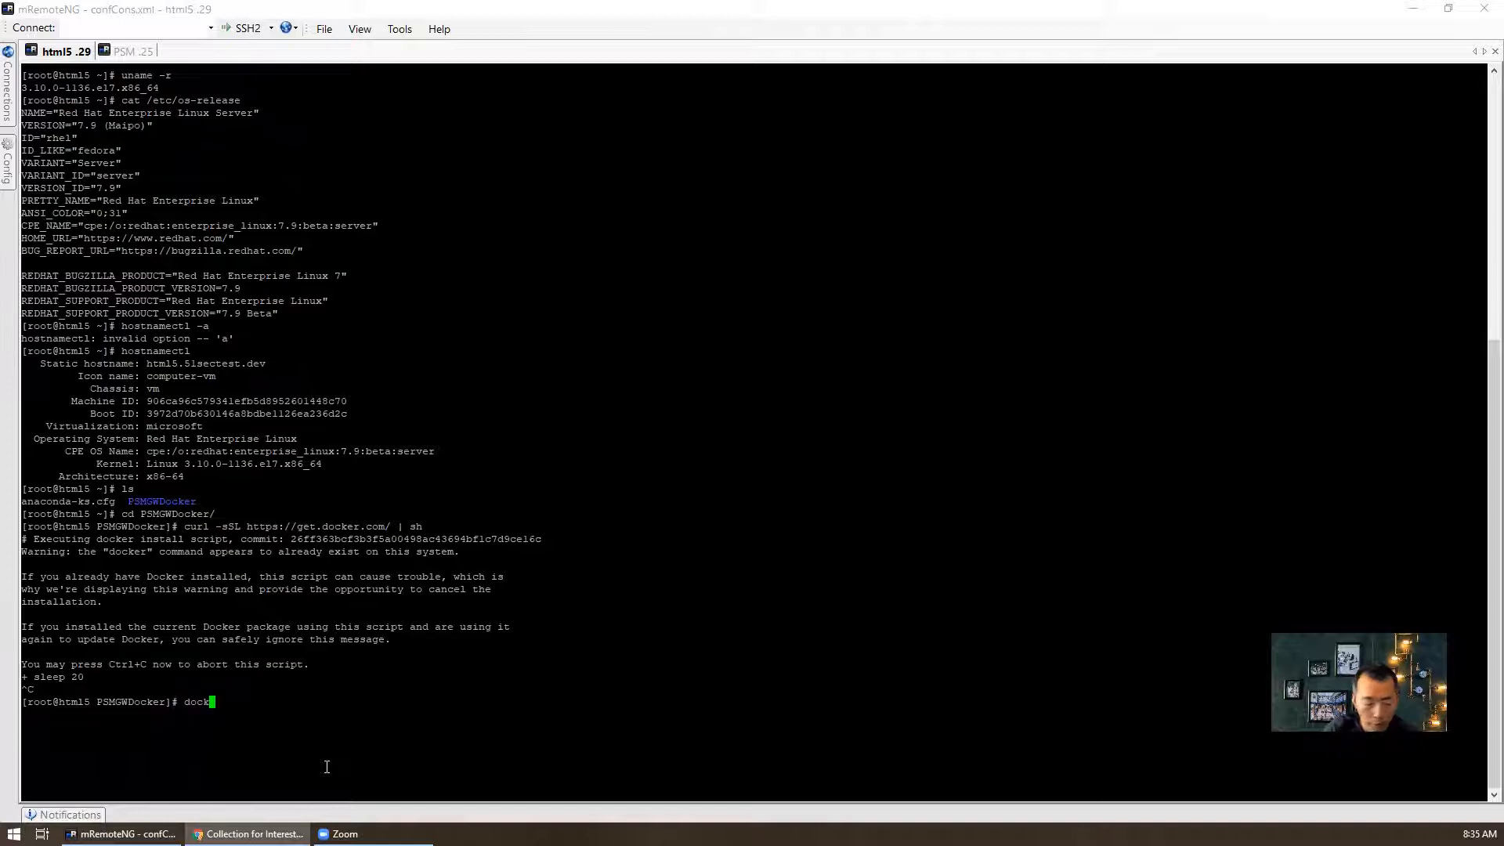
text(version)
key(Return)
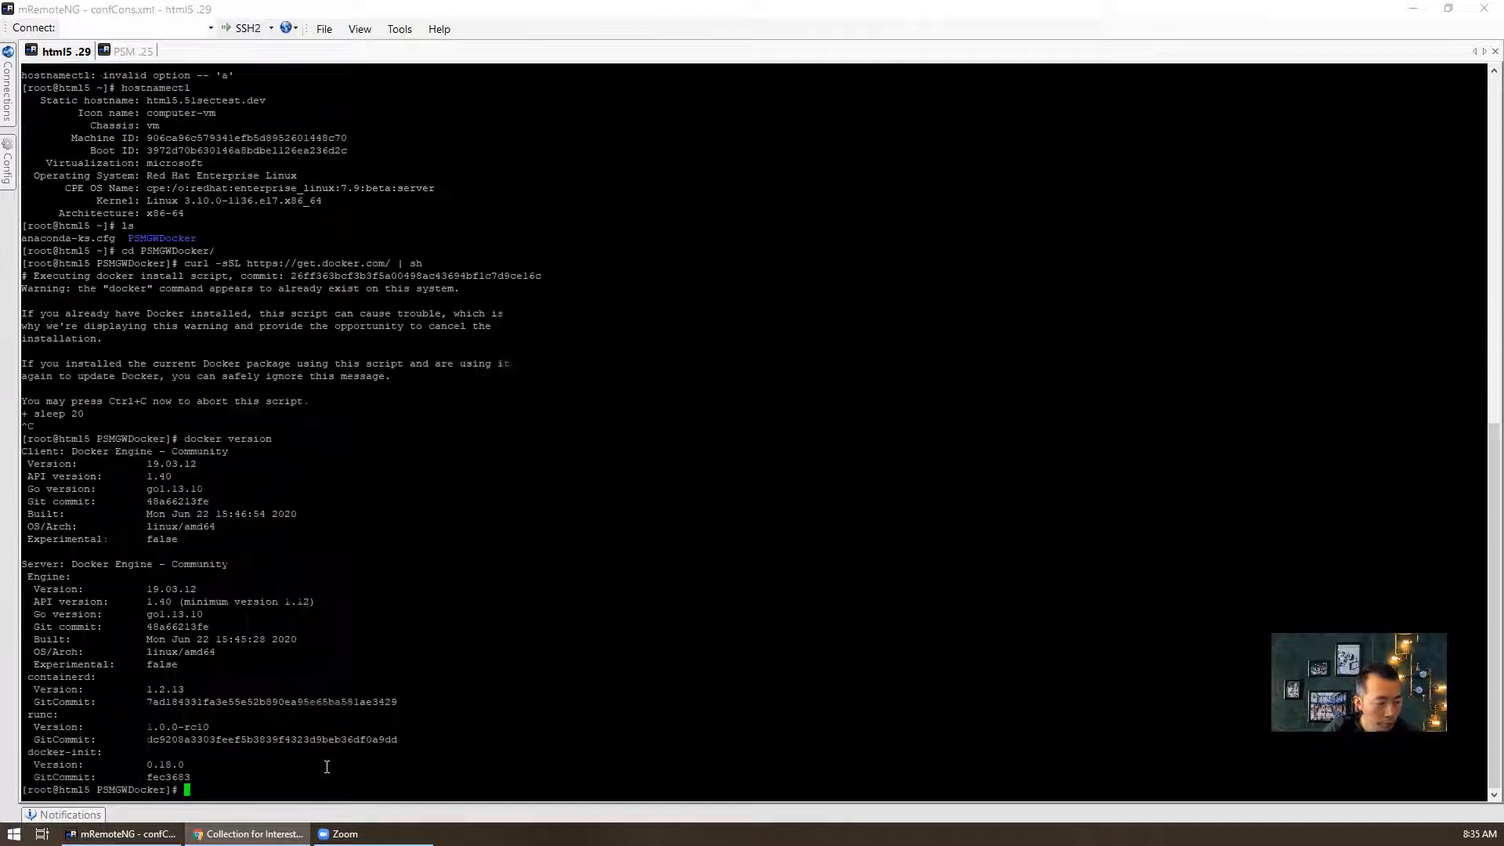
key(Return)
key(Return)
text(d)
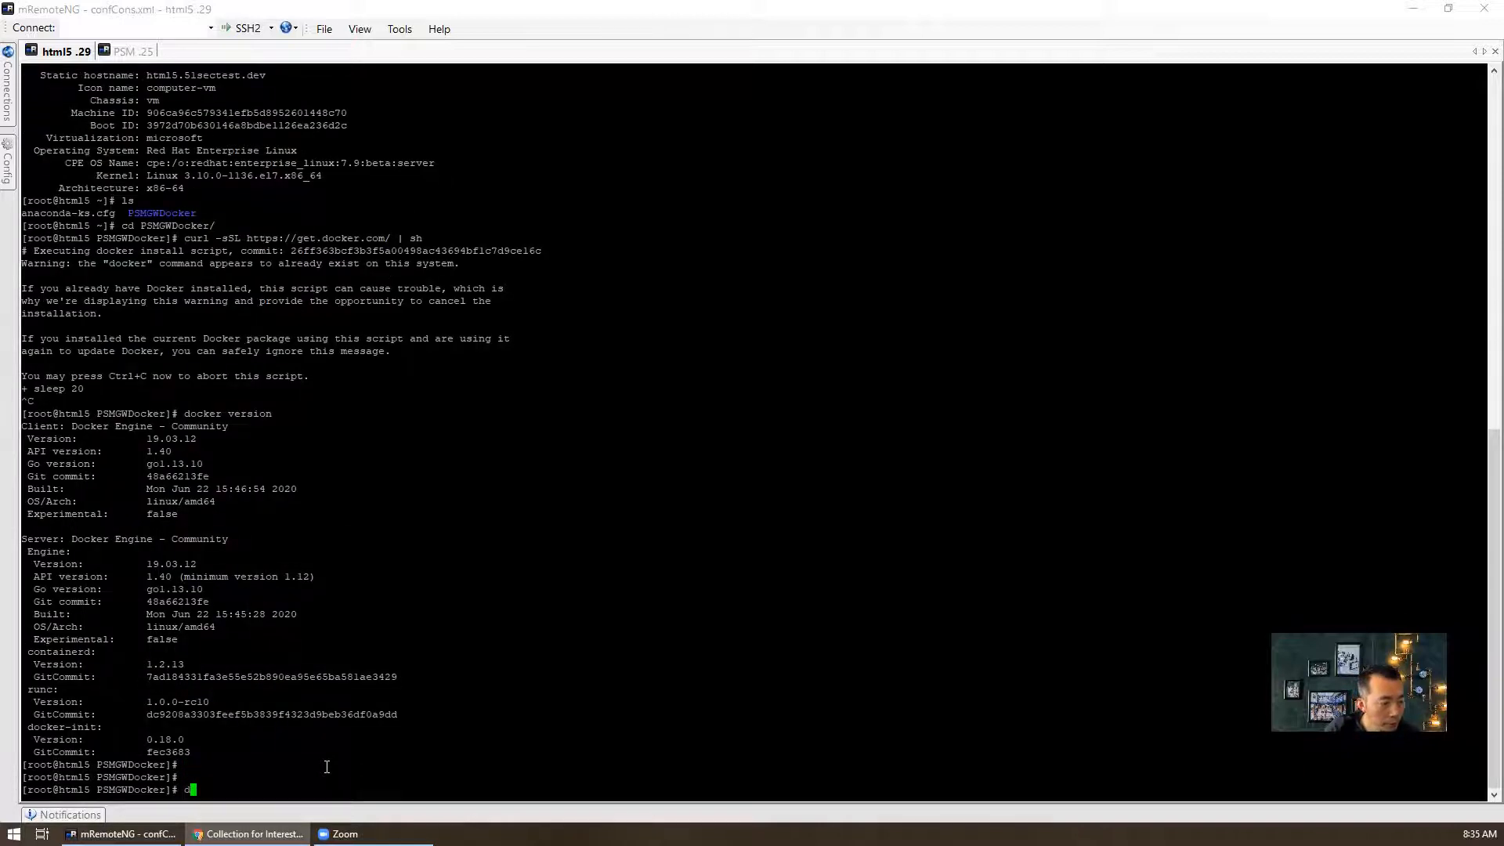
text(ocker ps)
key(Return)
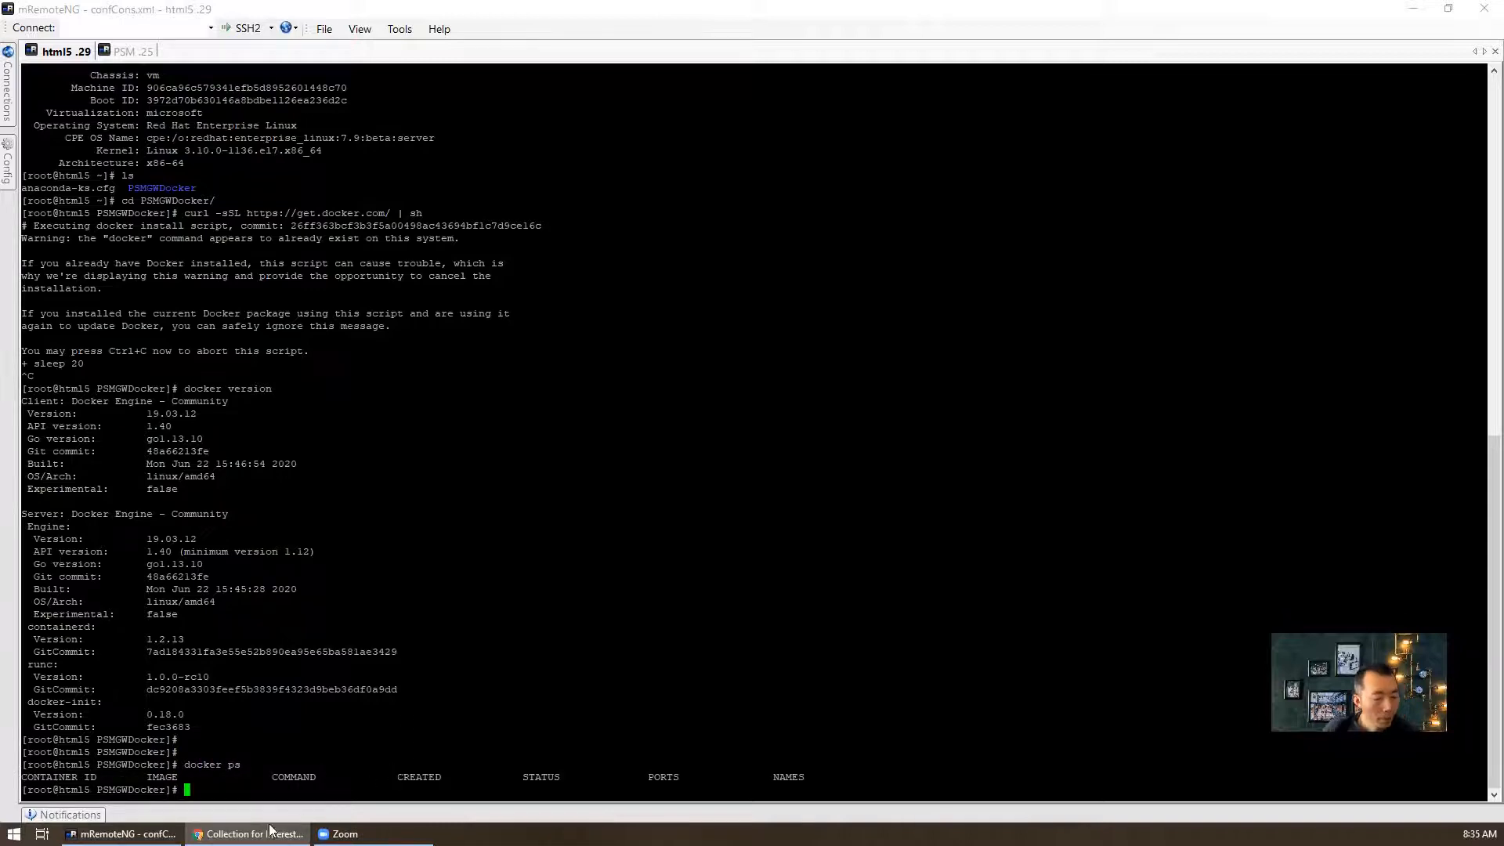
- Bring up the Install PSM HTML5 Gateway docs tab in Chrome
mouse_move(274, 832)
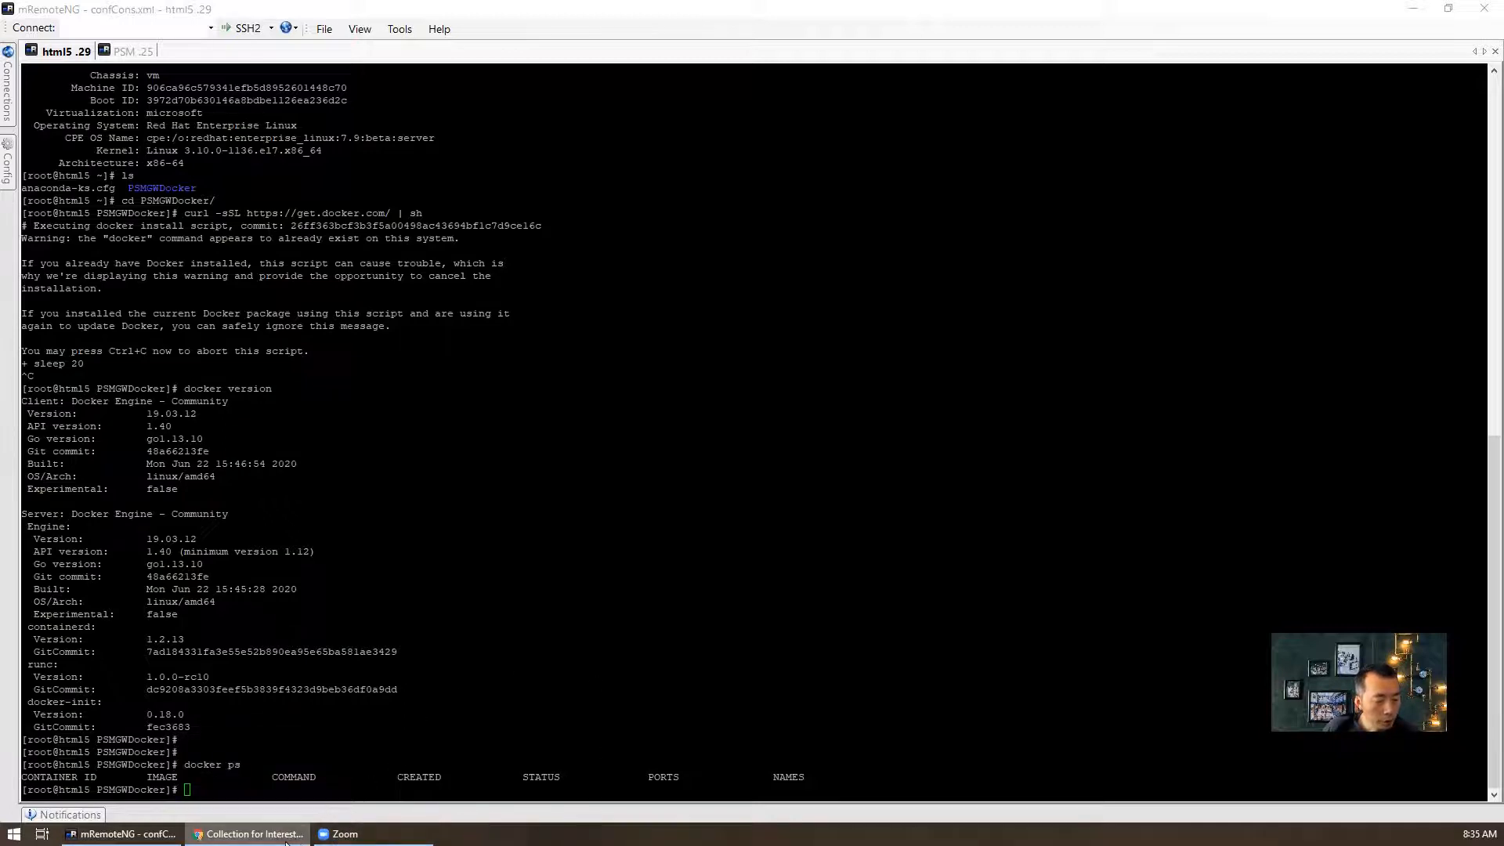
click(465, 662)
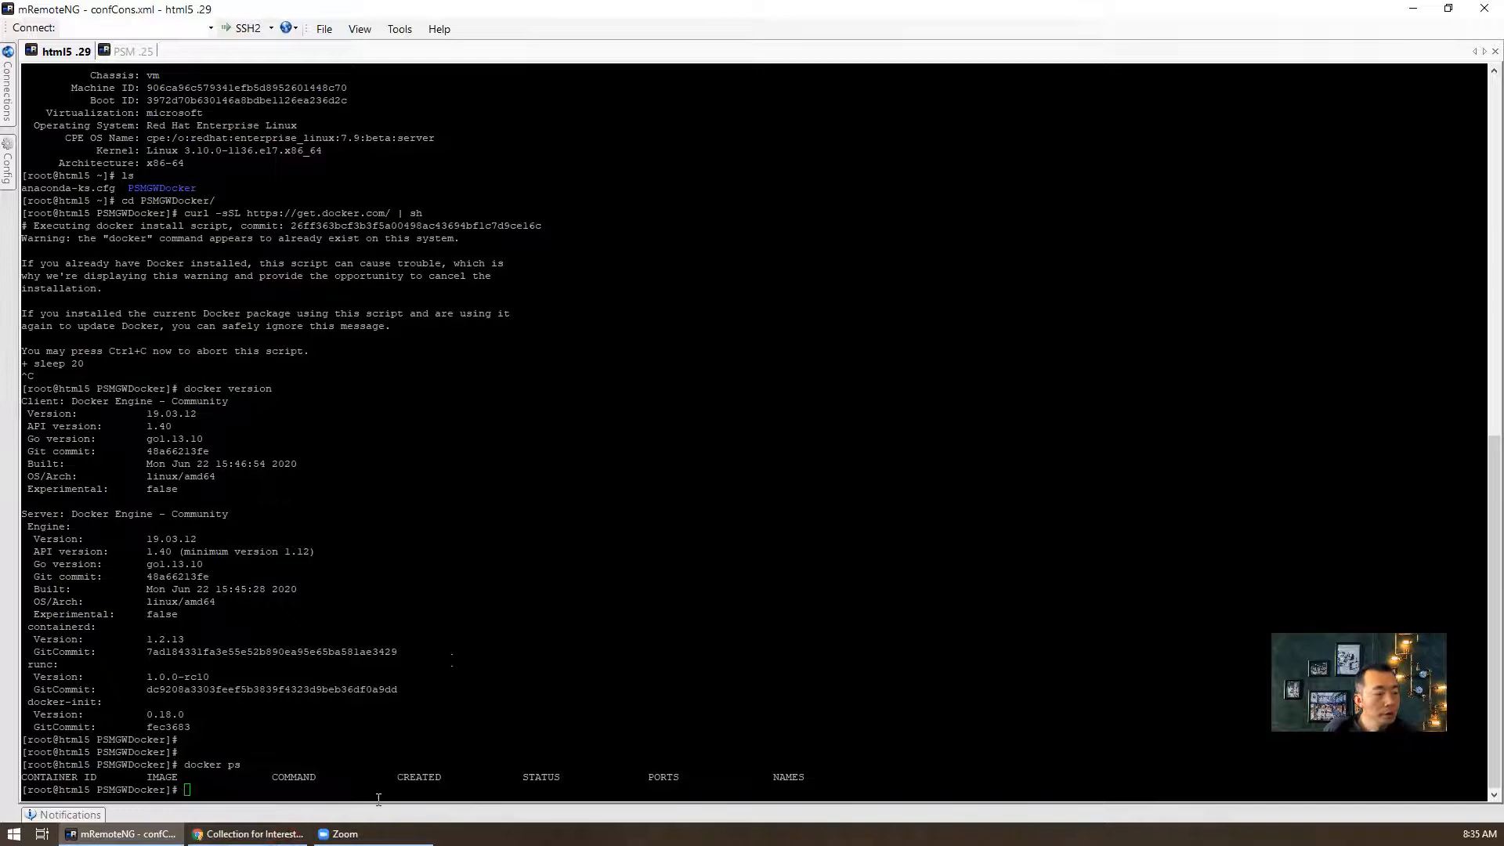
click(258, 833)
click(721, 17)
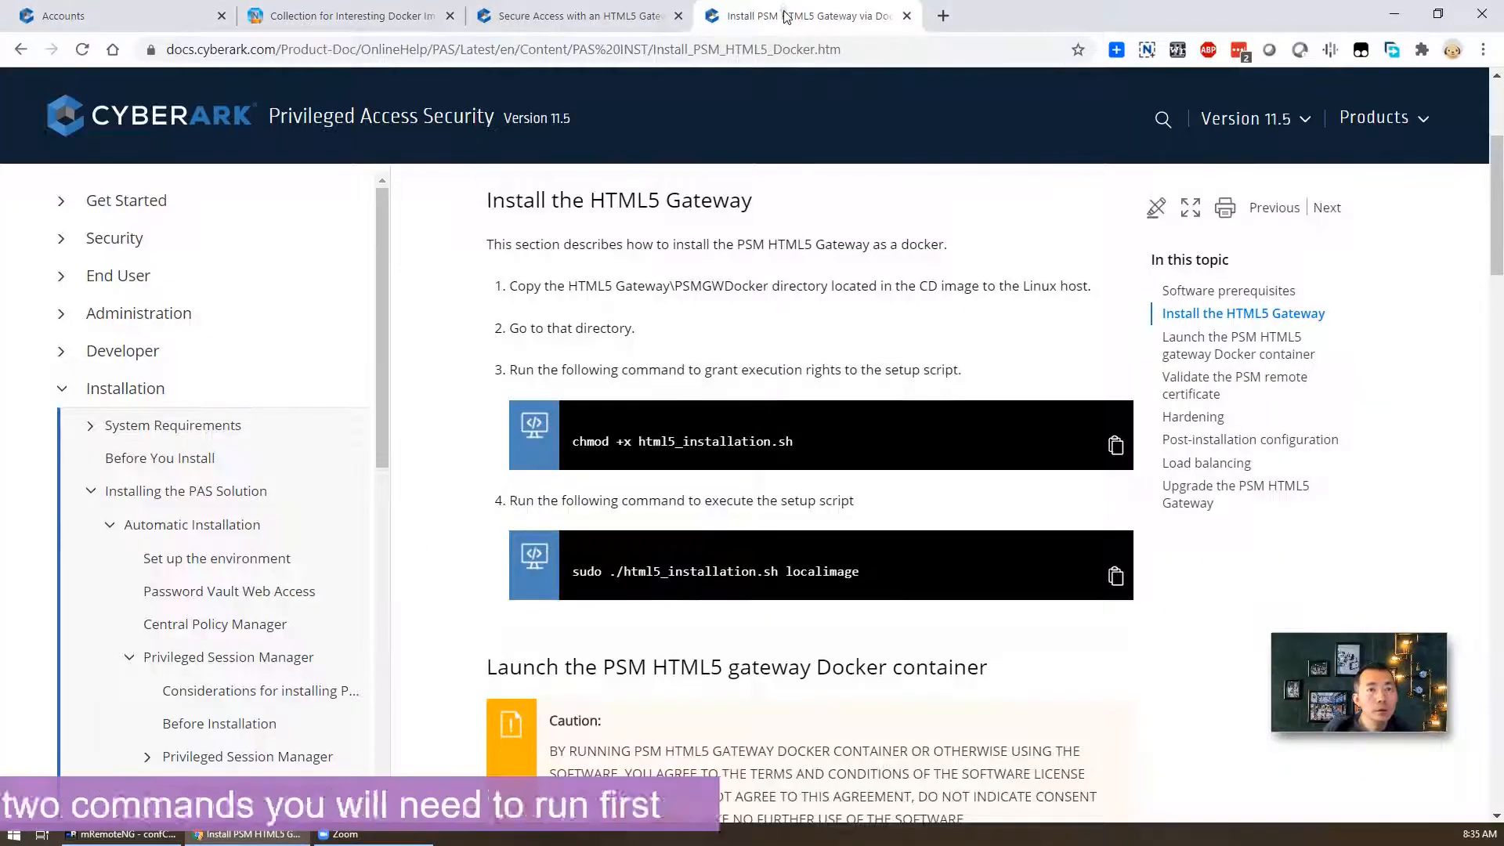
- Copy the 'chmod +x html5_installation.sh' command from the CyberArk docs
drag(825, 445, 572, 445)
right_click(603, 445)
click(633, 462)
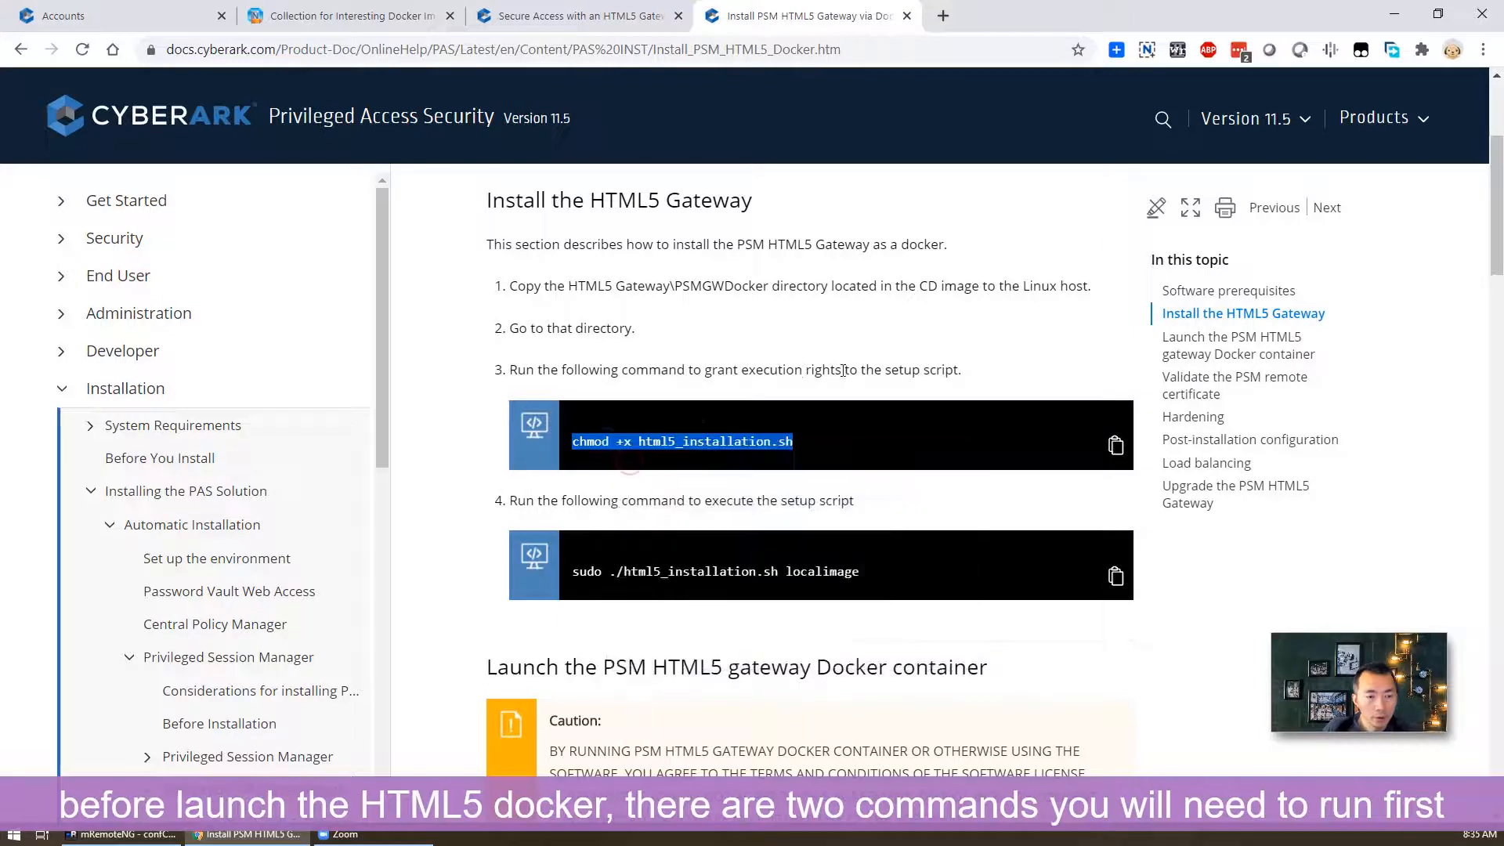
drag(674, 286, 769, 285)
- Run ls and 'chmod +x html5_installation.sh' in PSMGWDocker, then select the localimage run command
click(121, 833)
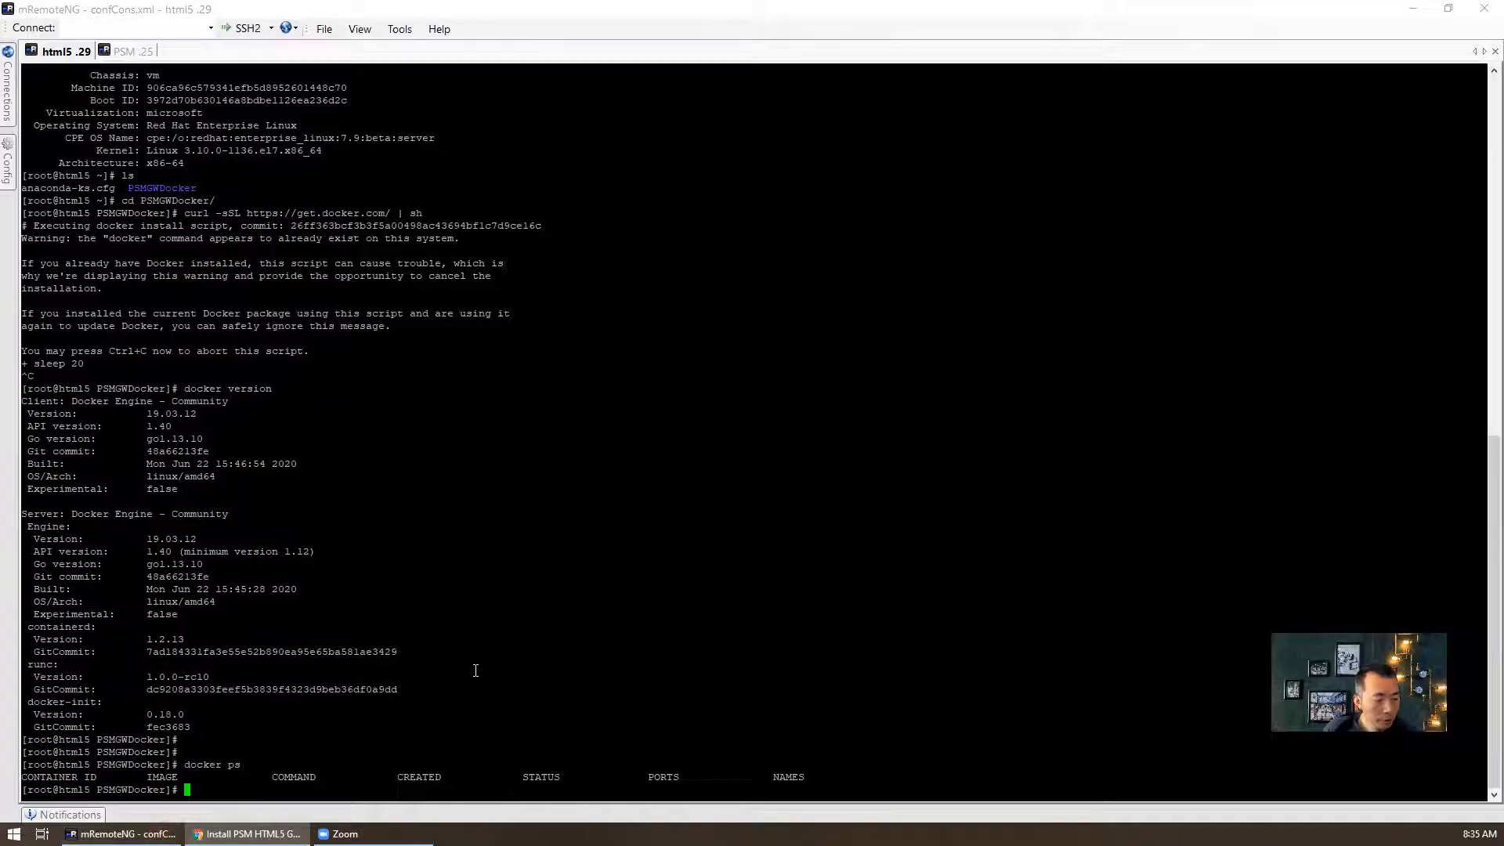
text(ls)
key(Return)
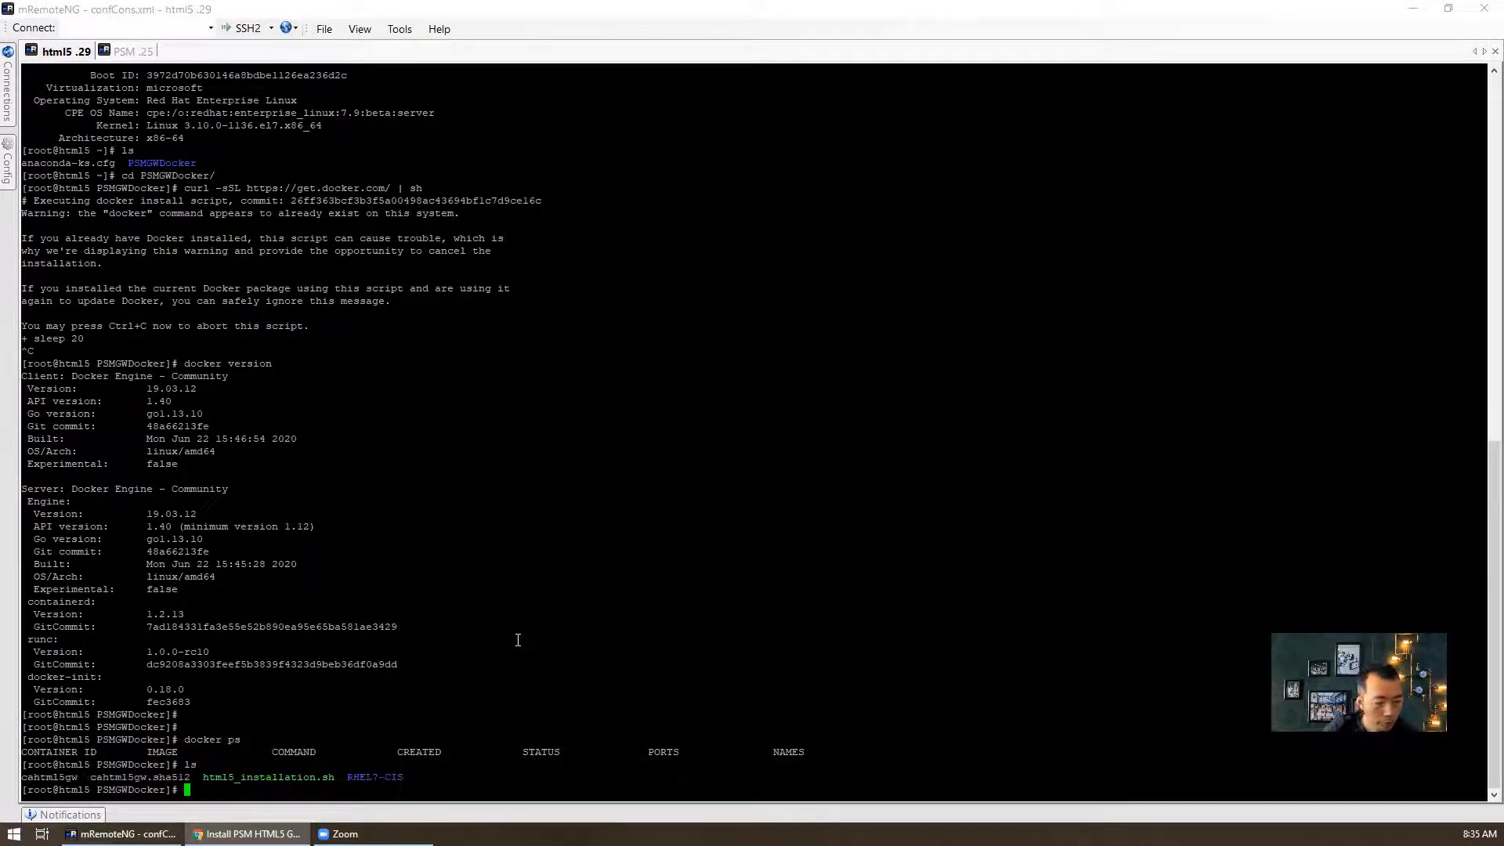
text(chmod +x html5_installation.sh)
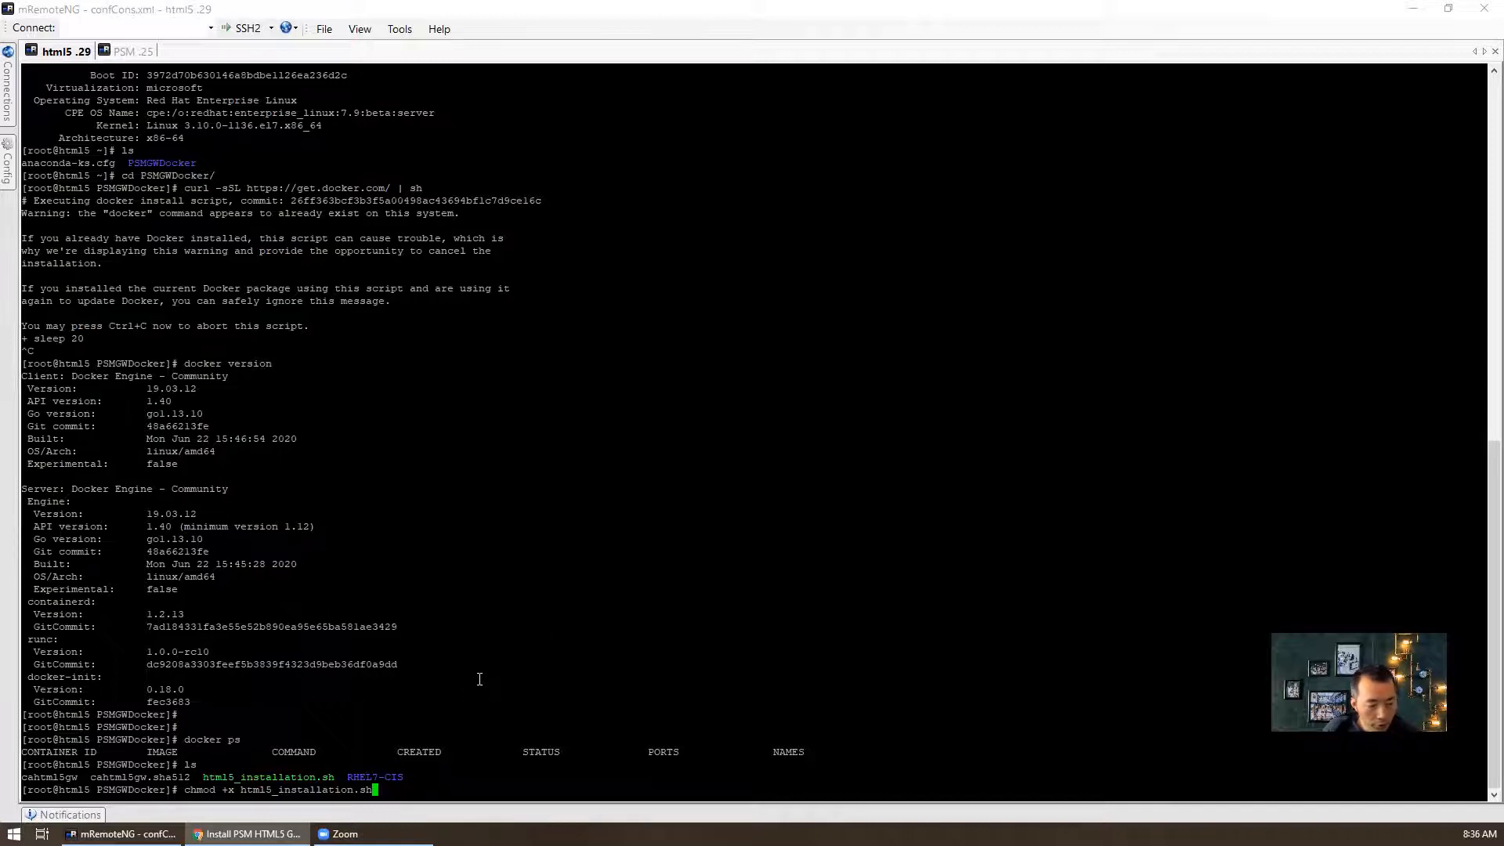
key(Return)
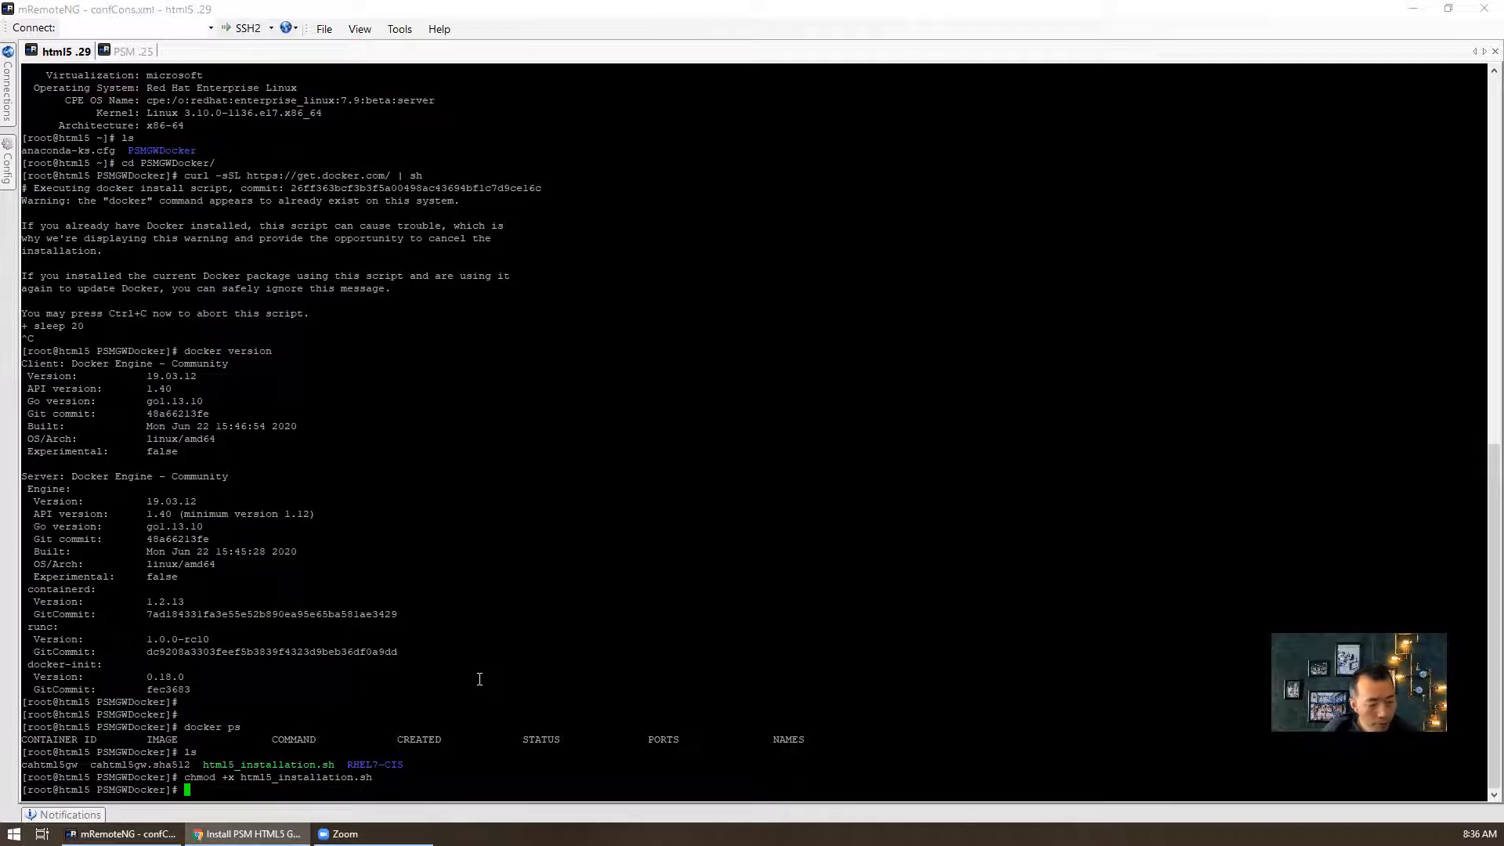
key(alt+Tab)
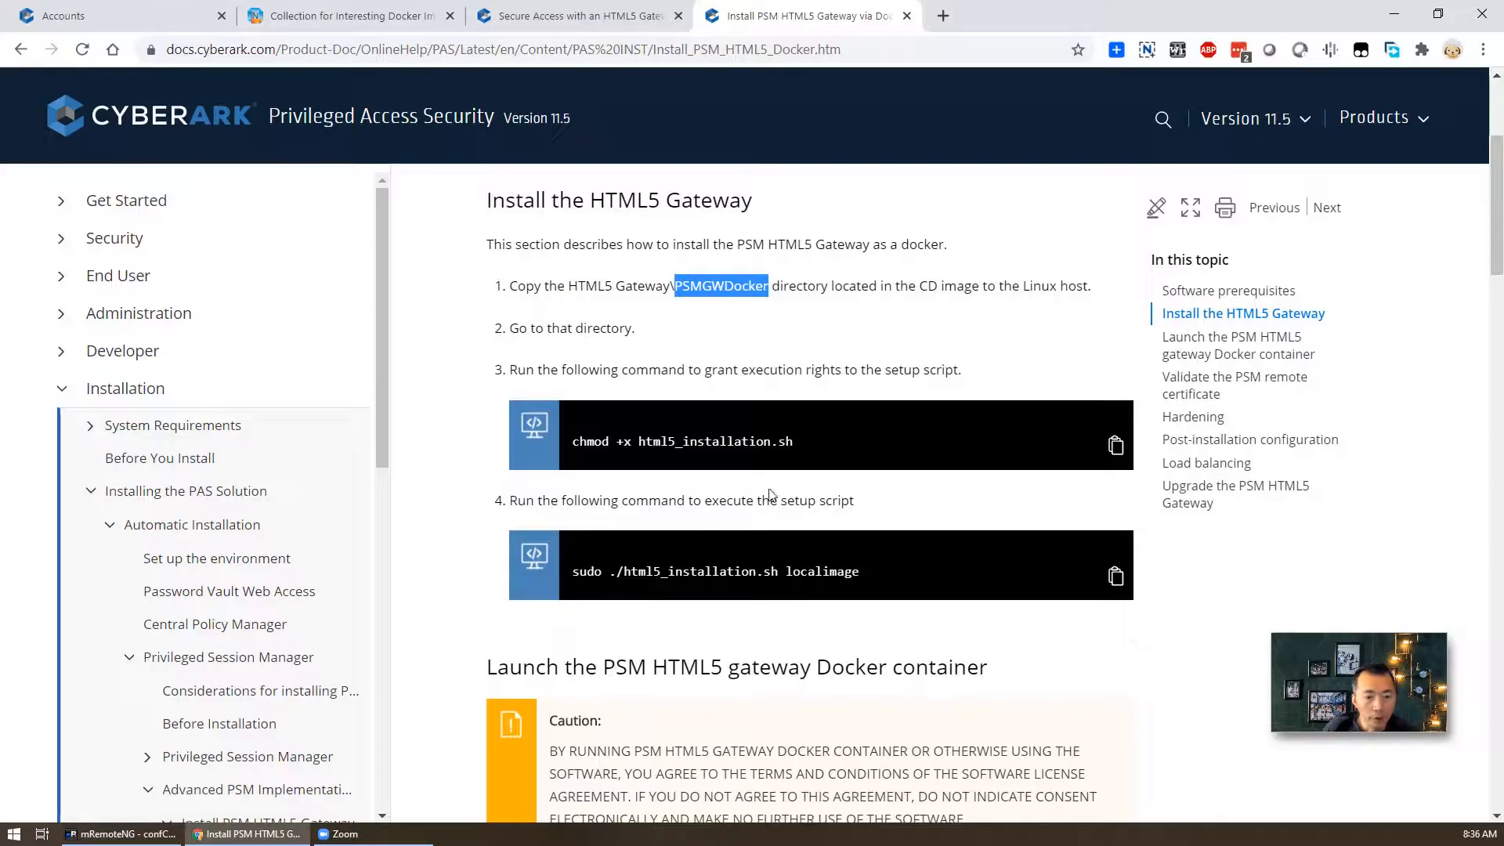
drag(864, 565, 609, 571)
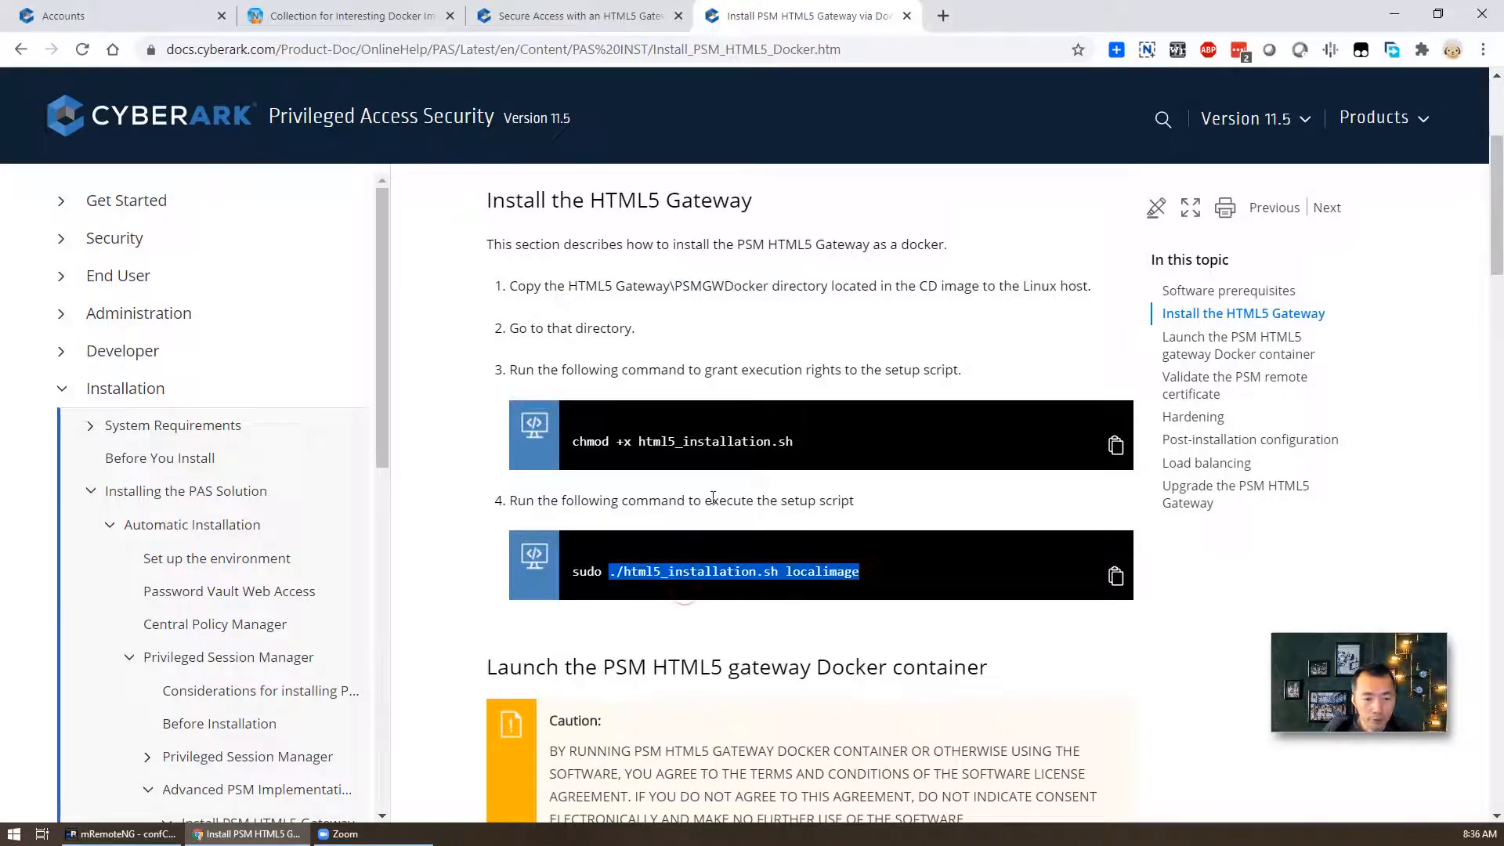
- Run './html5_installation.sh localimage' and review its cyberark_tomcat, cyberark_psmgw and image-load messages
key(ctrl+c)
key(alt+Tab)
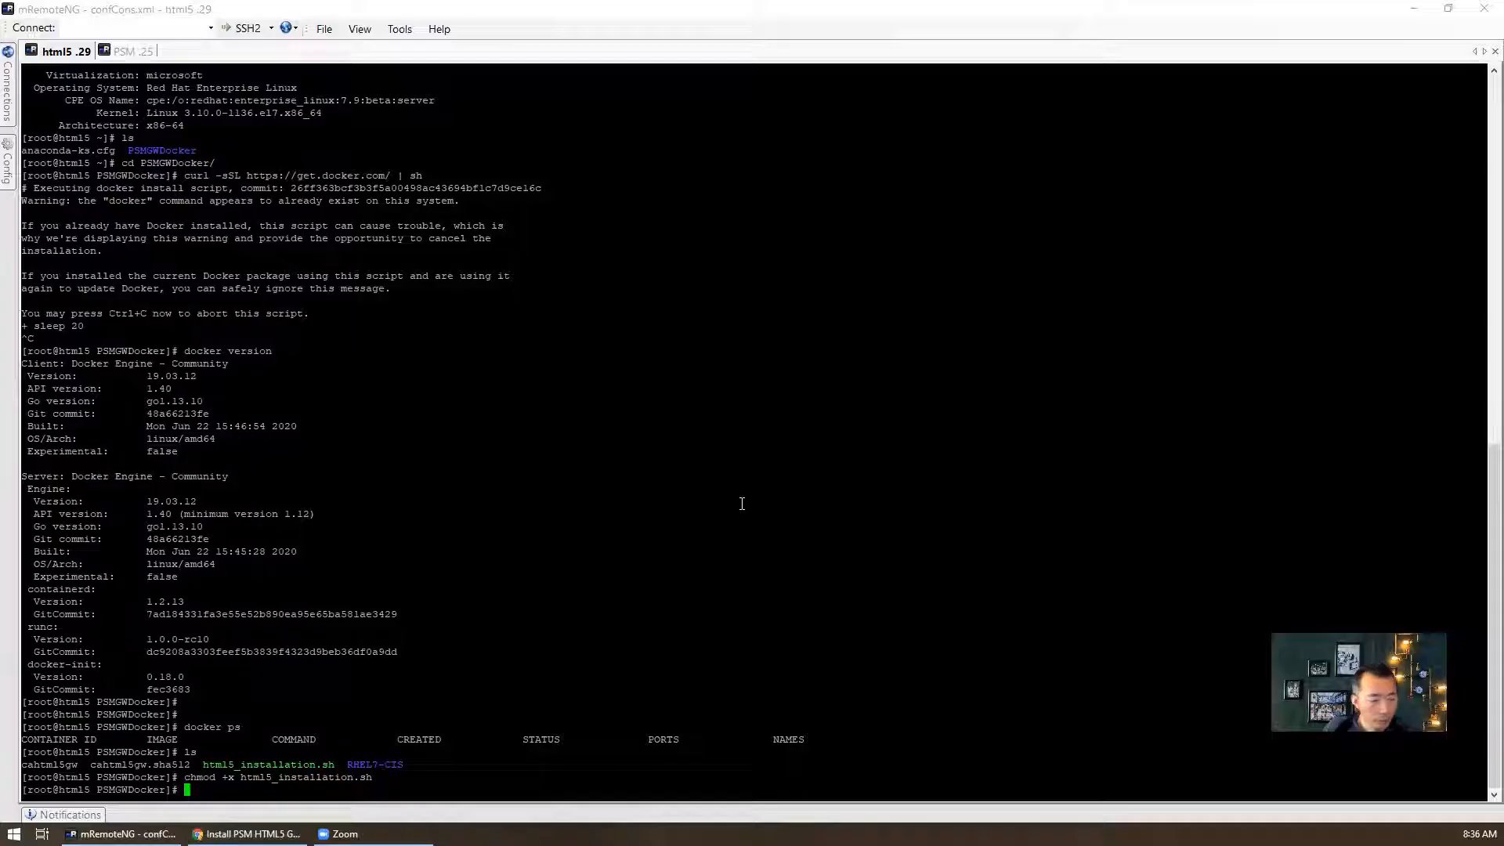
right_click(740, 503)
key(Return)
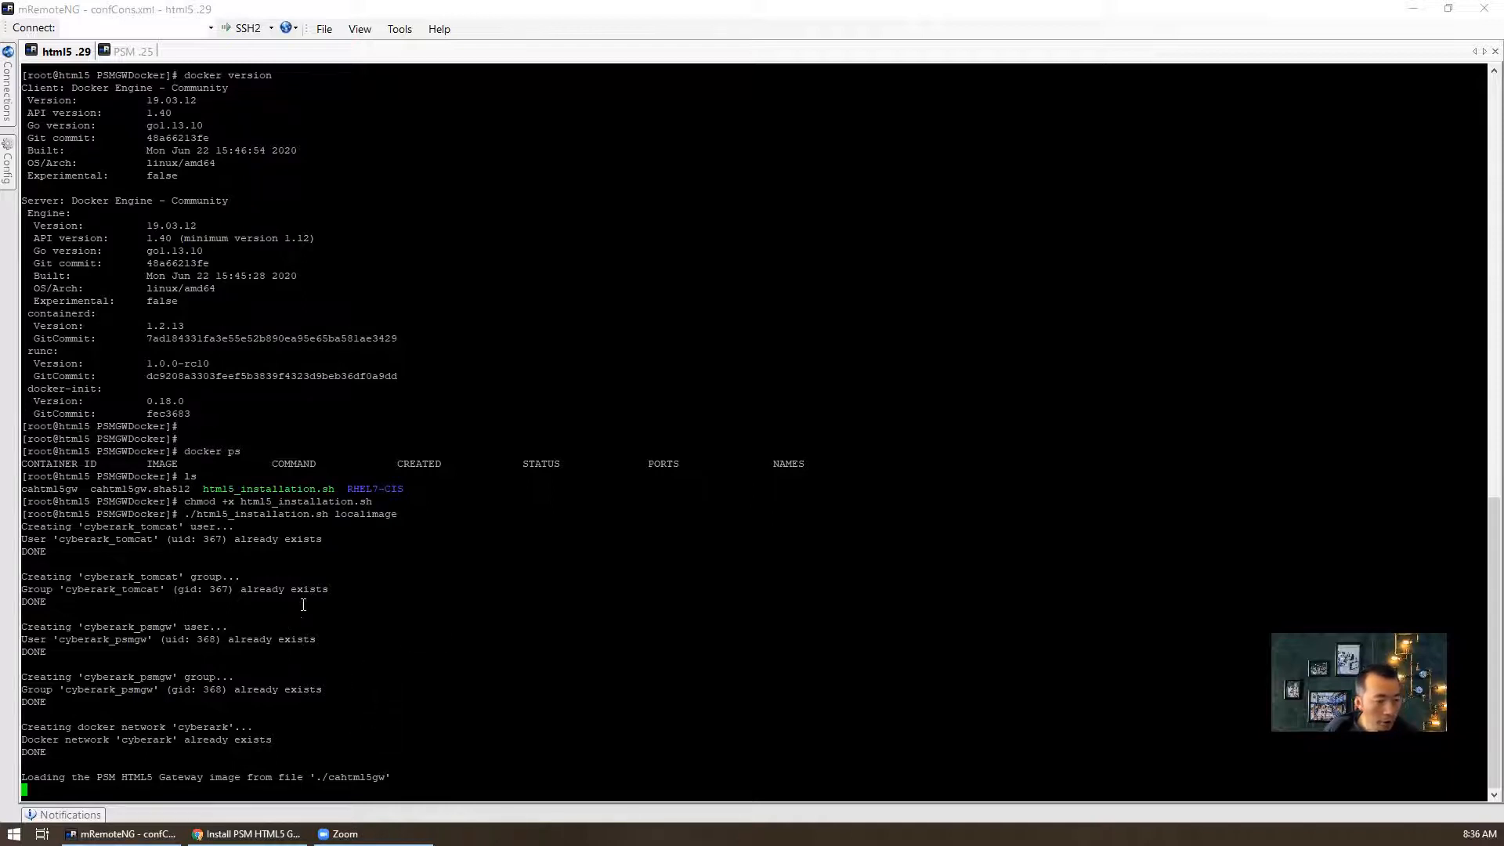
drag(242, 578, 247, 587)
drag(341, 581, 341, 589)
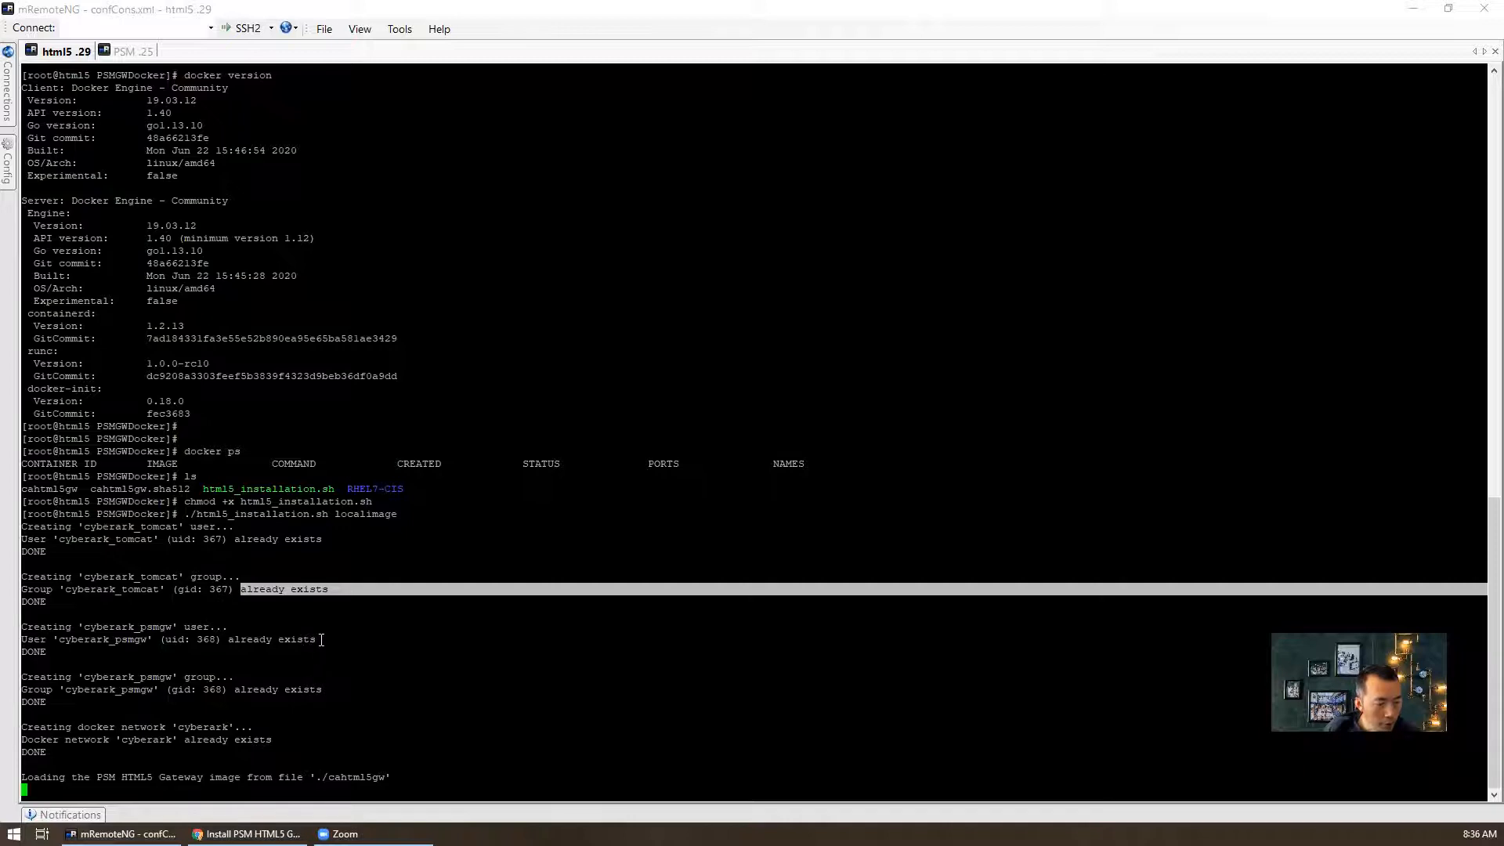
mouse_move(320, 640)
mouse_down()
mouse_move(233, 640)
mouse_move(303, 640)
mouse_up()
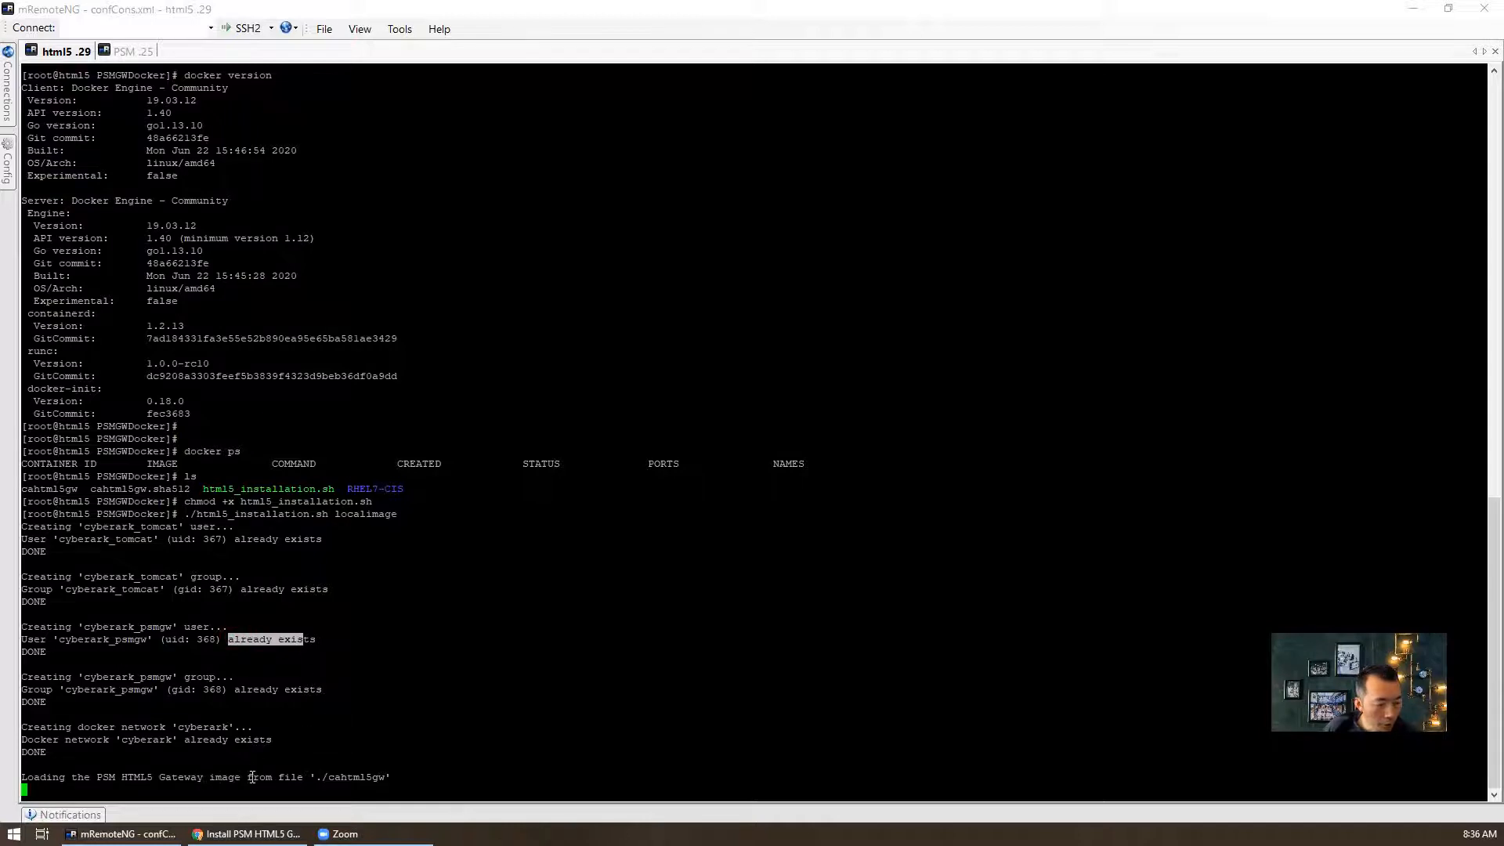
drag(311, 777, 394, 777)
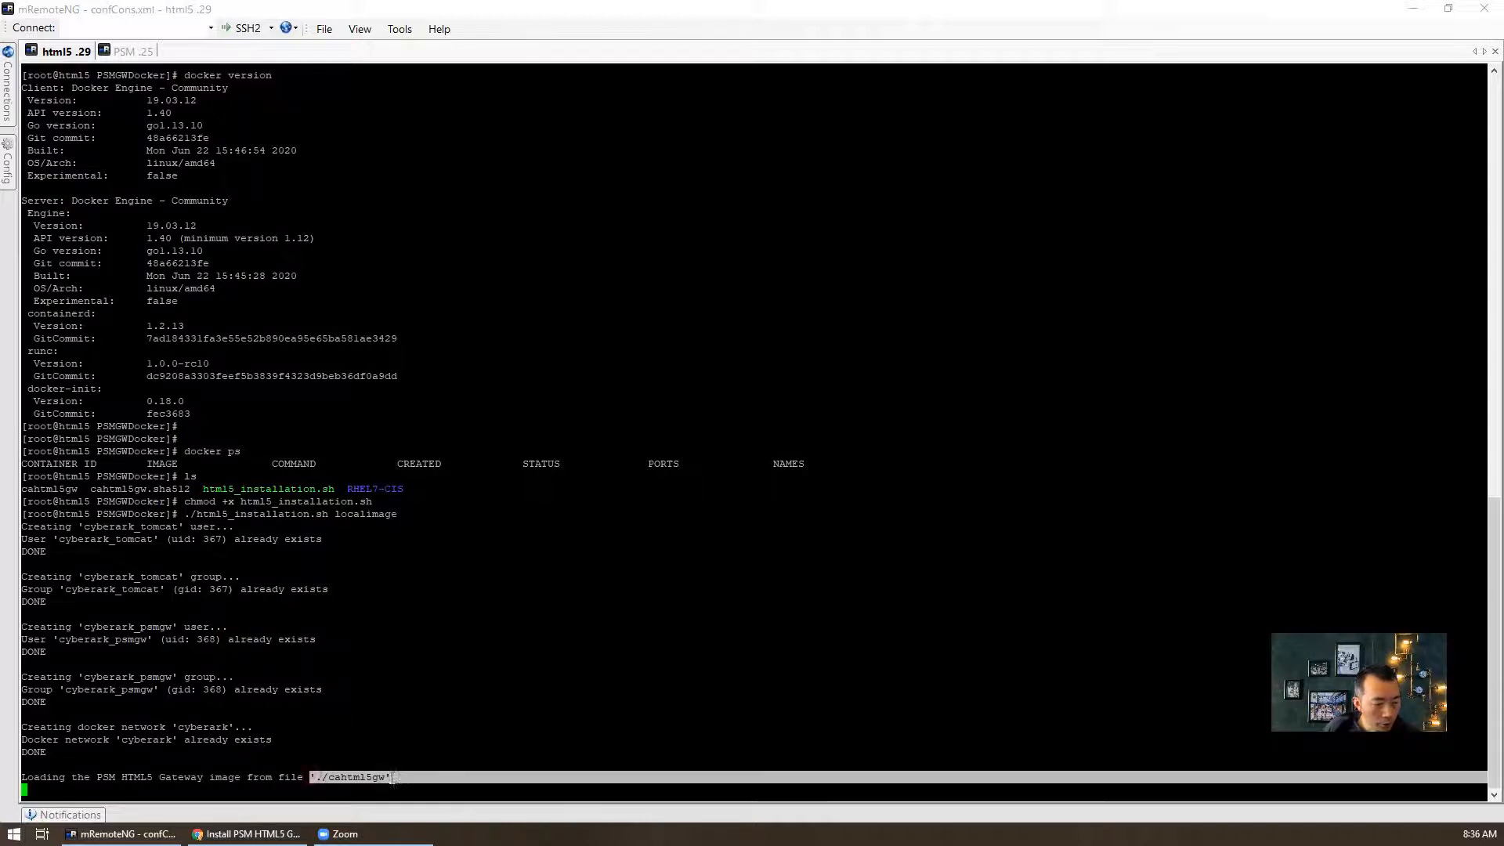
- List docker images to confirm cahtml5gw tag 11_3_0_236 is loaded at 567MB
click(300, 752)
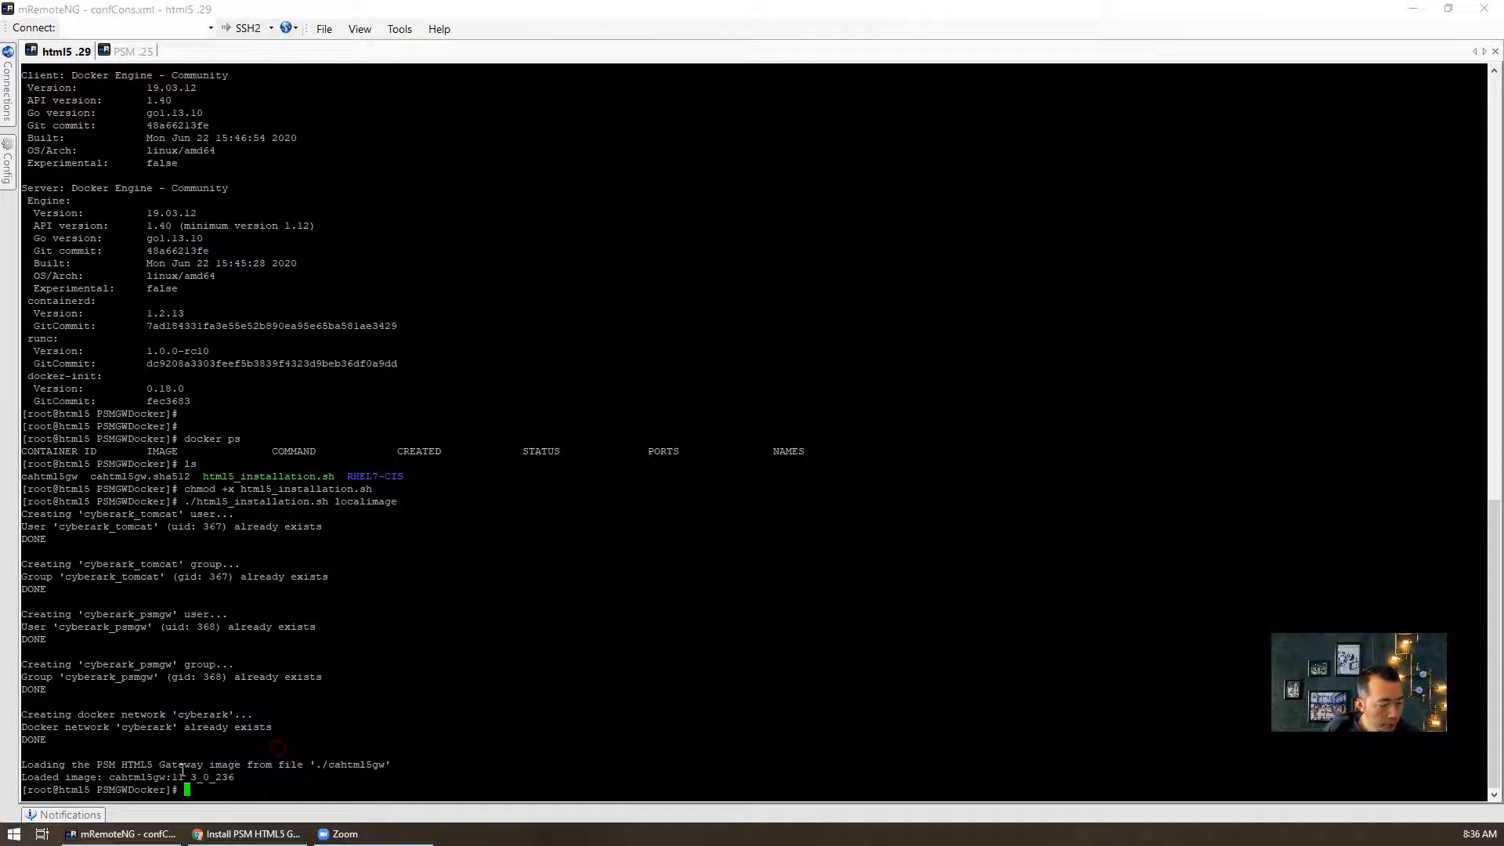
text(docker i)
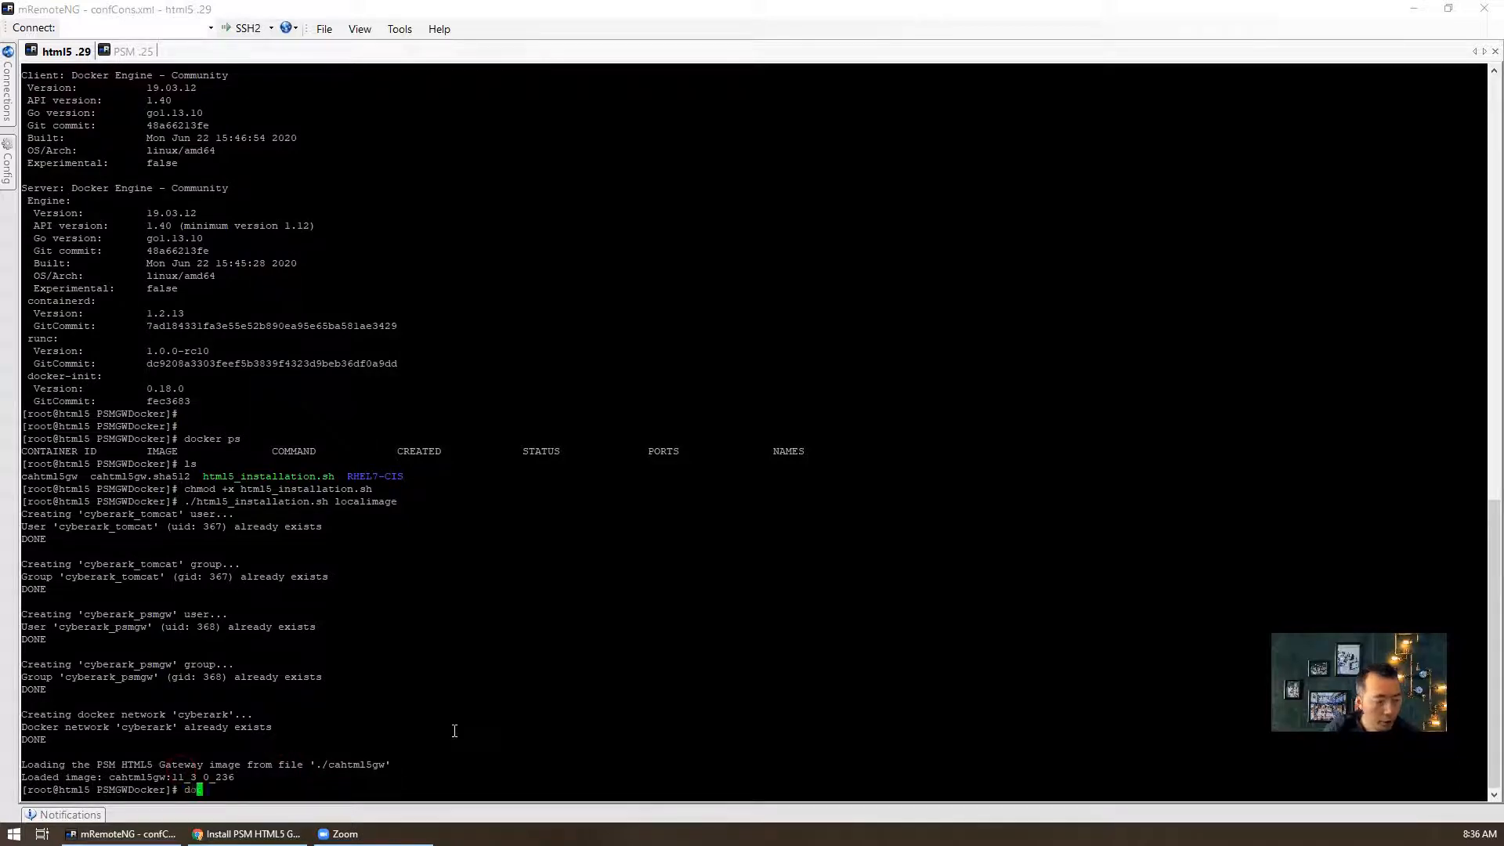
text(mages)
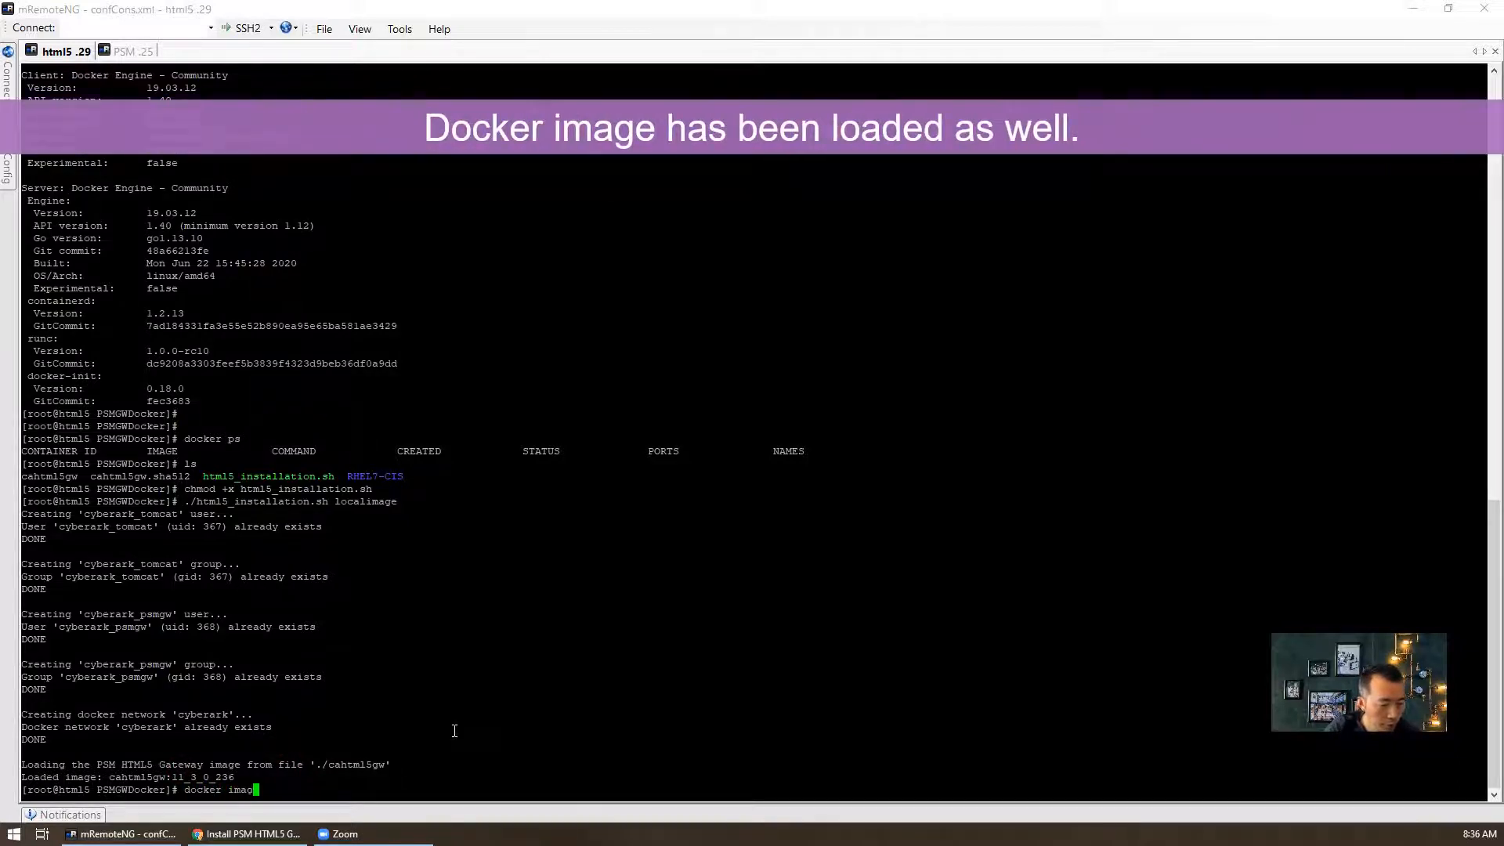
key(Return)
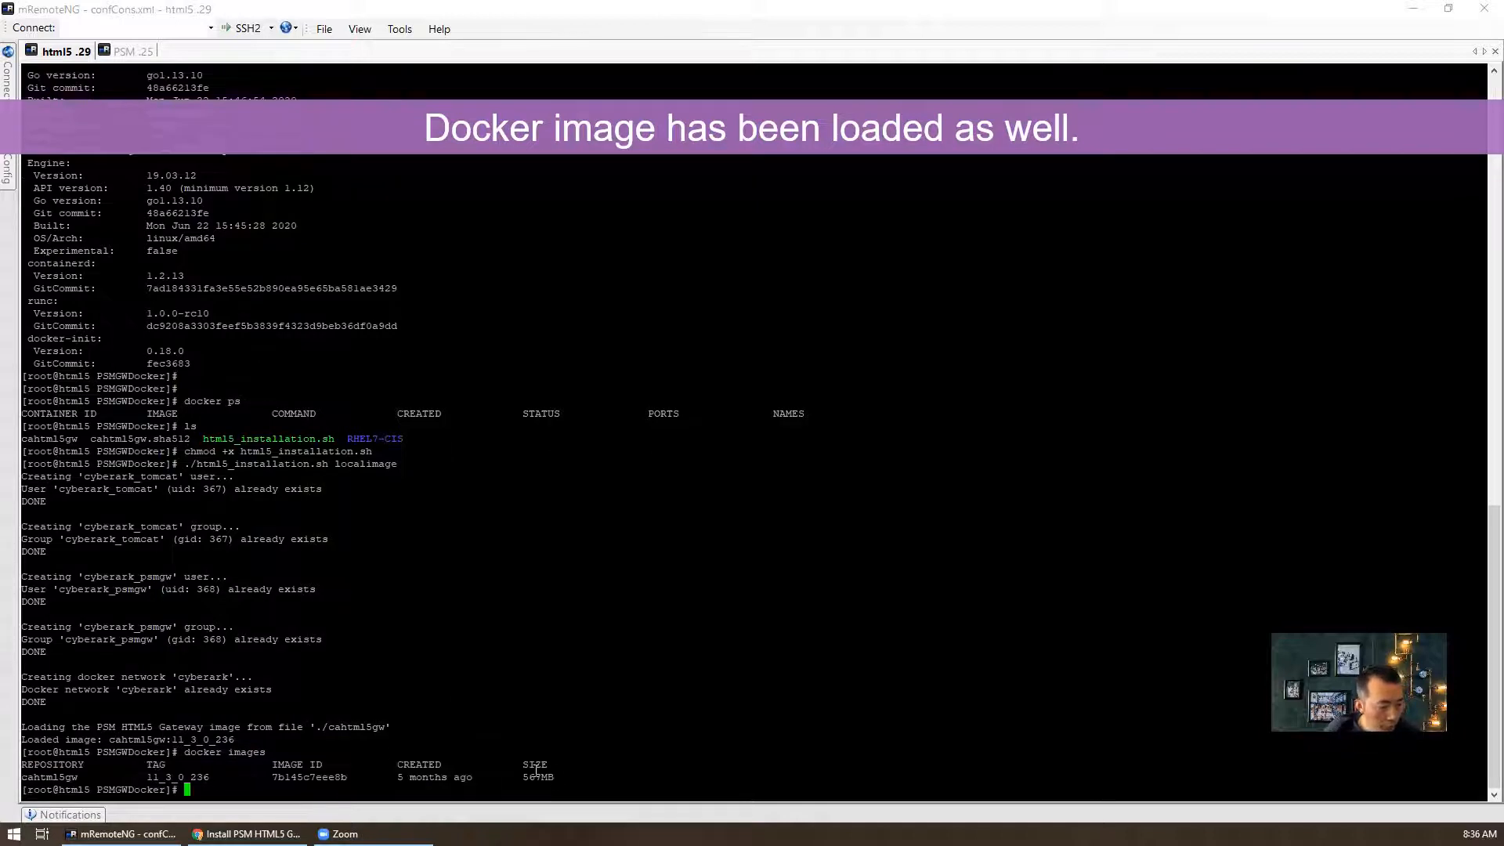
drag(557, 777, 28, 776)
click(128, 761)
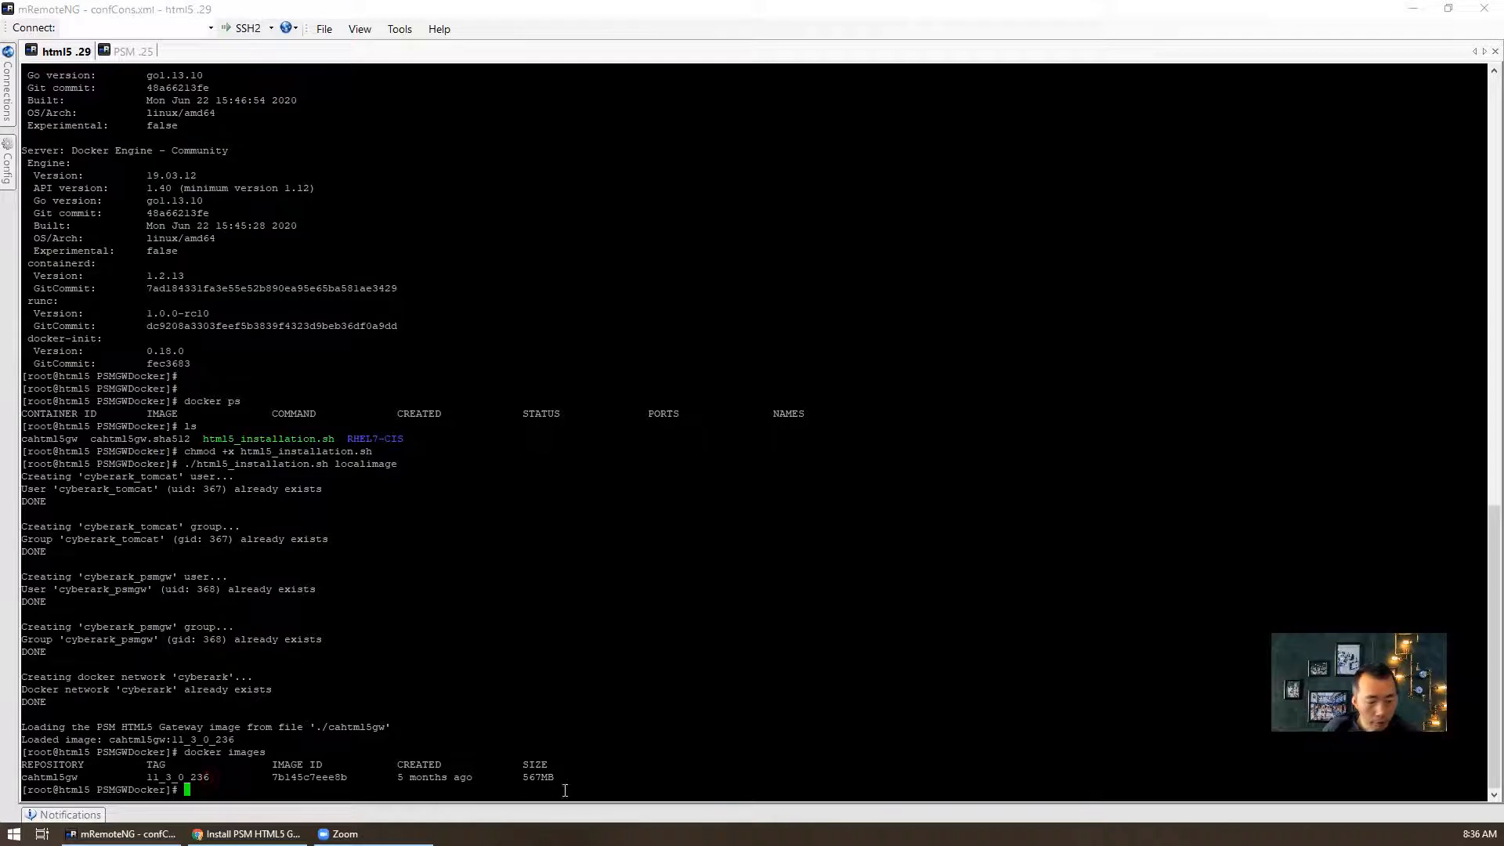
drag(559, 777, 366, 777)
click(385, 690)
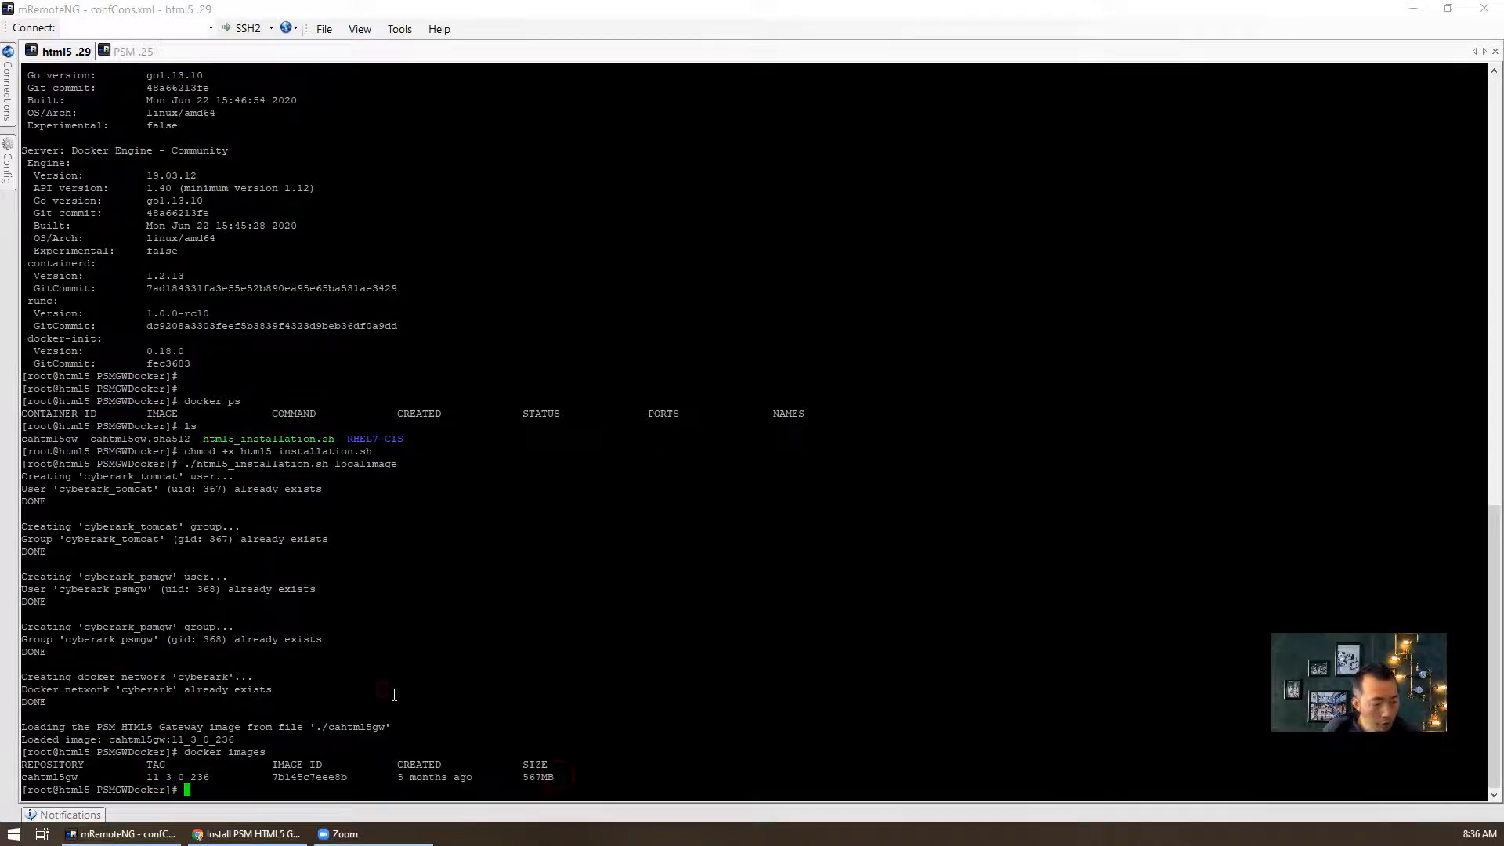
- Find the container launch options in the docs and expand the auto-created SSL certificate instructions
click(294, 832)
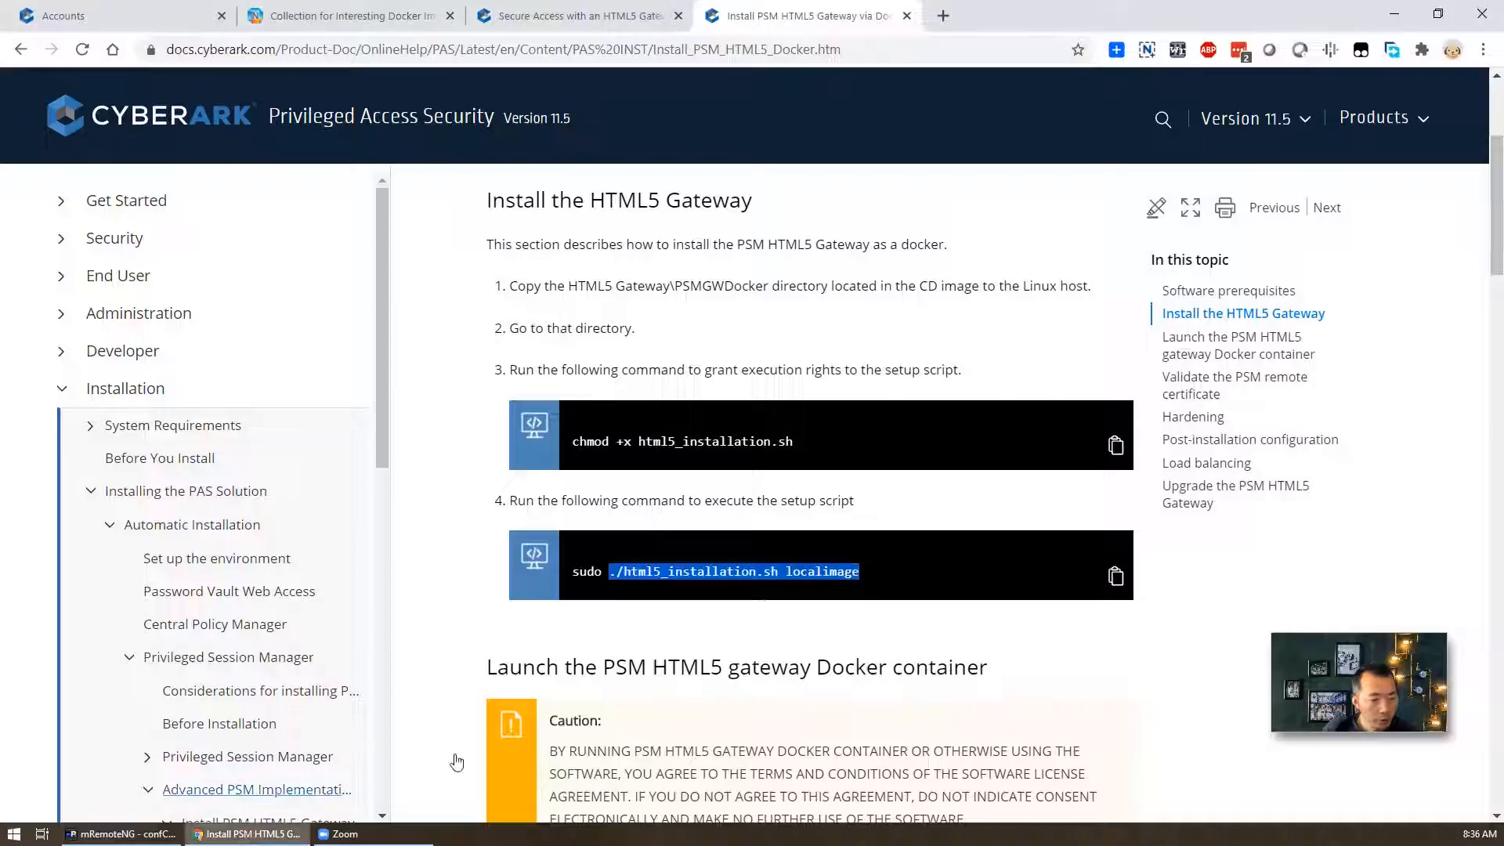
scroll(817, 603, down, 4)
scroll(817, 603, down, 2)
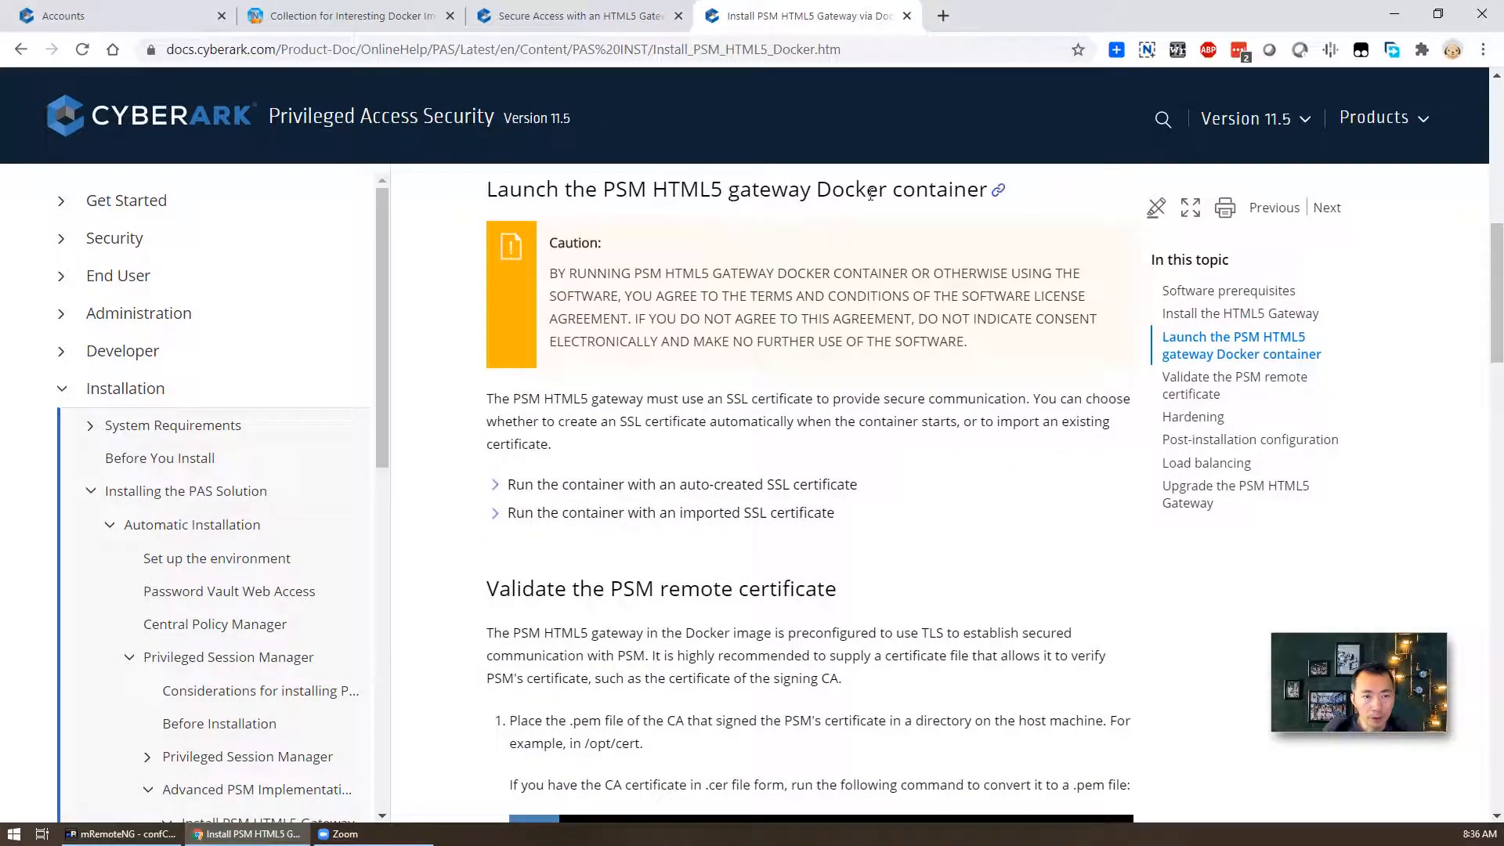
scroll(756, 525, down, 2)
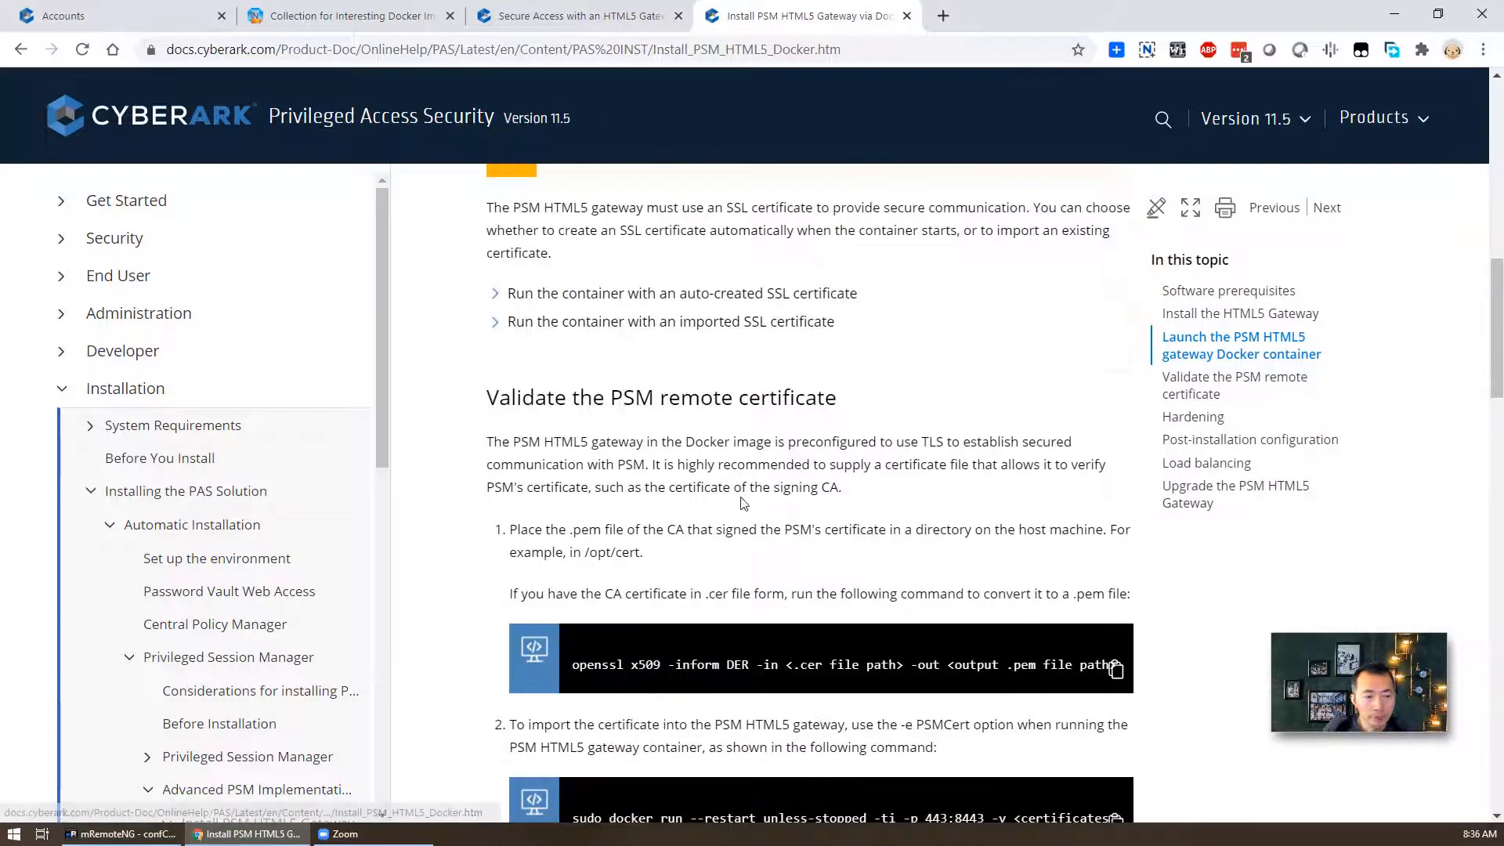
scroll(742, 505, up, 1)
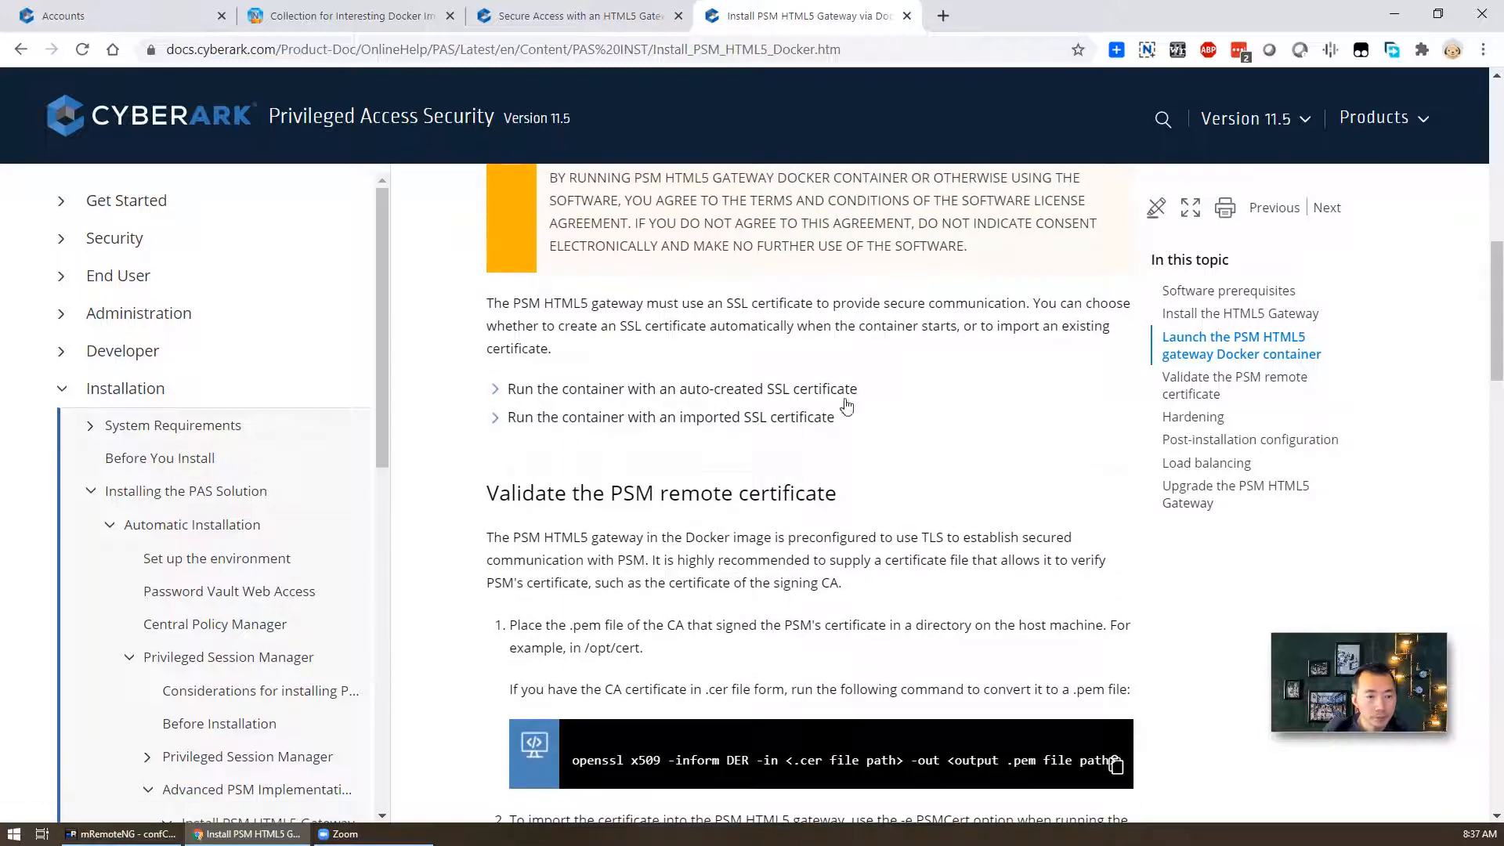
drag(516, 362, 798, 465)
click(862, 427)
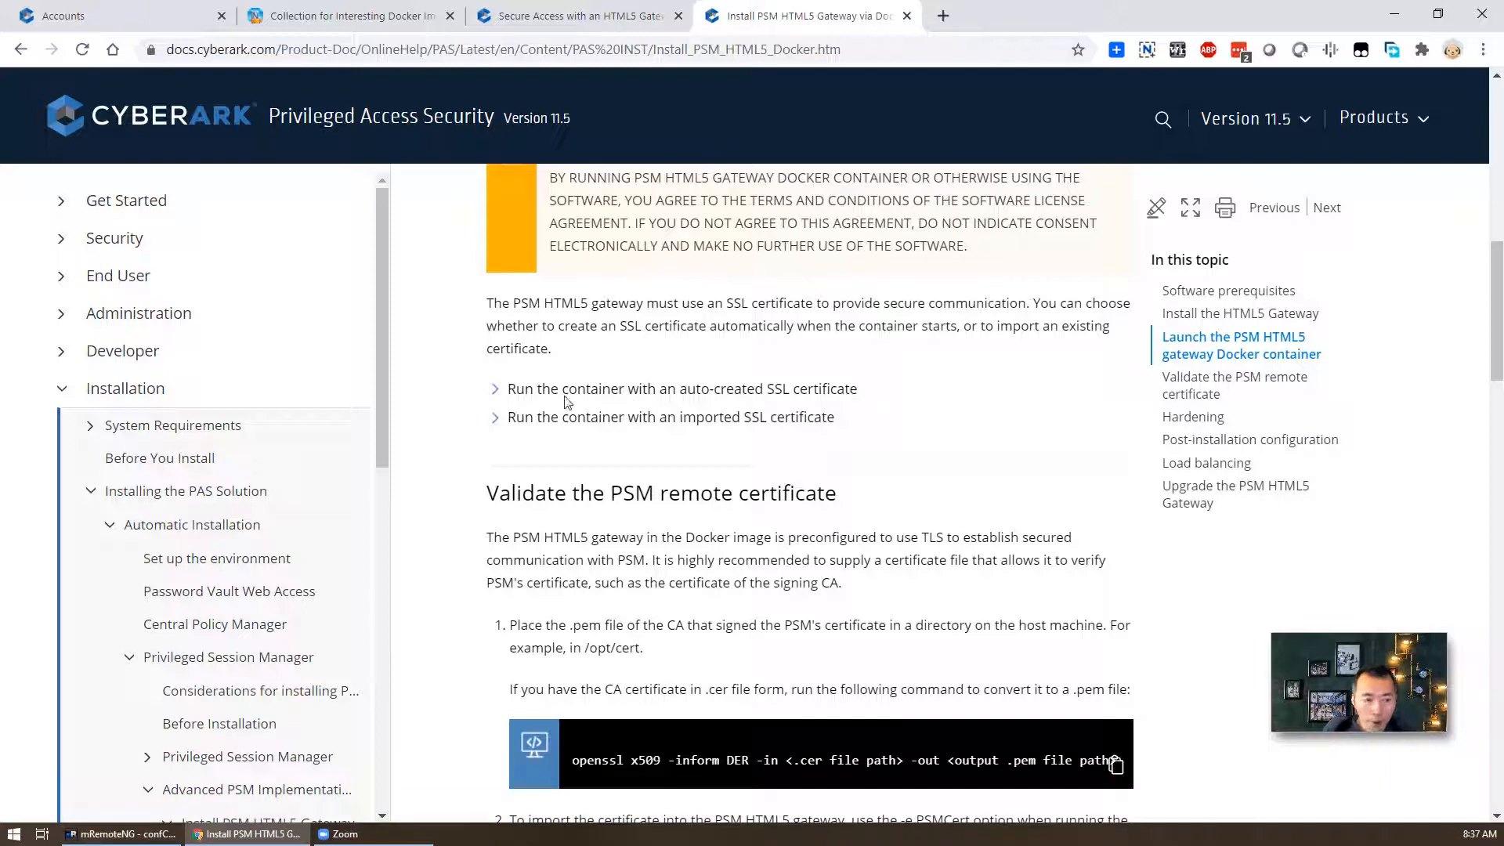
click(493, 390)
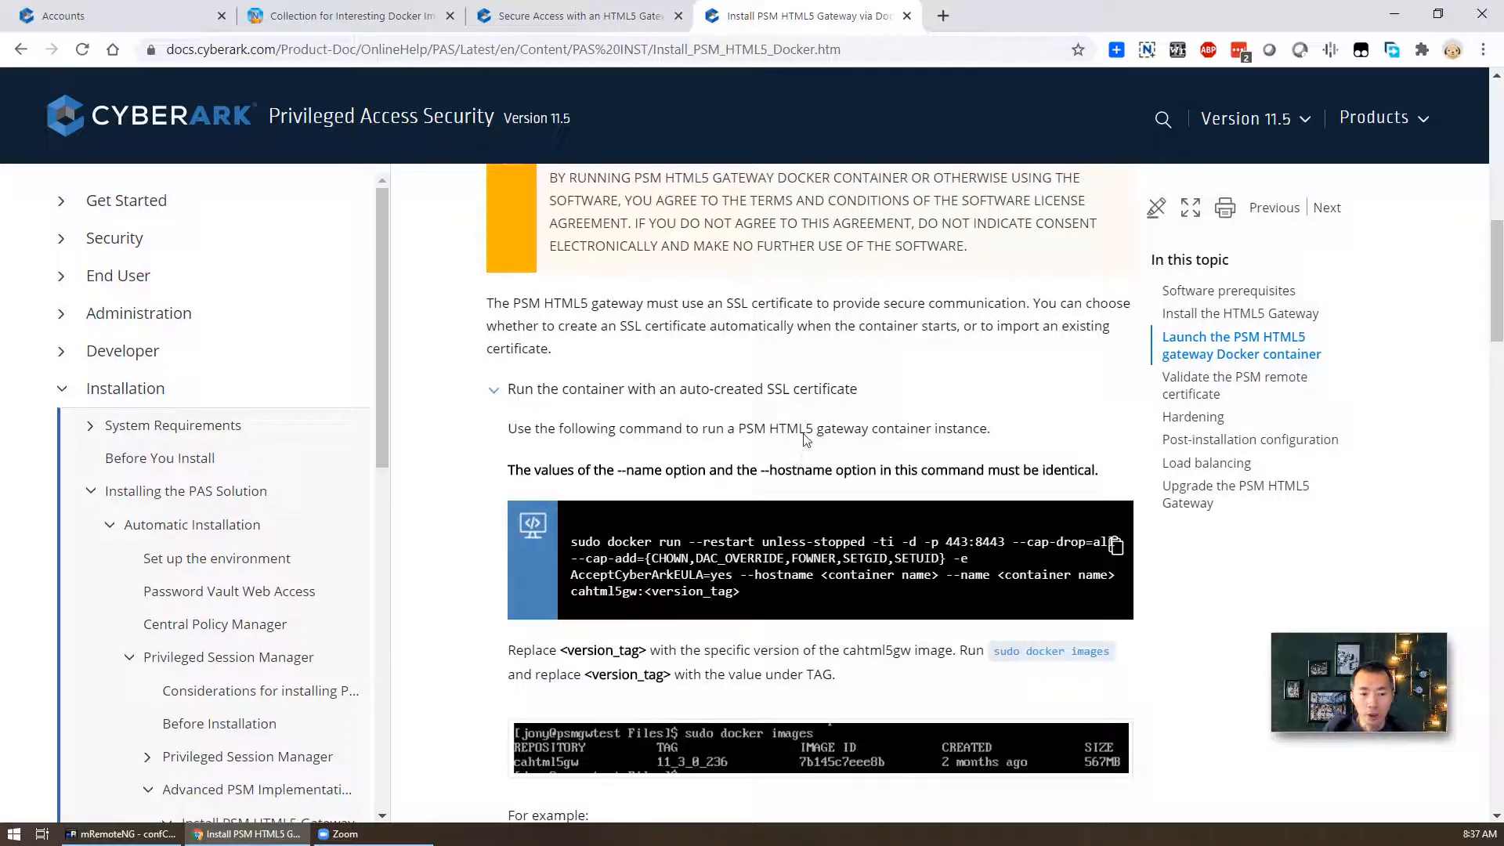
- Select and copy the example docker run command for the cahtml5gw:11_3_0_236 image
scroll(795, 475, down, 4)
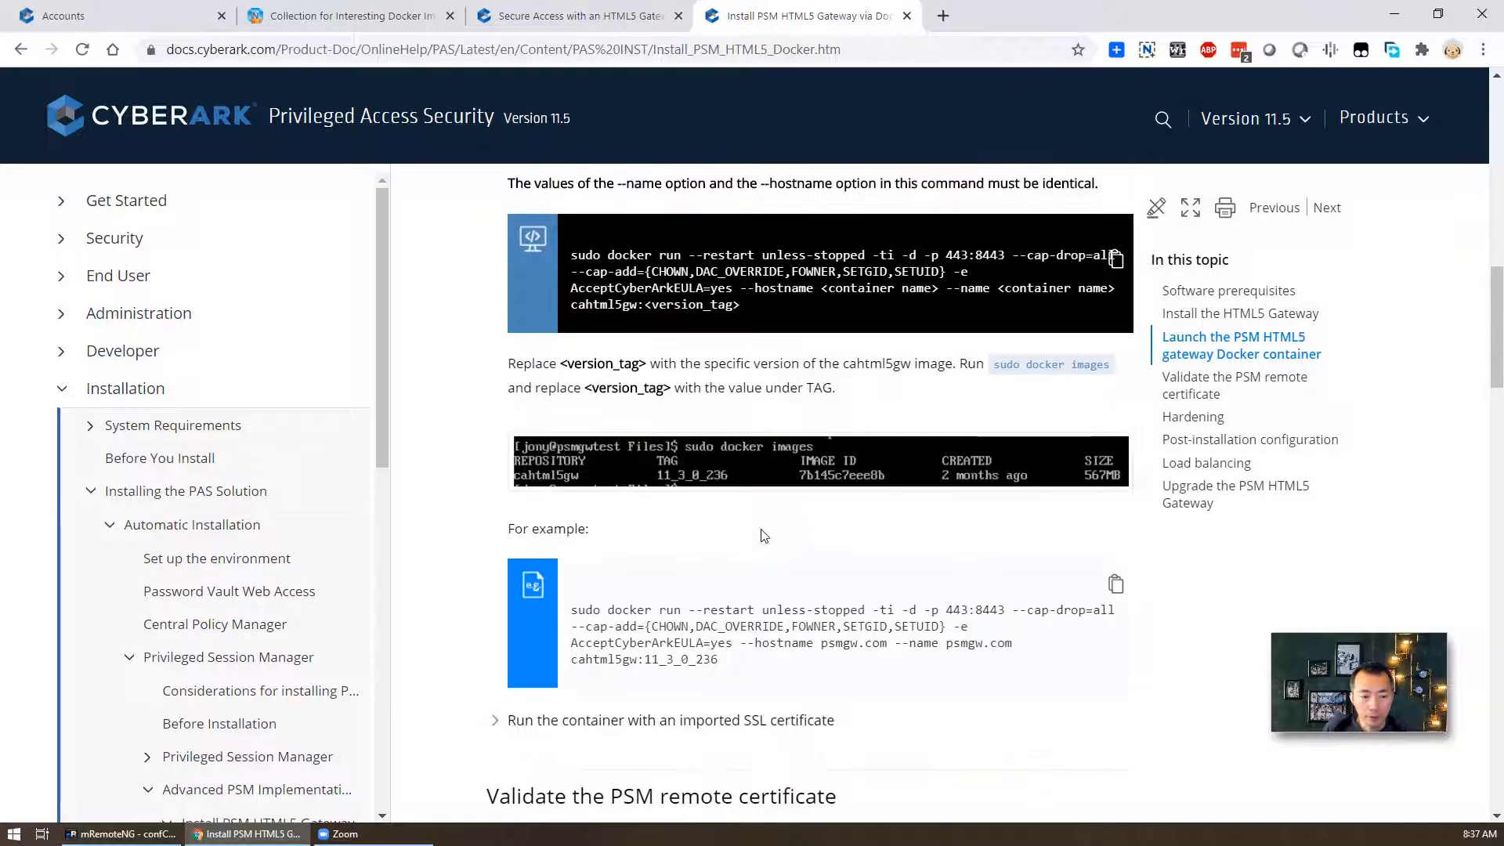
scroll(579, 639, down, 1)
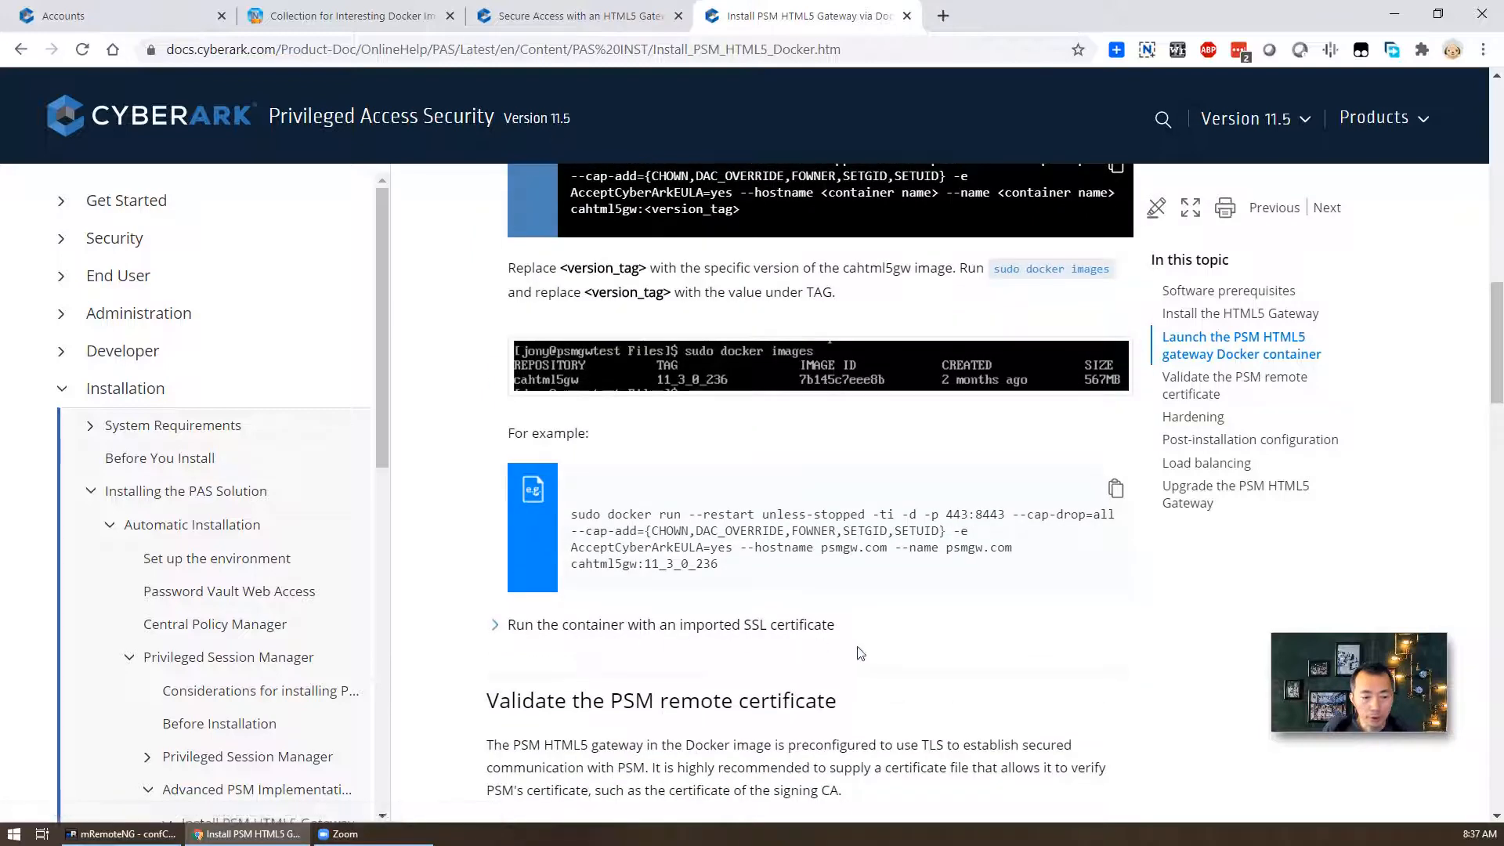
scroll(824, 539, up, 1)
drag(720, 660, 571, 617)
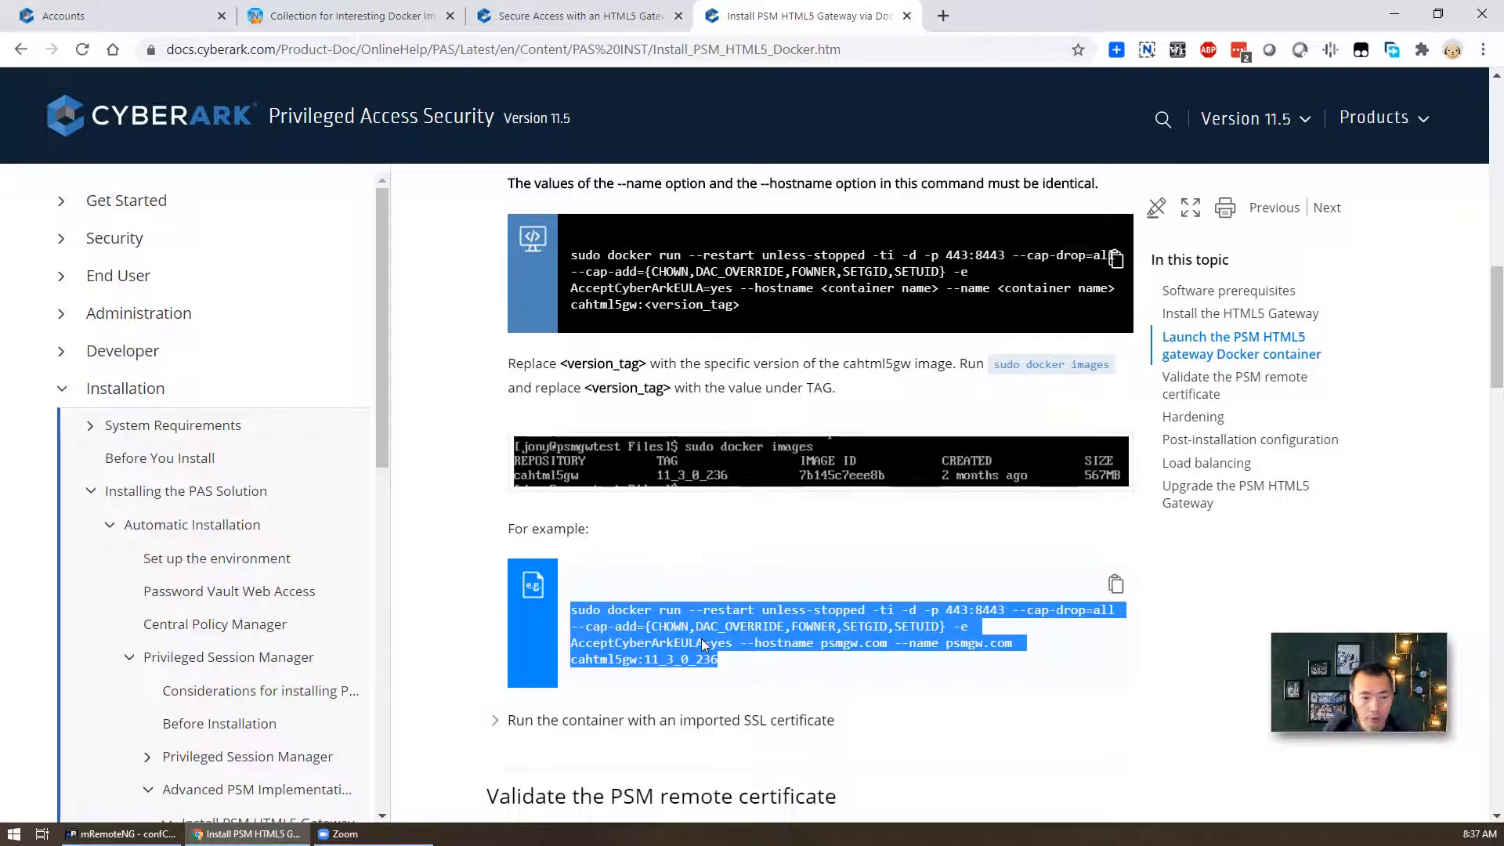
scroll(702, 644, up, 1)
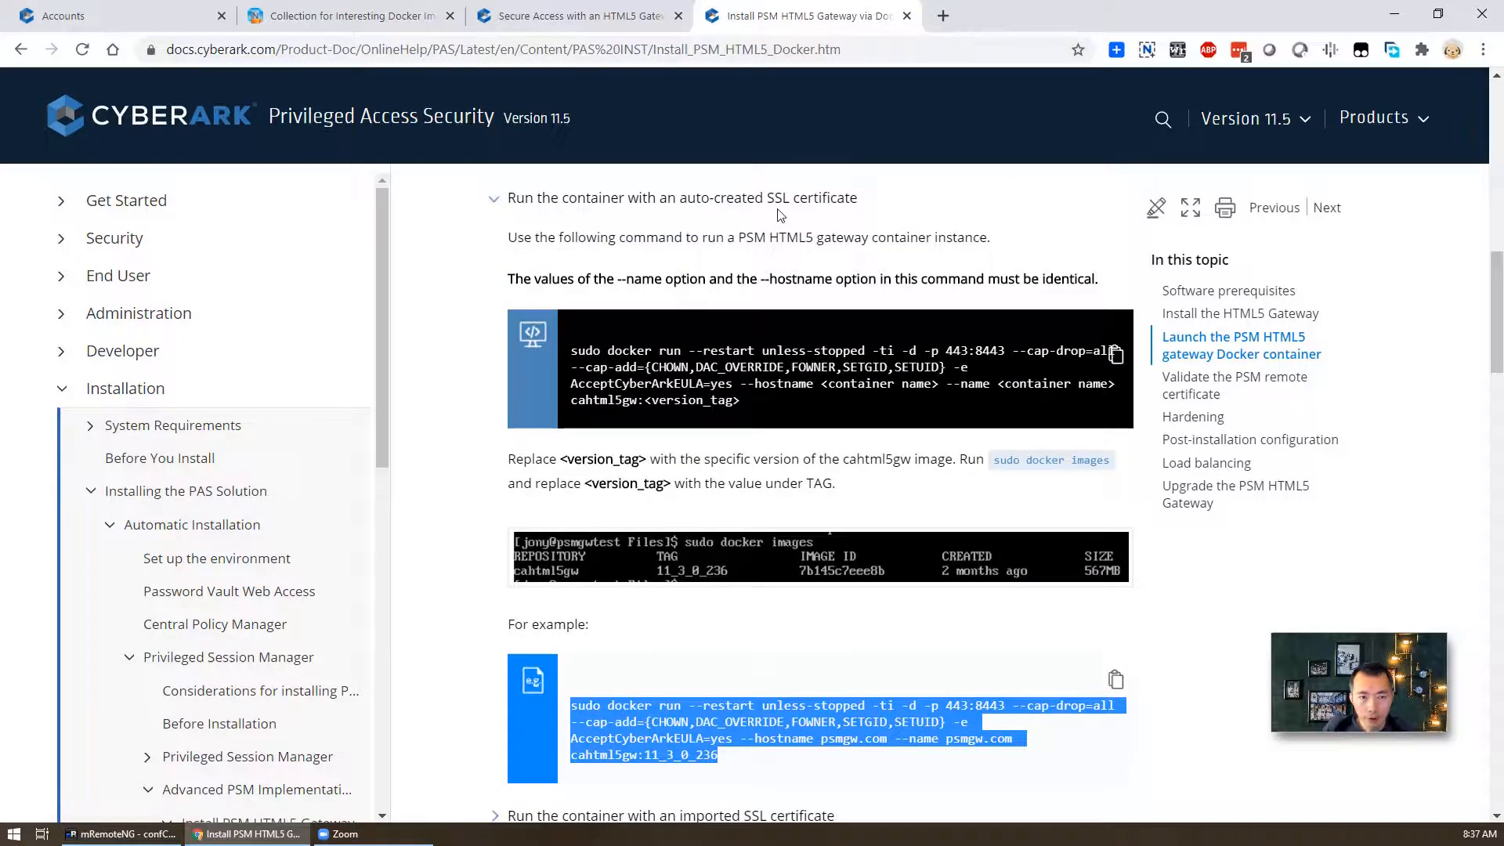
right_click(699, 715)
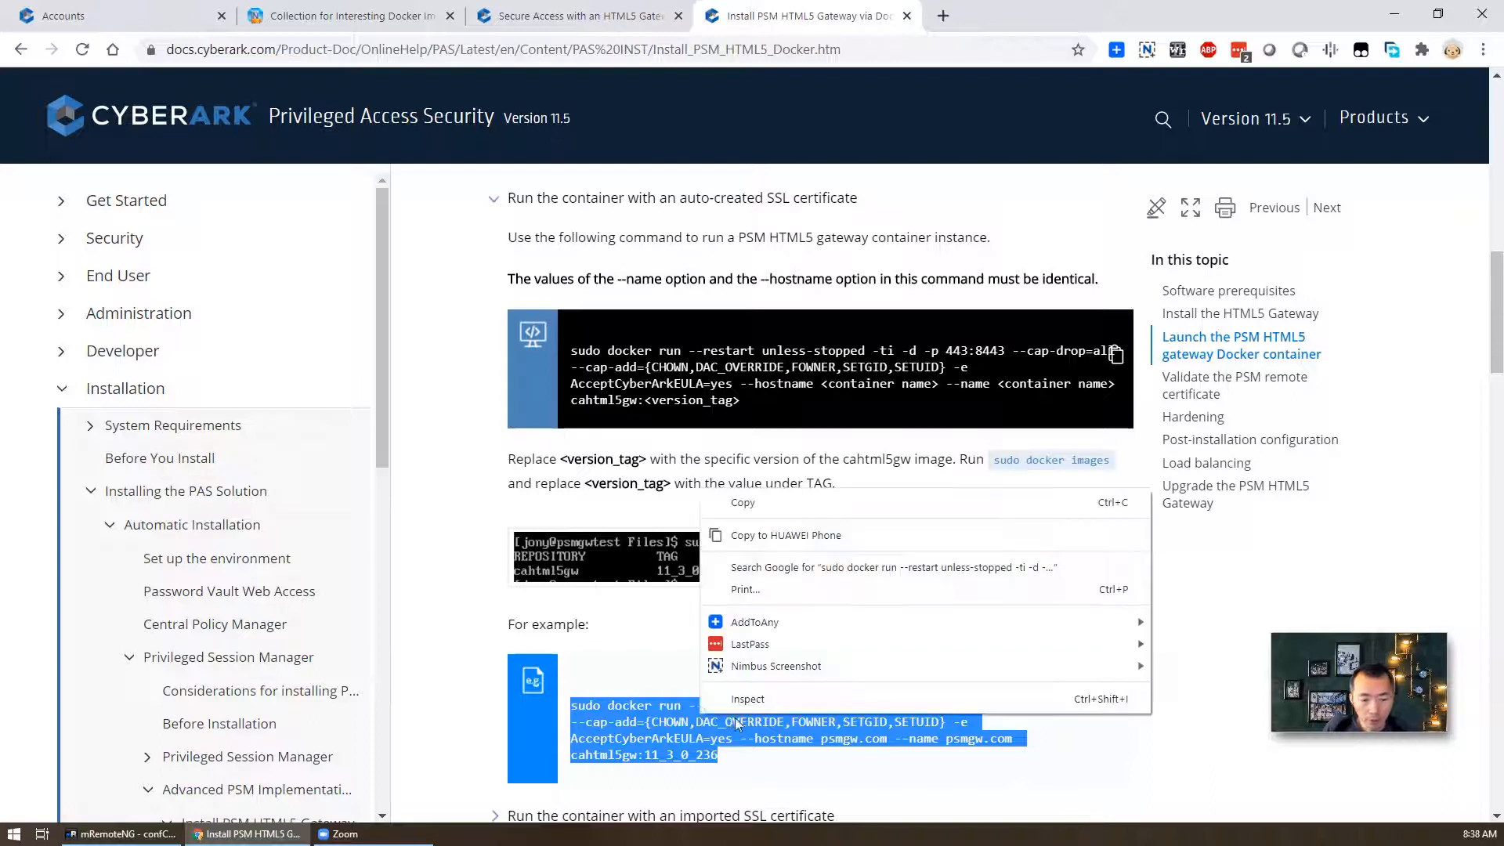
click(768, 504)
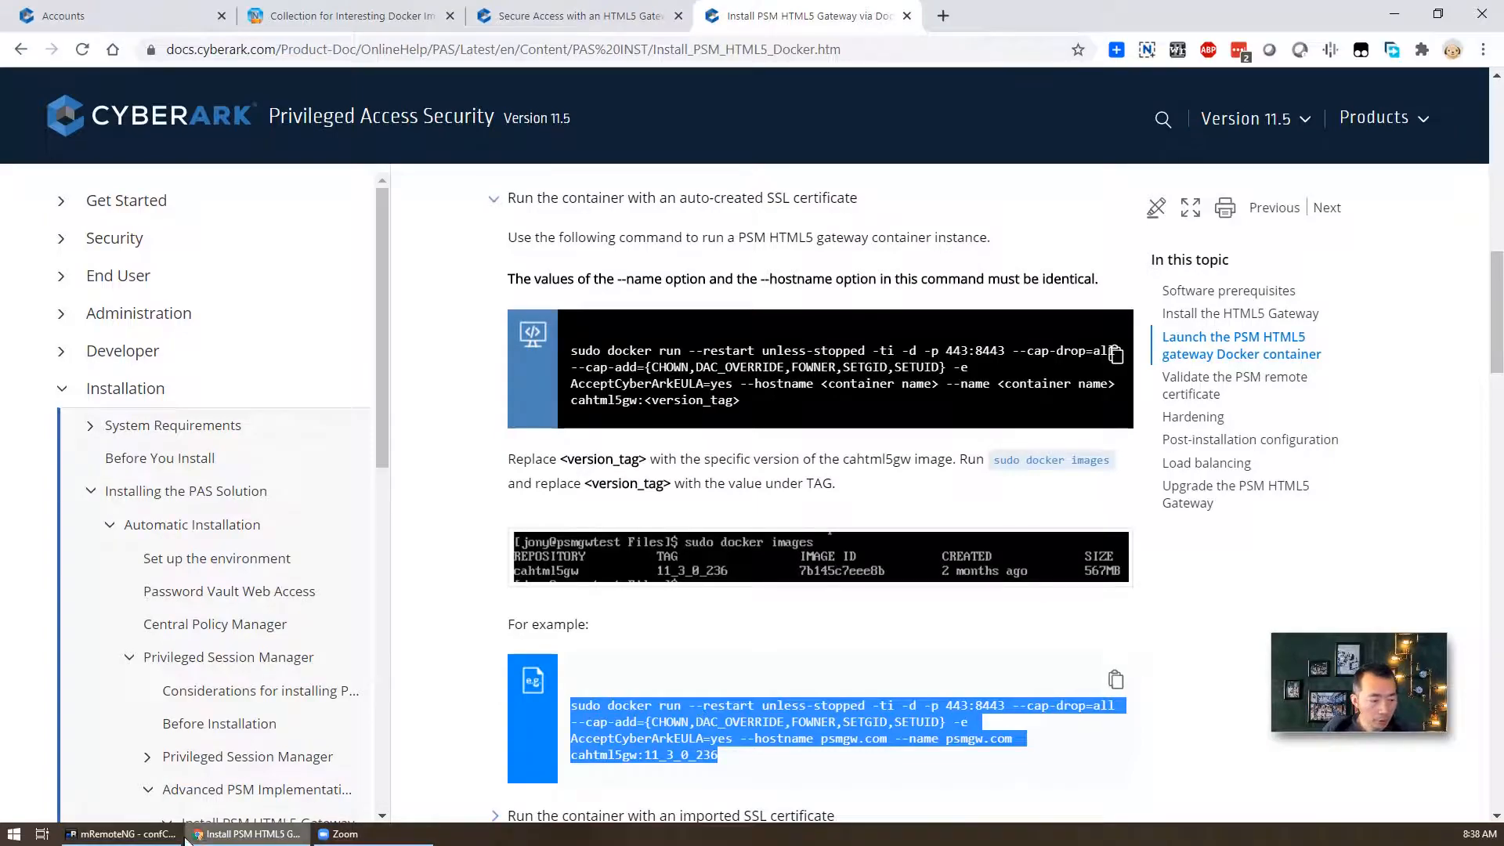
click(121, 833)
- Paste the docker run command, replace the psmgw.com example with html5.51sectest.dev, and run it
right_click(849, 472)
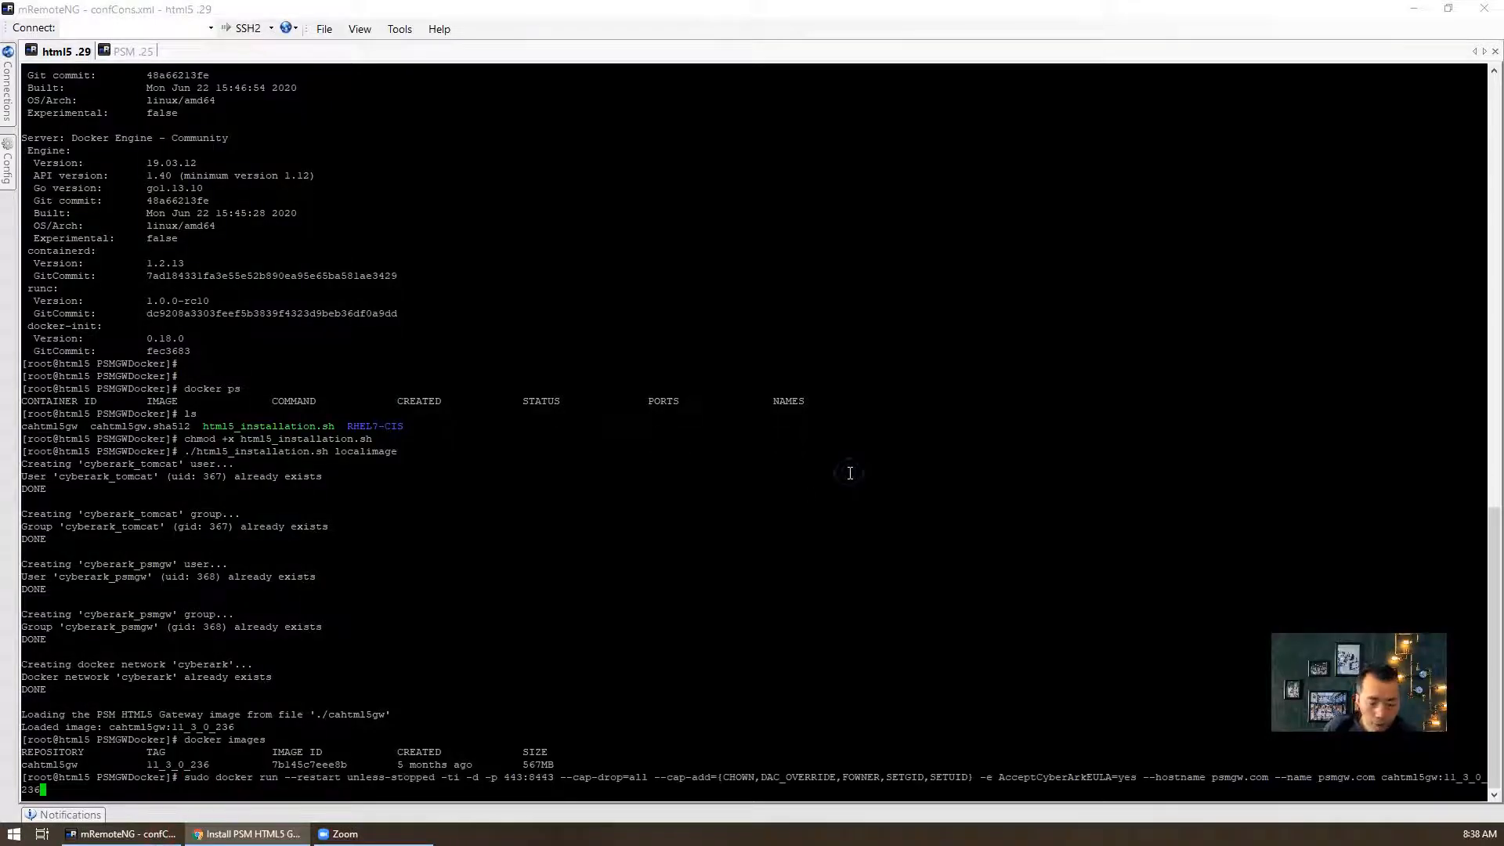
key(Left)
key(Left)
key(Left)
key(Left)
key(Left)
key(Left)
key(Left)
key(Left)
key(Left)
key(Left)
key(Left)
key(Left)
key(Left)
key(Left)
key(Left)
key(Left)
key(Left)
key(Left)
key(Left)
key(Left)
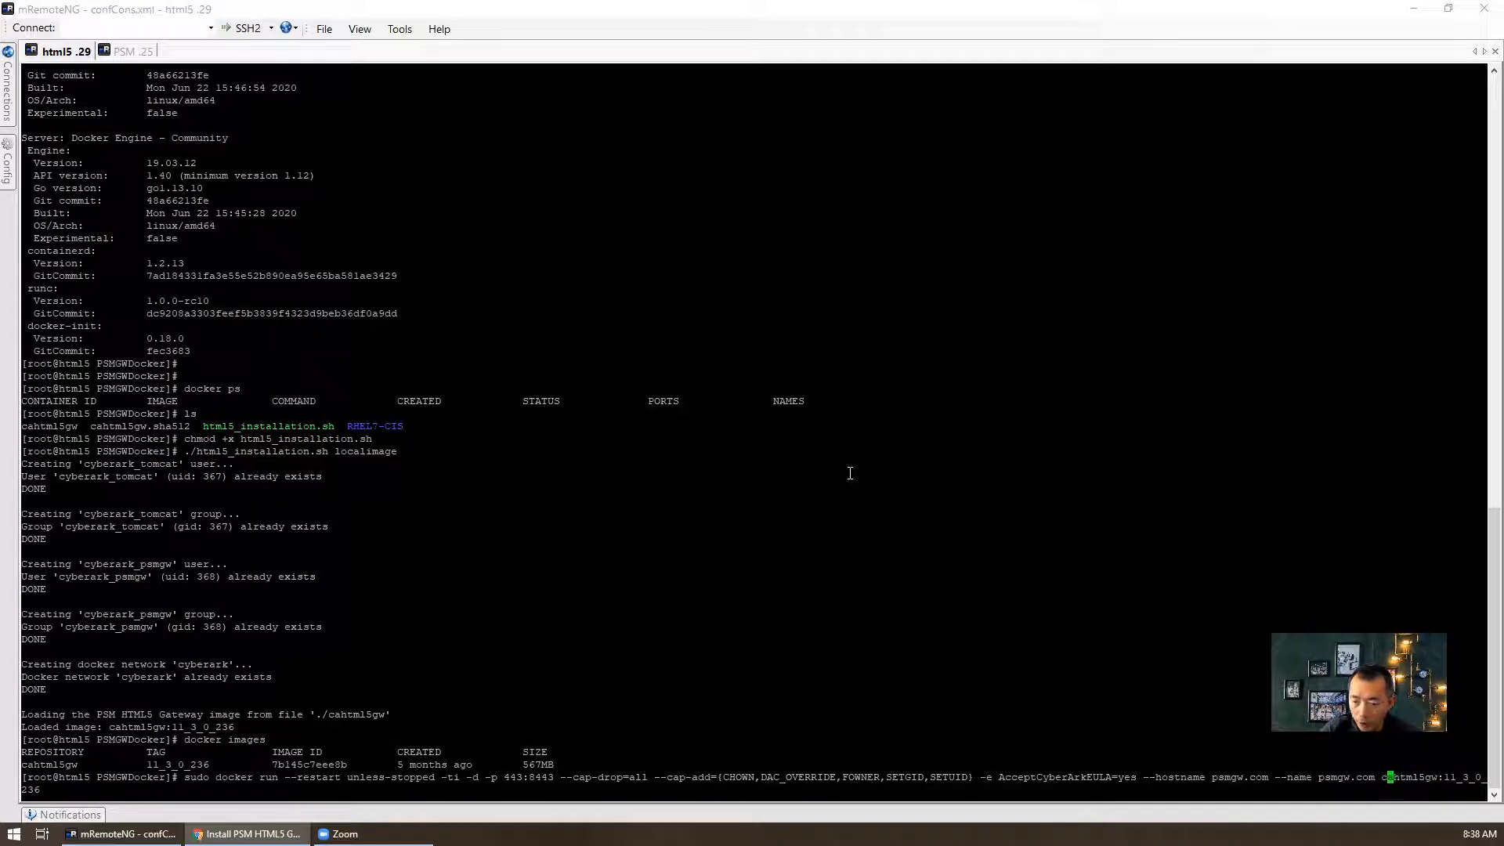
key(Left)
key(Left)
key(Left)
key(Left)
key(Left)
key(Left)
key(Left)
key(Left)
key(Left)
key(Left)
key(Left)
key(Left)
key(Left)
key(Left)
key(Left)
key(Left)
key(Left)
key(Left)
key(Left)
key(Left)
key(Right)
key(Right)
key(Right)
key(Right)
key(BackSpace)
key(BackSpace)
key(BackSpace)
key(BackSpace)
key(BackSpace)
key(BackSpace)
key(BackSpace)
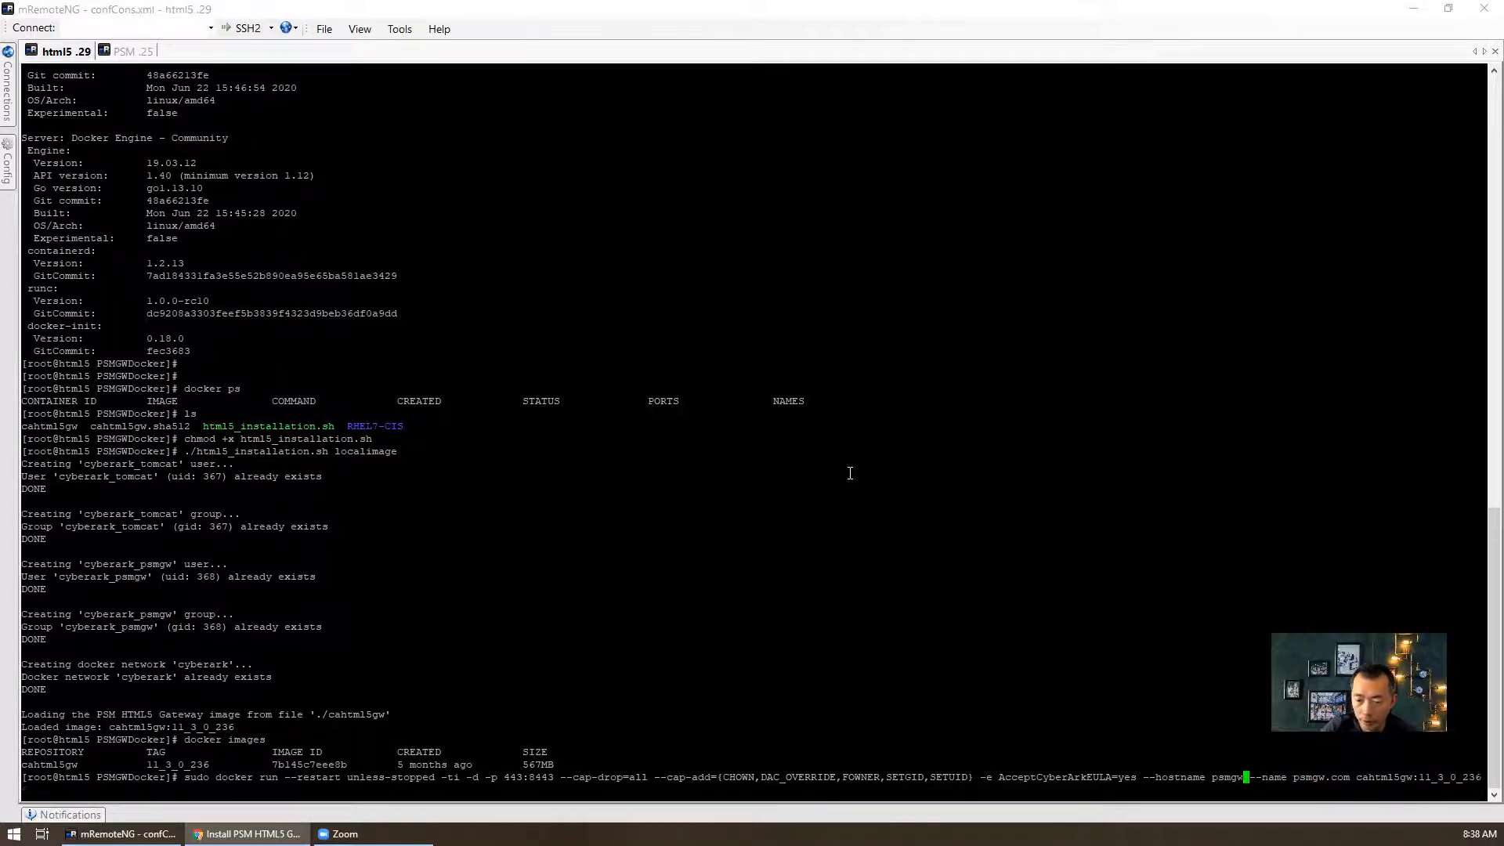
key(BackSpace)
key(BackSpace)
text(html)
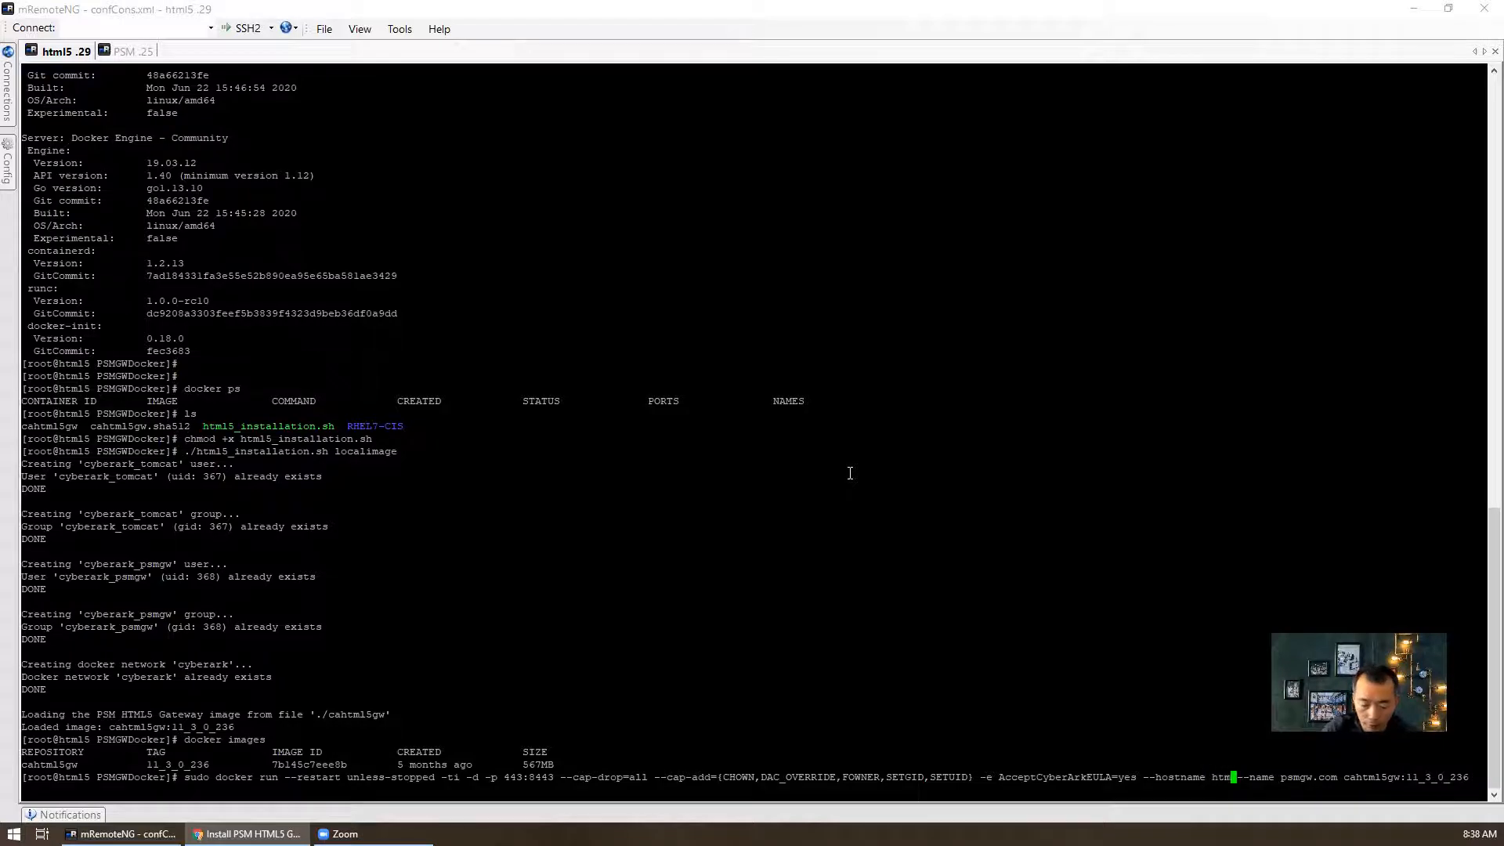
text(5.5lse)
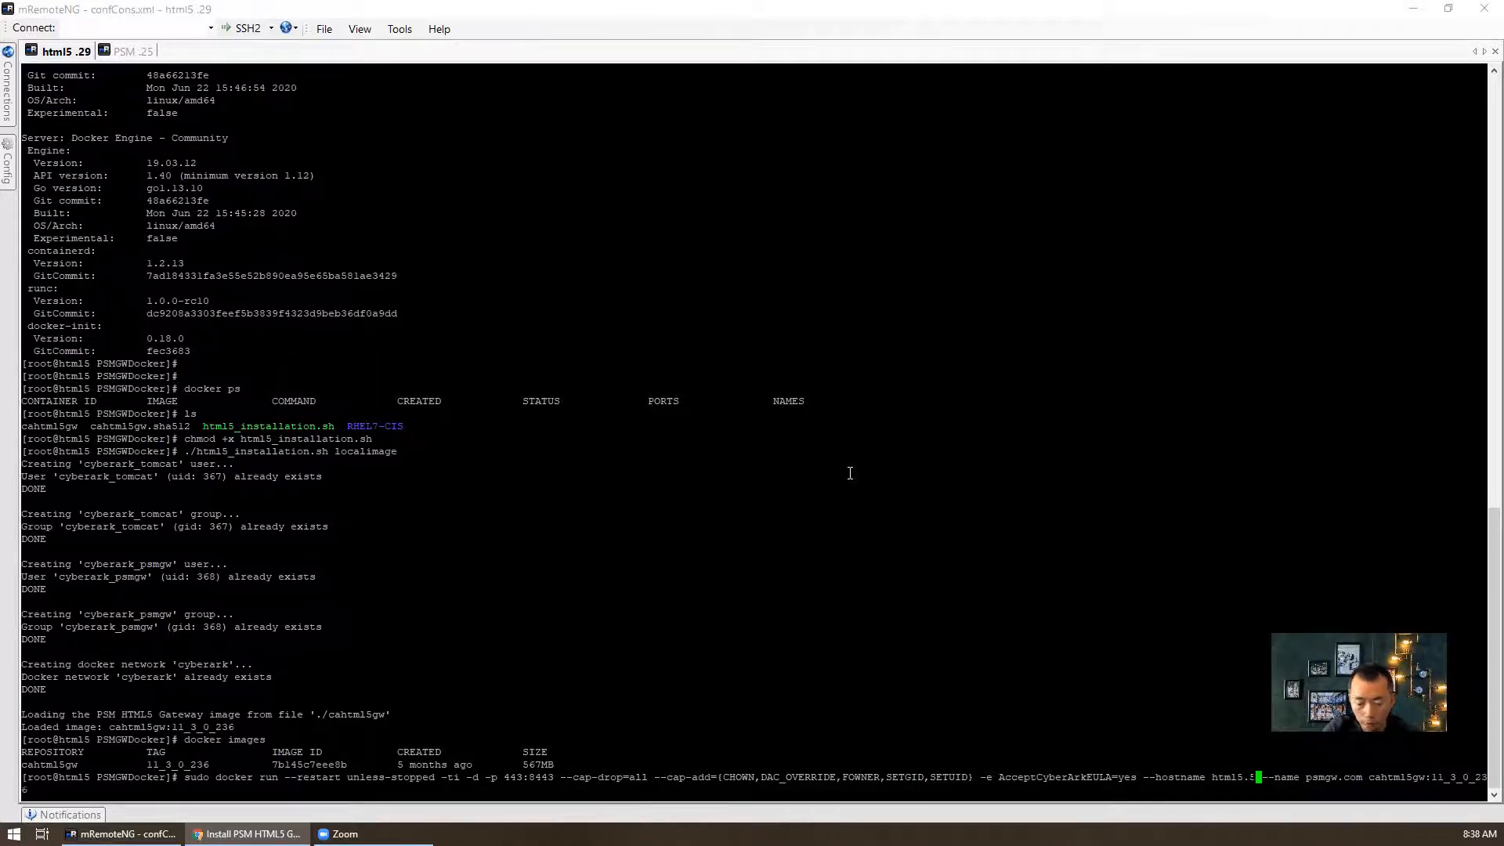
text(ctest.dev)
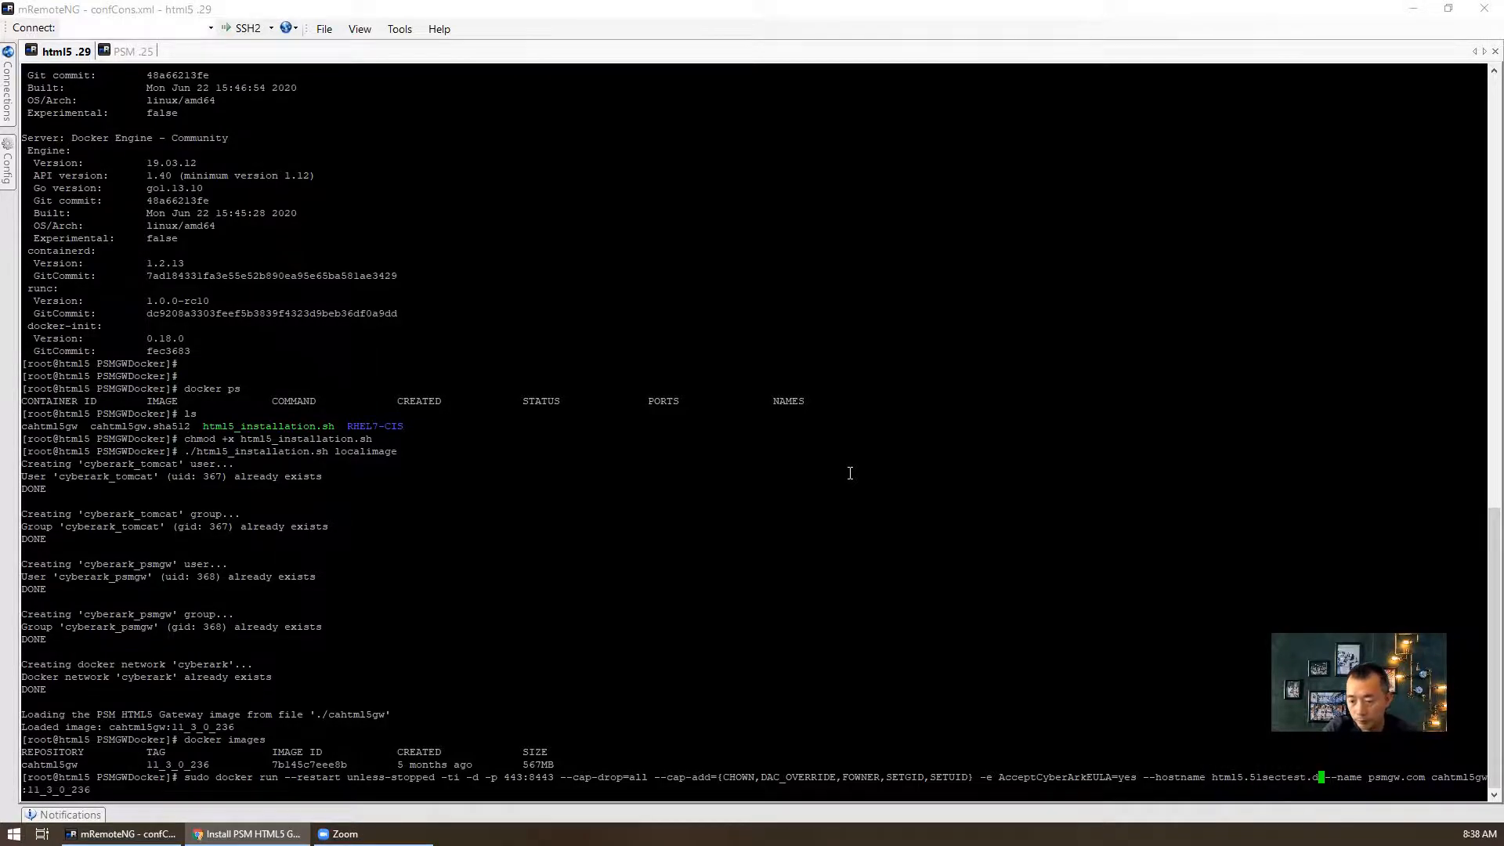
key(Right)
key(Right)
key(Right)
key(Right)
key(Right)
key(Right)
key(Right)
key(Right)
key(Right)
key(Right)
key(Right)
key(Right)
key(Right)
key(Right)
key(Right)
key(Right)
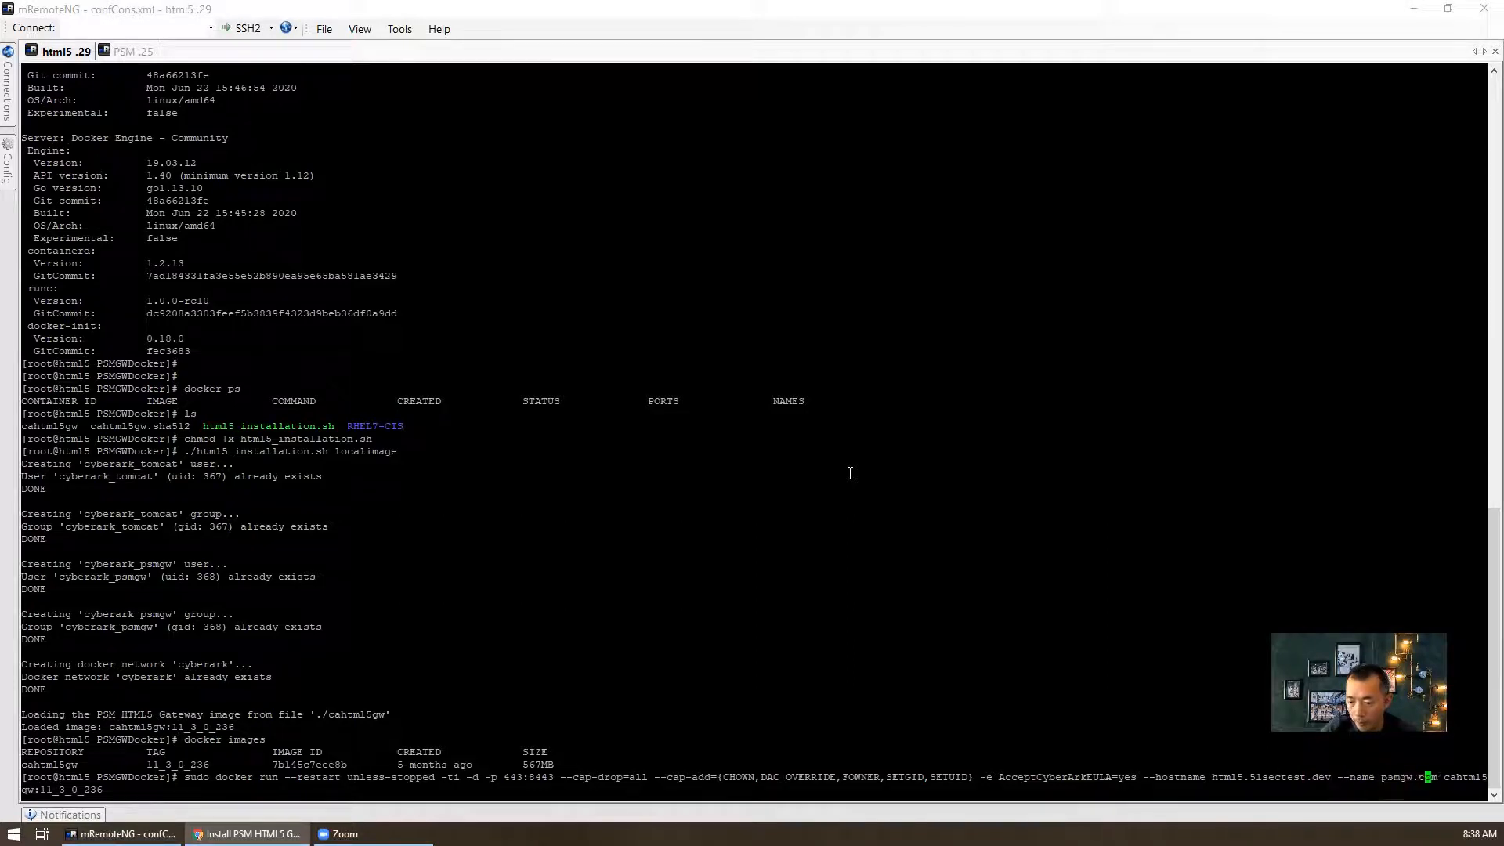
key(Right)
key(Right)
key(BackSpace)
key(BackSpace)
key(BackSpace)
key(BackSpace)
key(BackSpace)
key(BackSpace)
key(BackSpace)
key(BackSpace)
key(BackSpace)
key(BackSpace)
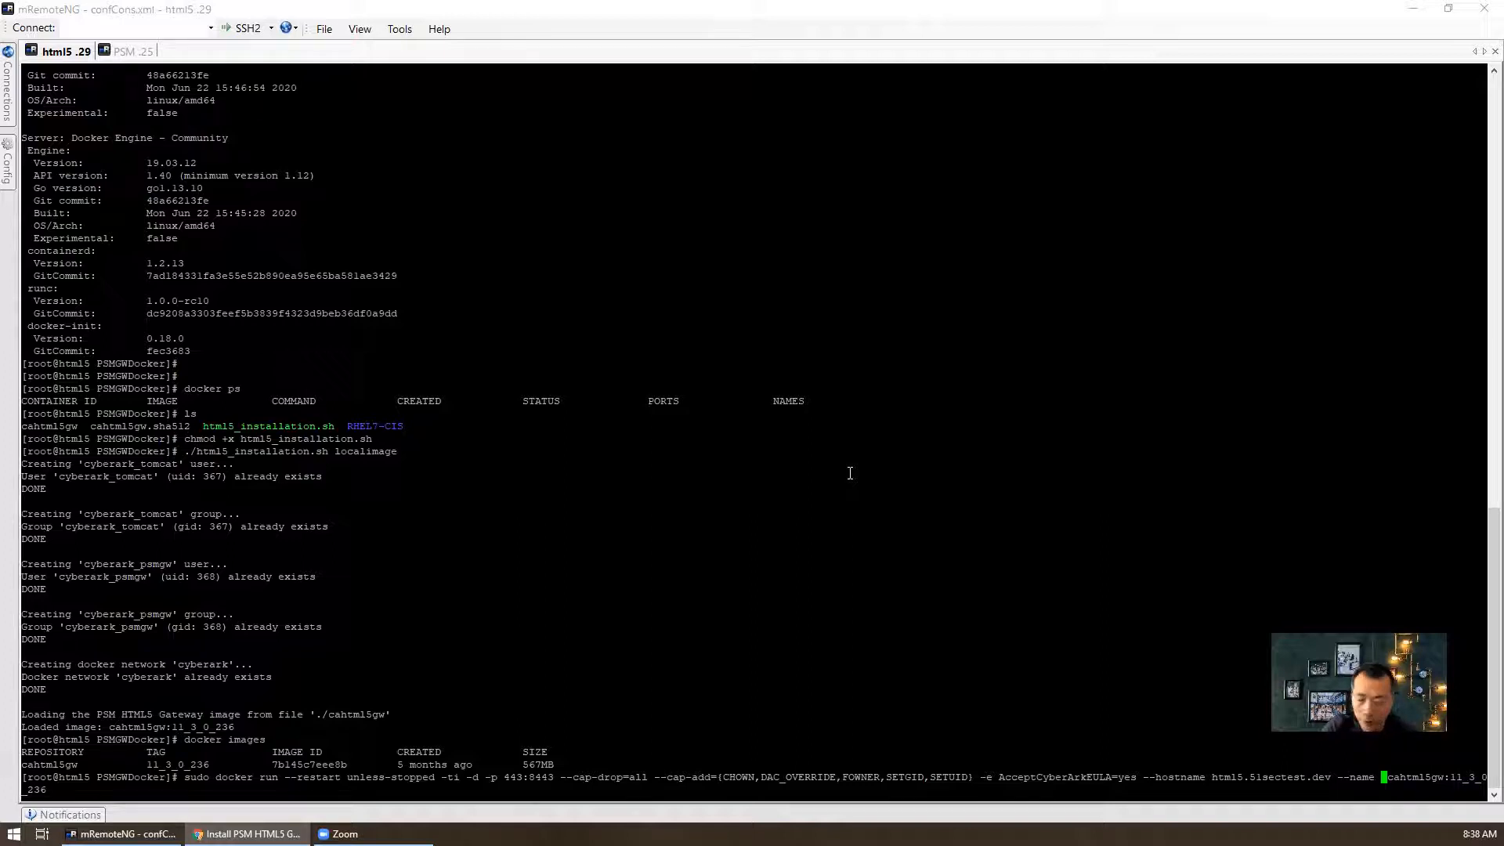
text(html5.)
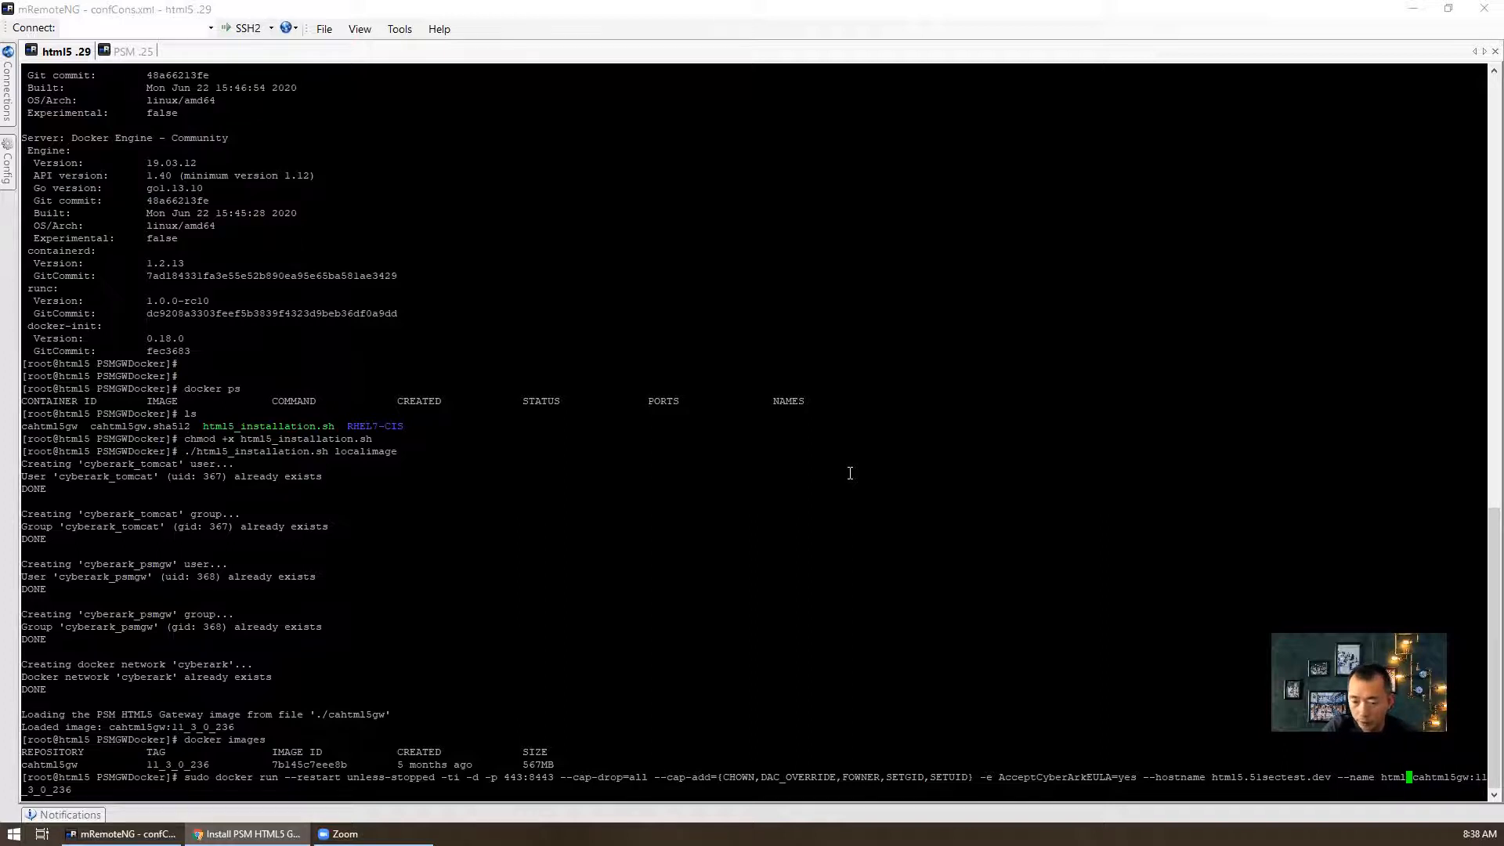
text(51sectest.)
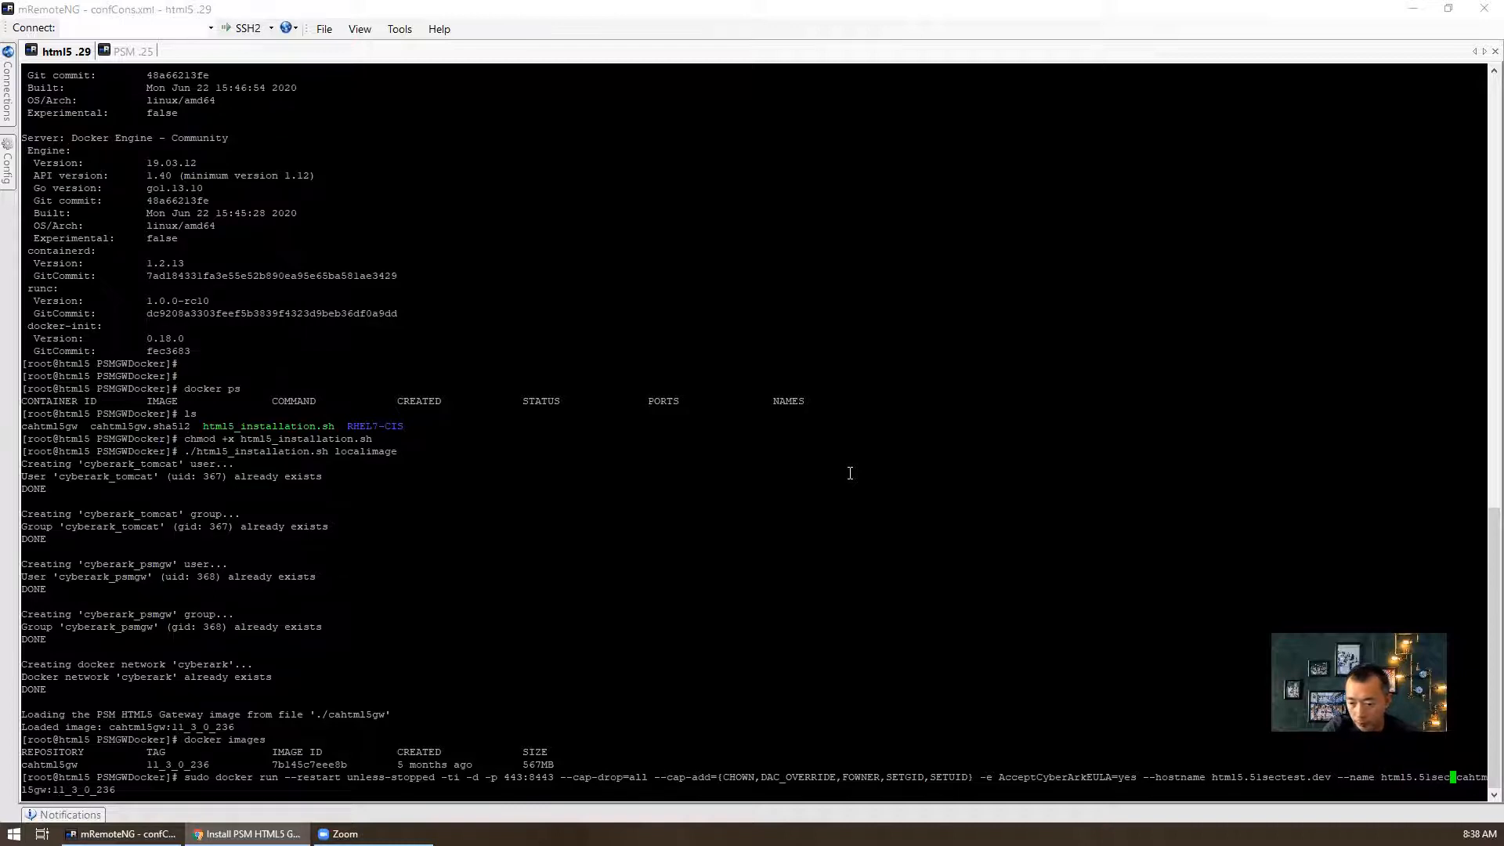
text(dev)
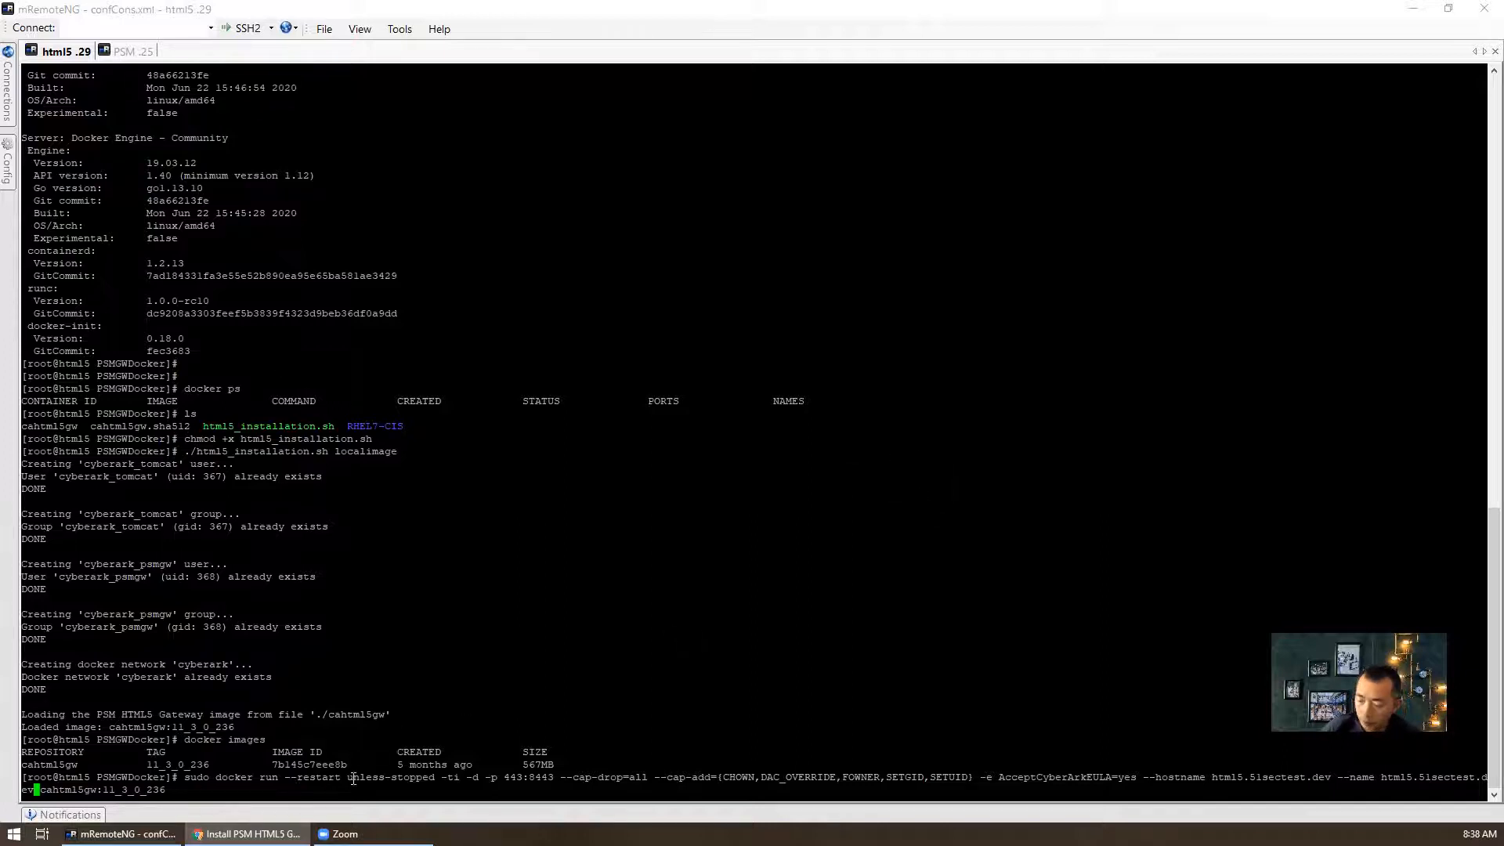
key(Return)
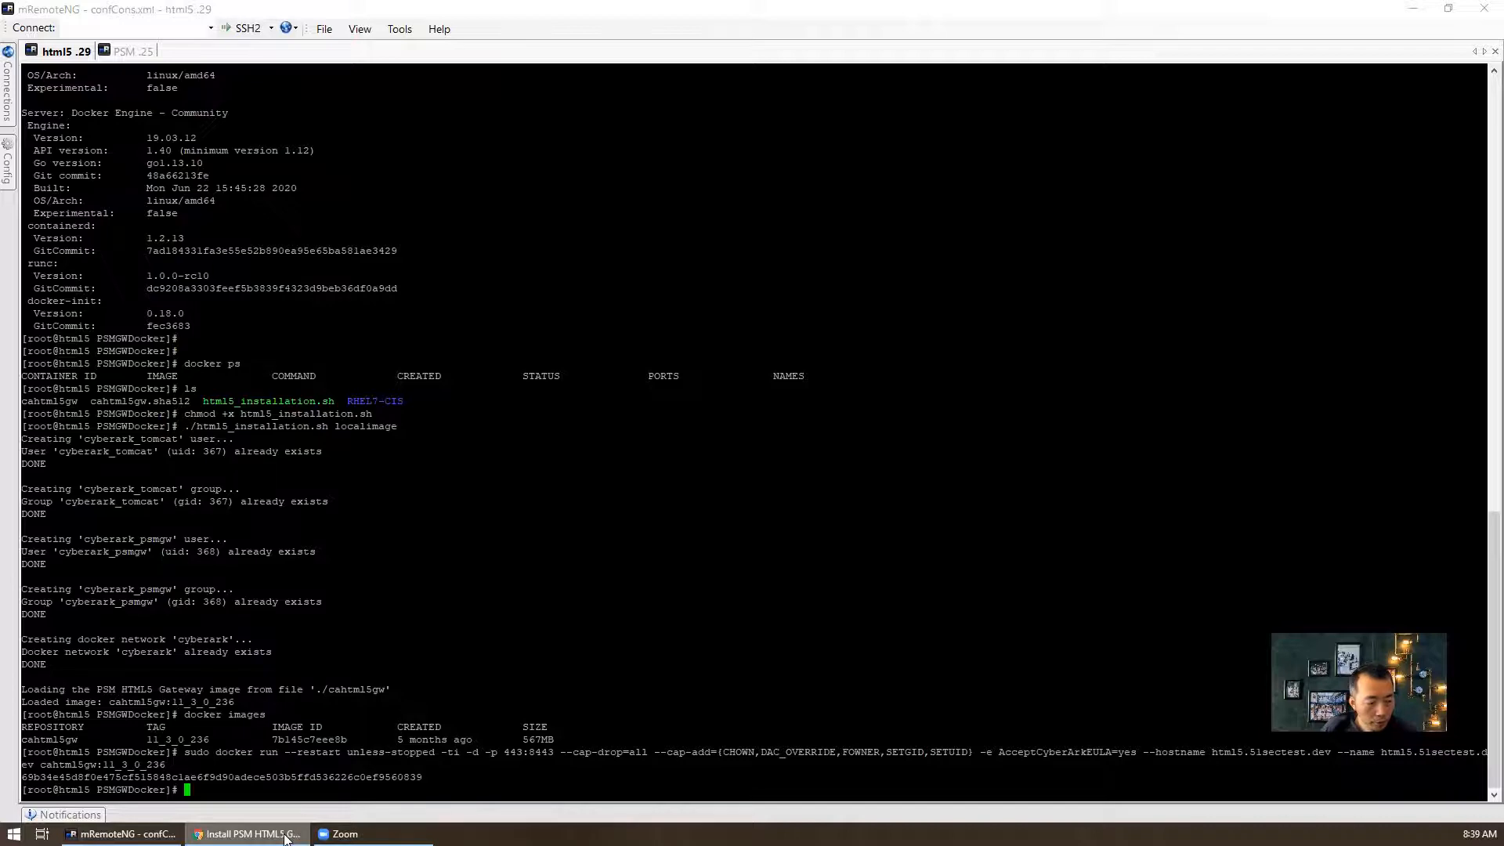
- Return to the PVWA Accounts page in Chrome
mouse_move(286, 838)
click(246, 775)
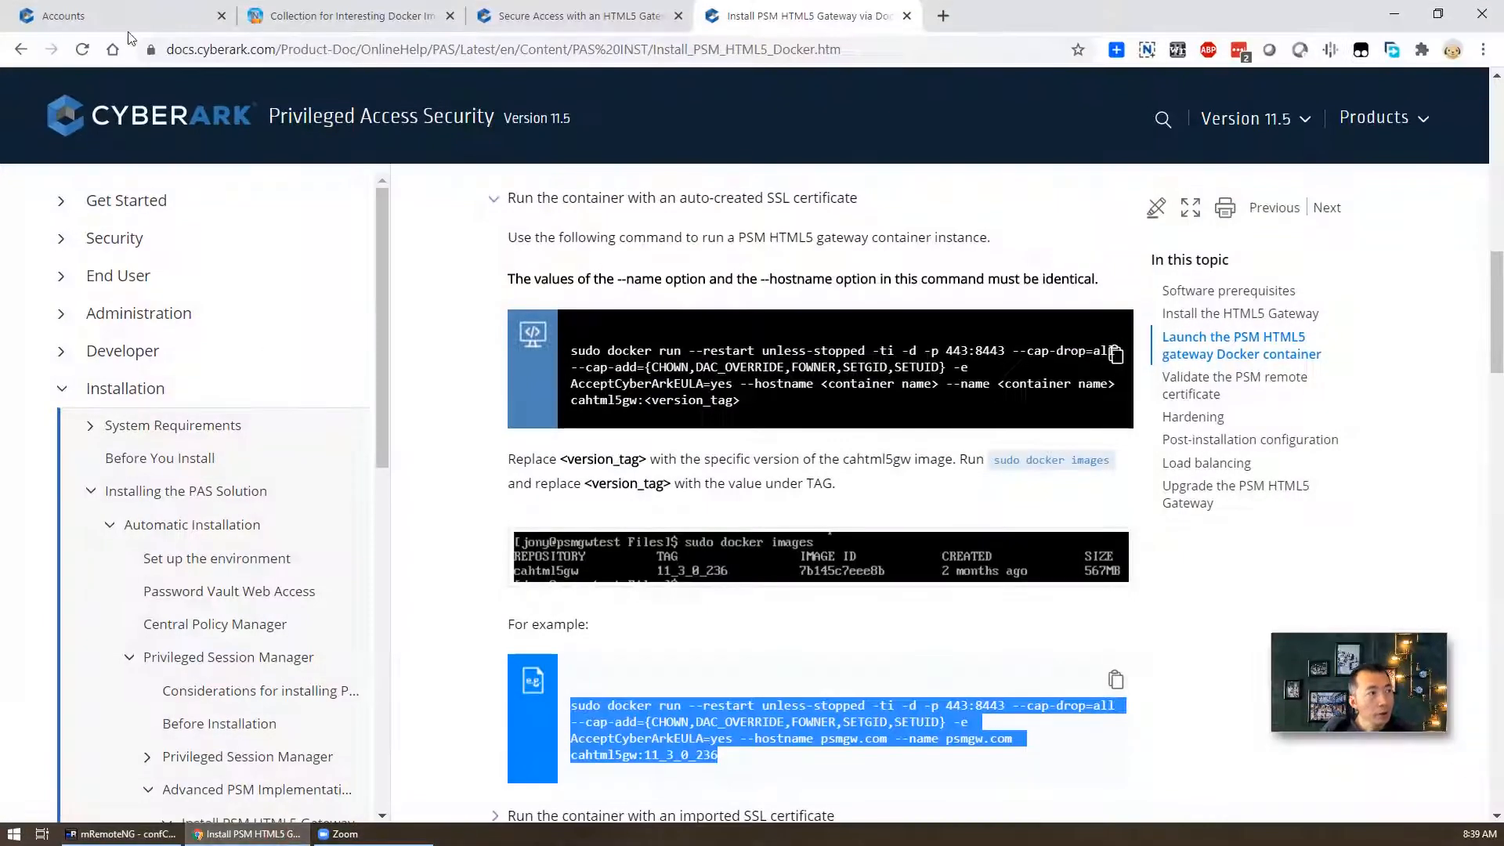
click(121, 25)
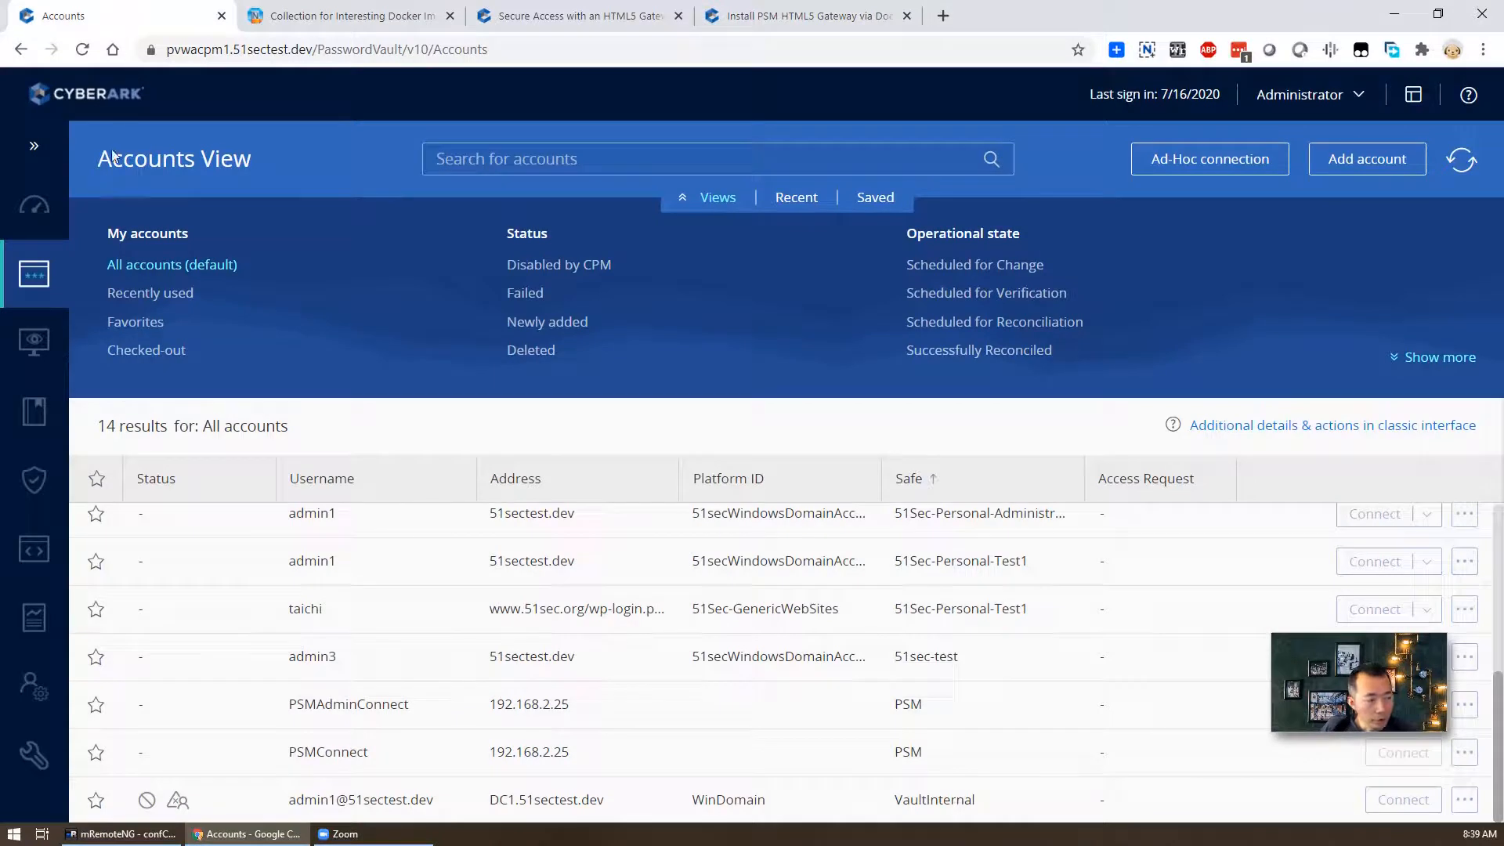
- In Options, add a Configured PSM Gateway Servers section under Privileged Session Management
mouse_move(34, 756)
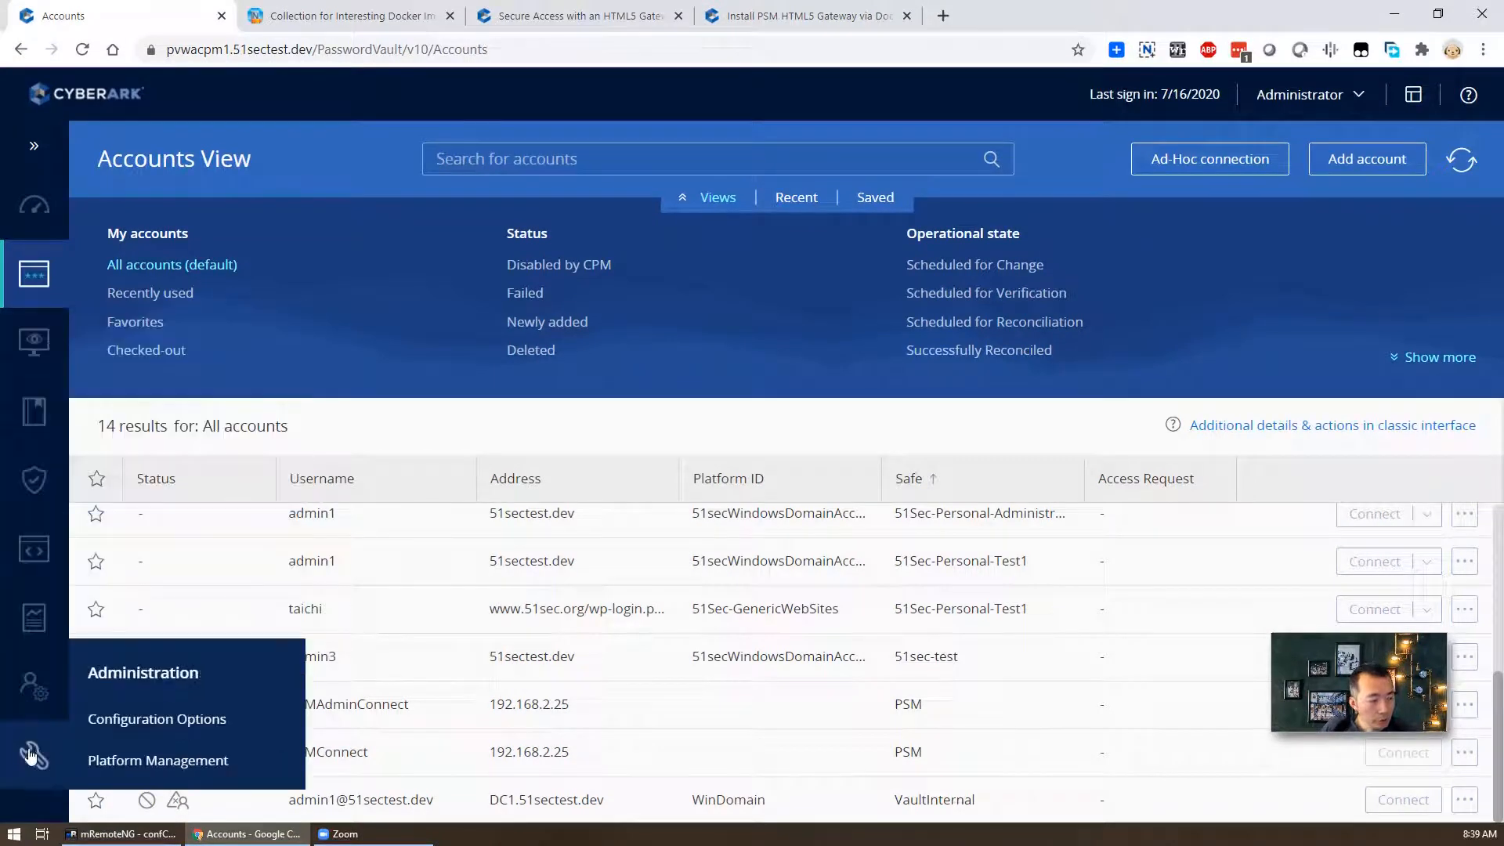
click(161, 719)
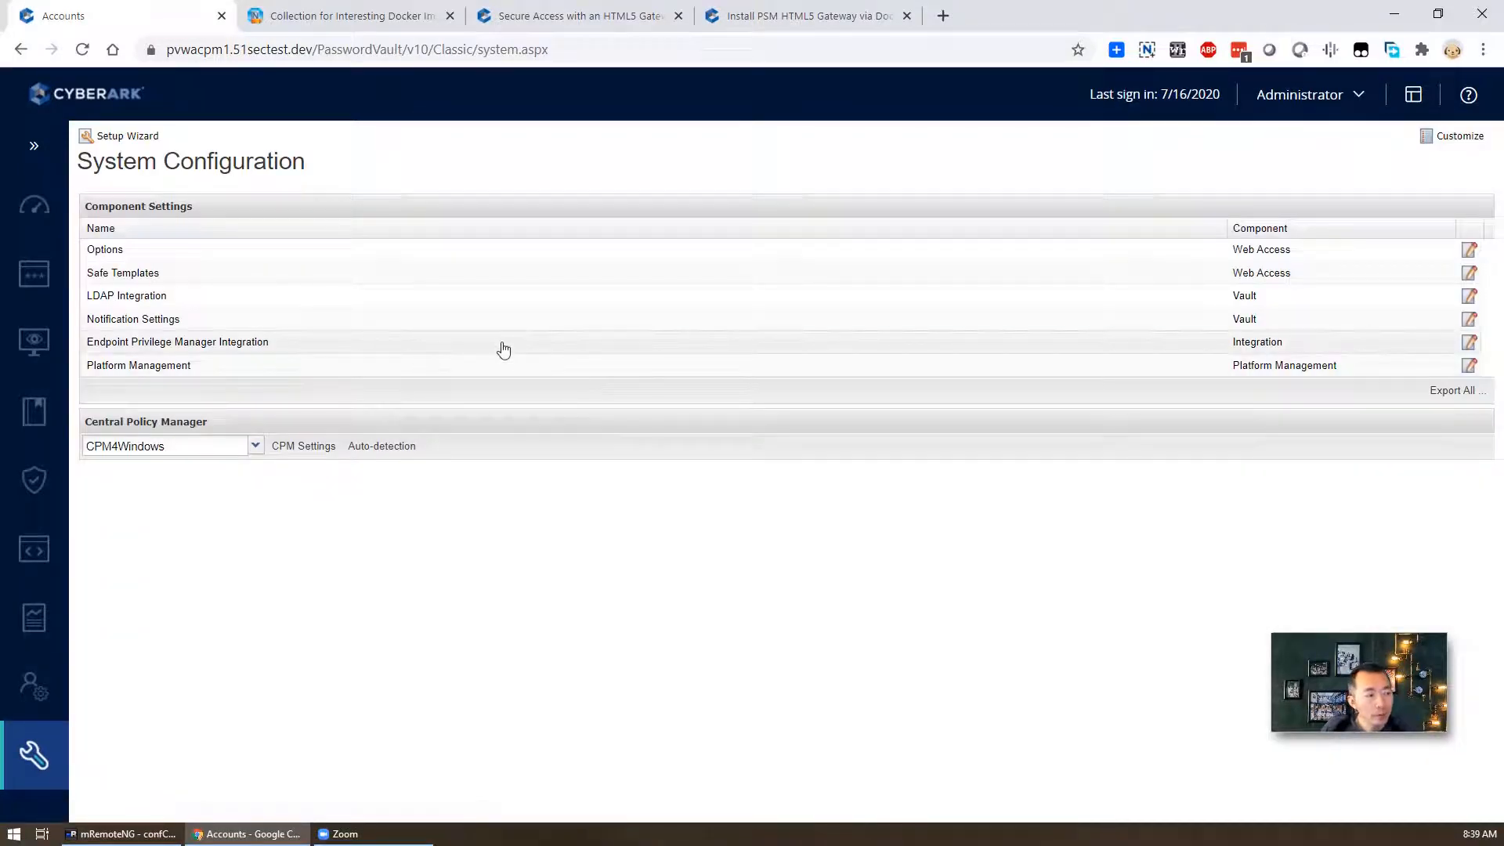
click(229, 250)
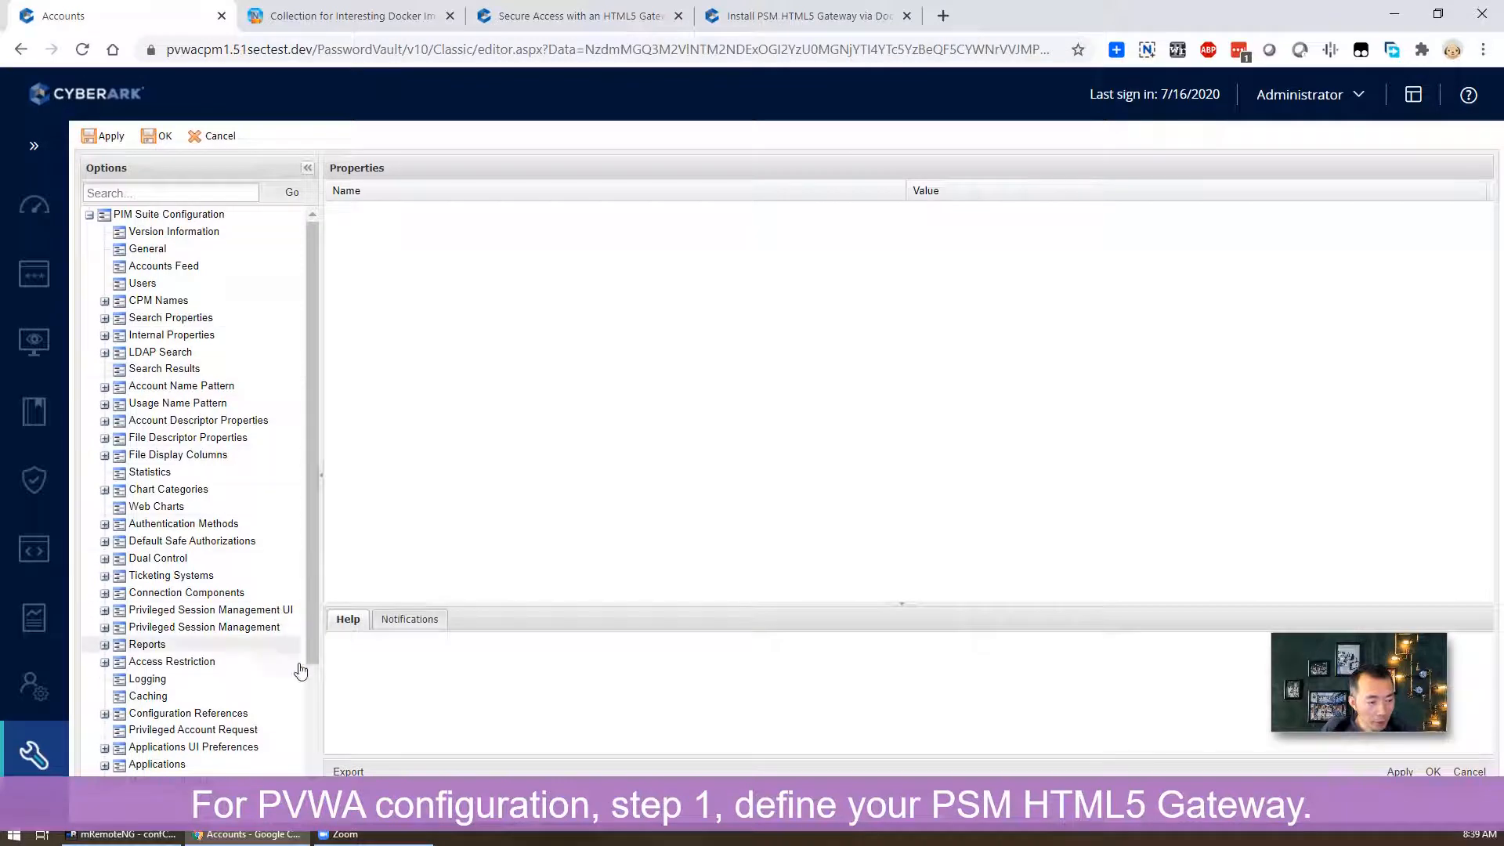
scroll(295, 662, down, 3)
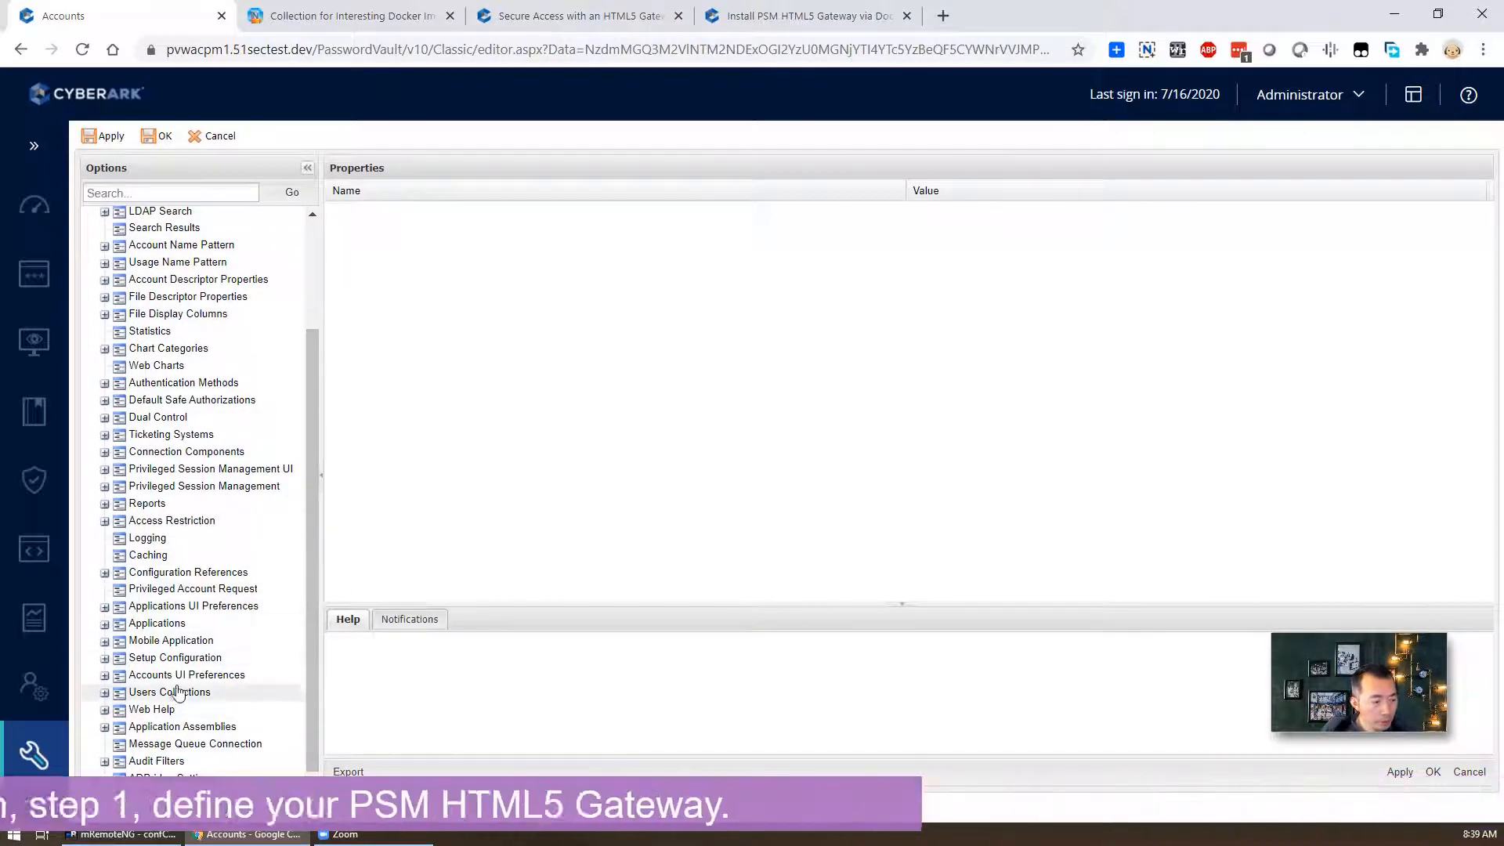
click(126, 492)
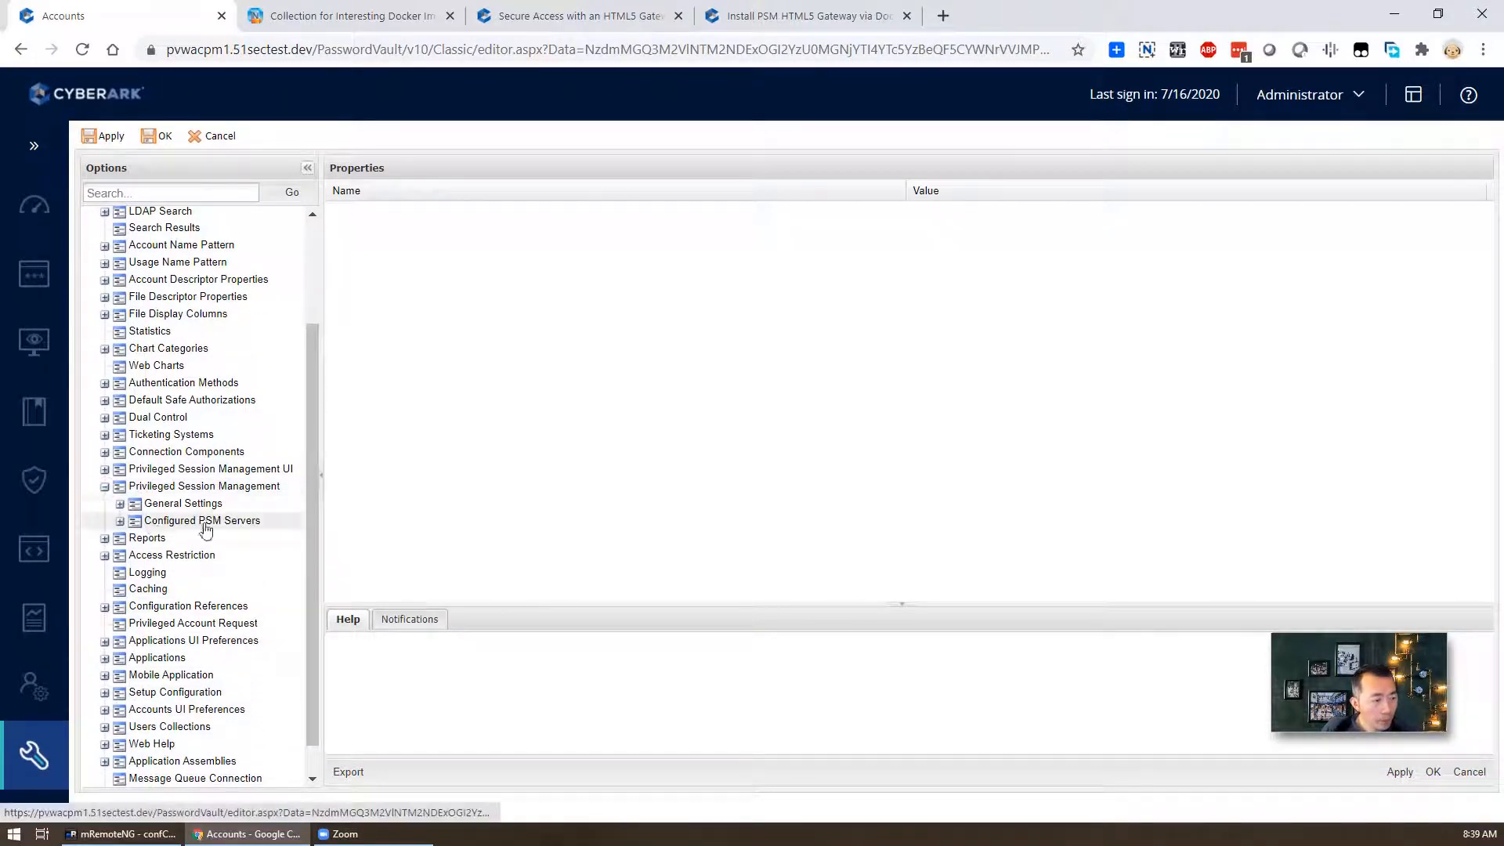
right_click(248, 487)
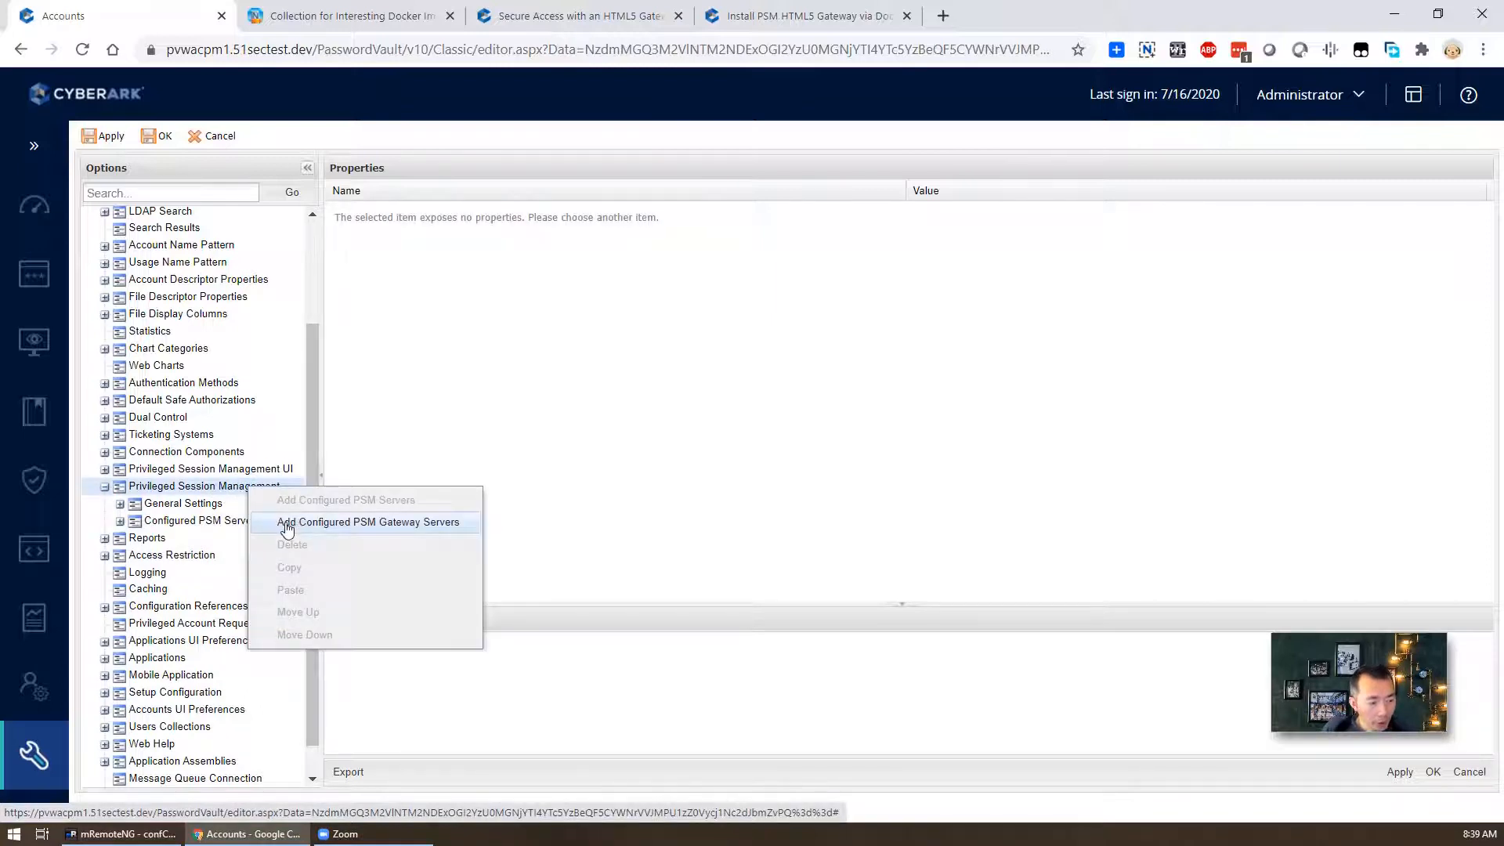
click(437, 523)
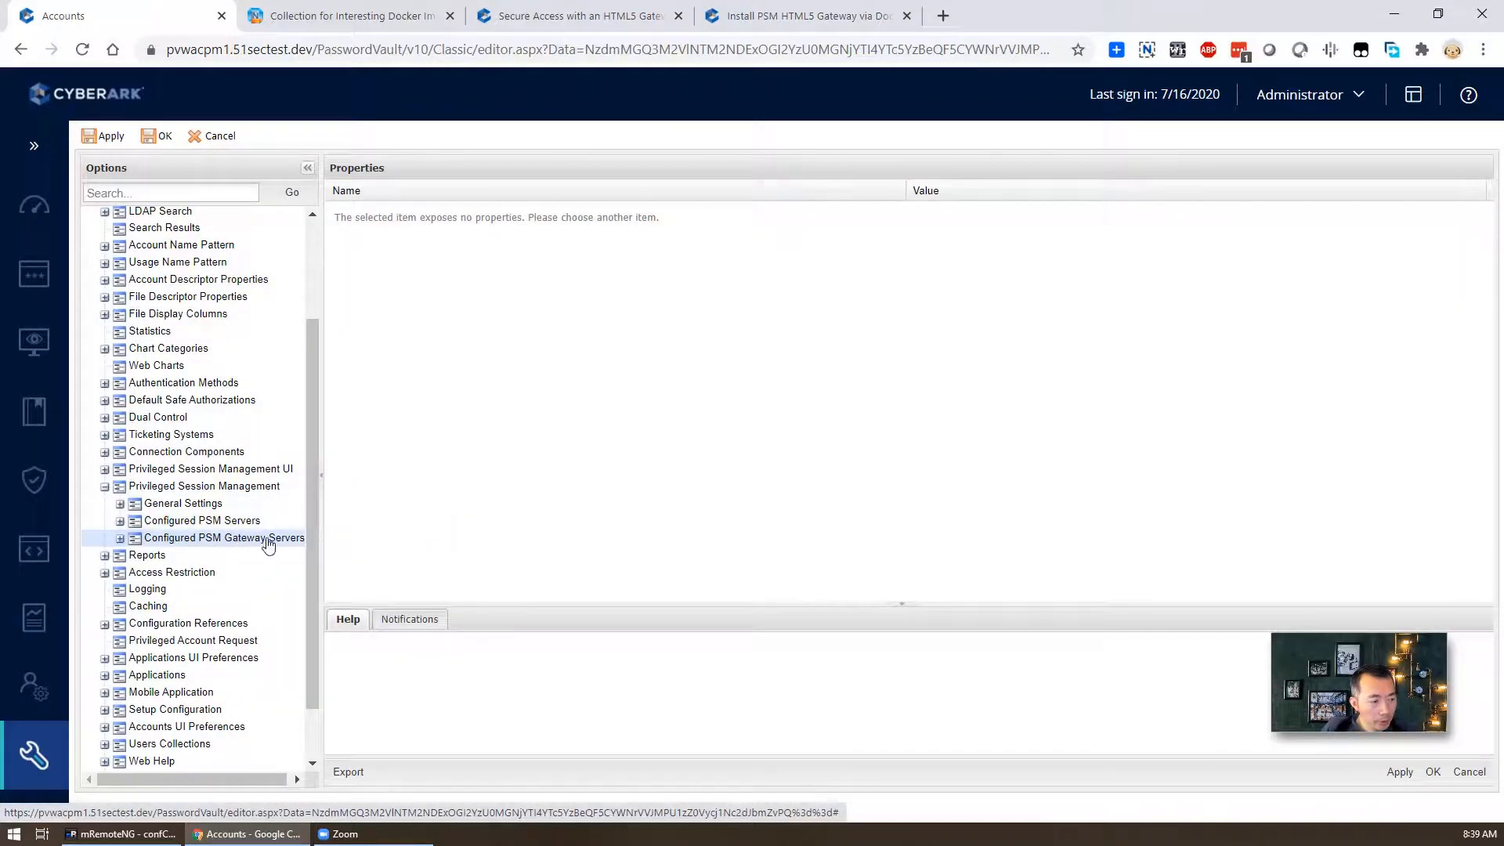
- Add a PSM Gateway server entry with ID and Name html5
click(120, 539)
right_click(266, 545)
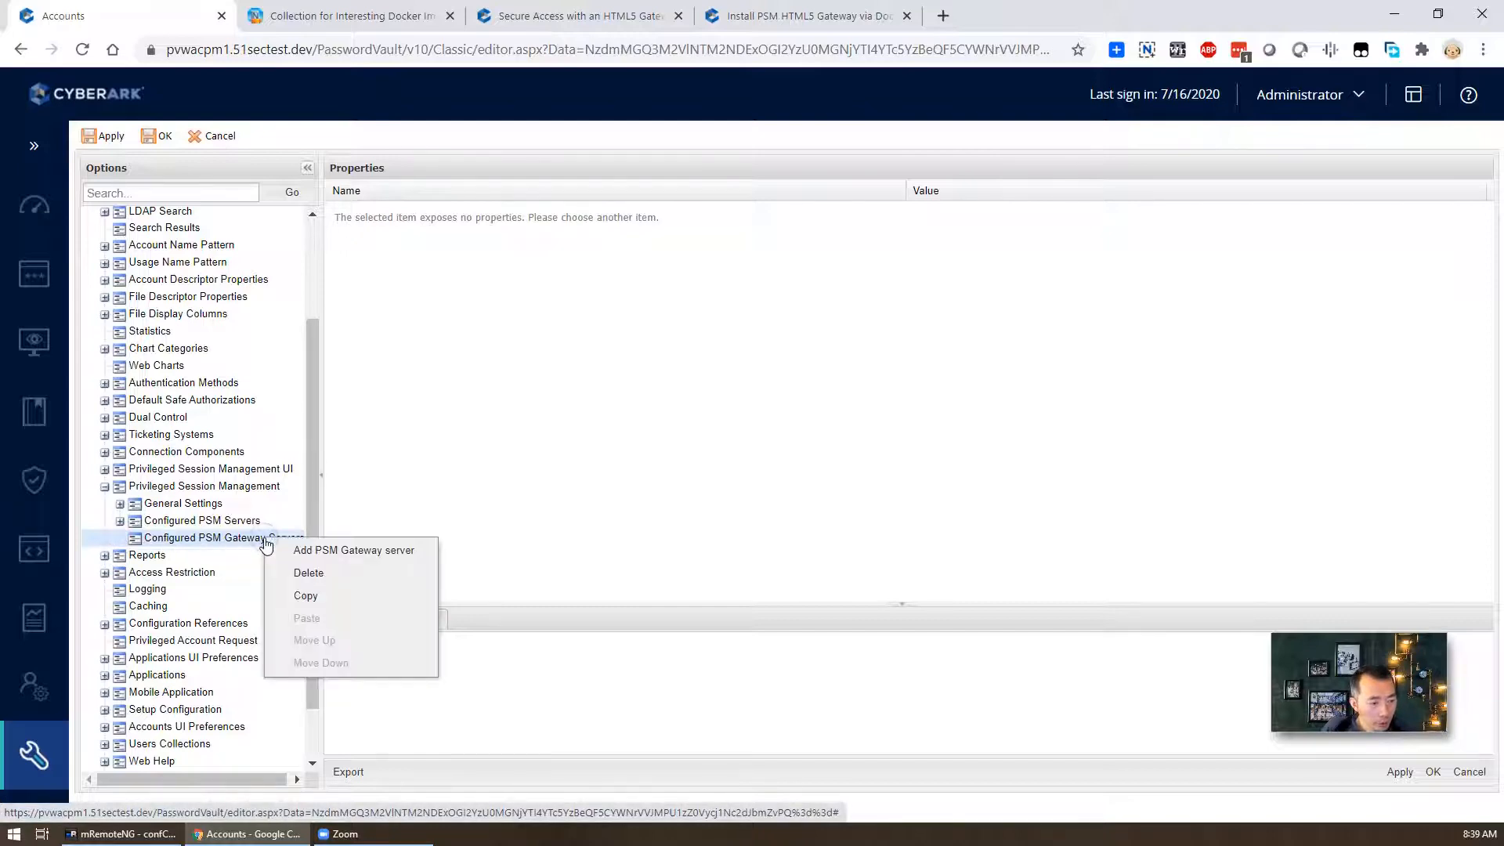
click(369, 554)
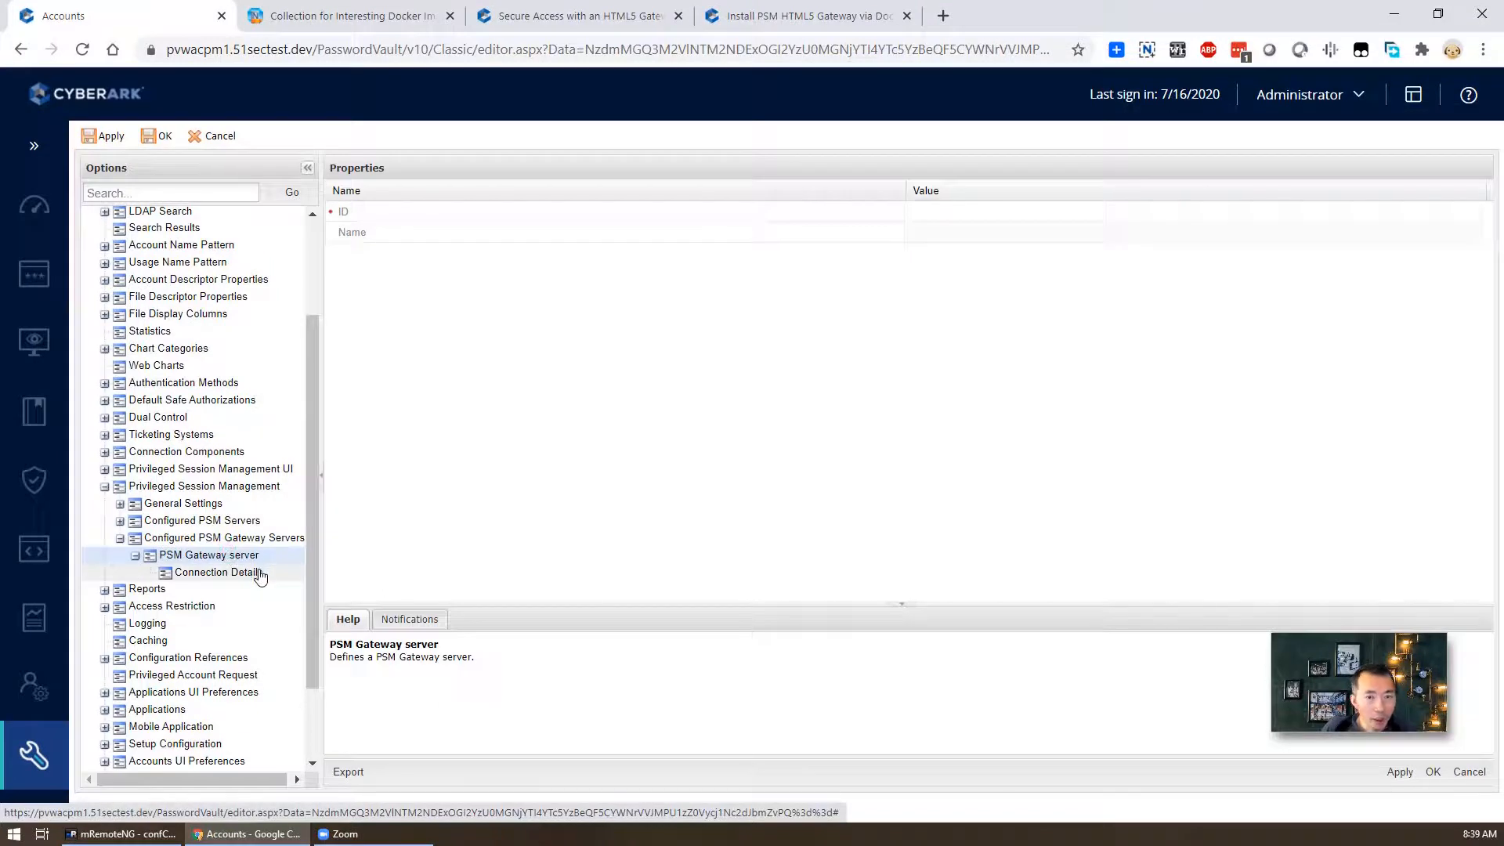
click(949, 211)
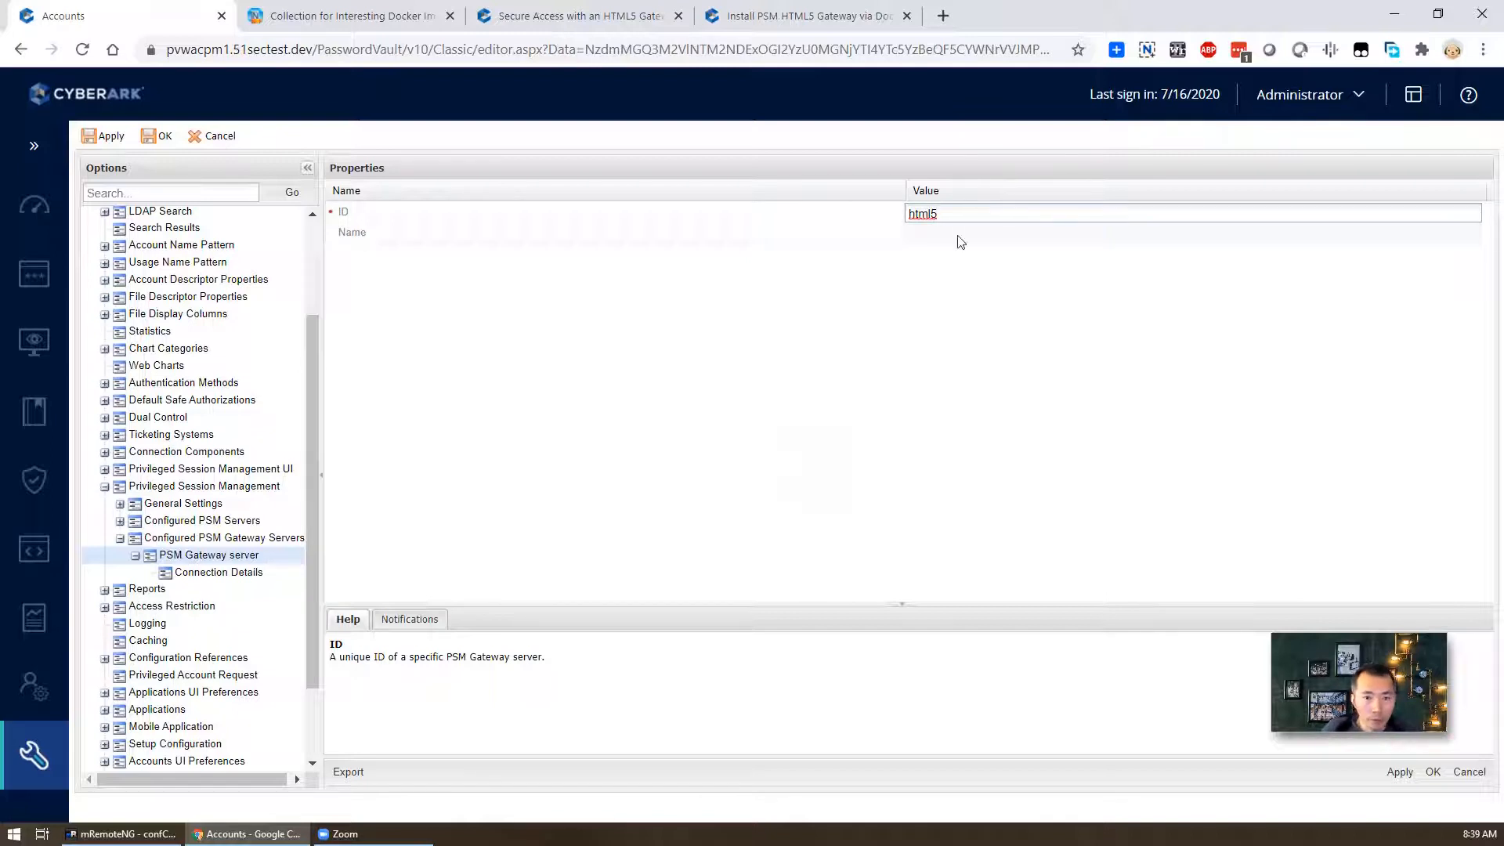
click(960, 241)
text(html5)
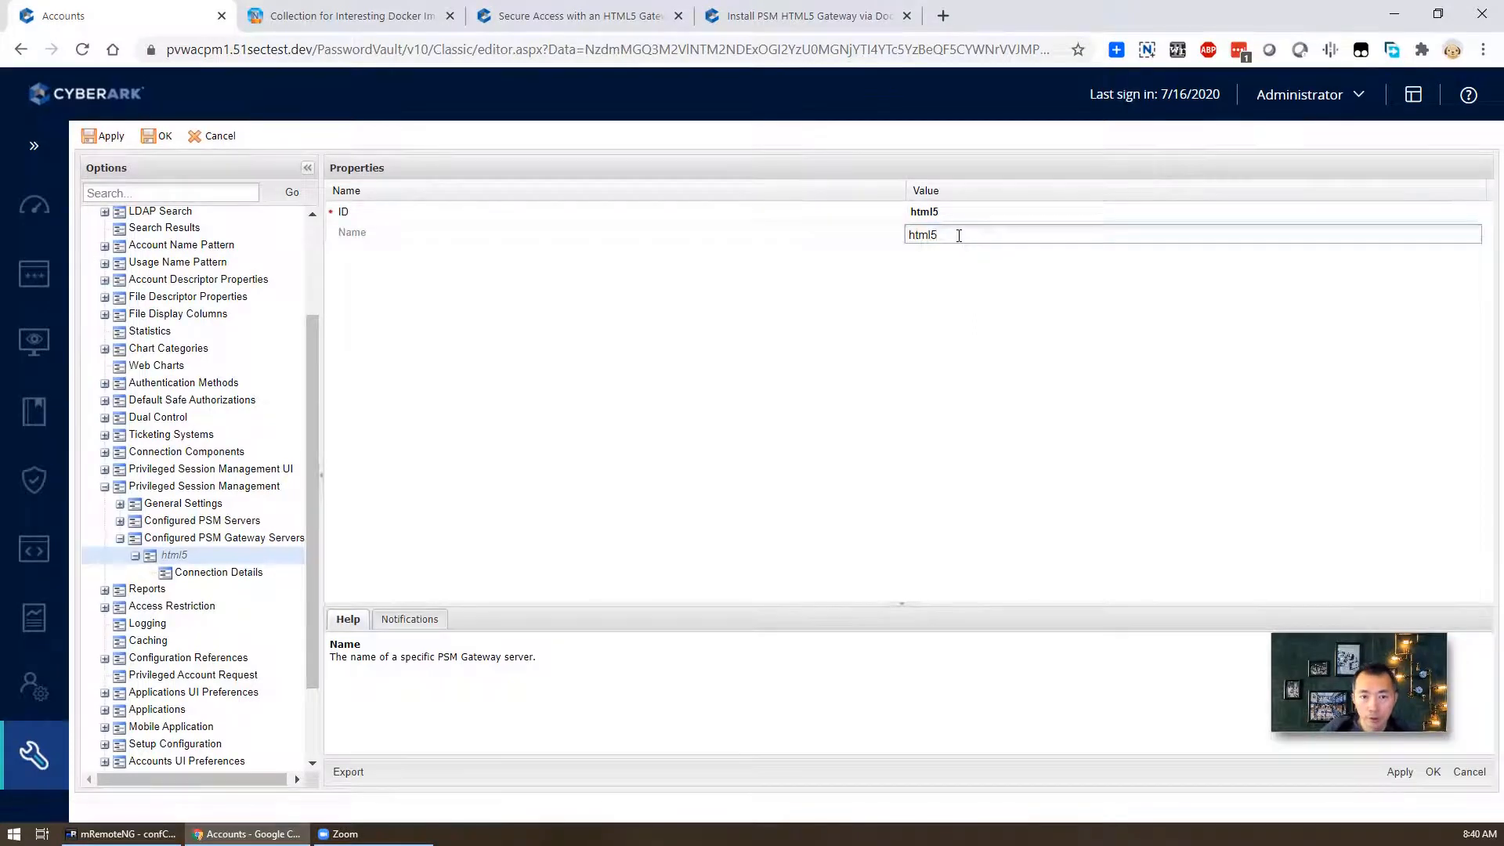
key(Tab)
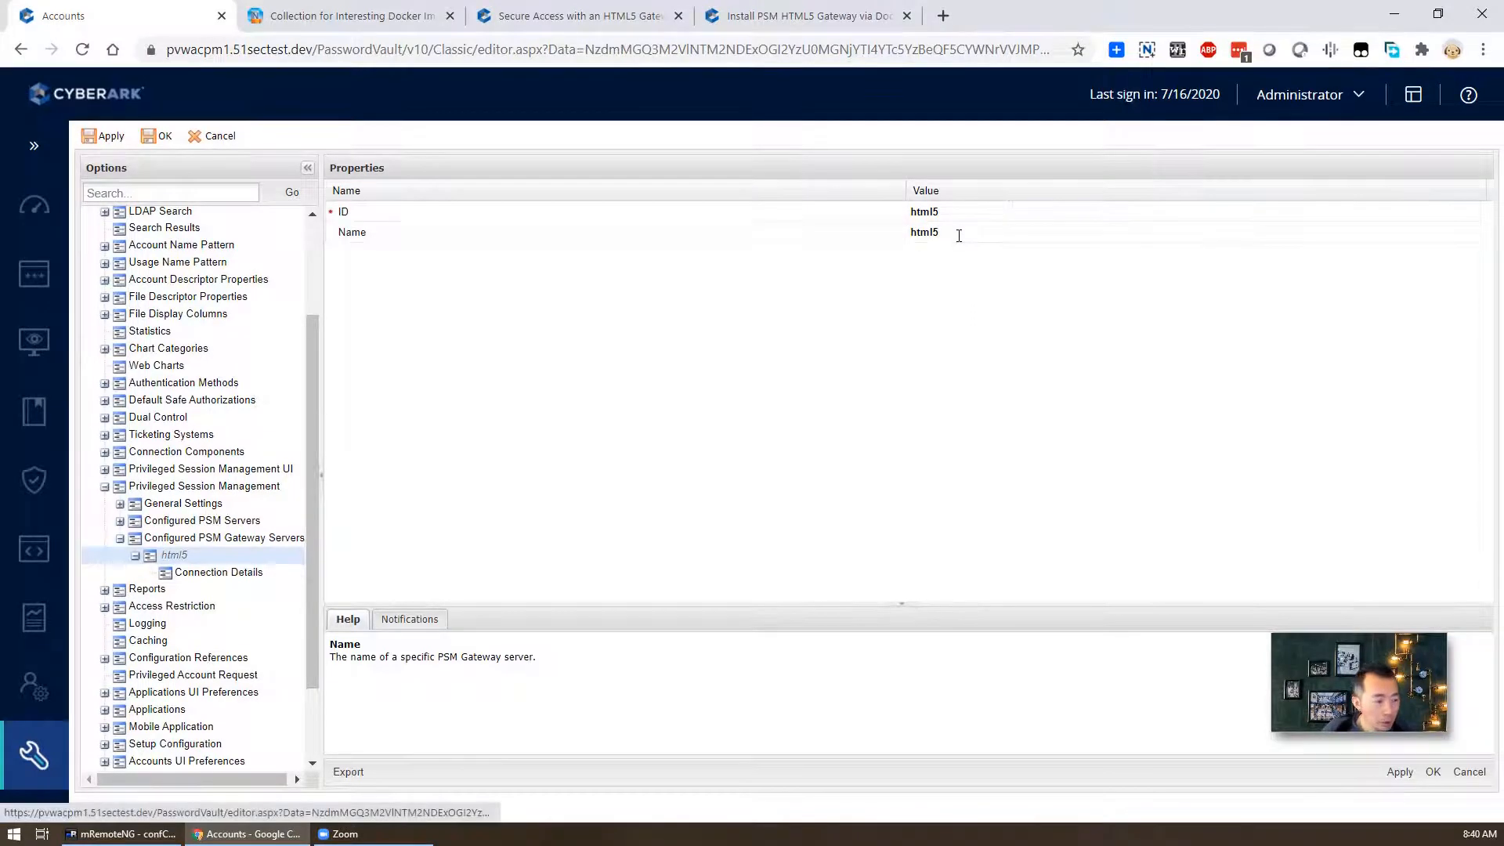
- Set the html5 gateway's Connection Details address to 192.168.2.29
click(272, 574)
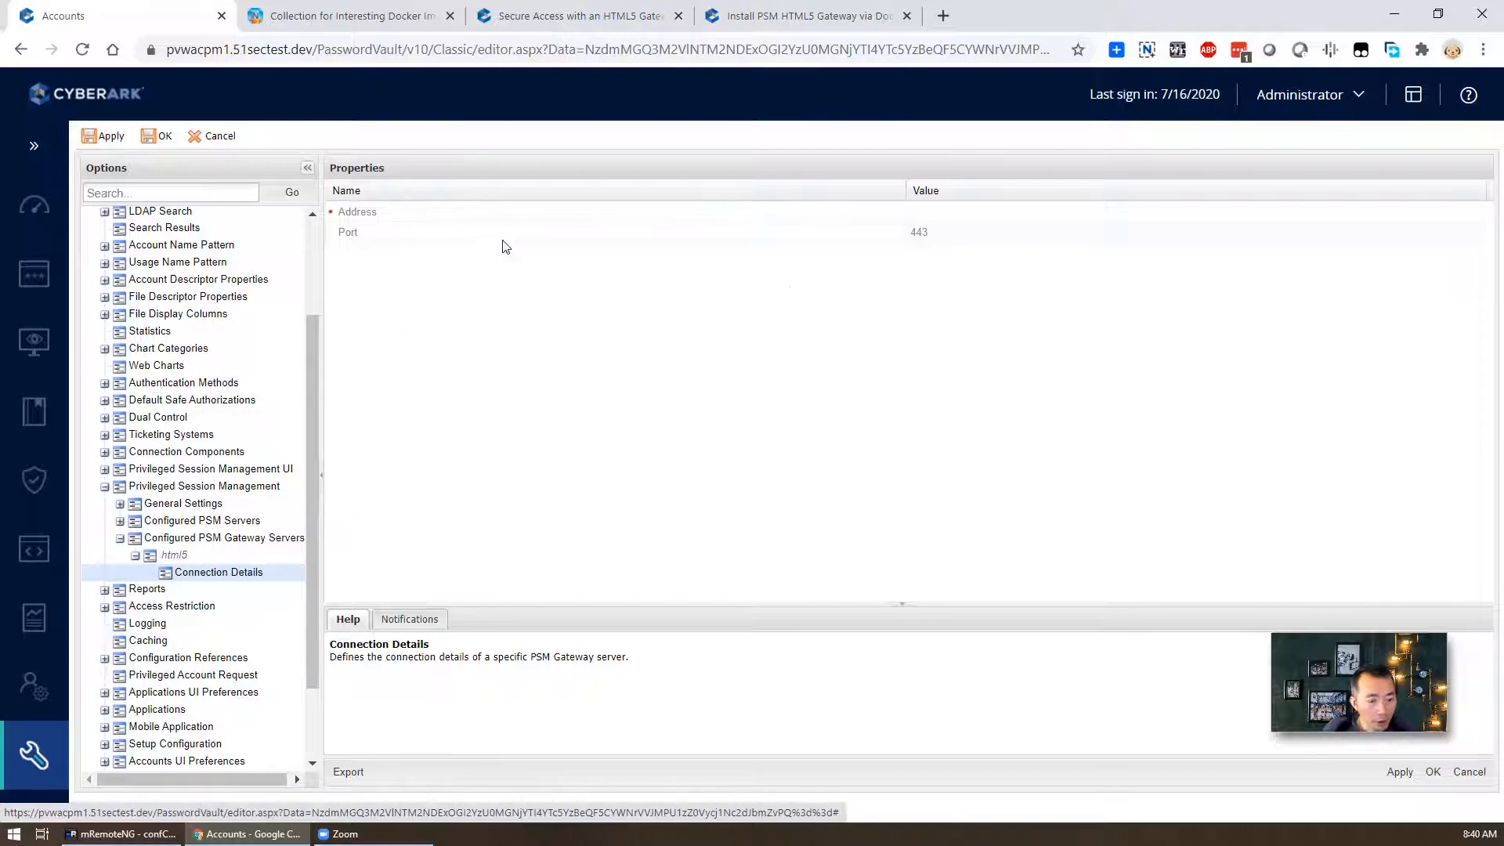
click(945, 212)
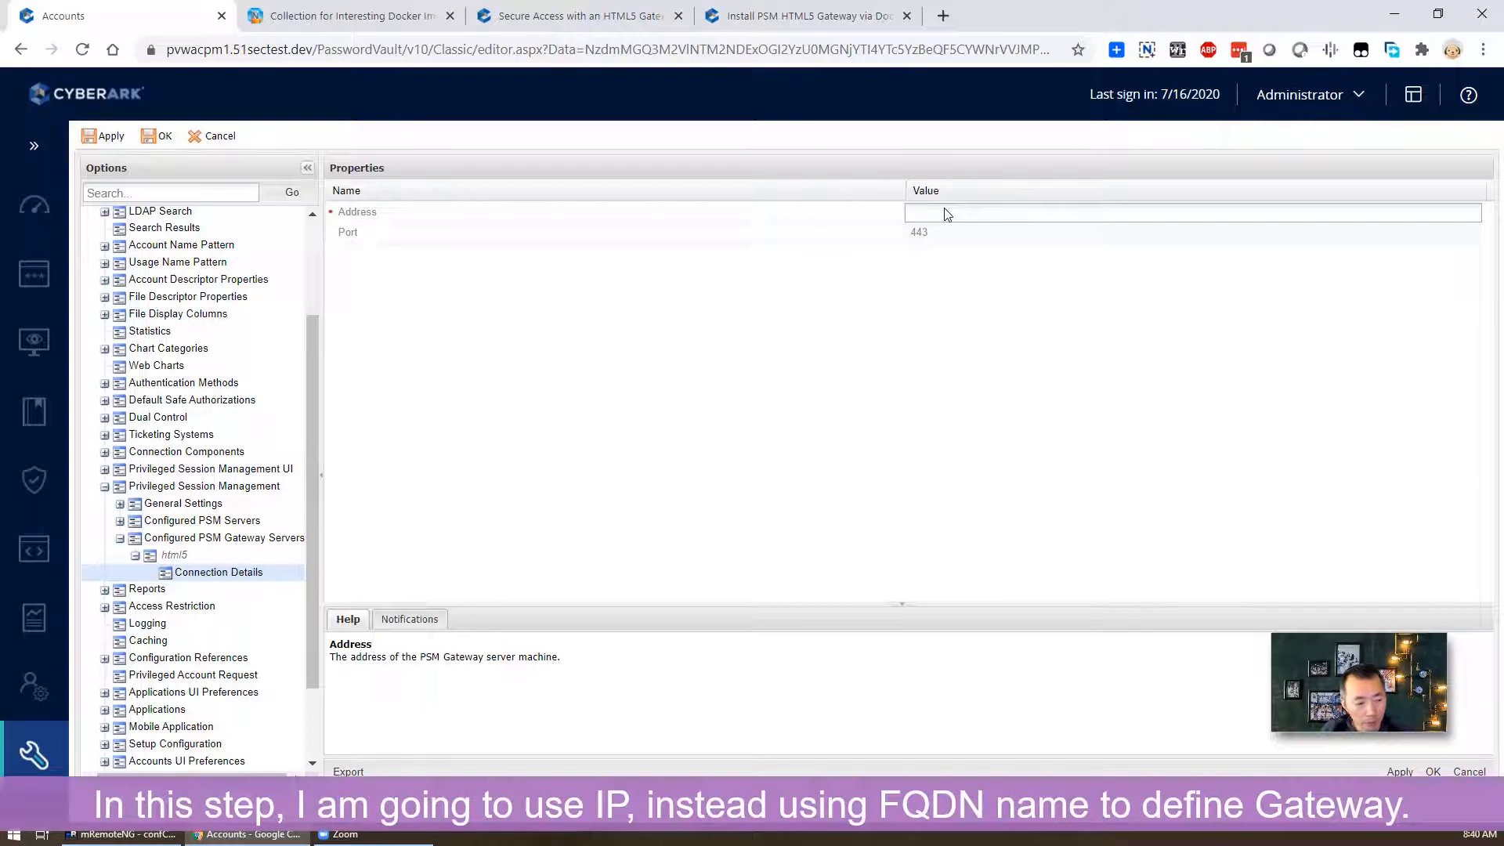
text(192)
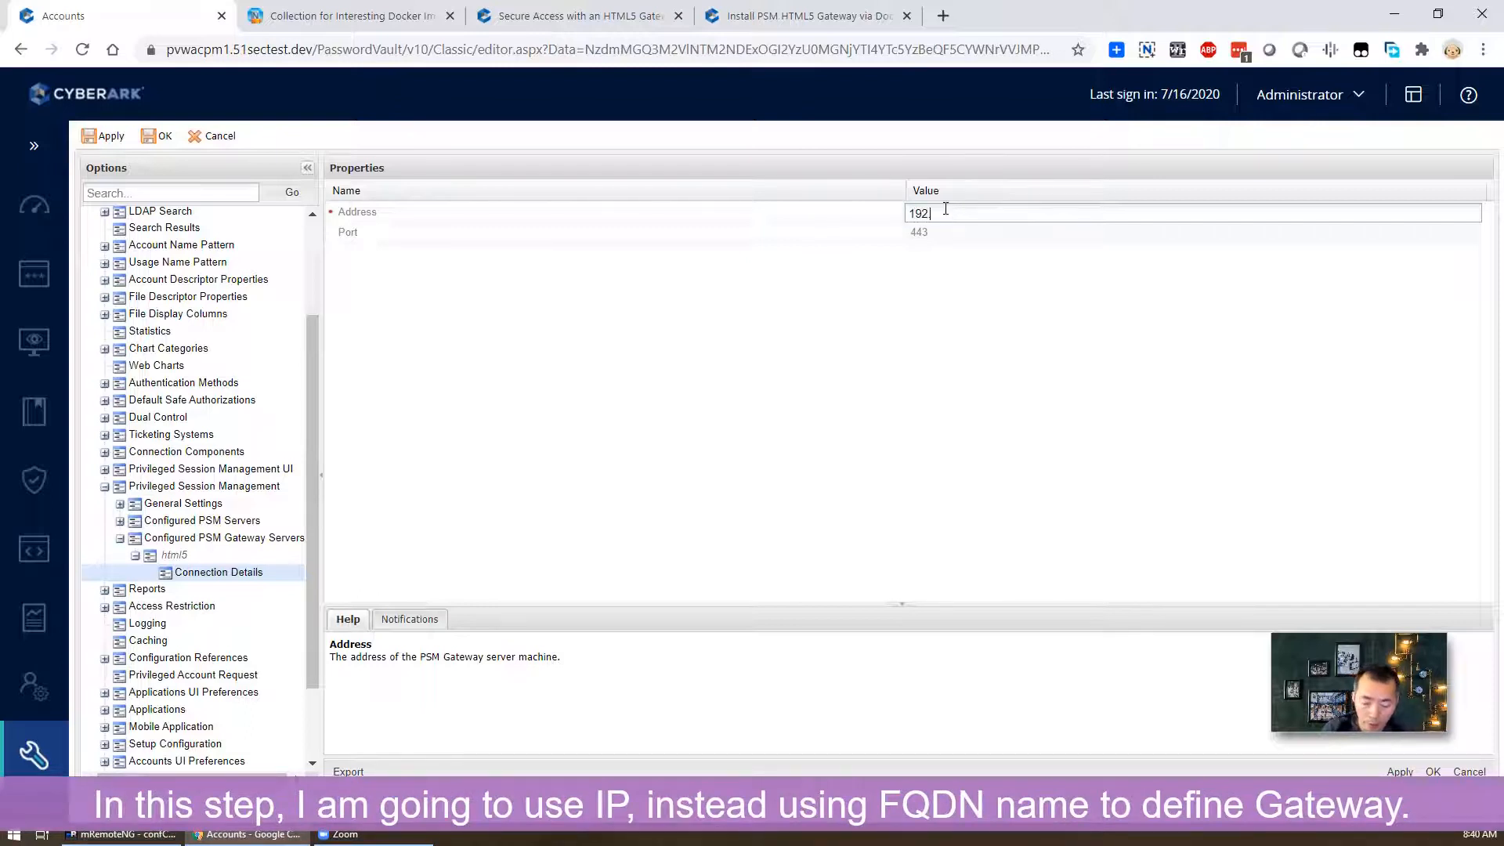
text(.168.2.29)
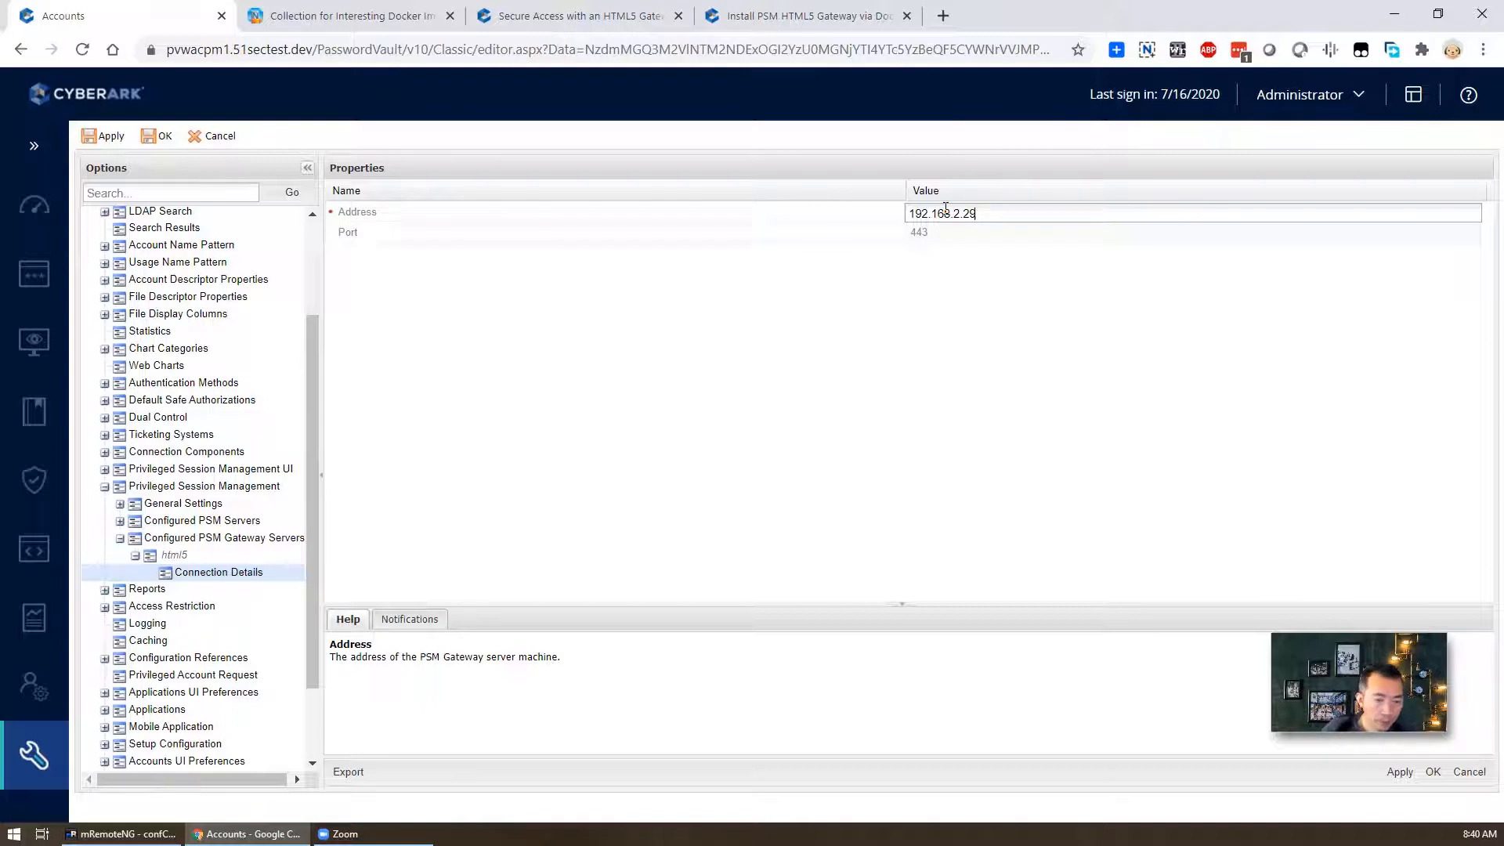
key(Return)
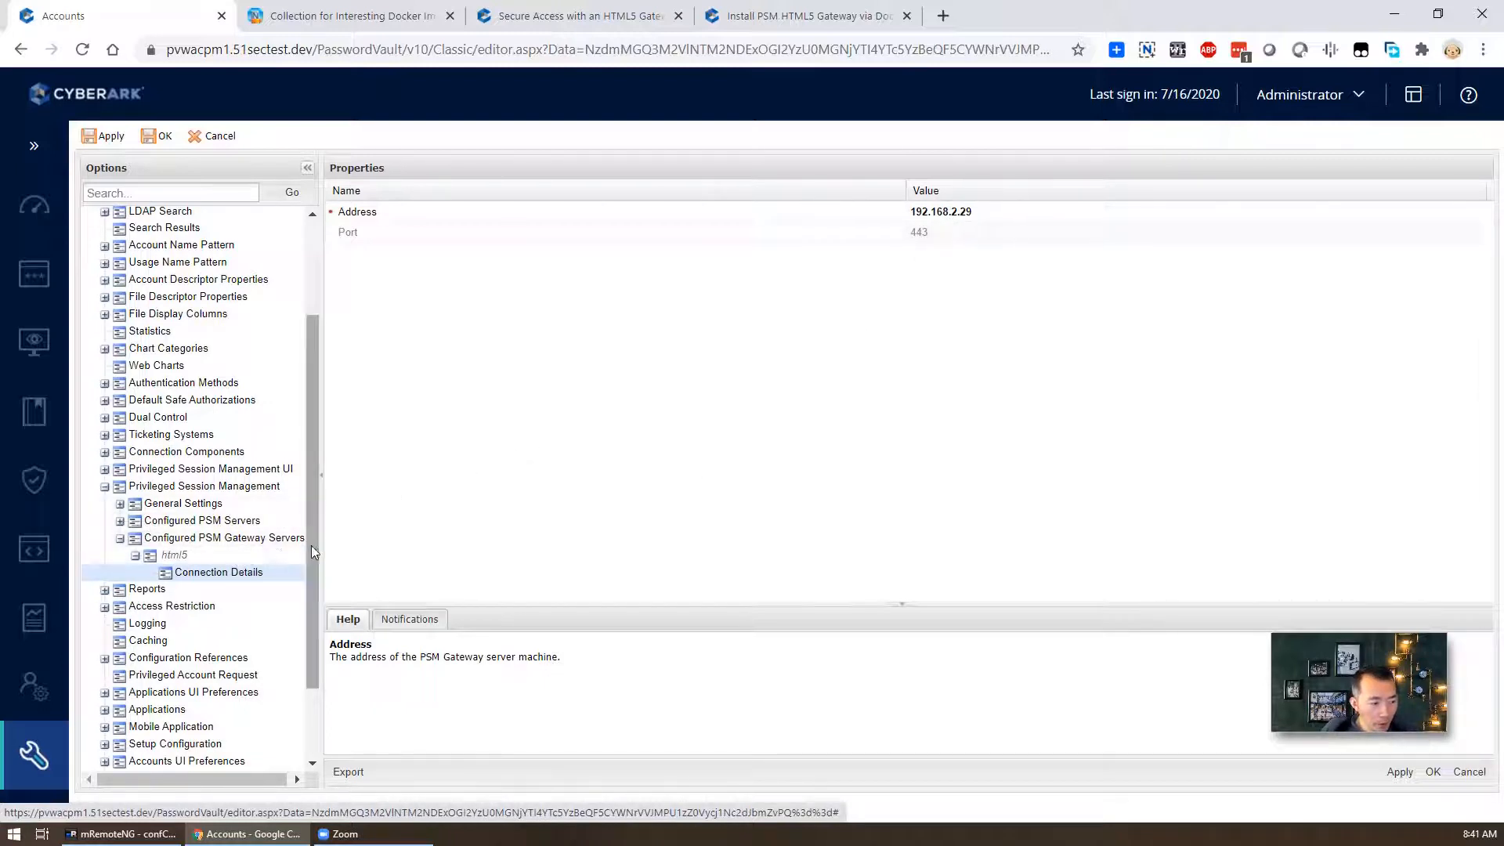
- Apply the options, then expand Configured PSM Servers > PSMServer
click(1399, 771)
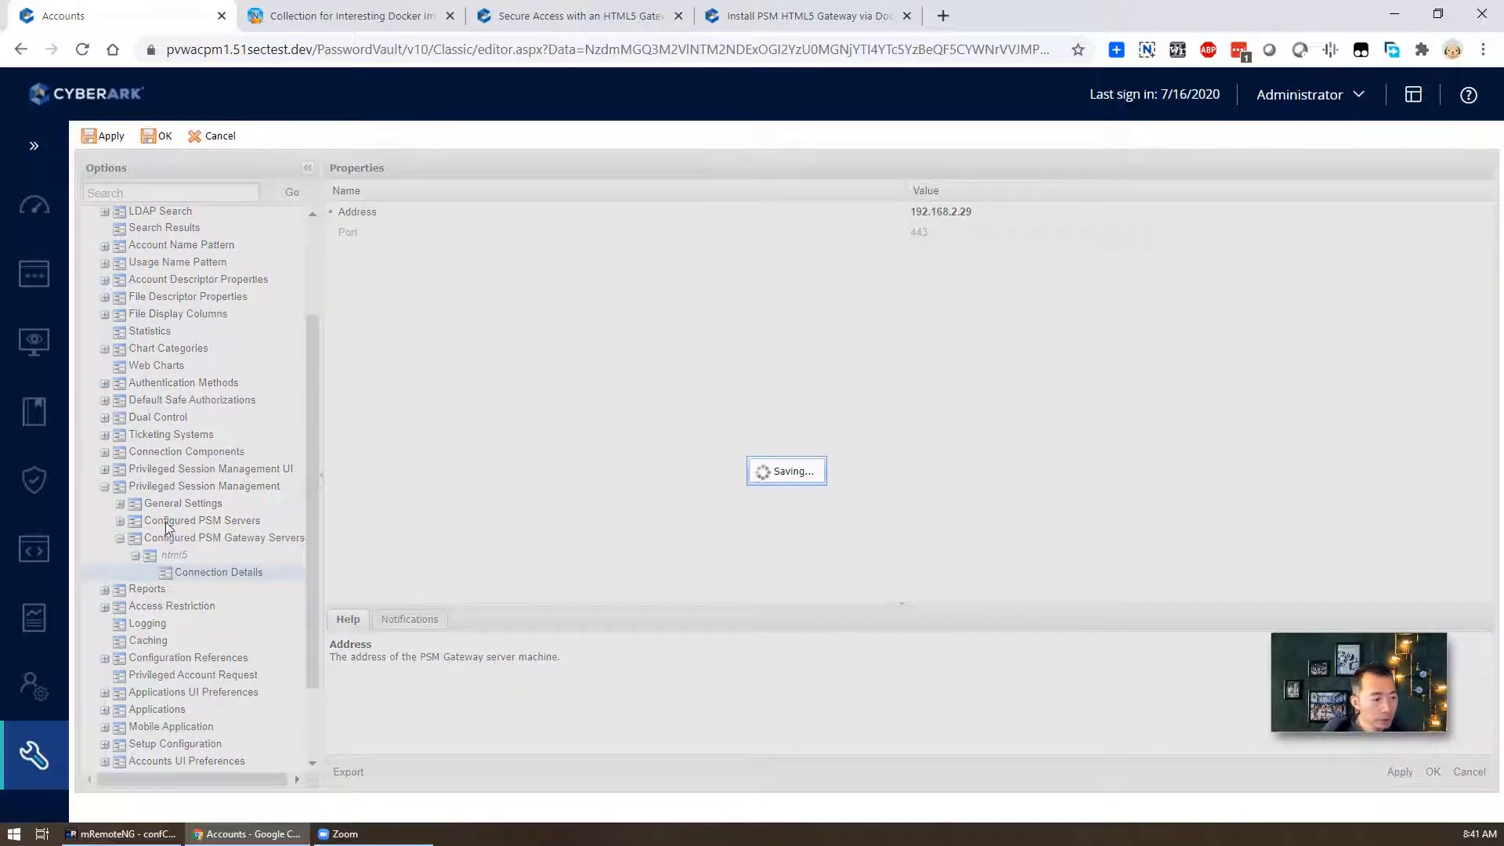
click(785, 480)
click(120, 520)
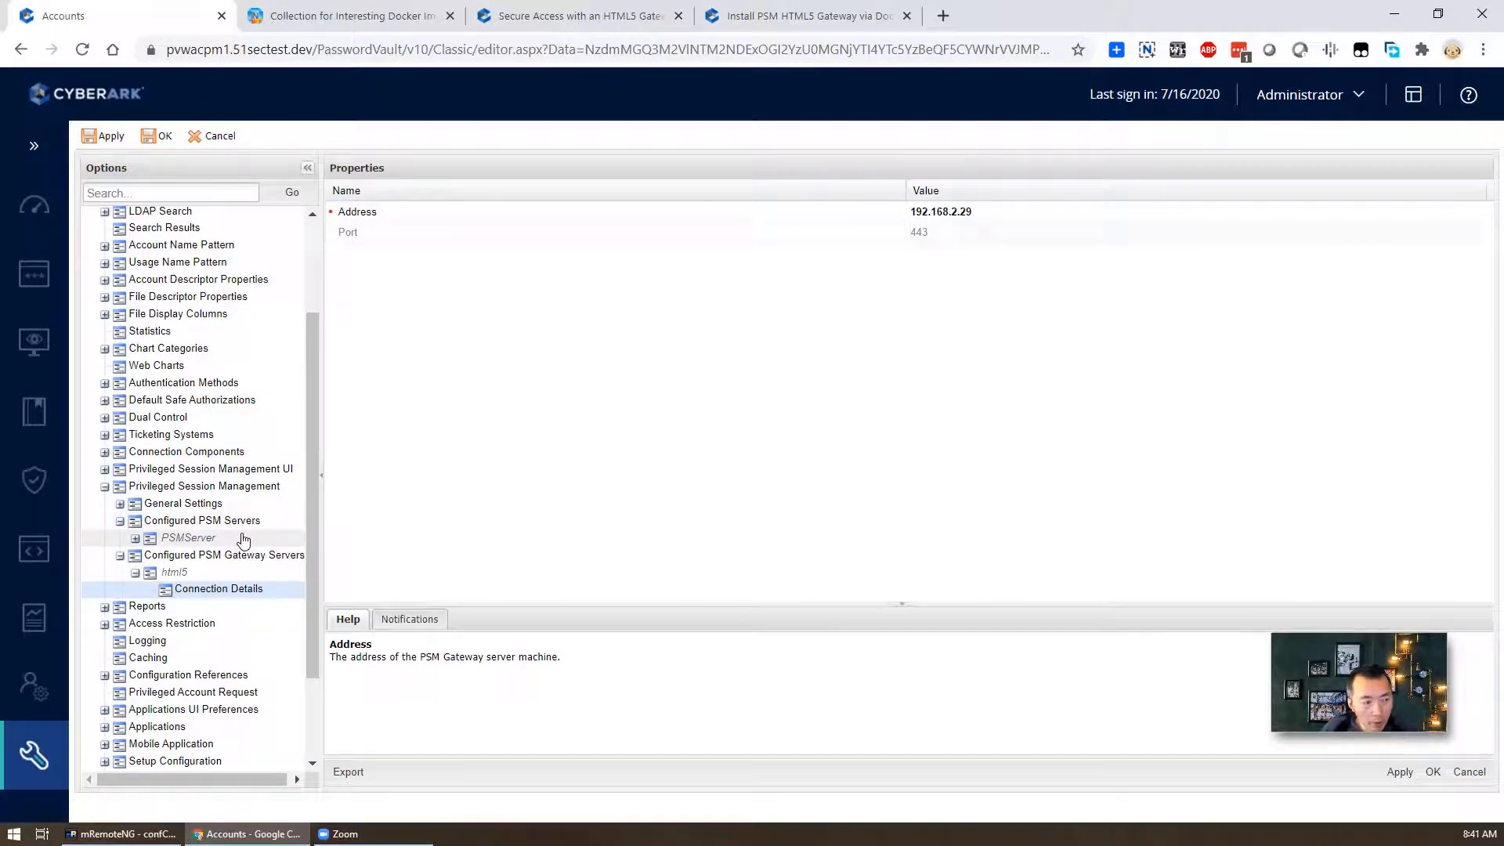
click(135, 538)
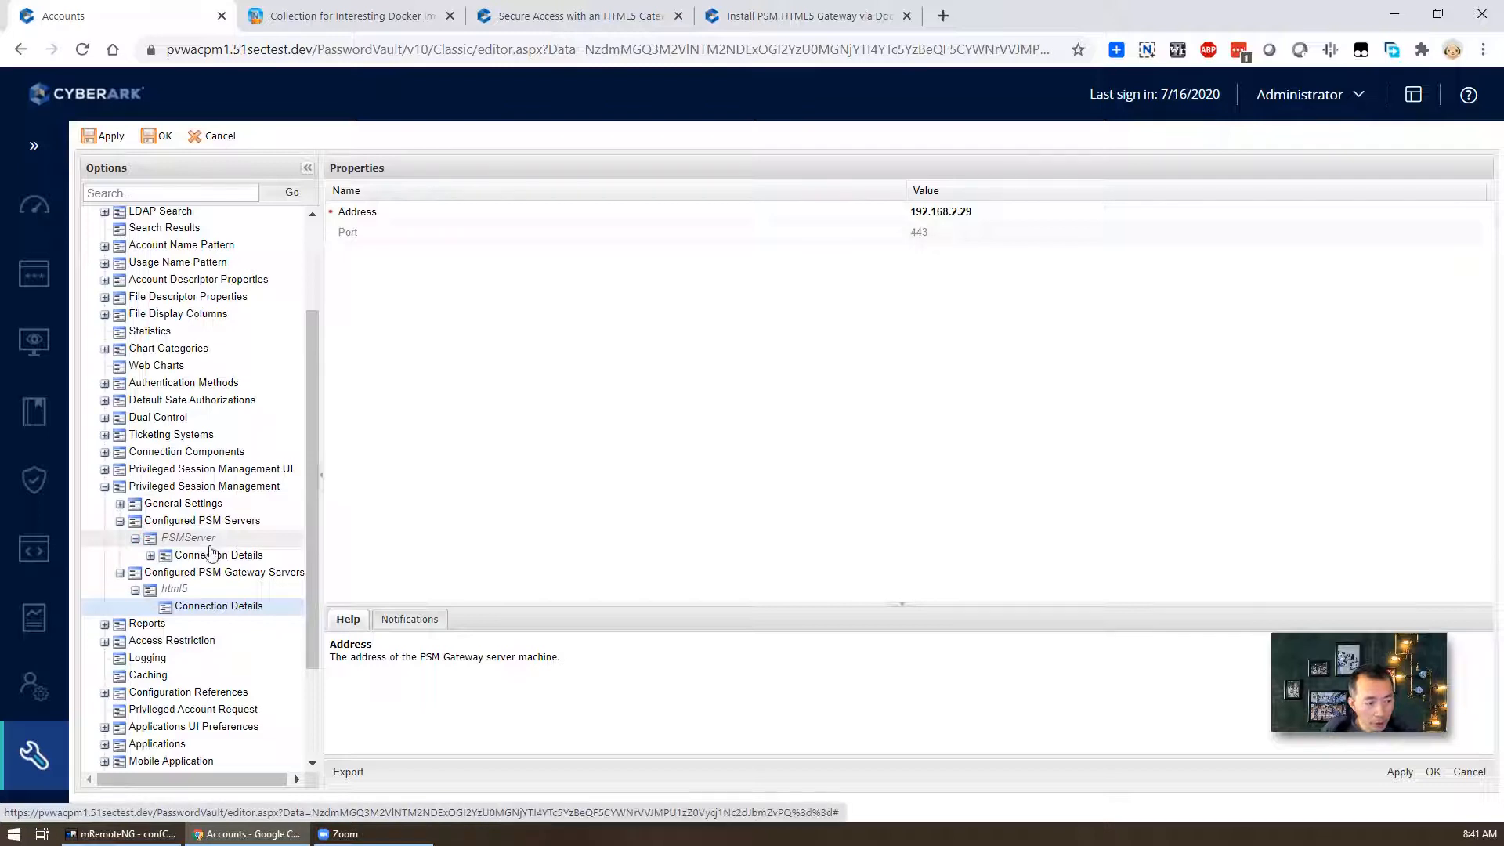
- Expand PSMServer's Connection Details to view its Server and TS Gateway properties
click(161, 556)
click(151, 555)
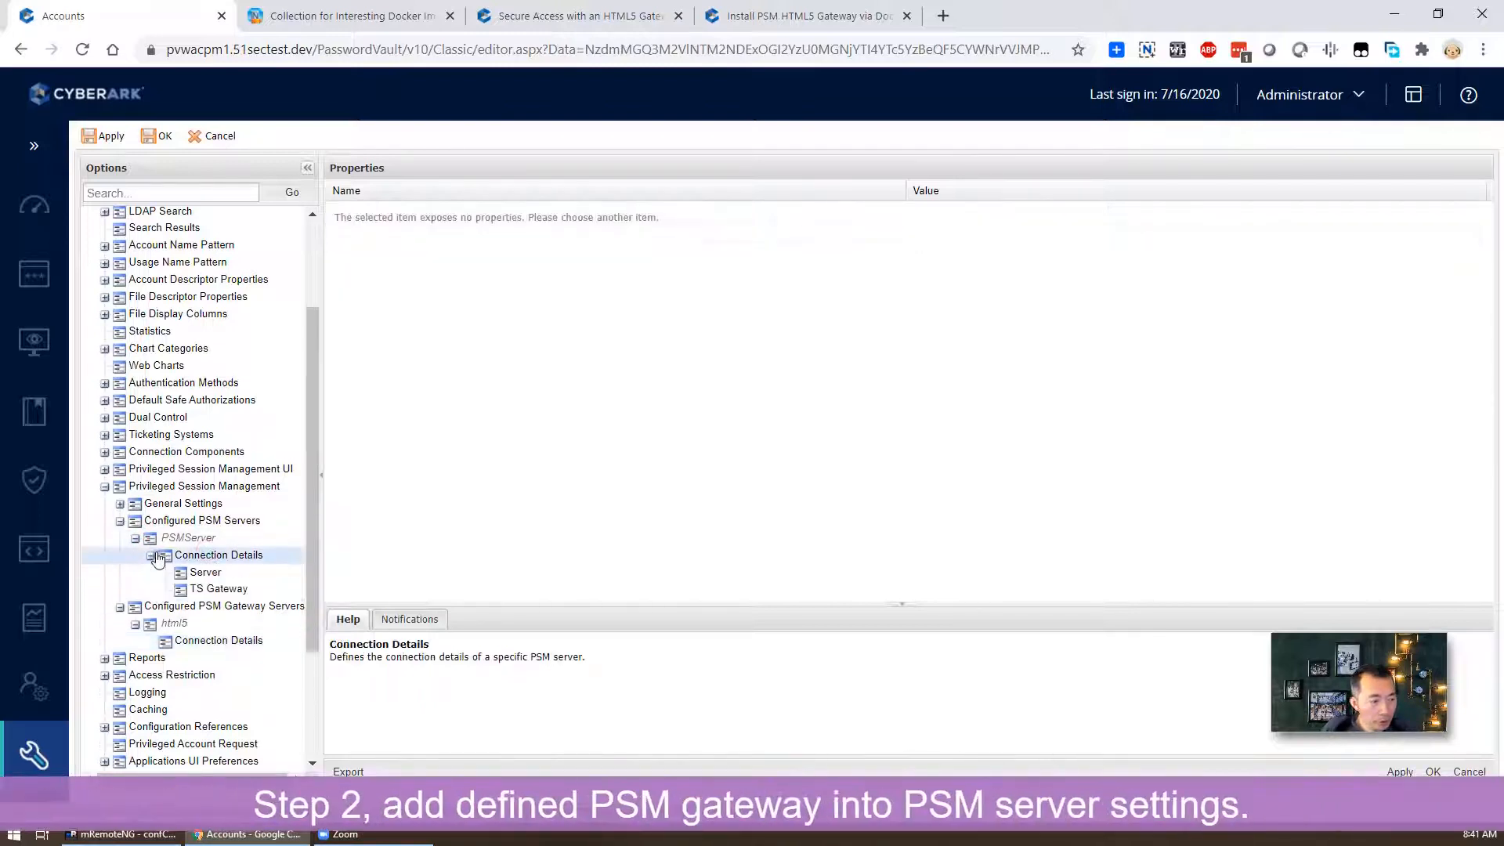
click(219, 574)
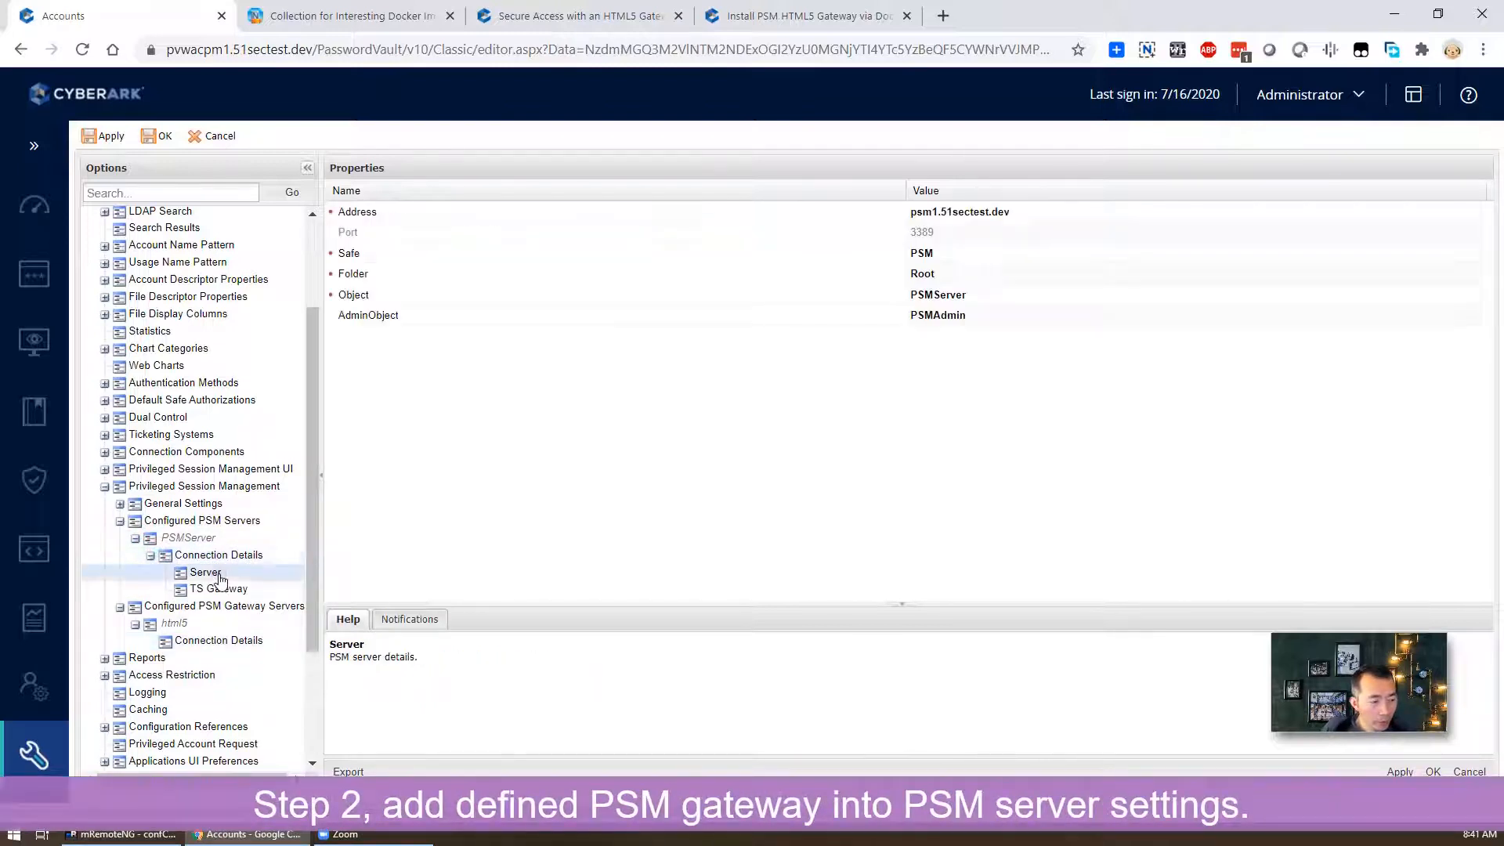
click(235, 589)
- Add a PSM Gateway under PSMServer's Connection Details with its ID set to html5
right_click(248, 560)
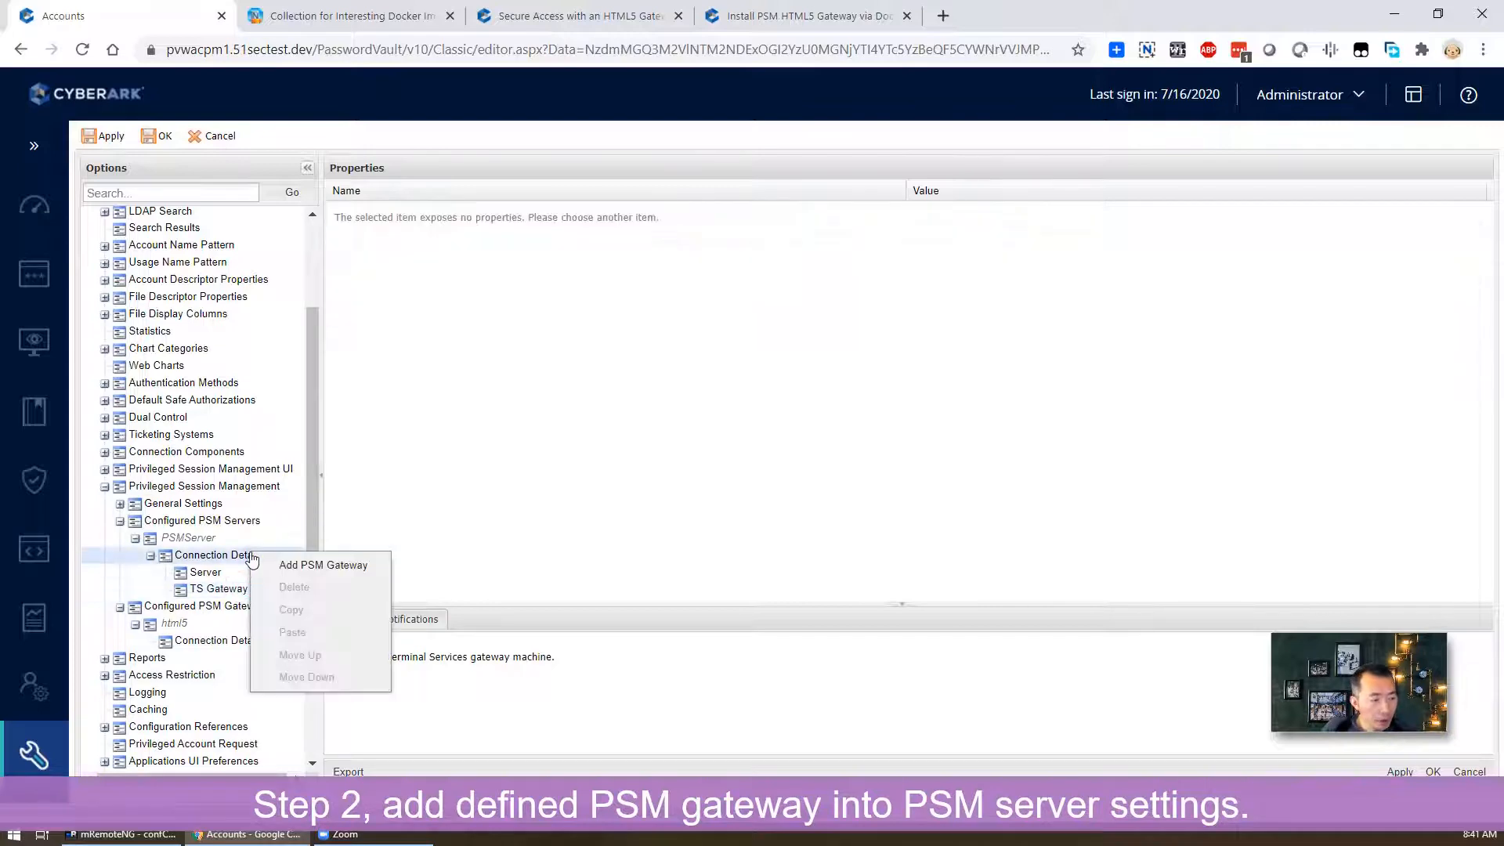
click(269, 566)
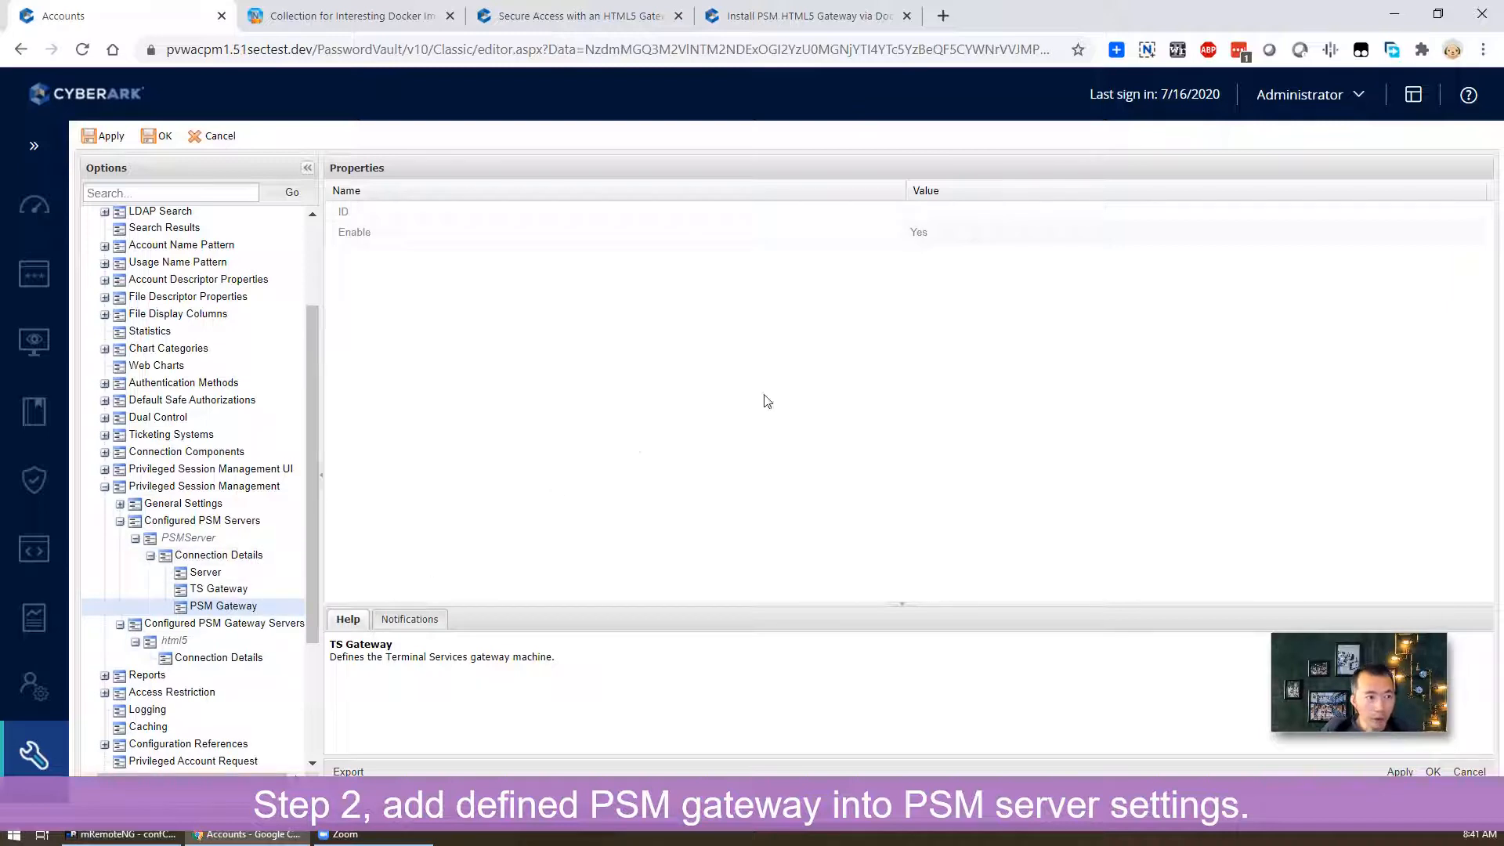
click(952, 213)
text(h)
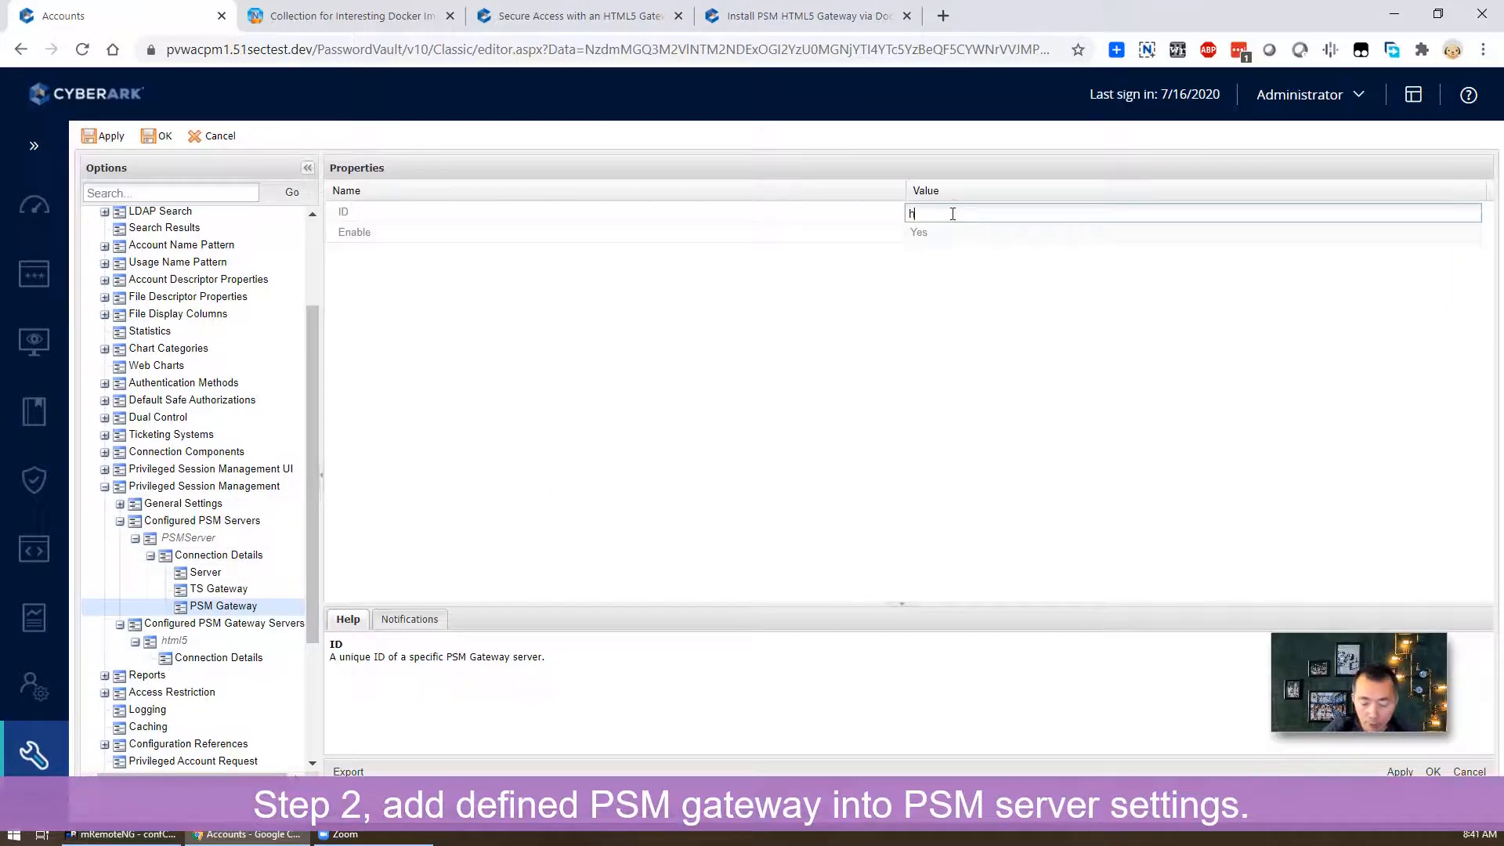
text(tml5)
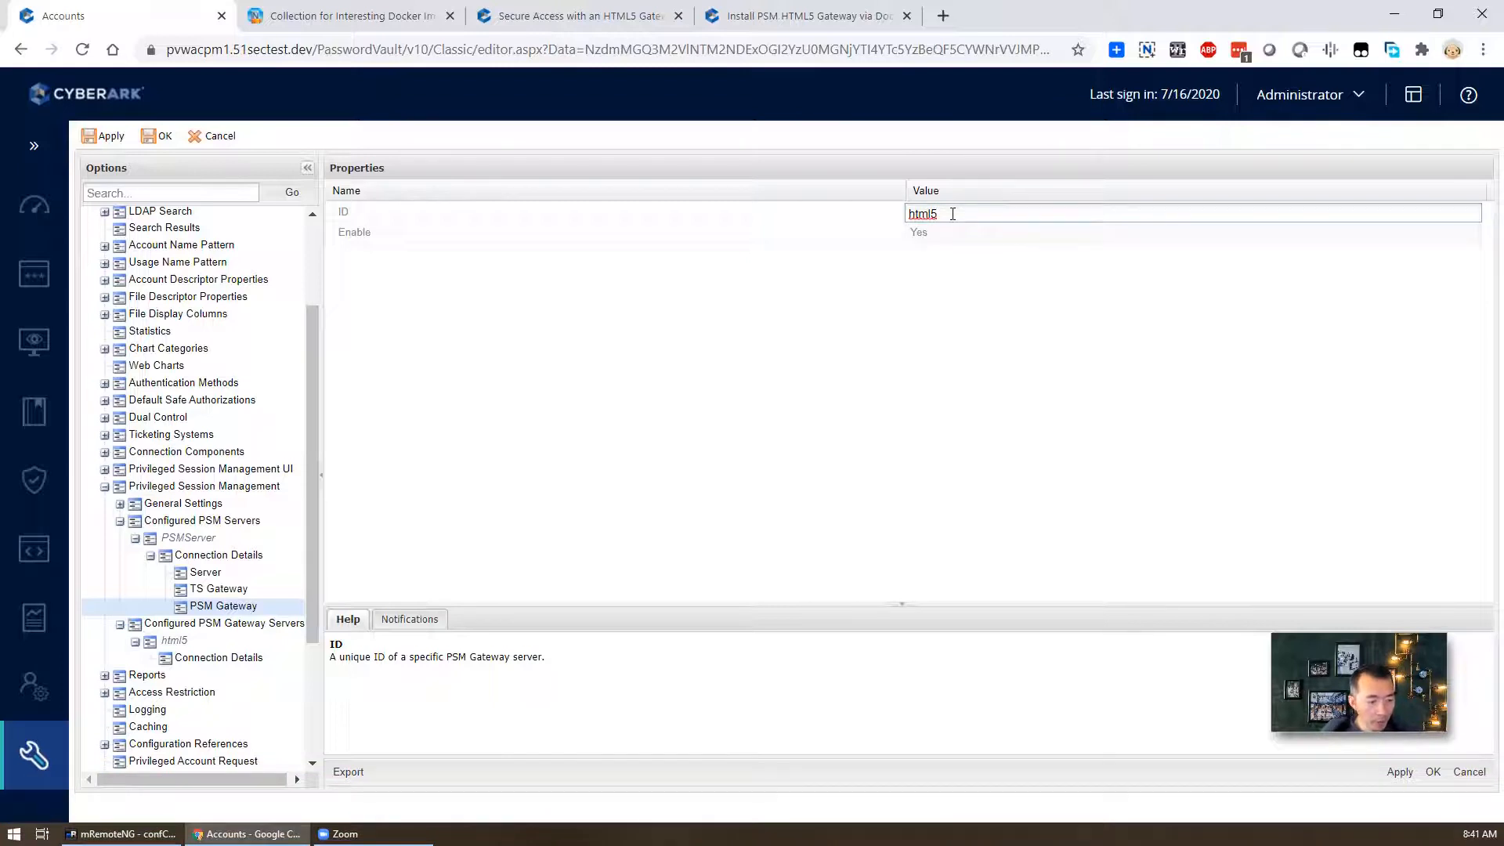
click(1070, 226)
click(296, 606)
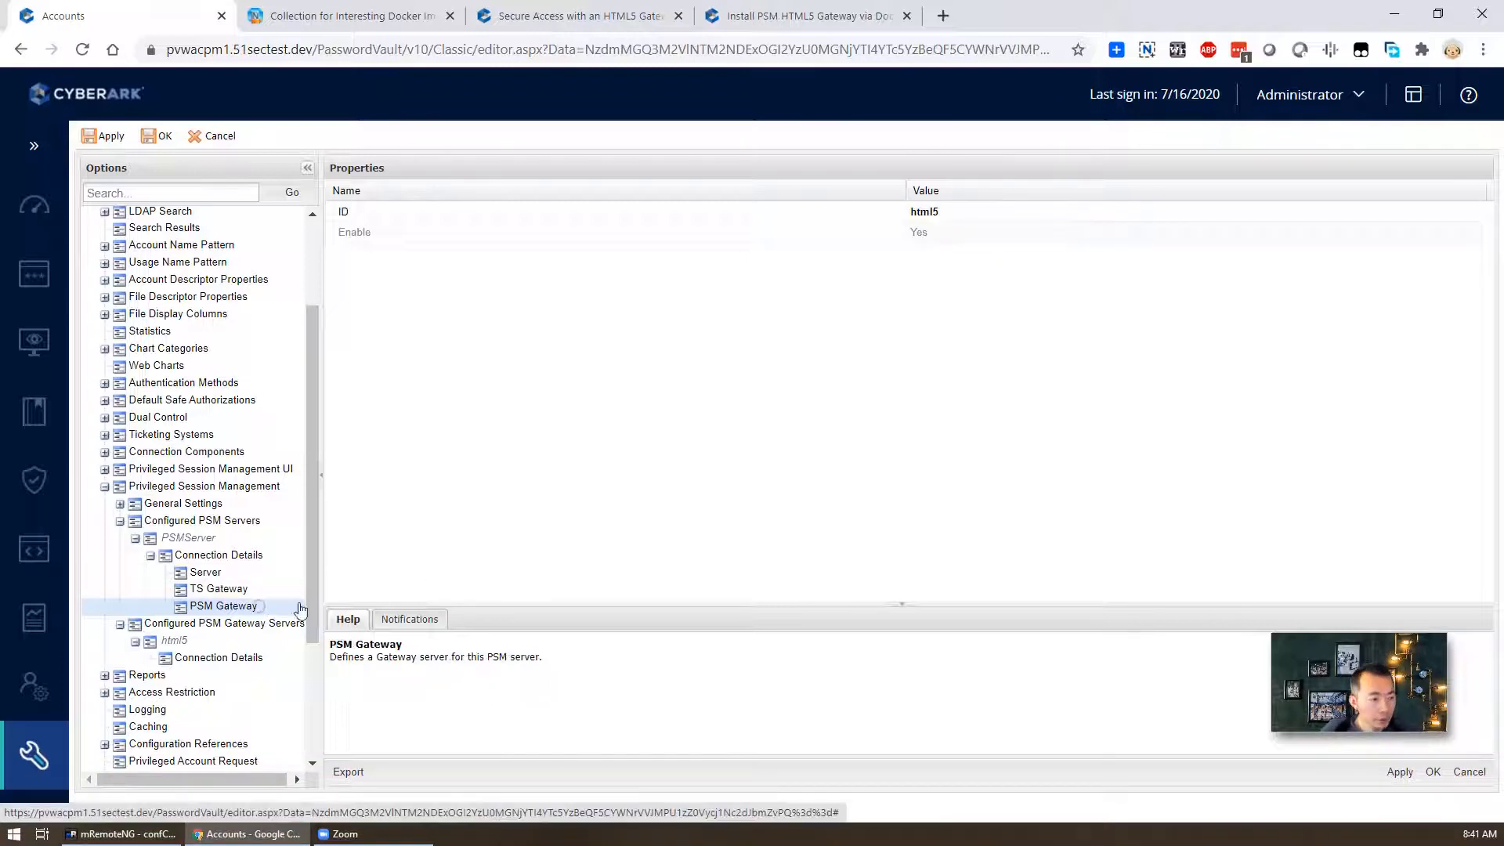
click(530, 555)
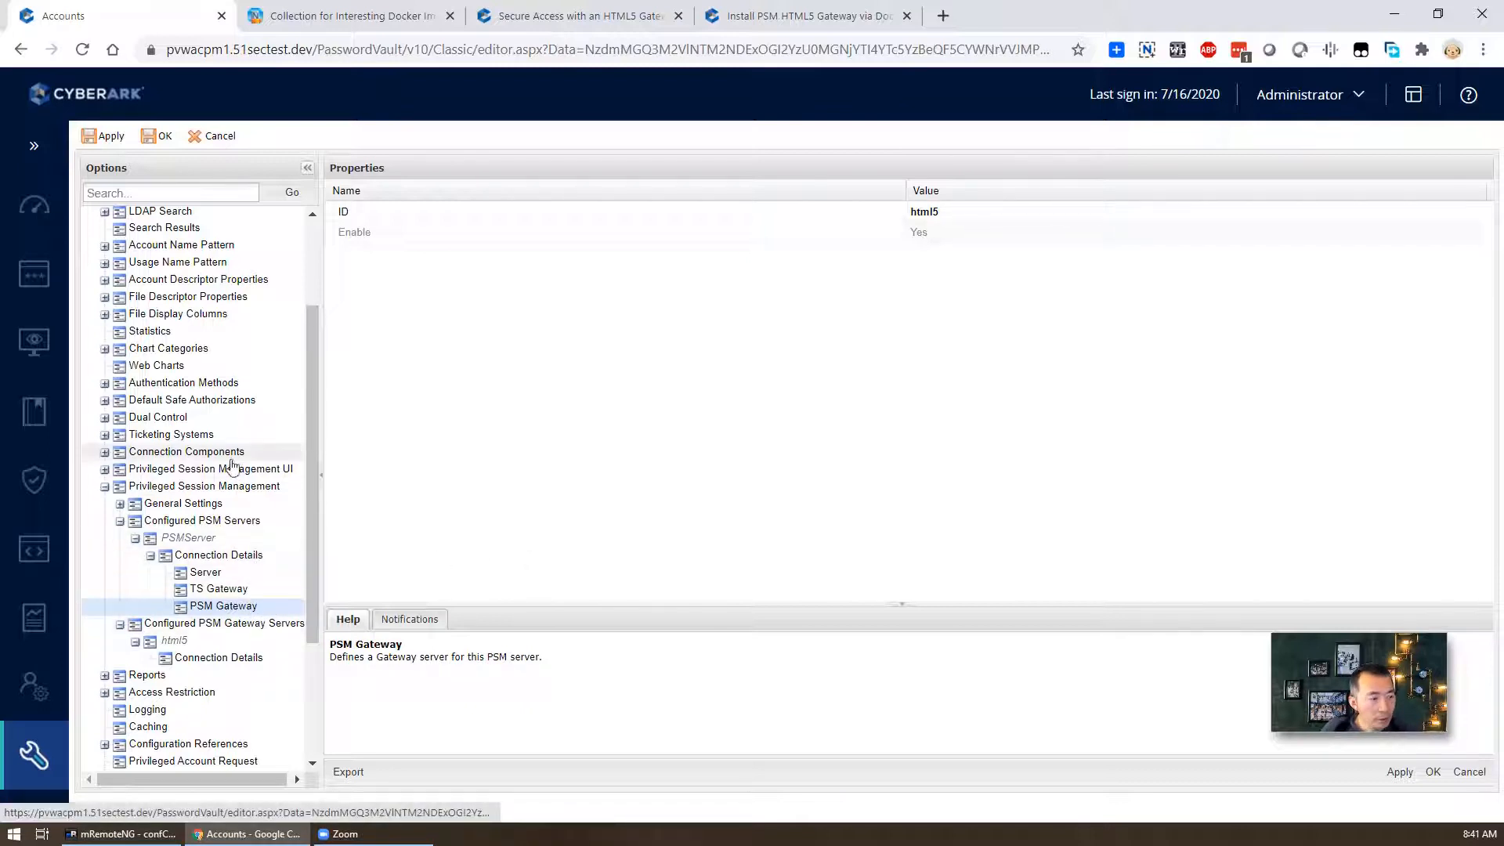
- Expand Connection Components > PSM-RDP > User Parameters to list its three existing parameters
click(104, 452)
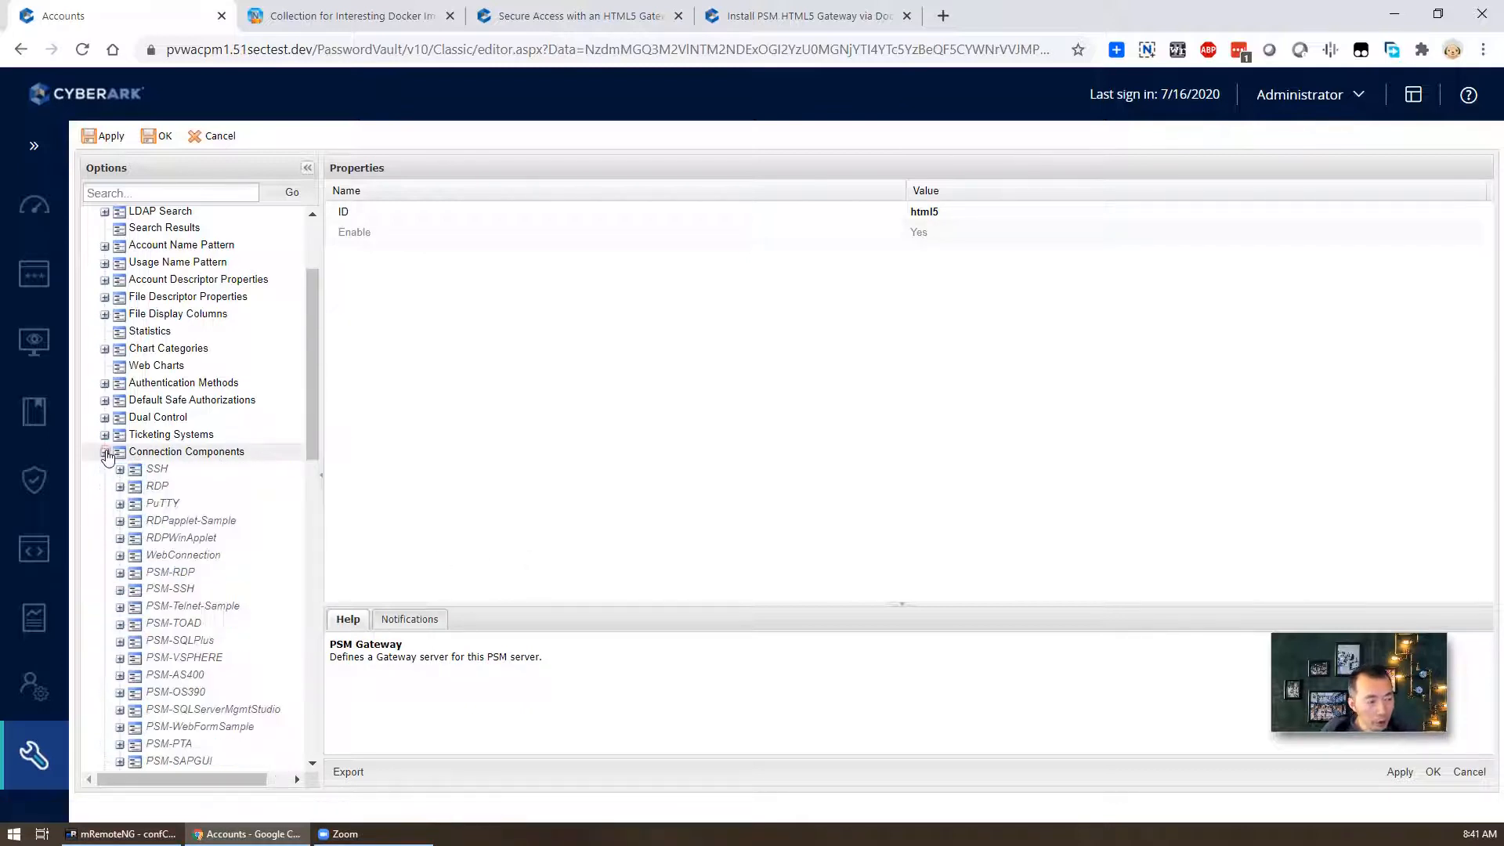
click(173, 573)
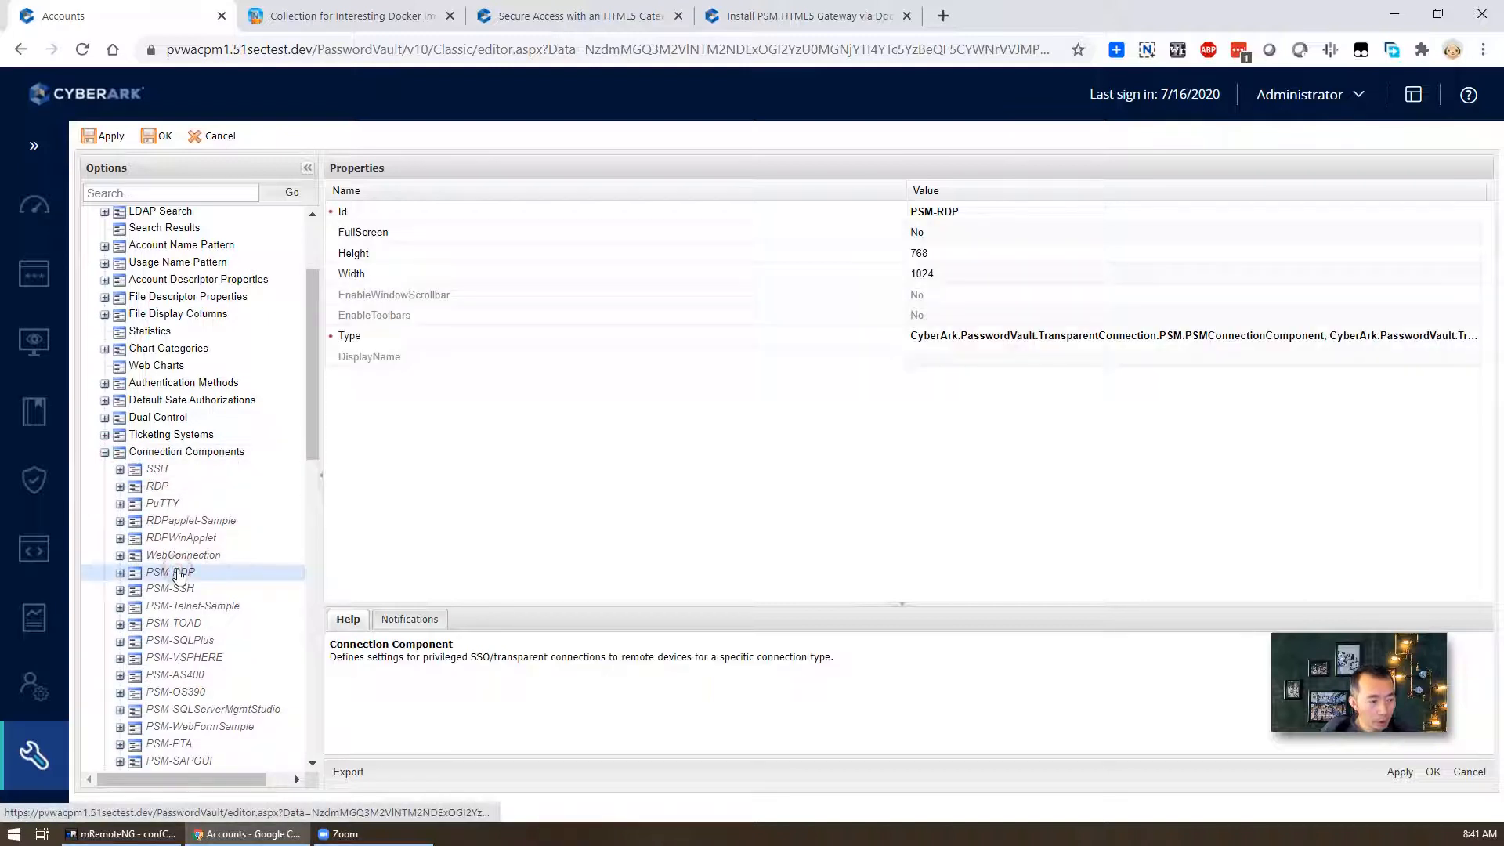
click(119, 572)
click(222, 607)
double_click(223, 608)
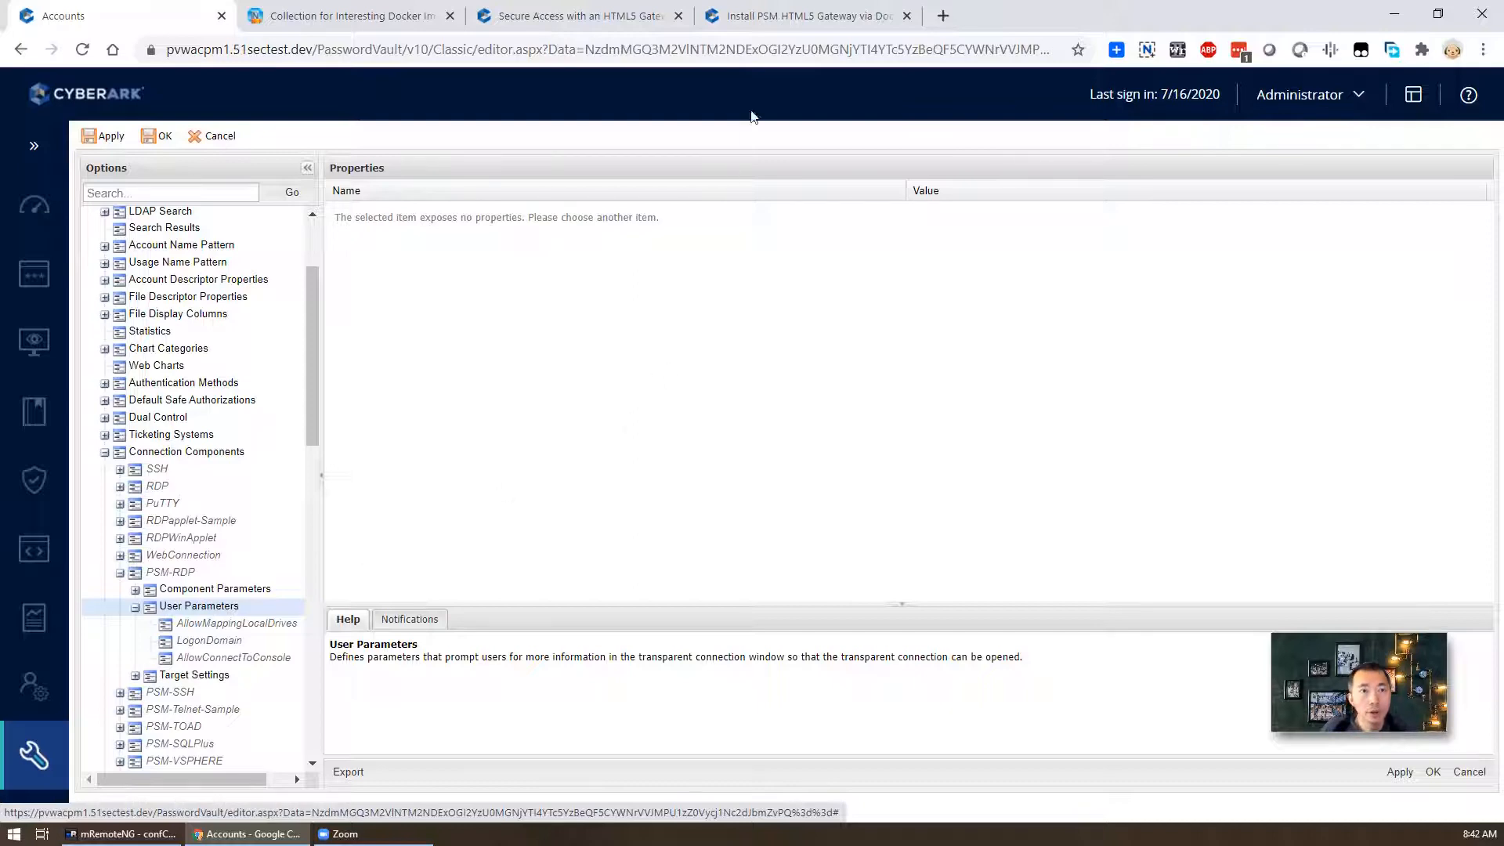
click(794, 15)
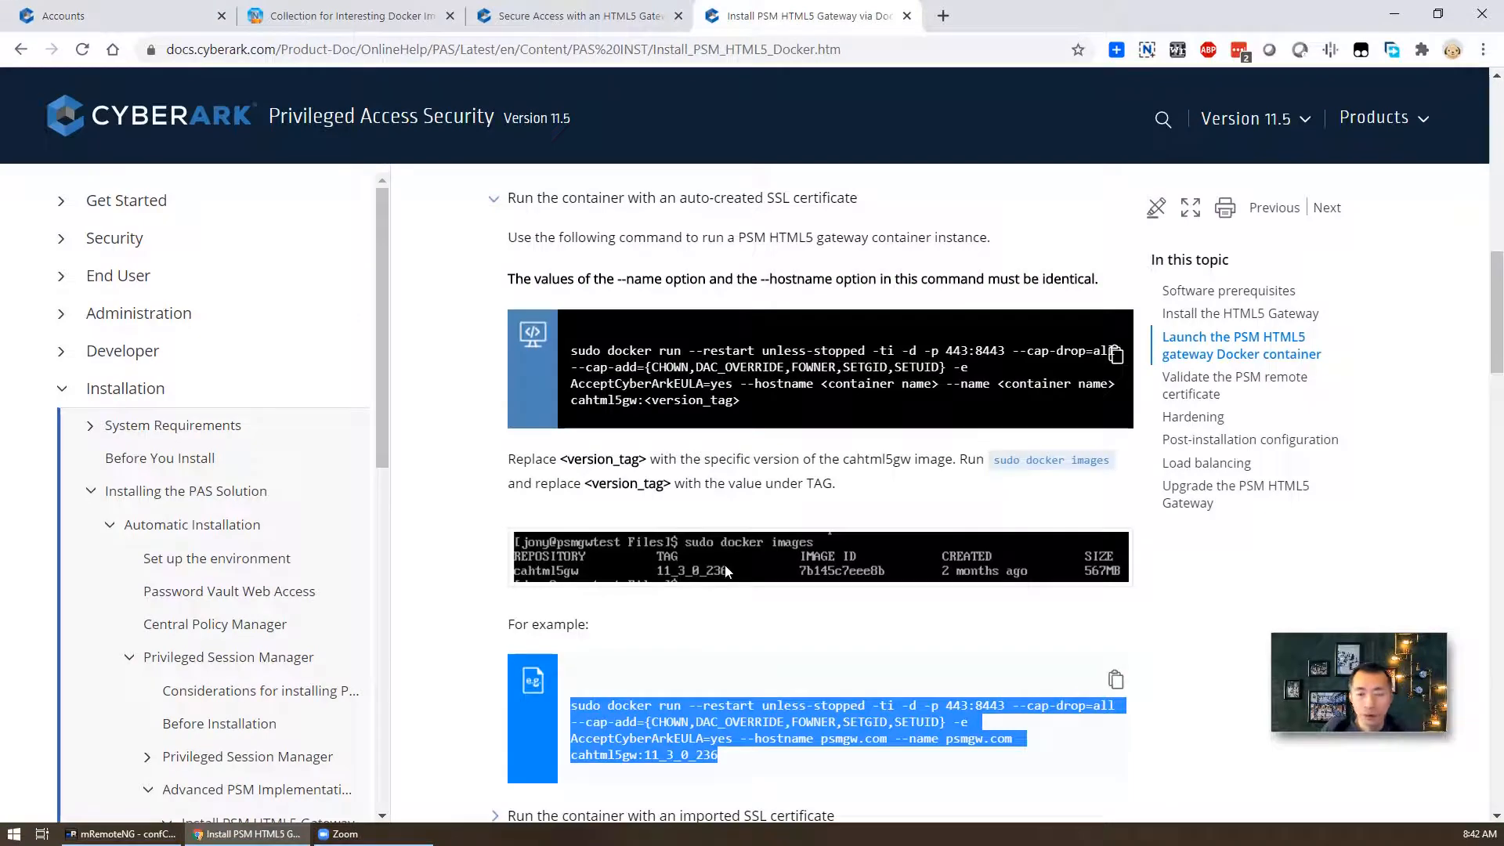
- In the HTML5 Gateway docs, expand the 'Use a single account…' procedure
scroll(725, 566, down, 6)
click(616, 10)
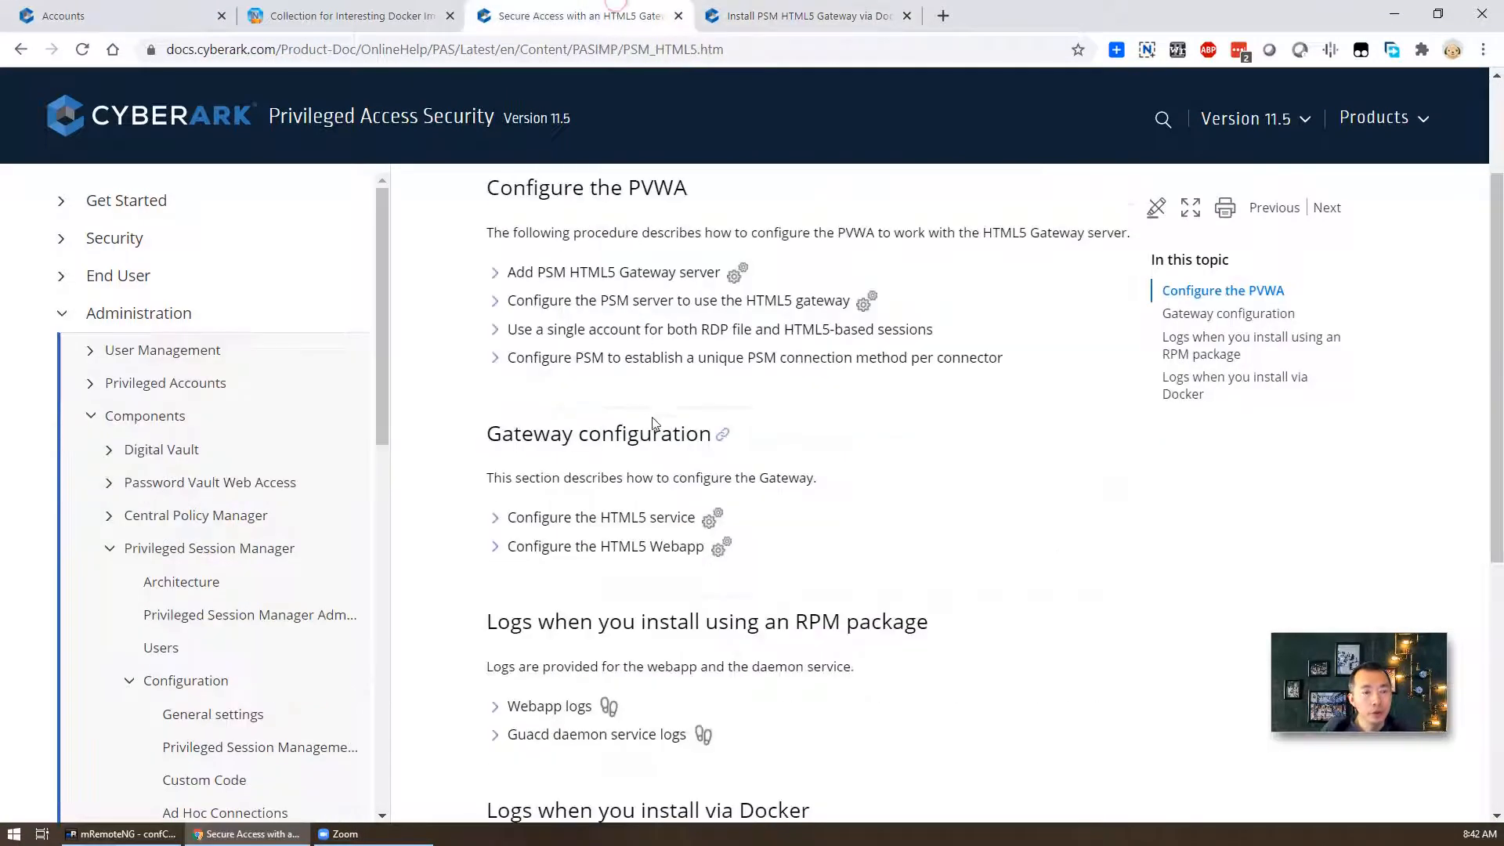
scroll(650, 425, up, 2)
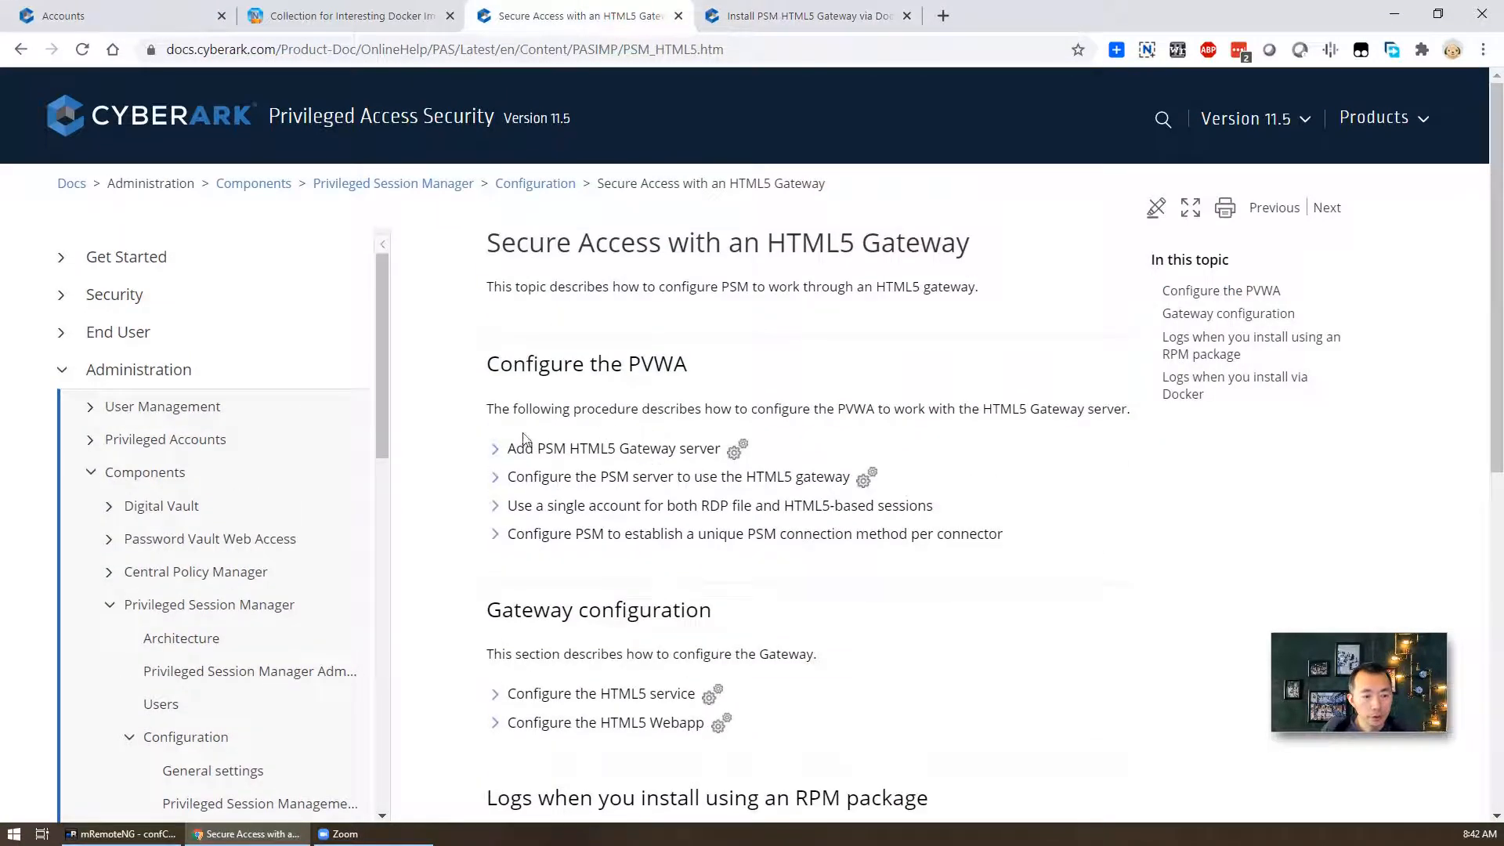
click(492, 506)
- Select the AllowSelectHTML5 parameter name in step 3, then return to the PVWA options
scroll(679, 545, down, 2)
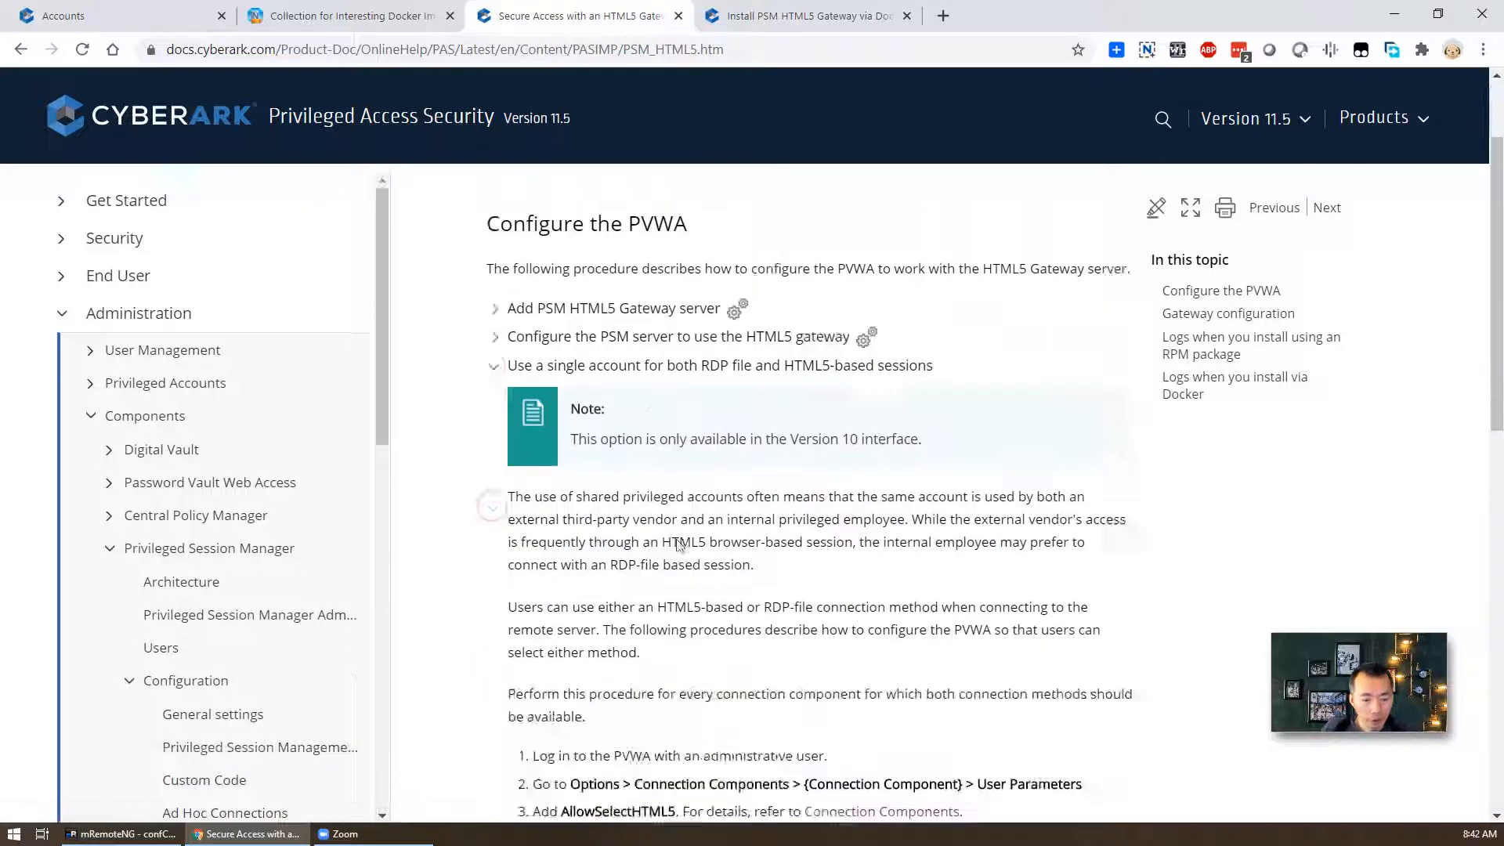
scroll(678, 546, down, 3)
scroll(678, 546, up, 3)
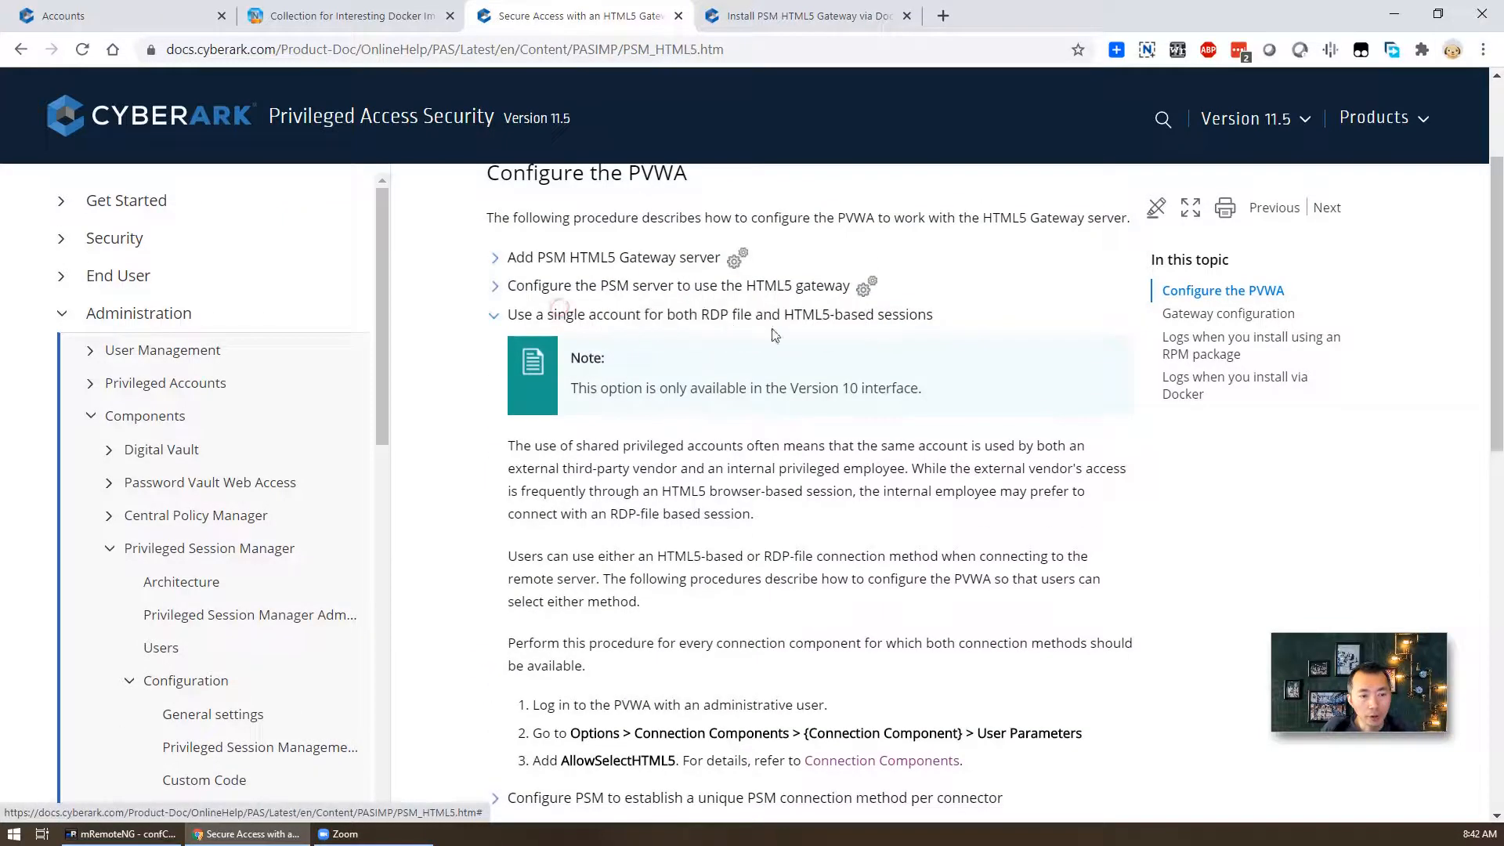
scroll(854, 504, down, 2)
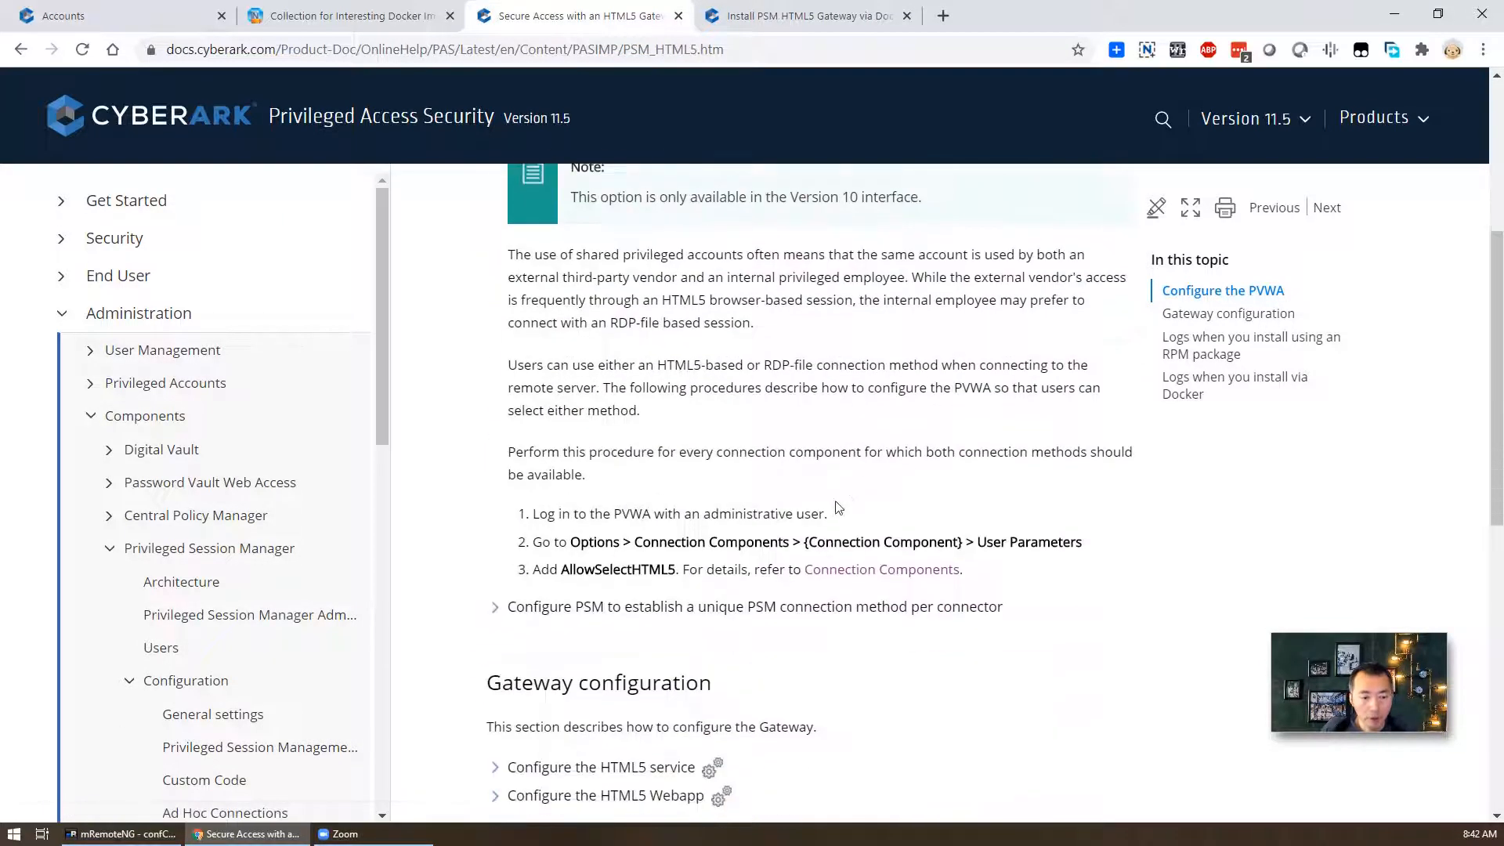
scroll(840, 327, up, 2)
scroll(932, 326, down, 2)
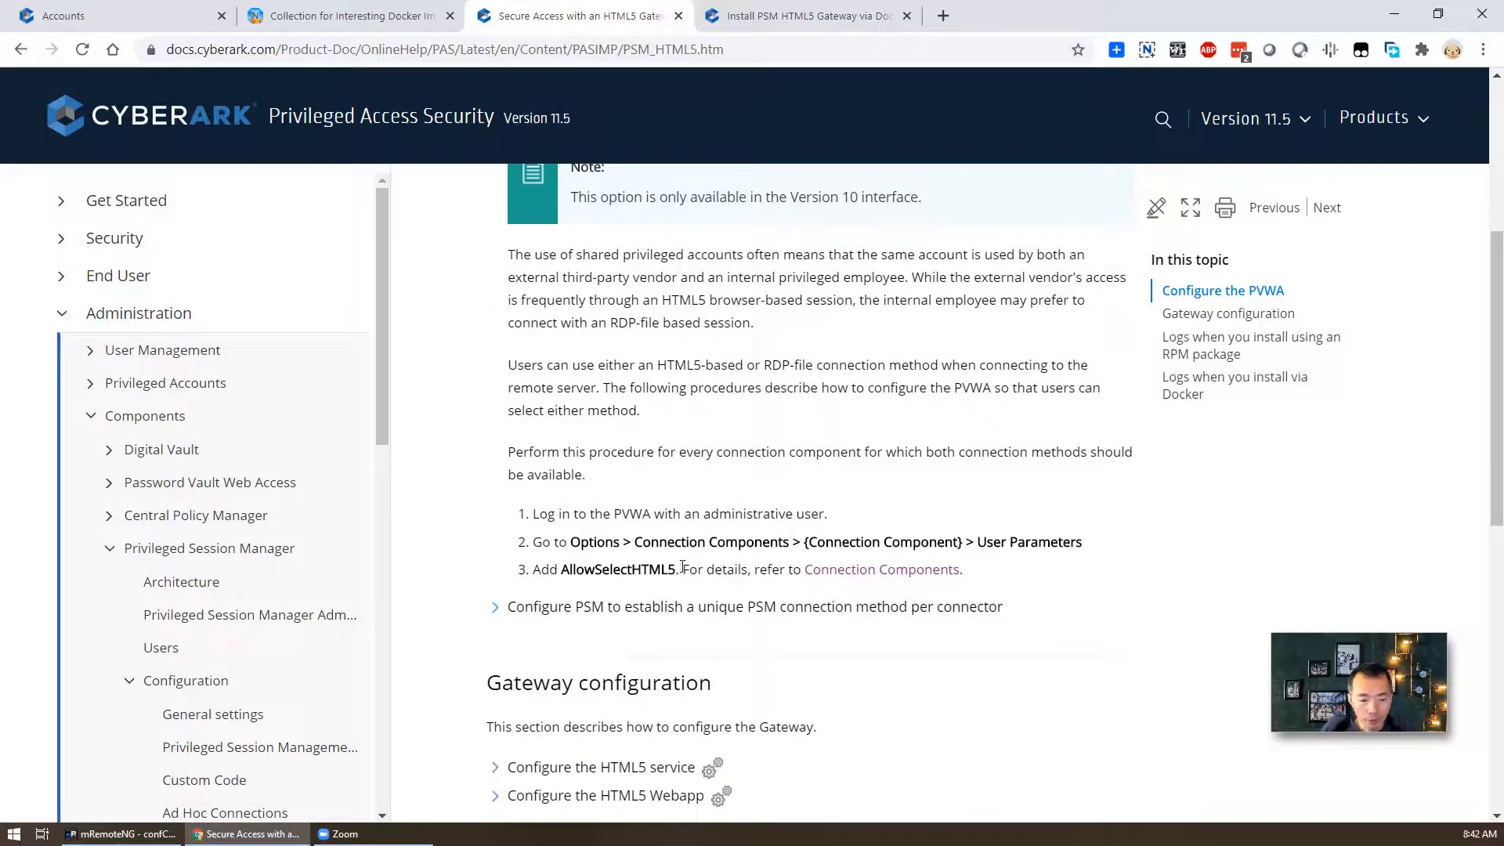
drag(676, 568, 565, 565)
key(ctrl+c)
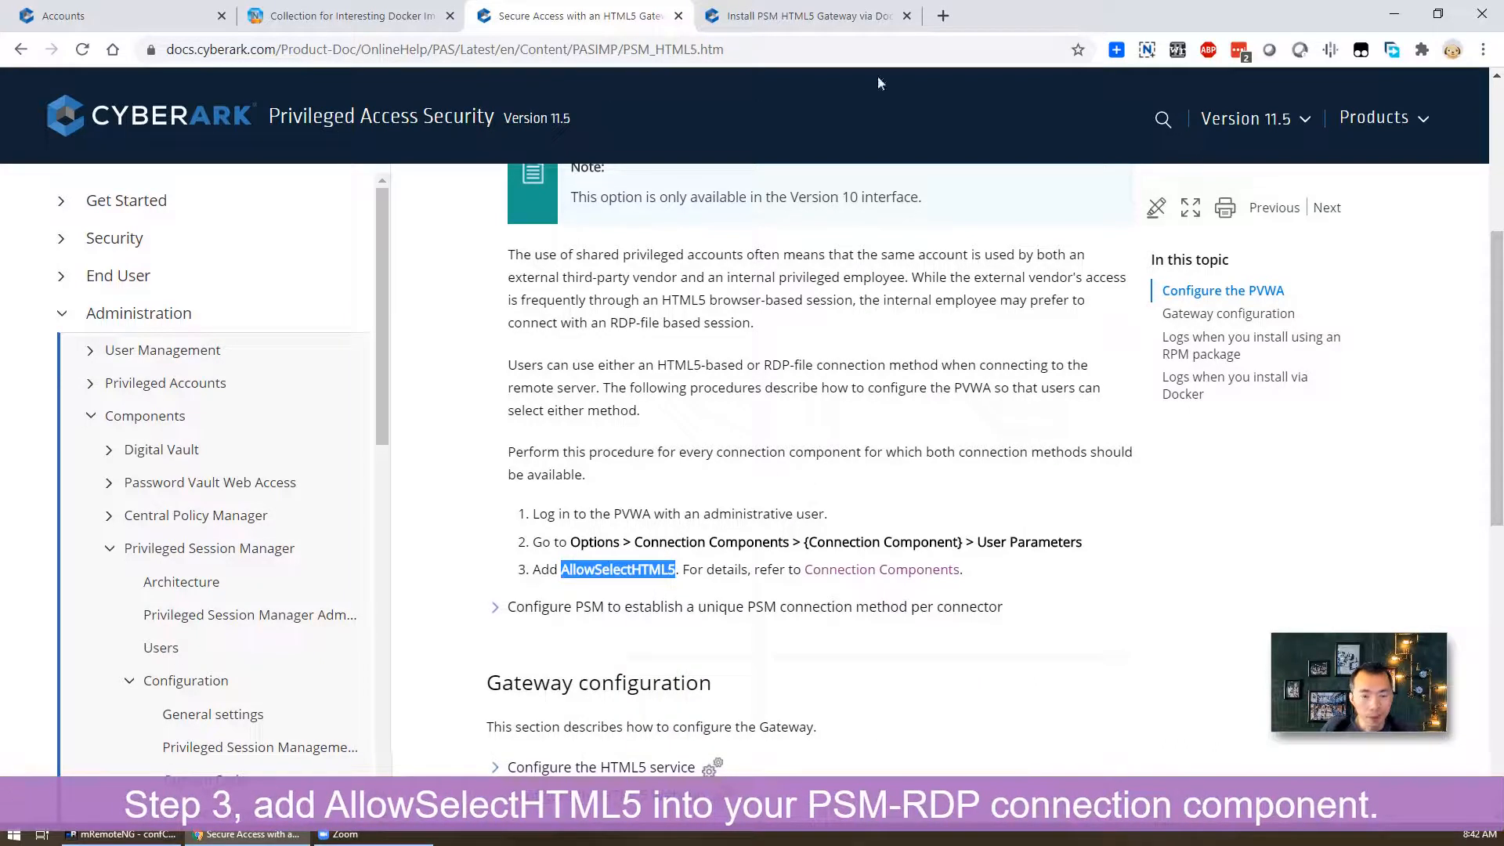
click(90, 16)
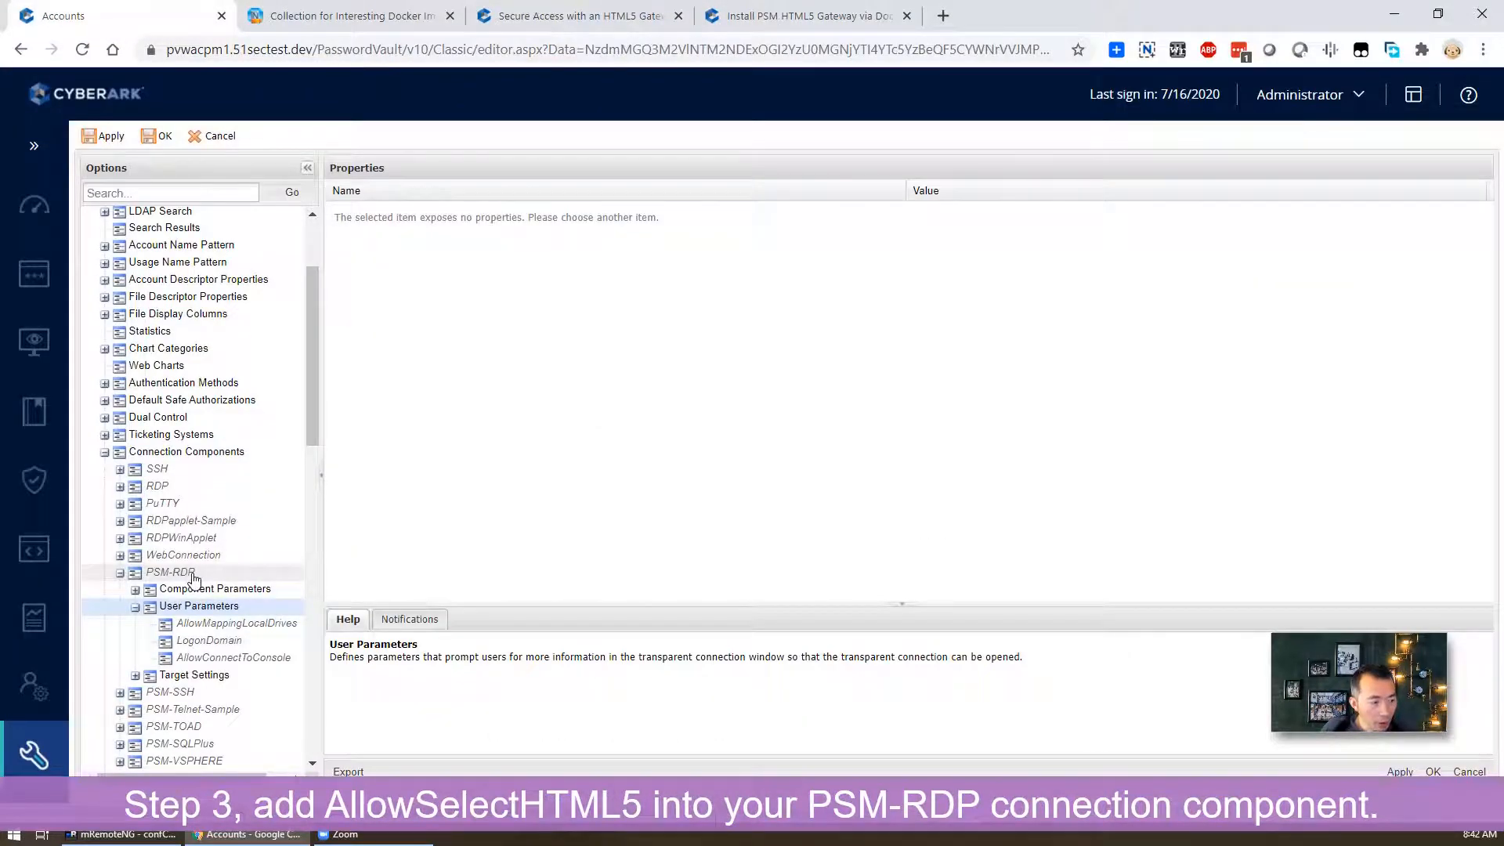
- Add a PSM-RDP user parameter named AllowSelectHTML5, with display name AllowSelectHTML5, and apply it
right_click(239, 612)
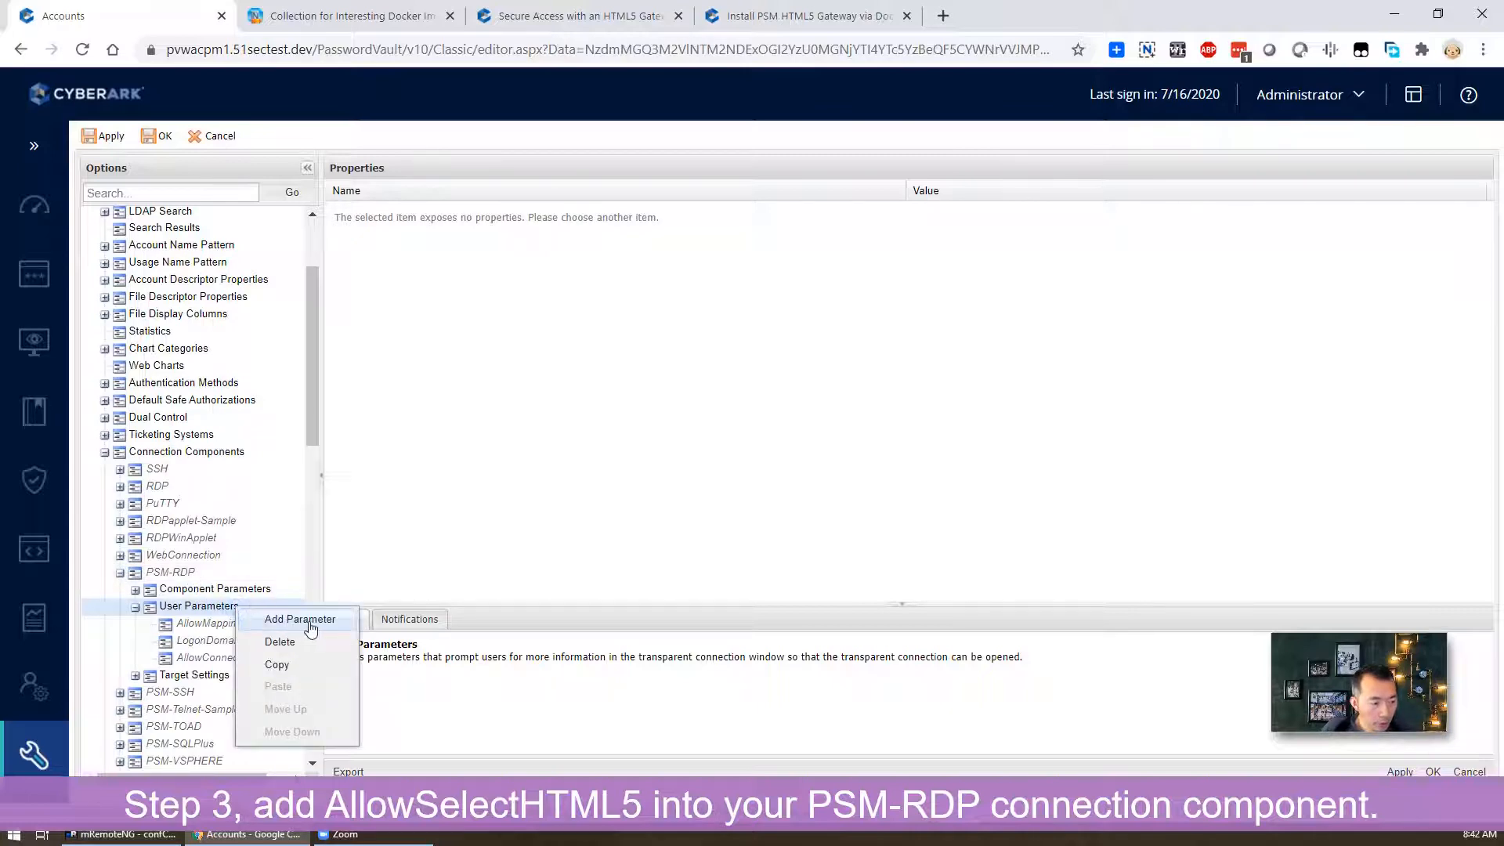
click(300, 619)
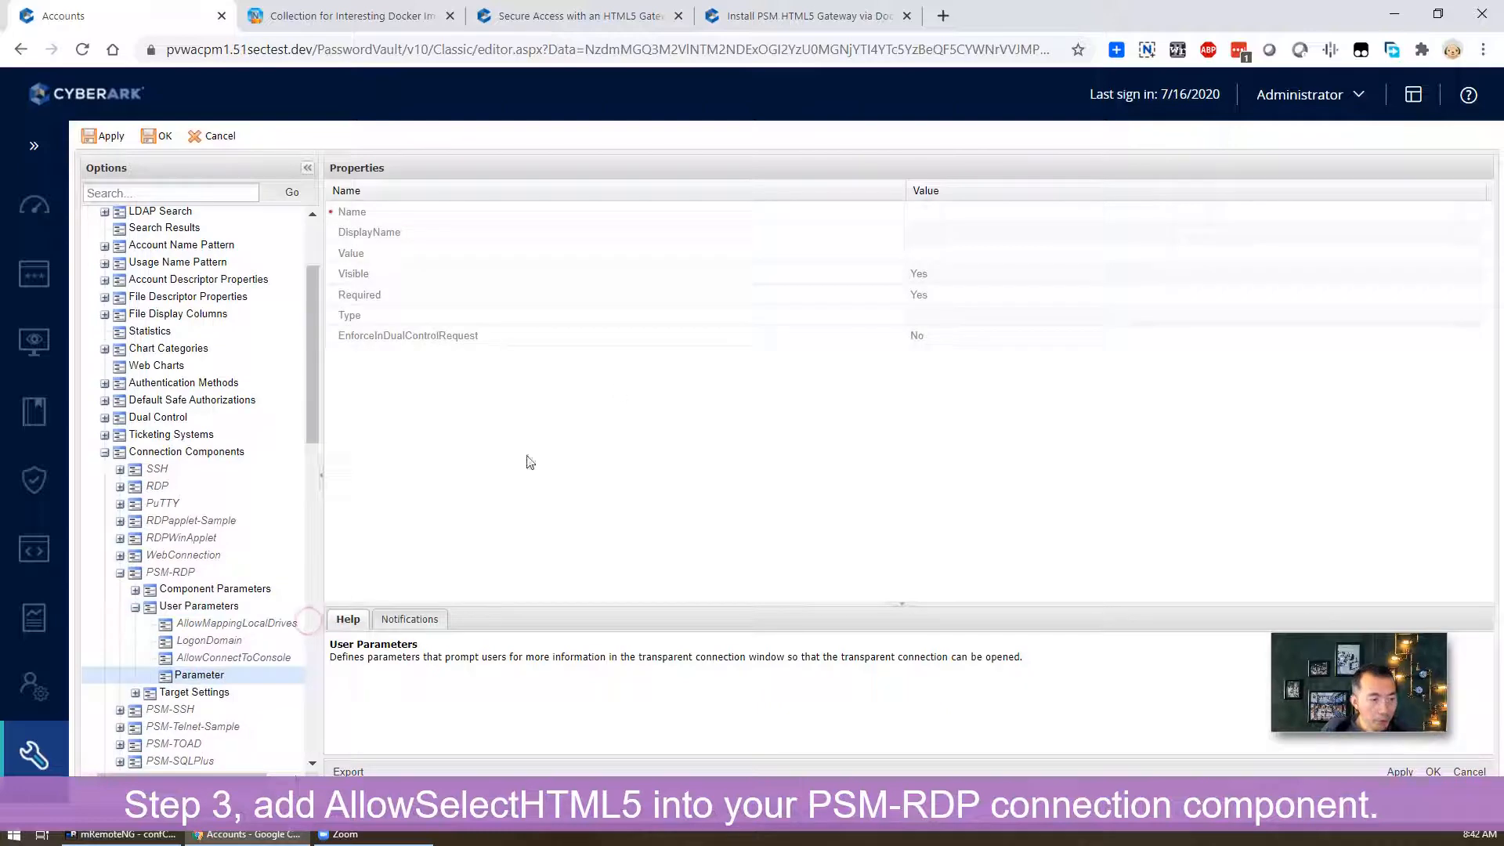
click(985, 215)
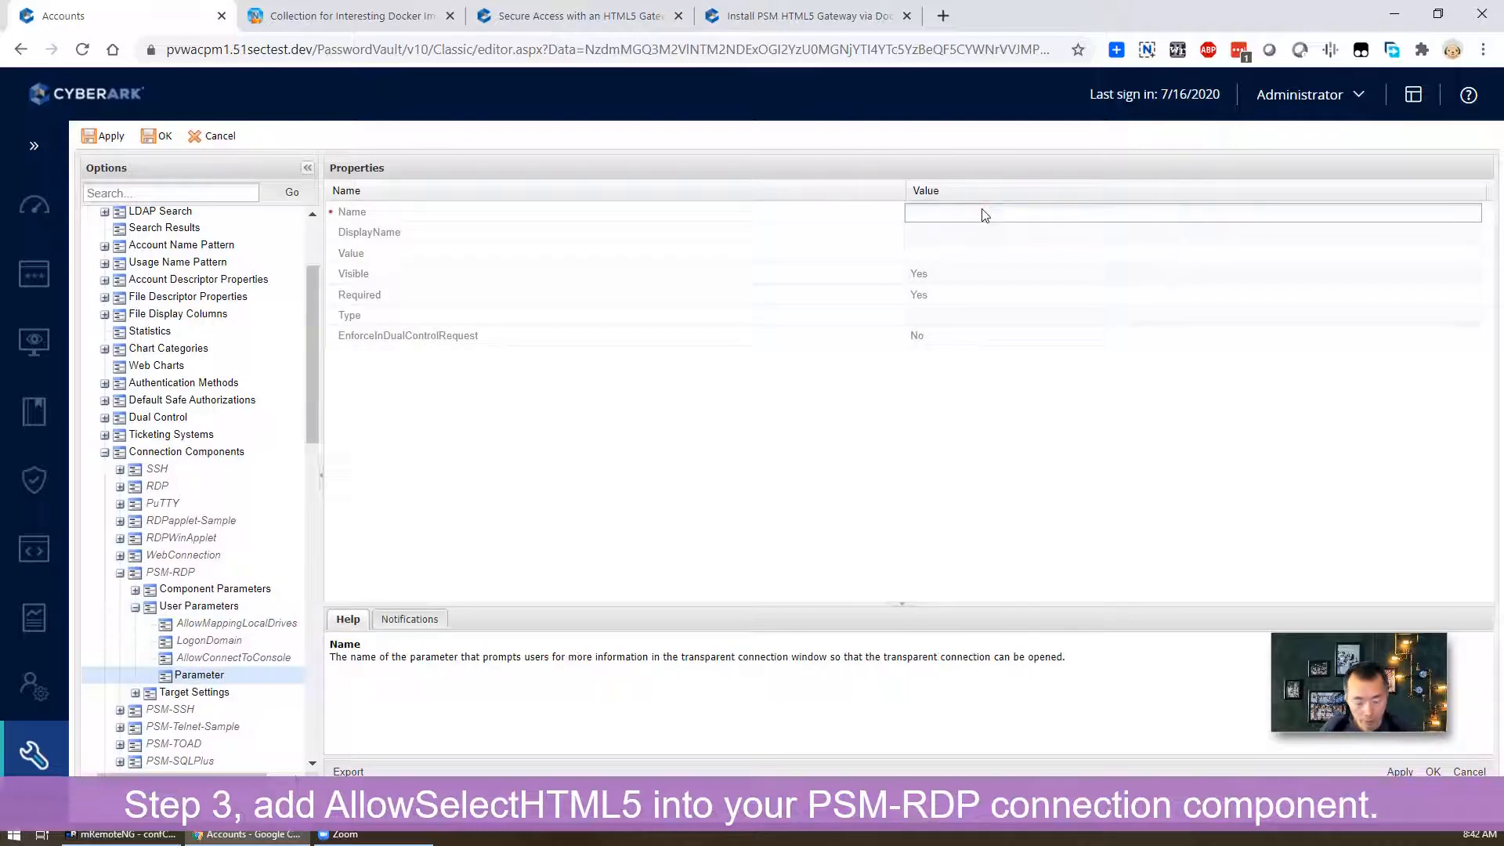
key(ctrl+v)
click(968, 430)
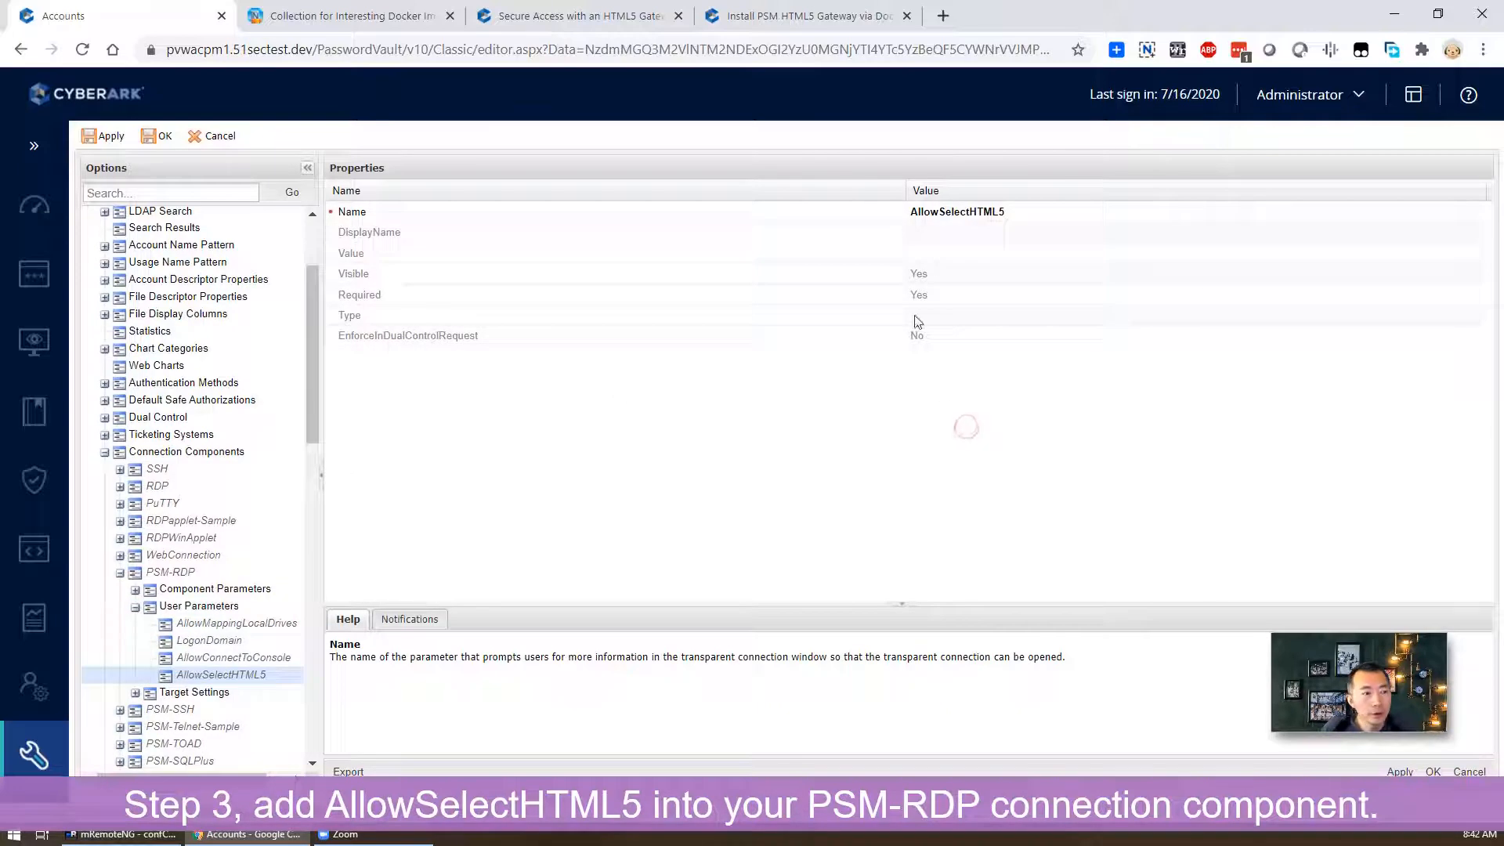
click(922, 241)
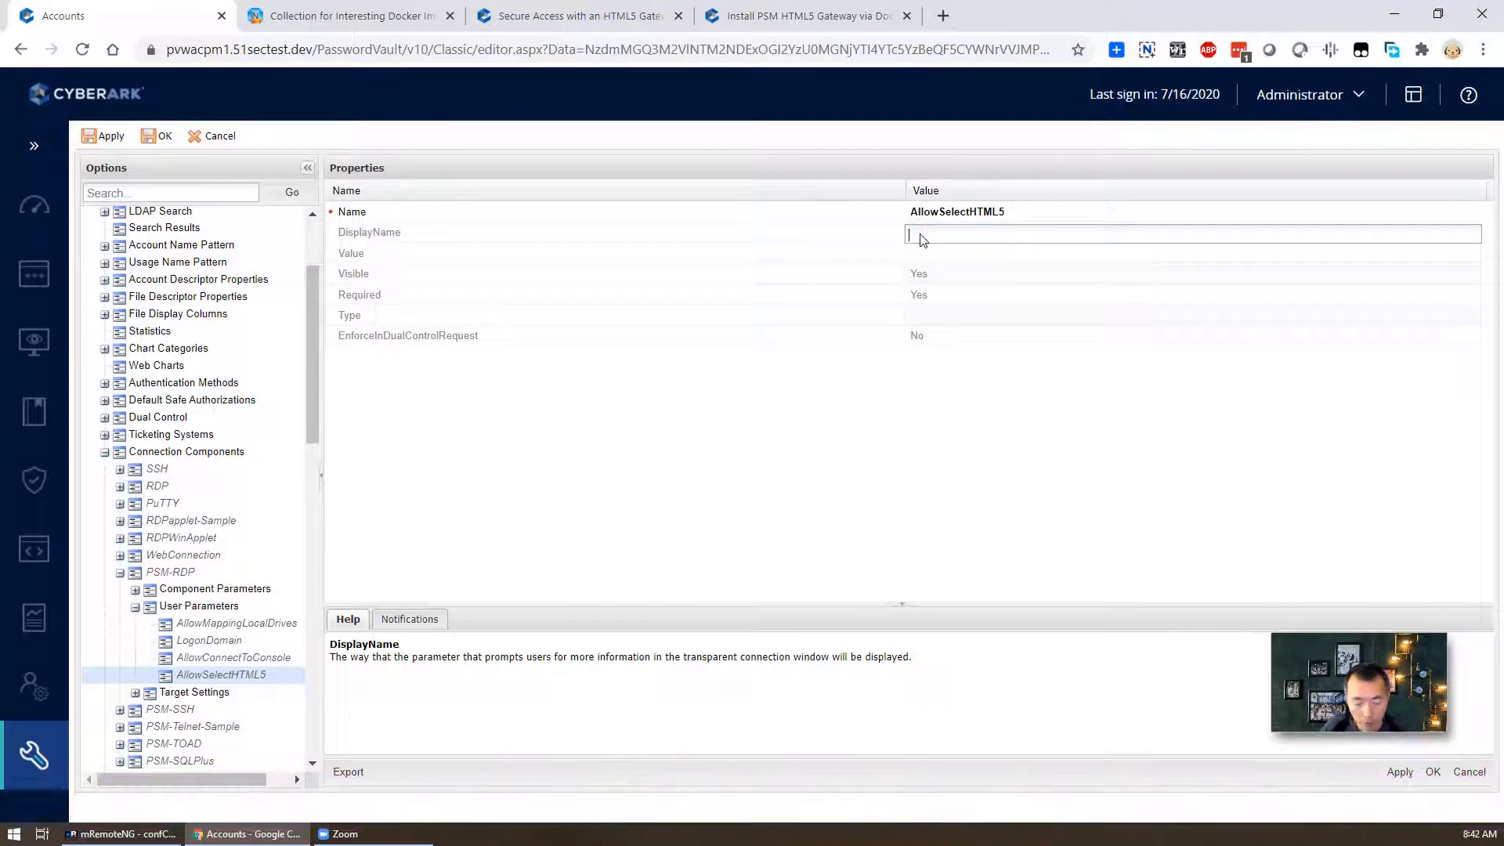
key(ctrl+v)
click(928, 379)
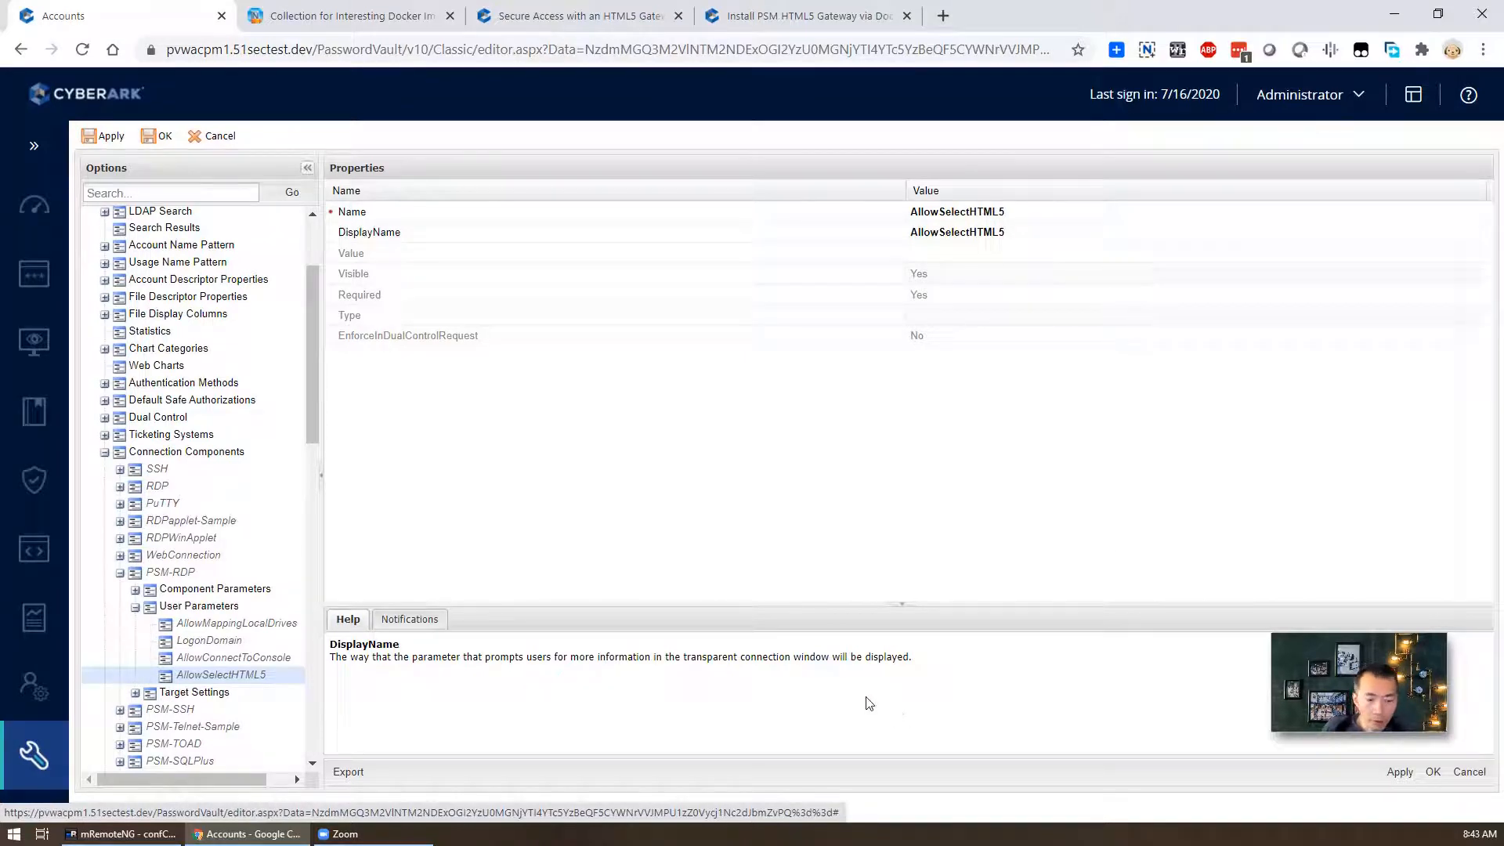
click(1395, 773)
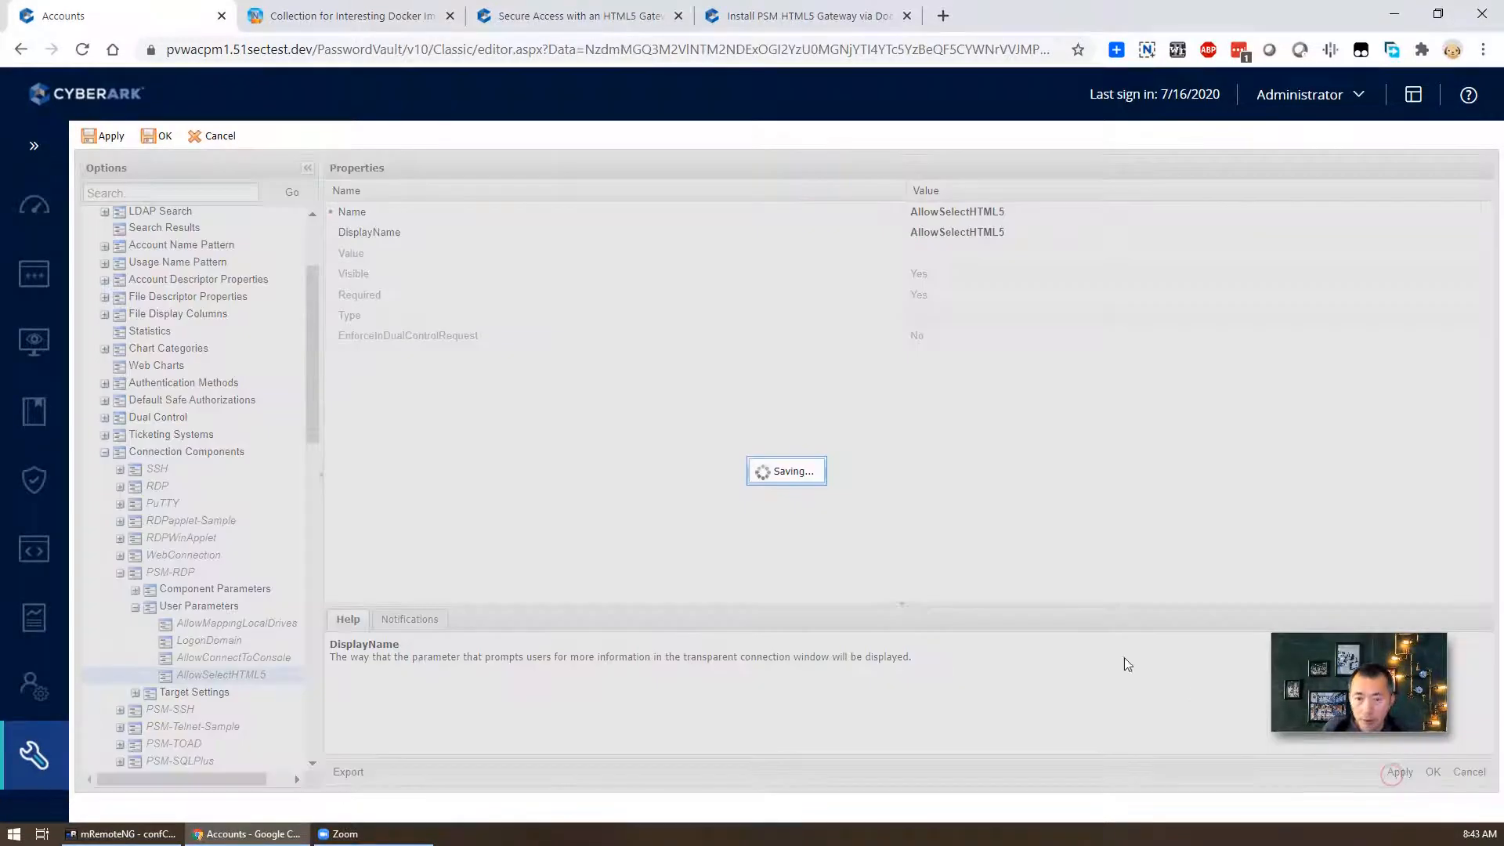
click(783, 481)
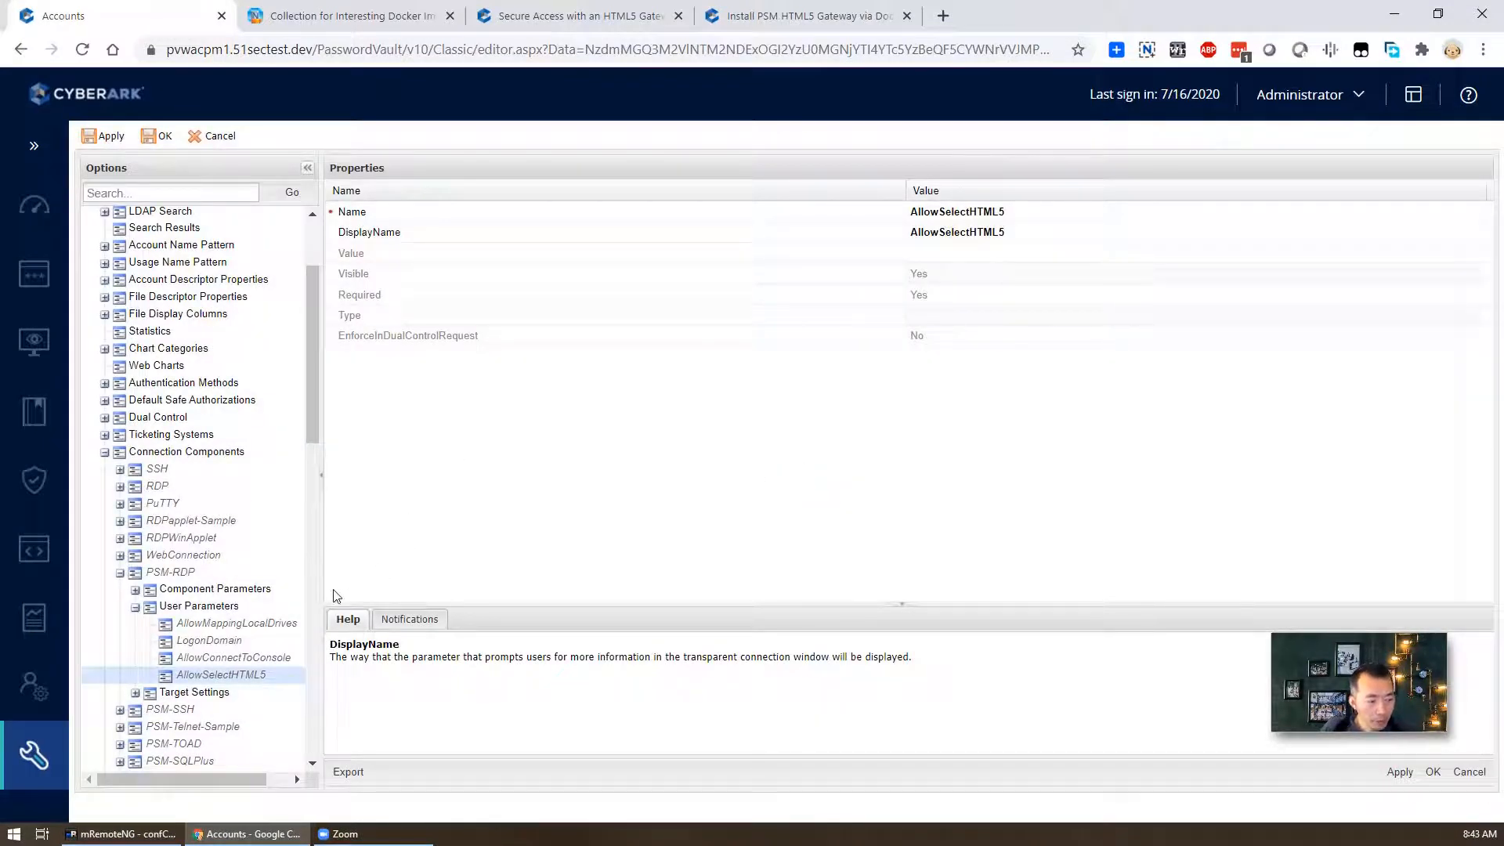
click(313, 507)
- Collapse Connection Components and save the Options with OK, acknowledging the confirmation
click(314, 253)
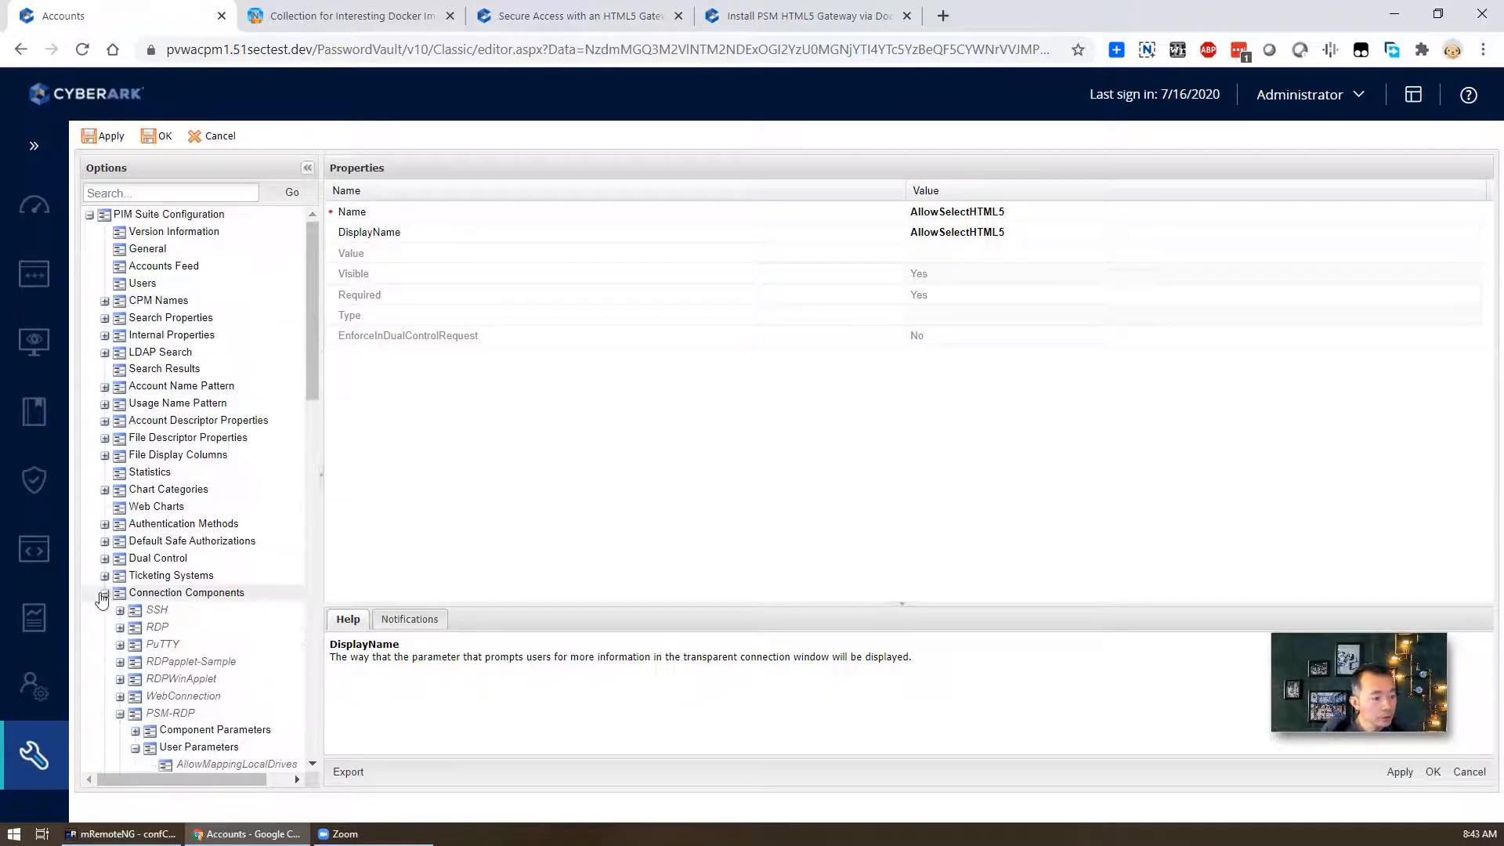
click(105, 593)
drag(317, 542, 316, 602)
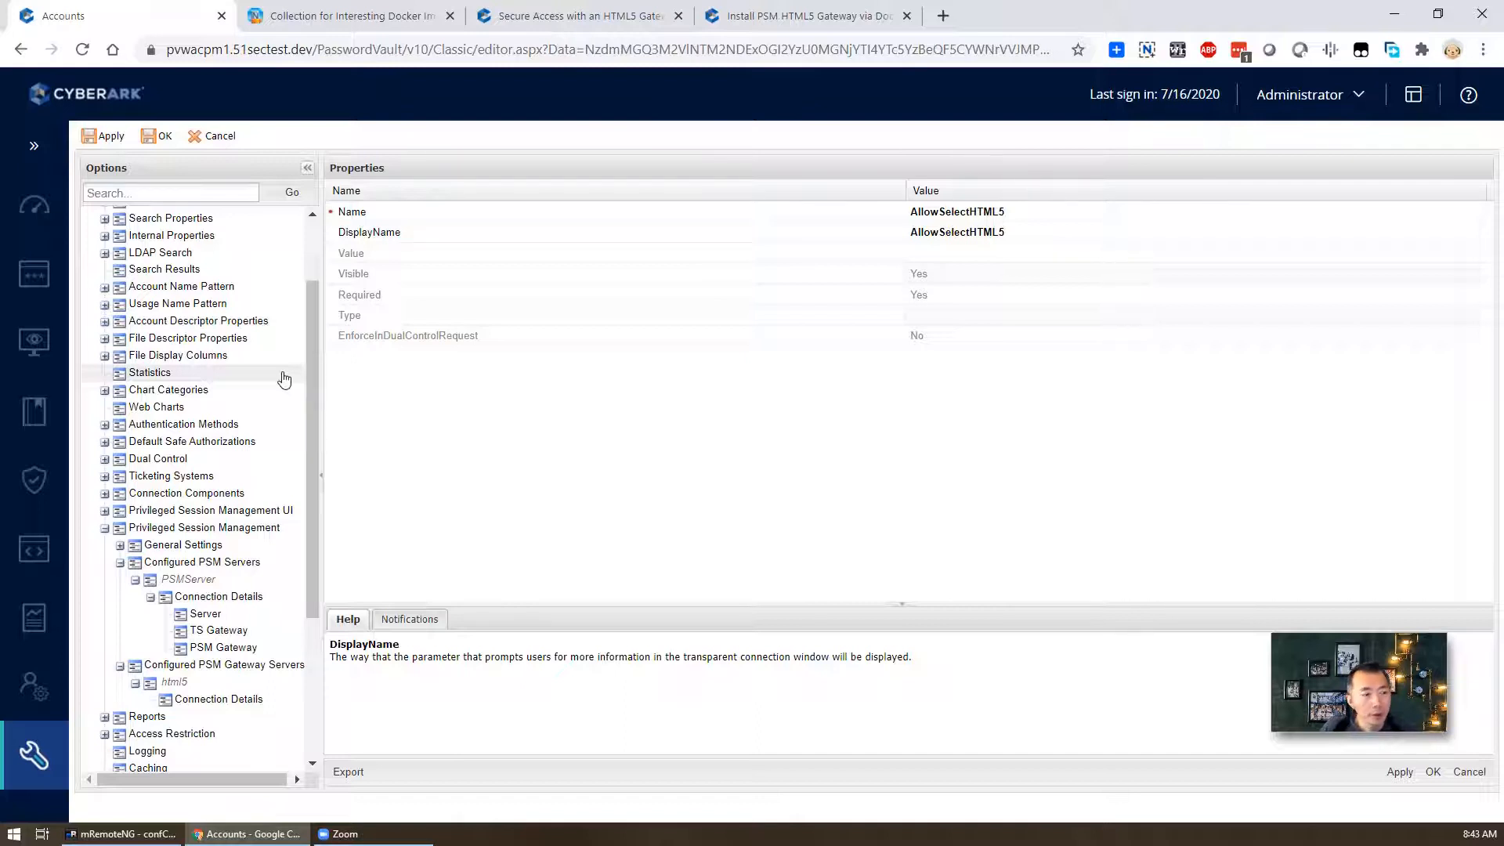
click(1432, 772)
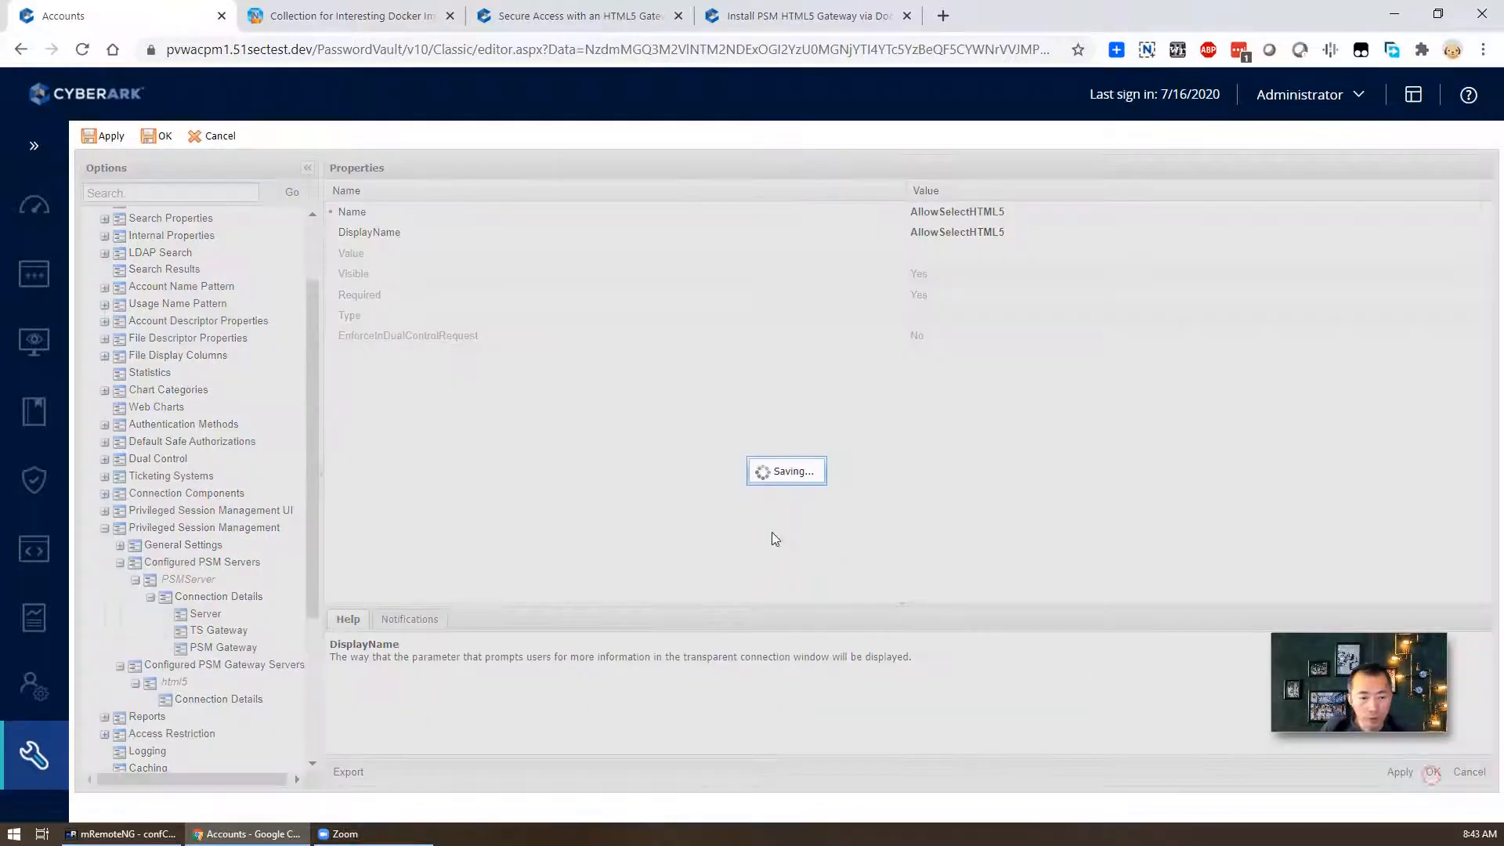
click(773, 480)
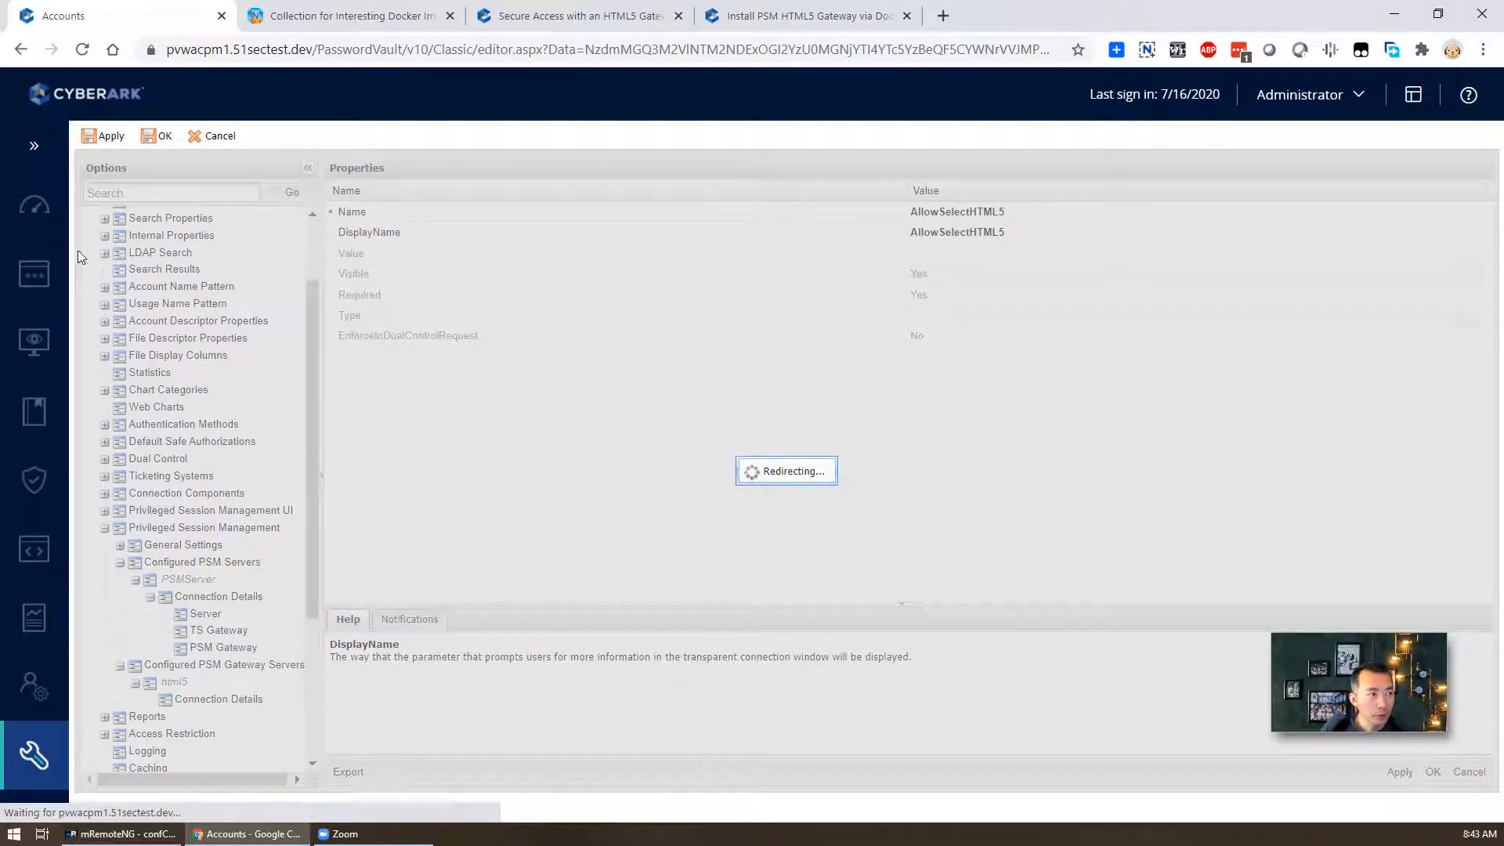
mouse_move(35, 270)
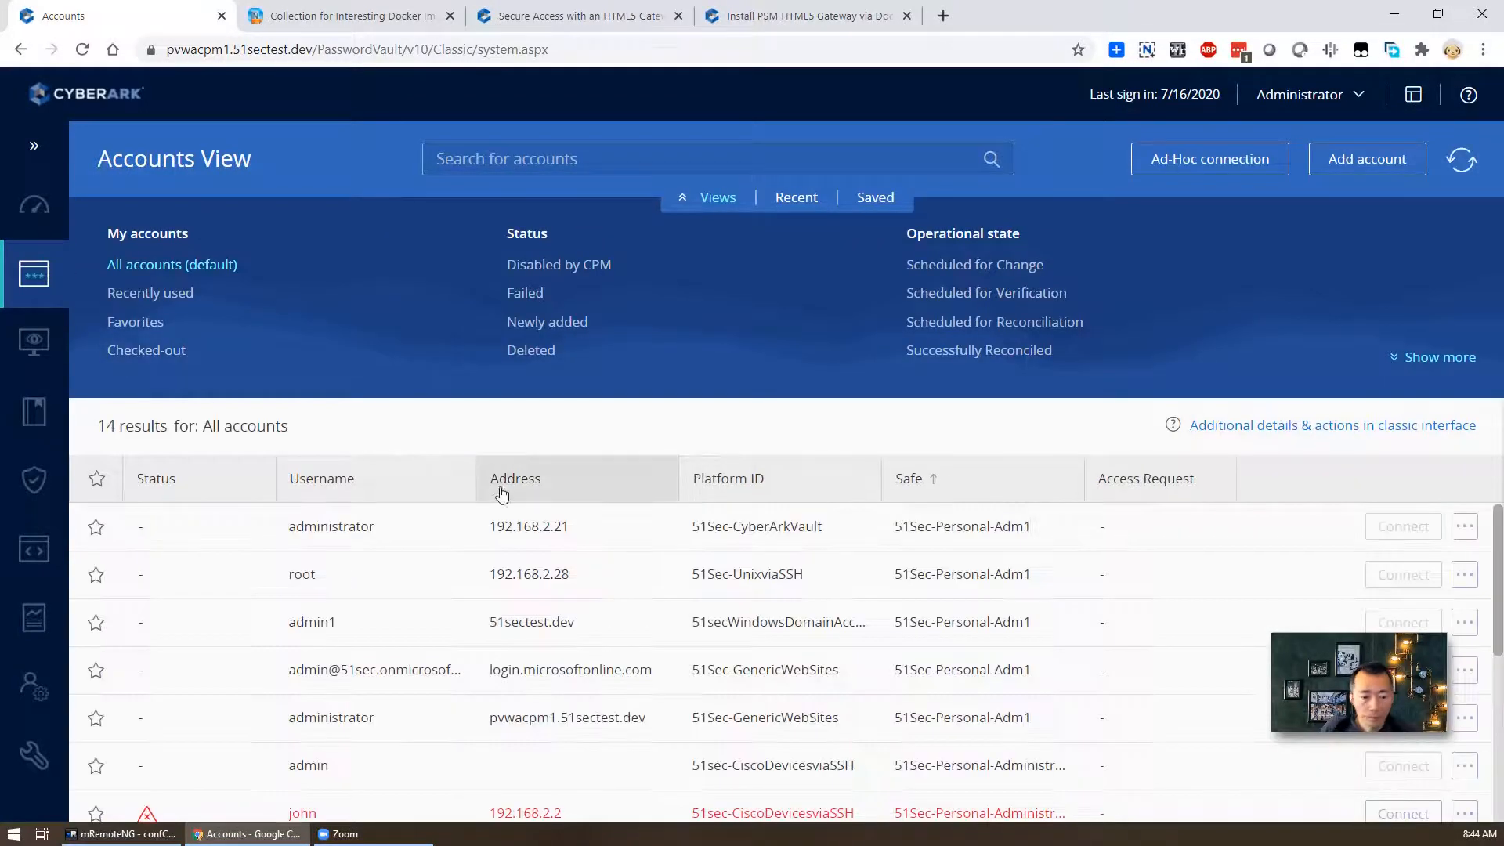
- Open the connection form for the 51sectest.dev account and enter No for AllowSelectHTML5
scroll(501, 520, down, 3)
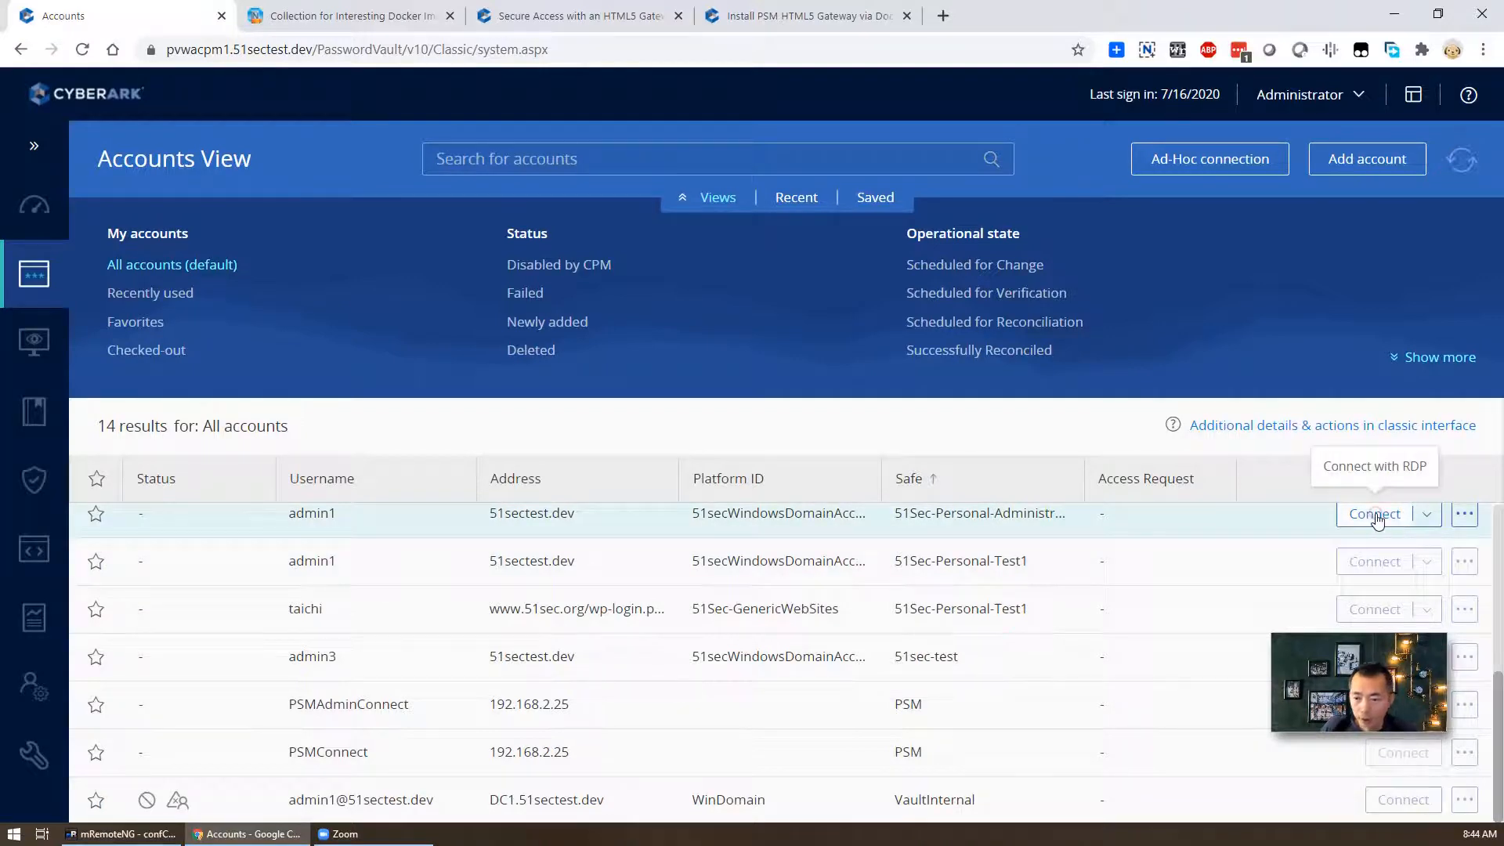
click(1397, 517)
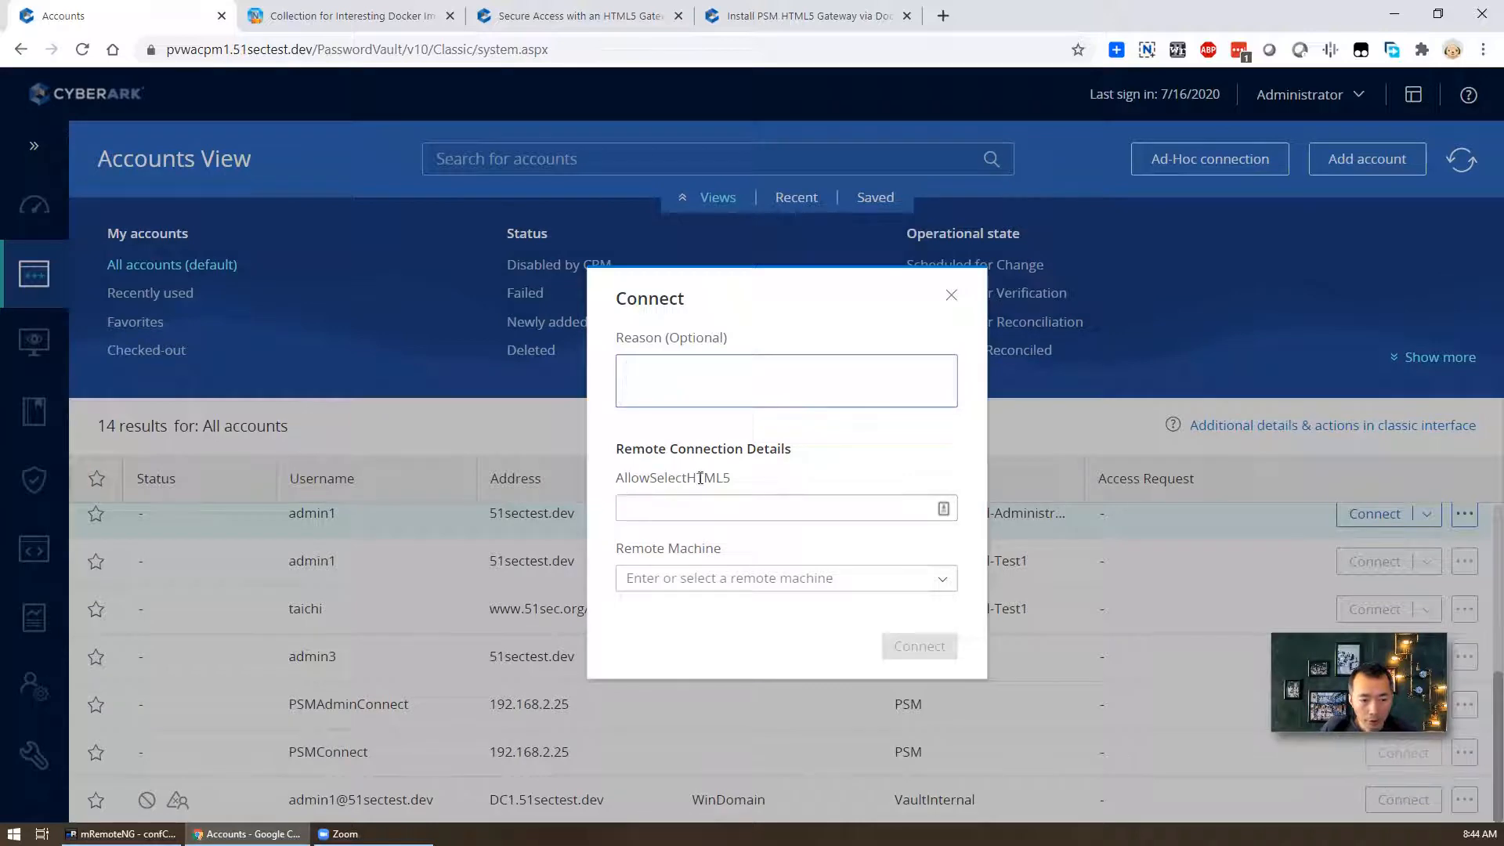
drag(666, 476, 746, 487)
click(759, 499)
click(758, 499)
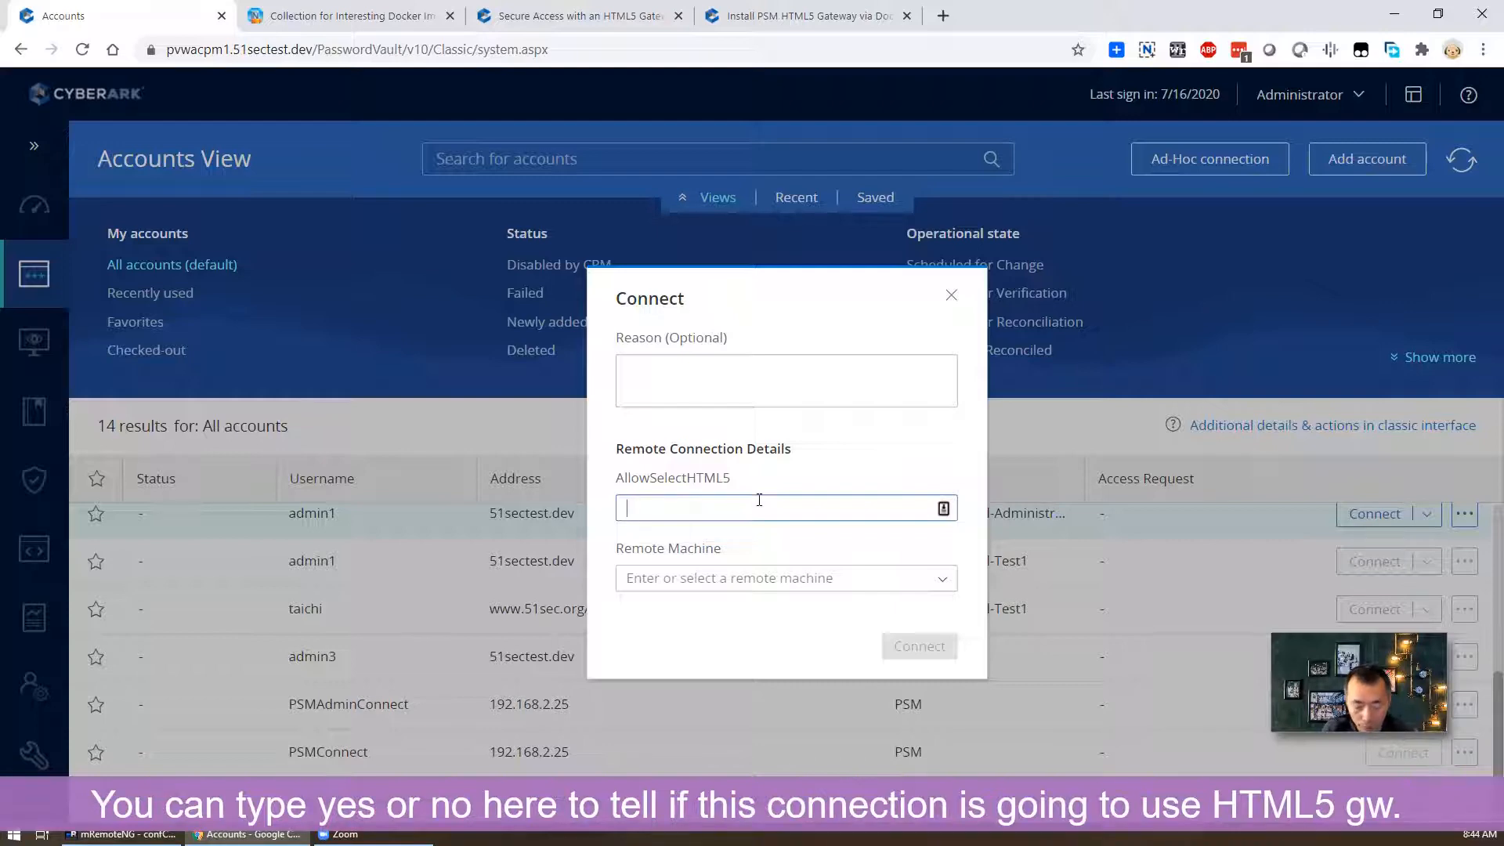
text(o)
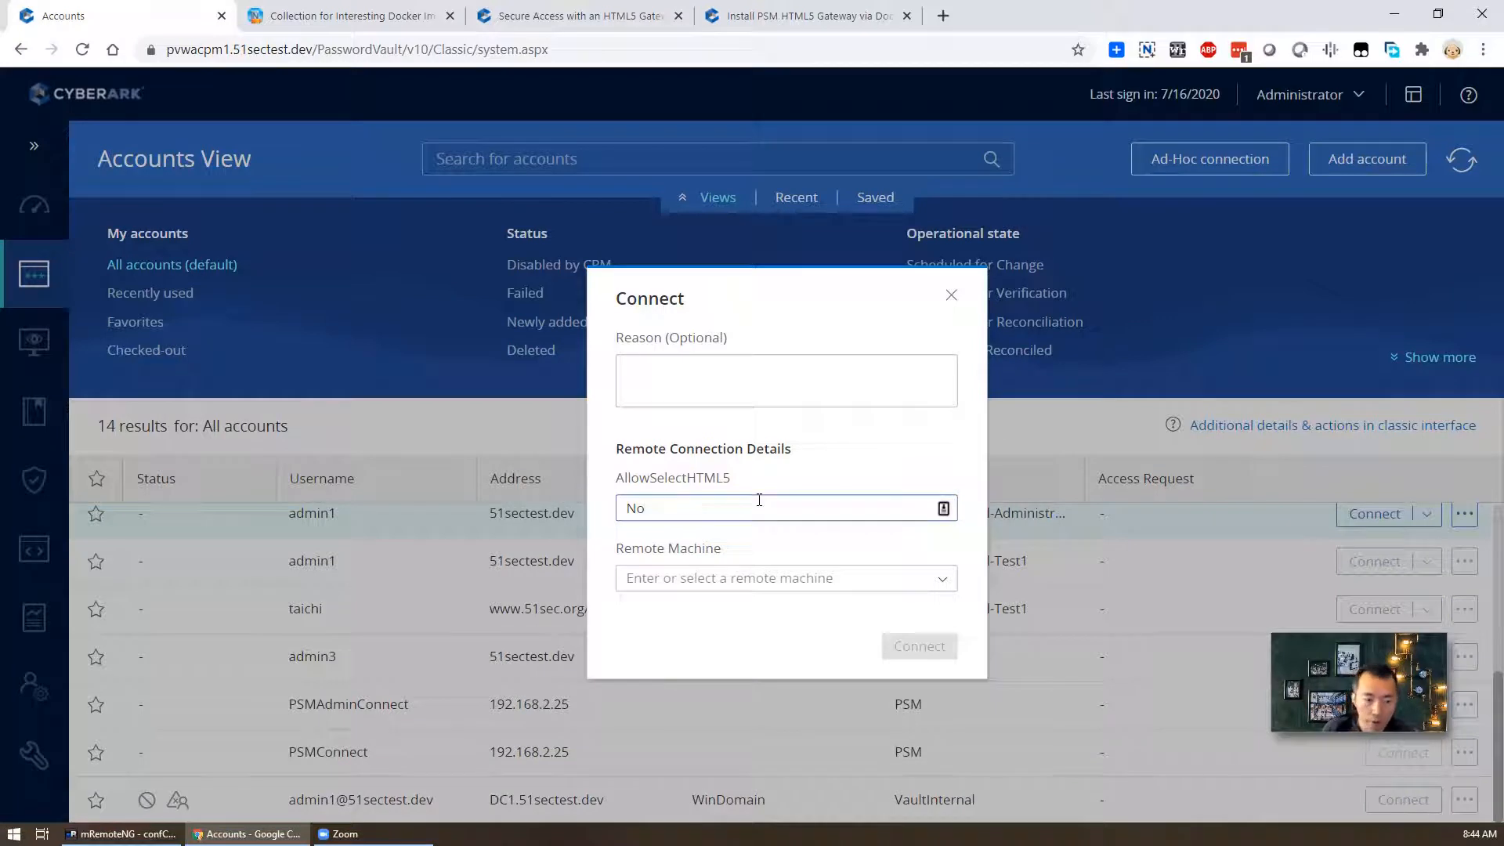
- Connect to 192.168.2.12 through the downloaded .rdp file, then close the Remote Desktop window
click(942, 578)
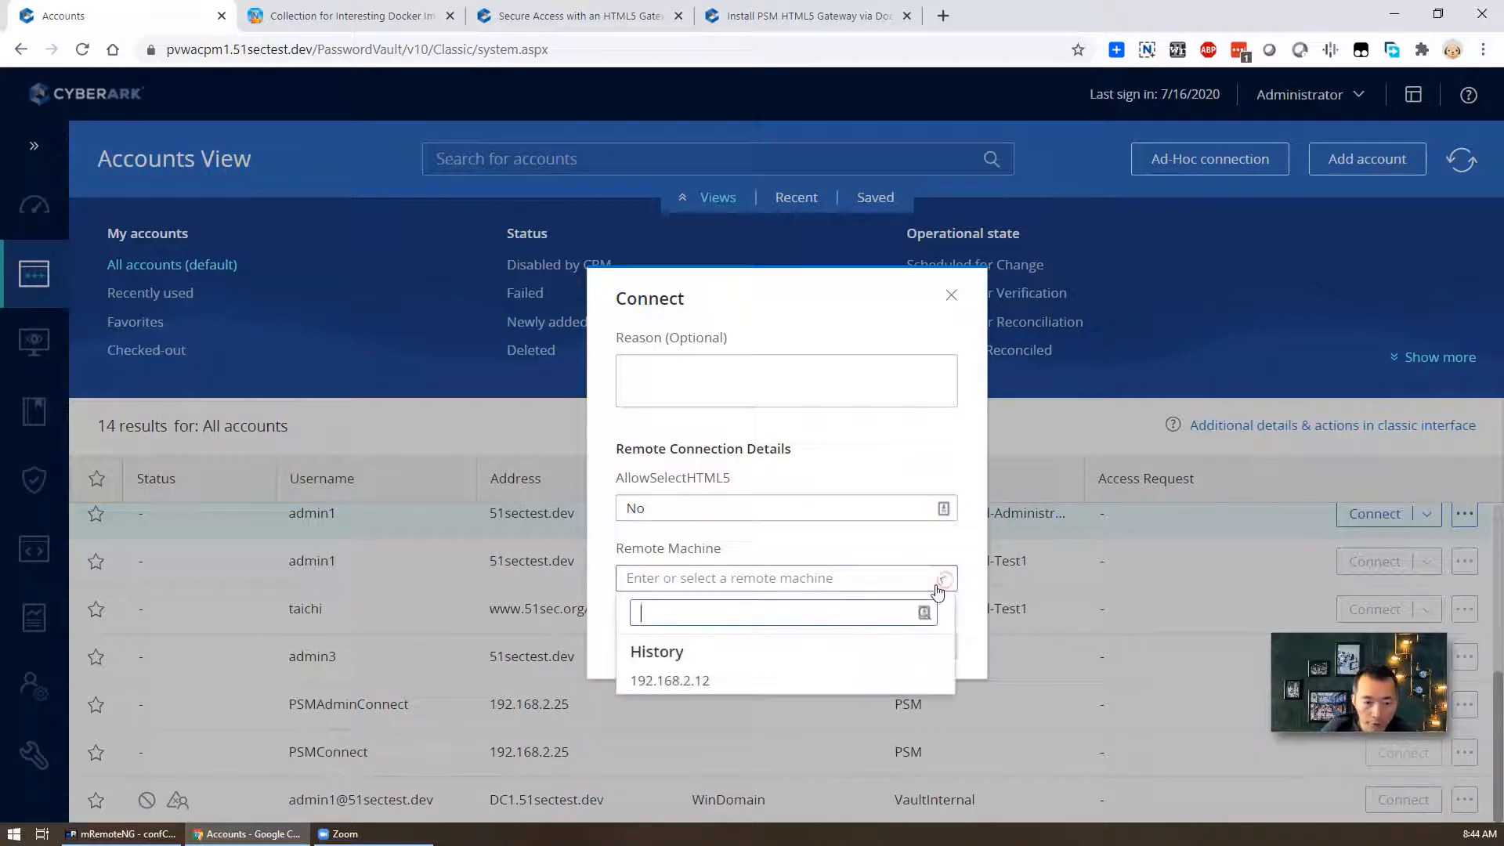
click(765, 681)
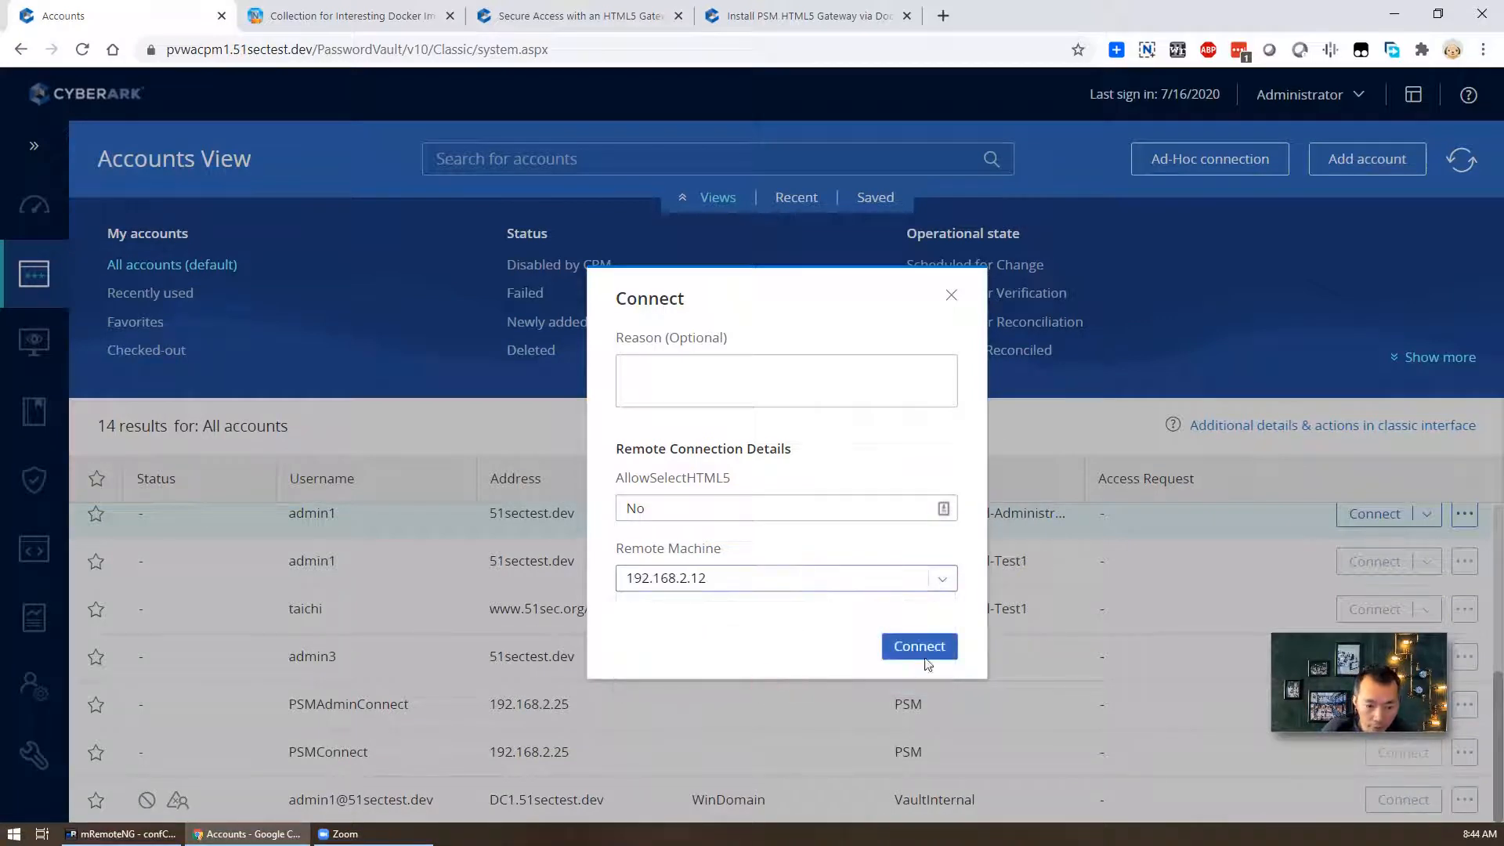
click(923, 658)
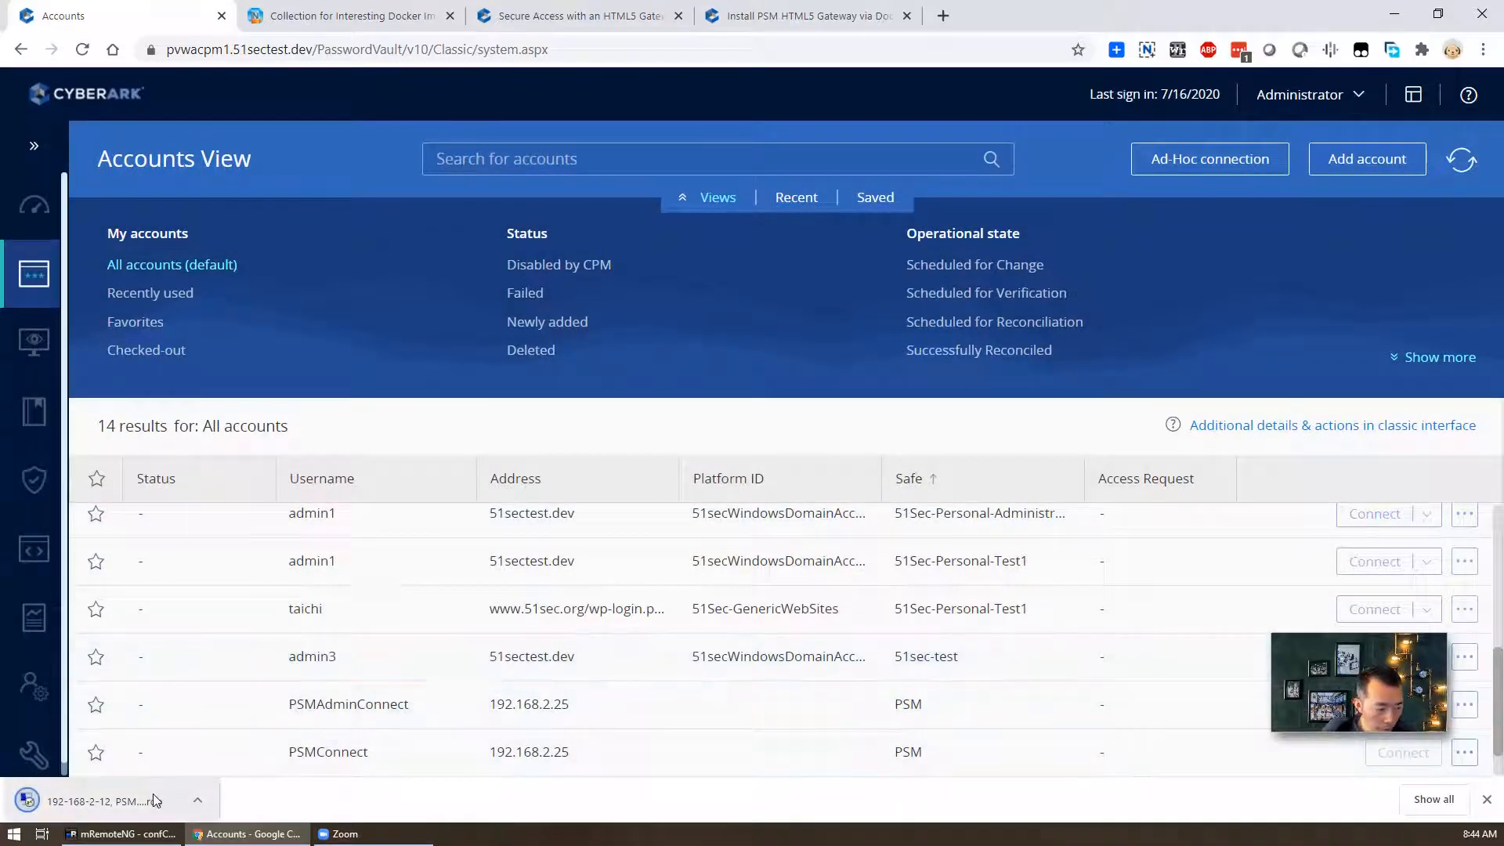
click(153, 794)
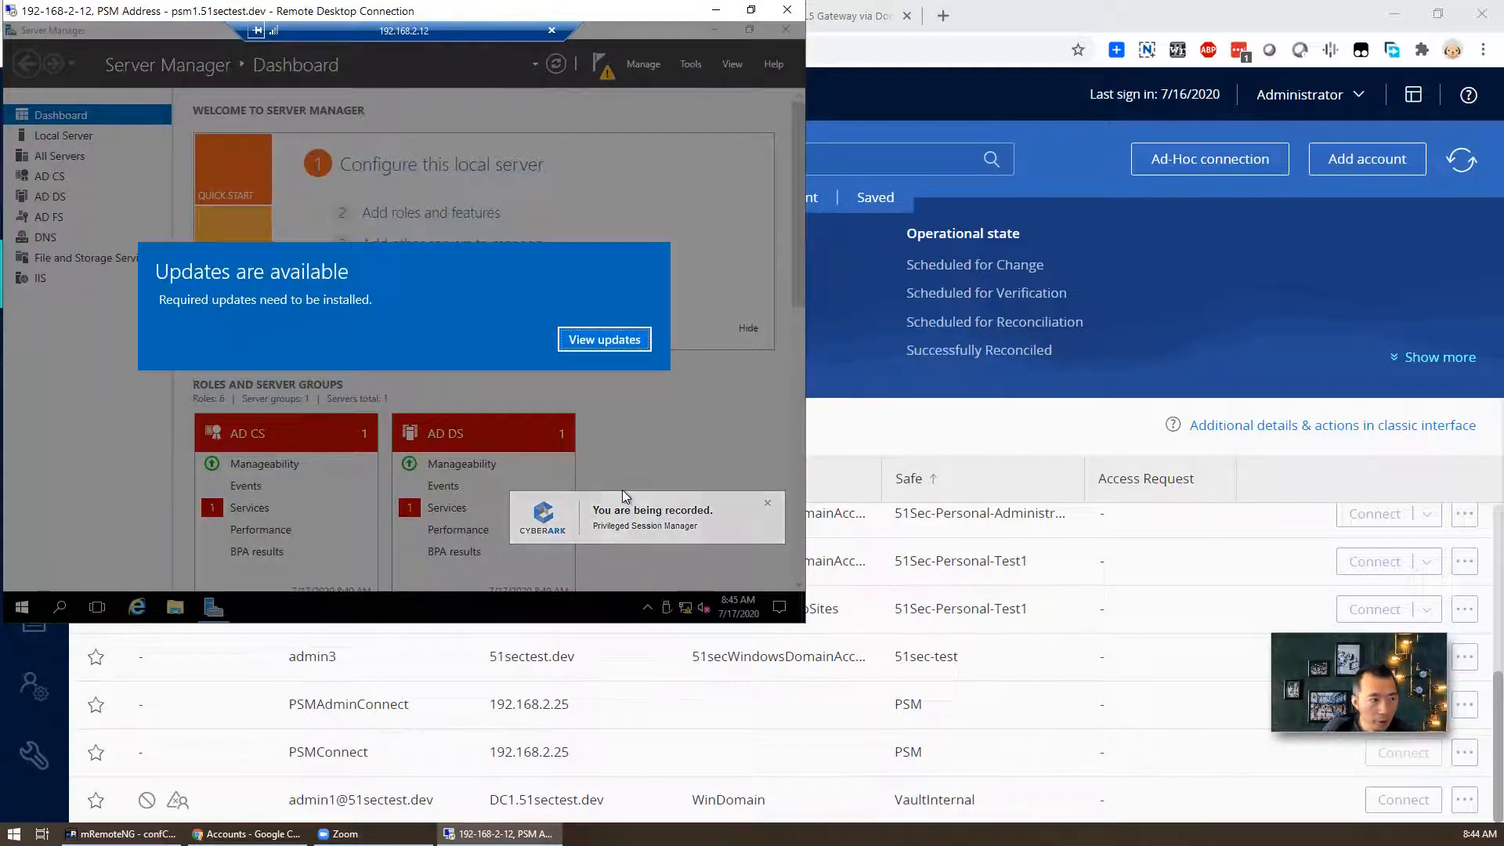
click(797, 13)
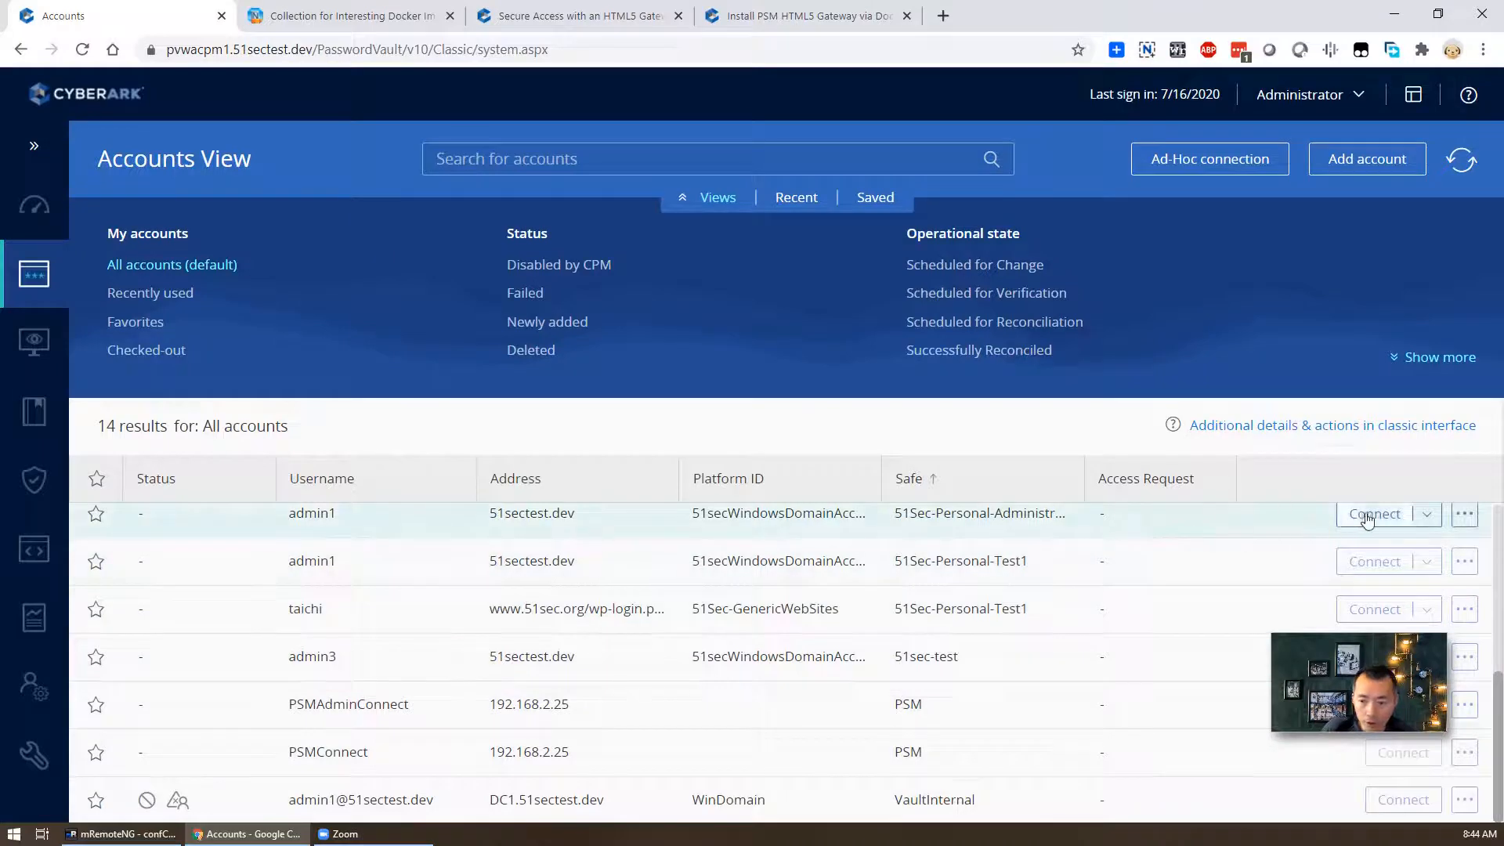
- Connect via RDP (Default) to 192.168.2.12 with AllowSelectHTML5 set to Yes
click(1423, 520)
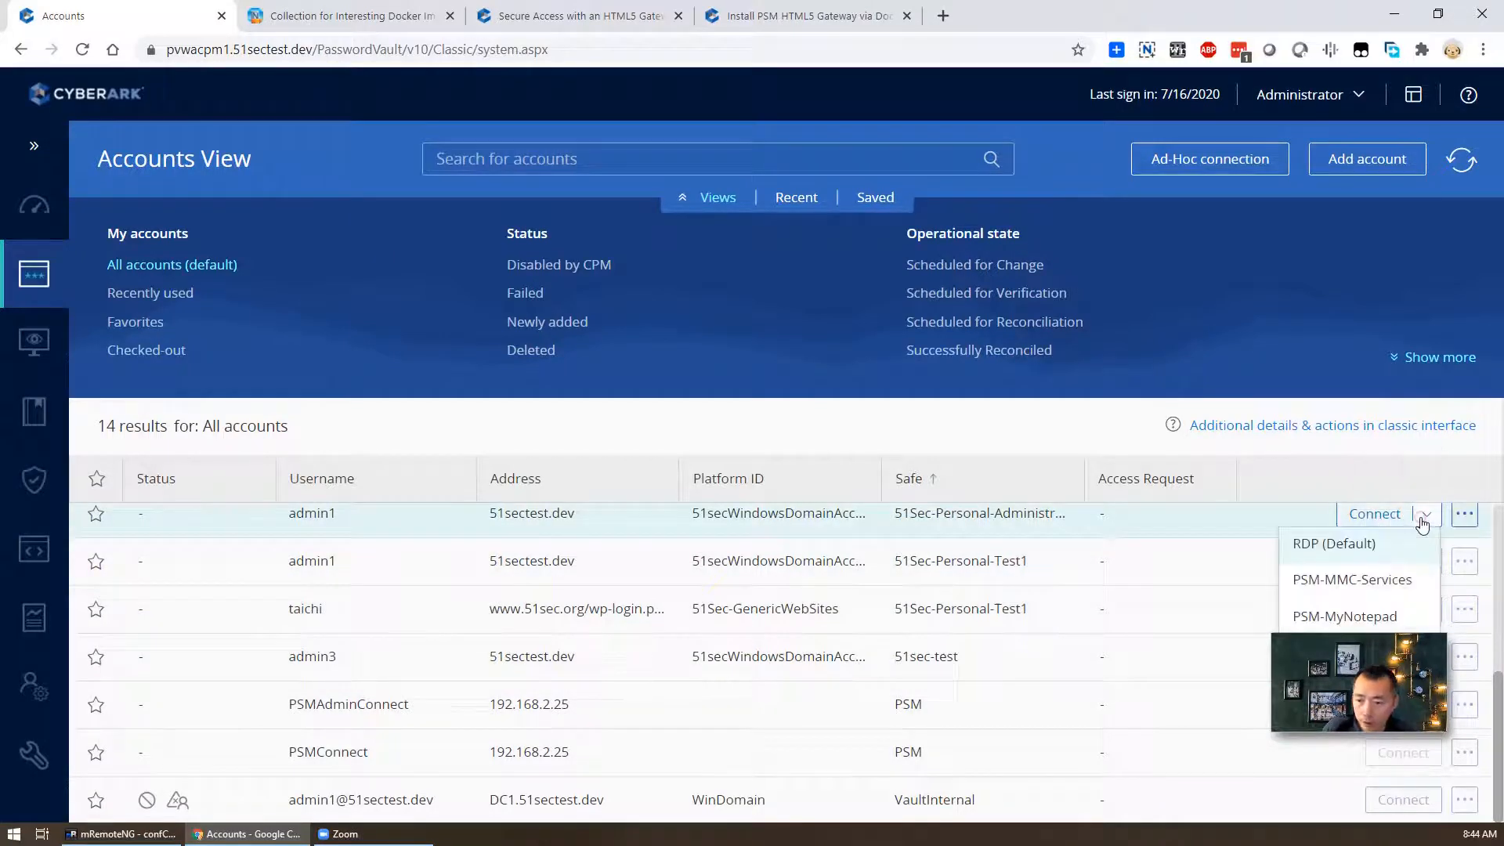
click(1369, 546)
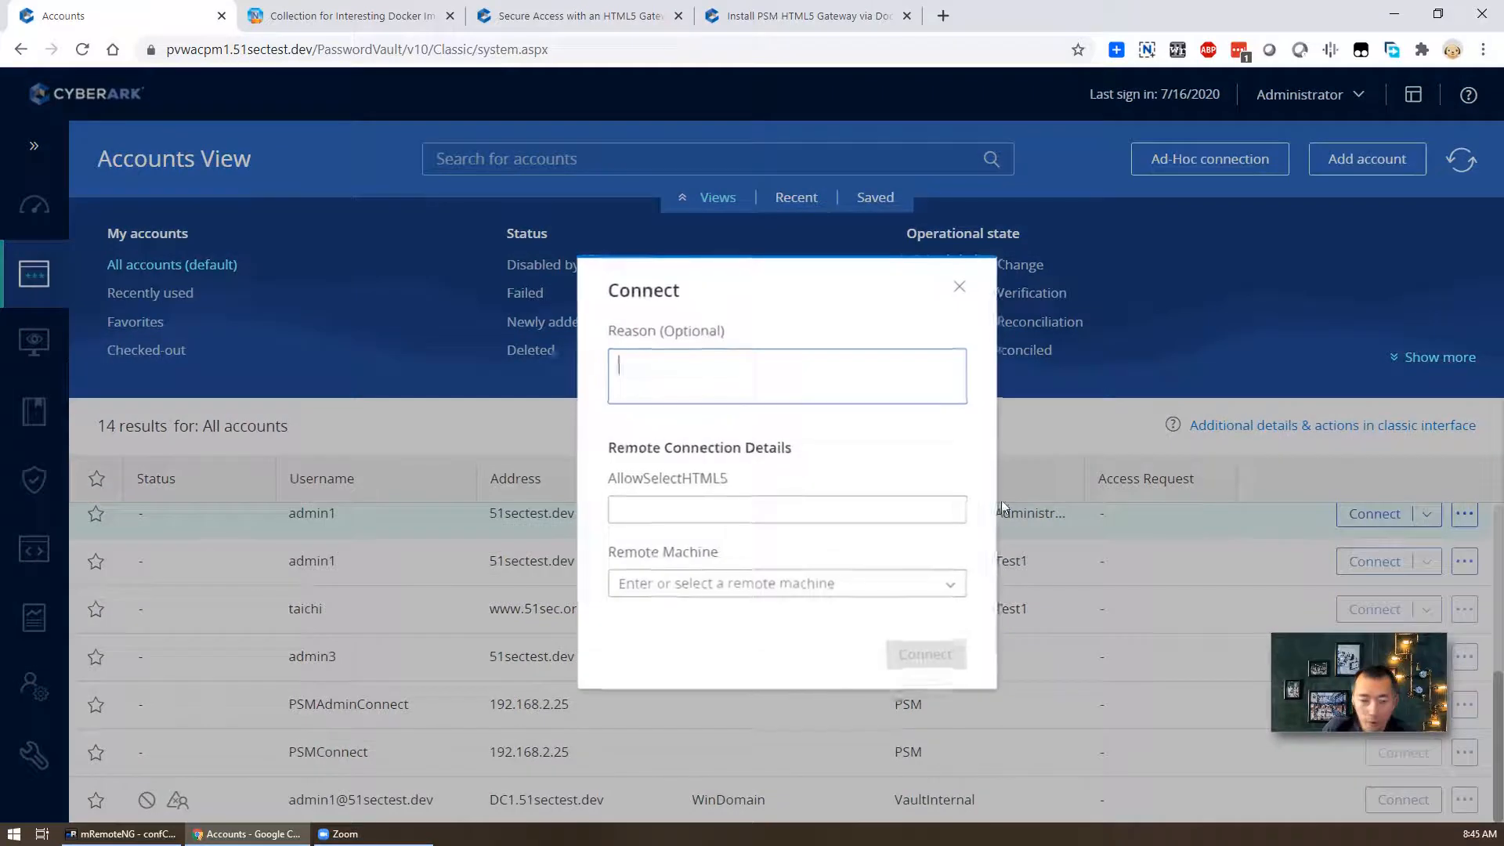
click(755, 507)
text(Yes)
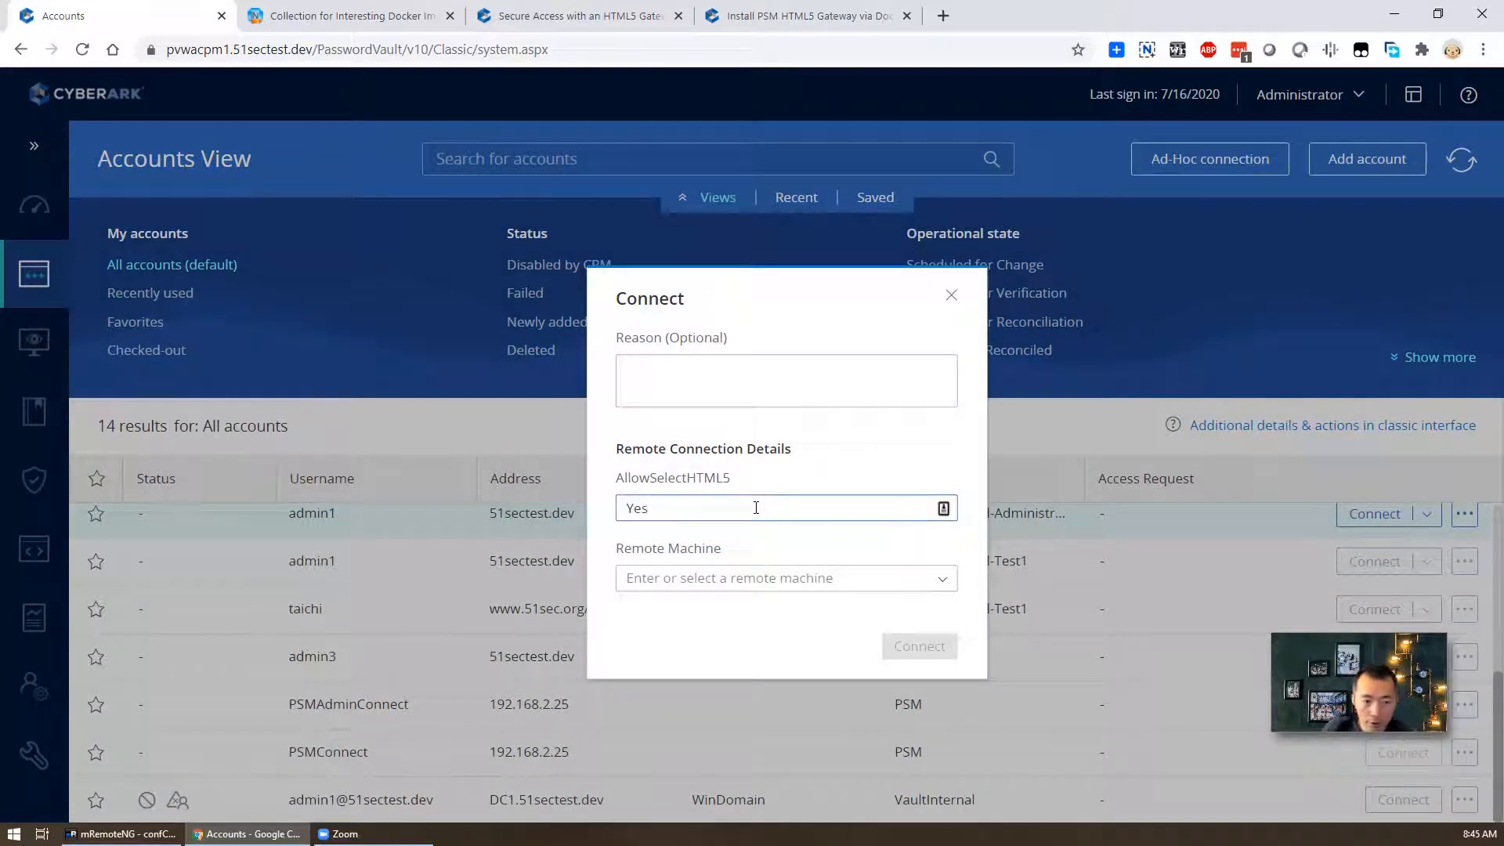
click(943, 583)
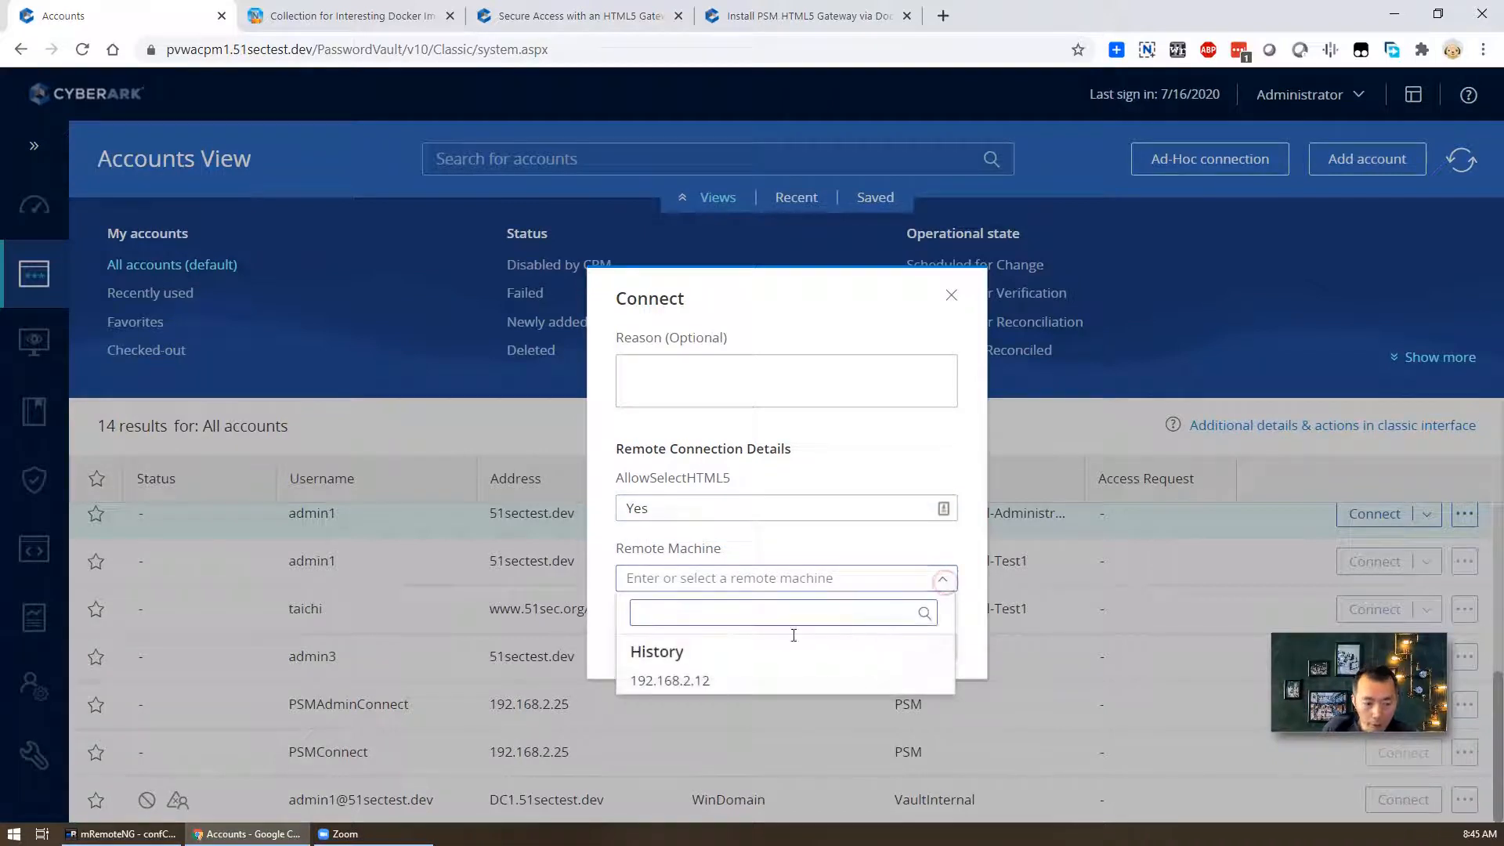
click(697, 682)
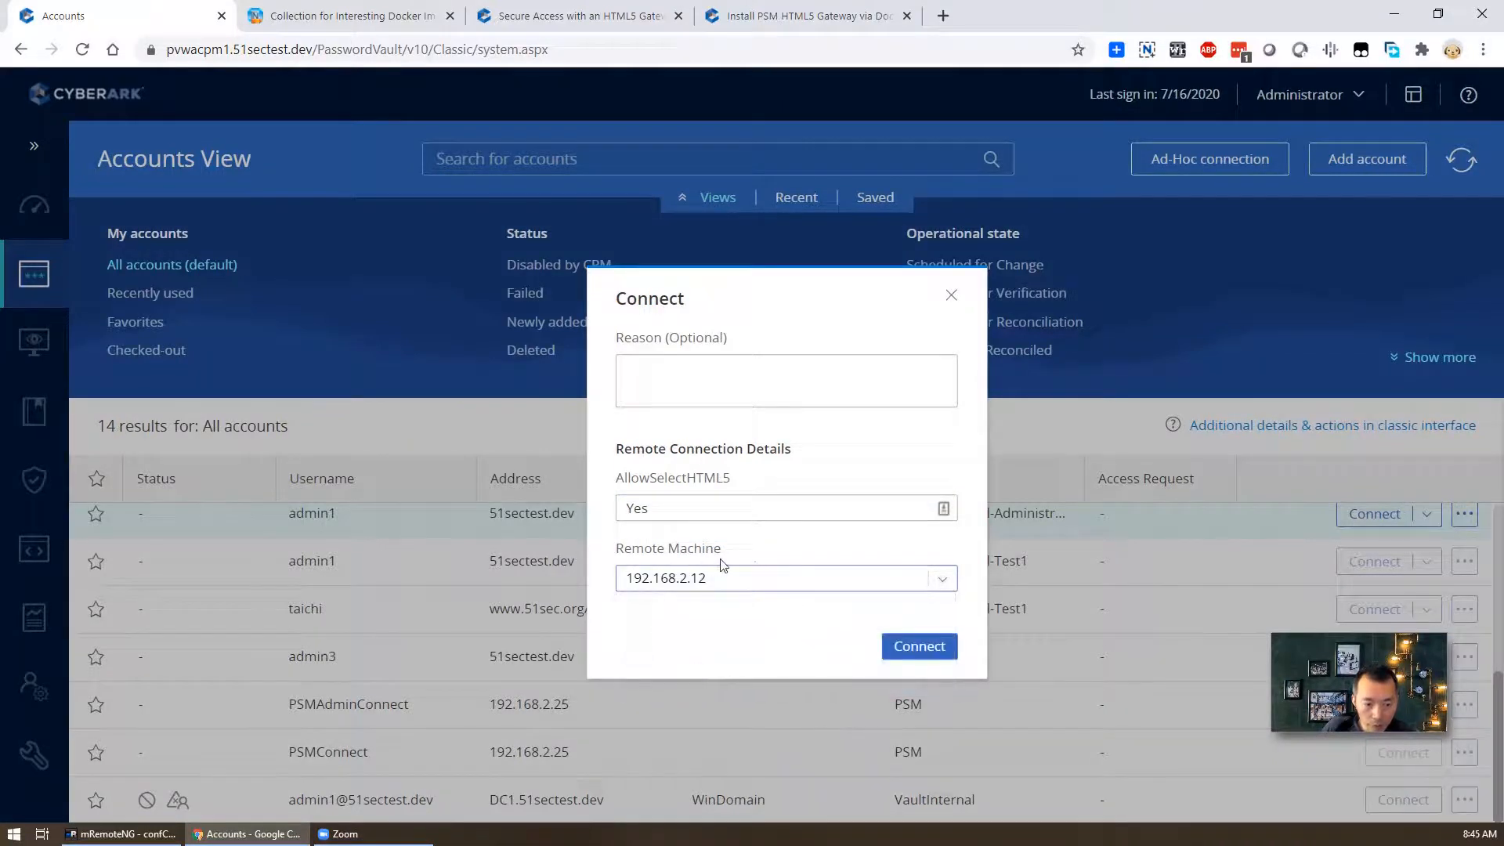
click(910, 647)
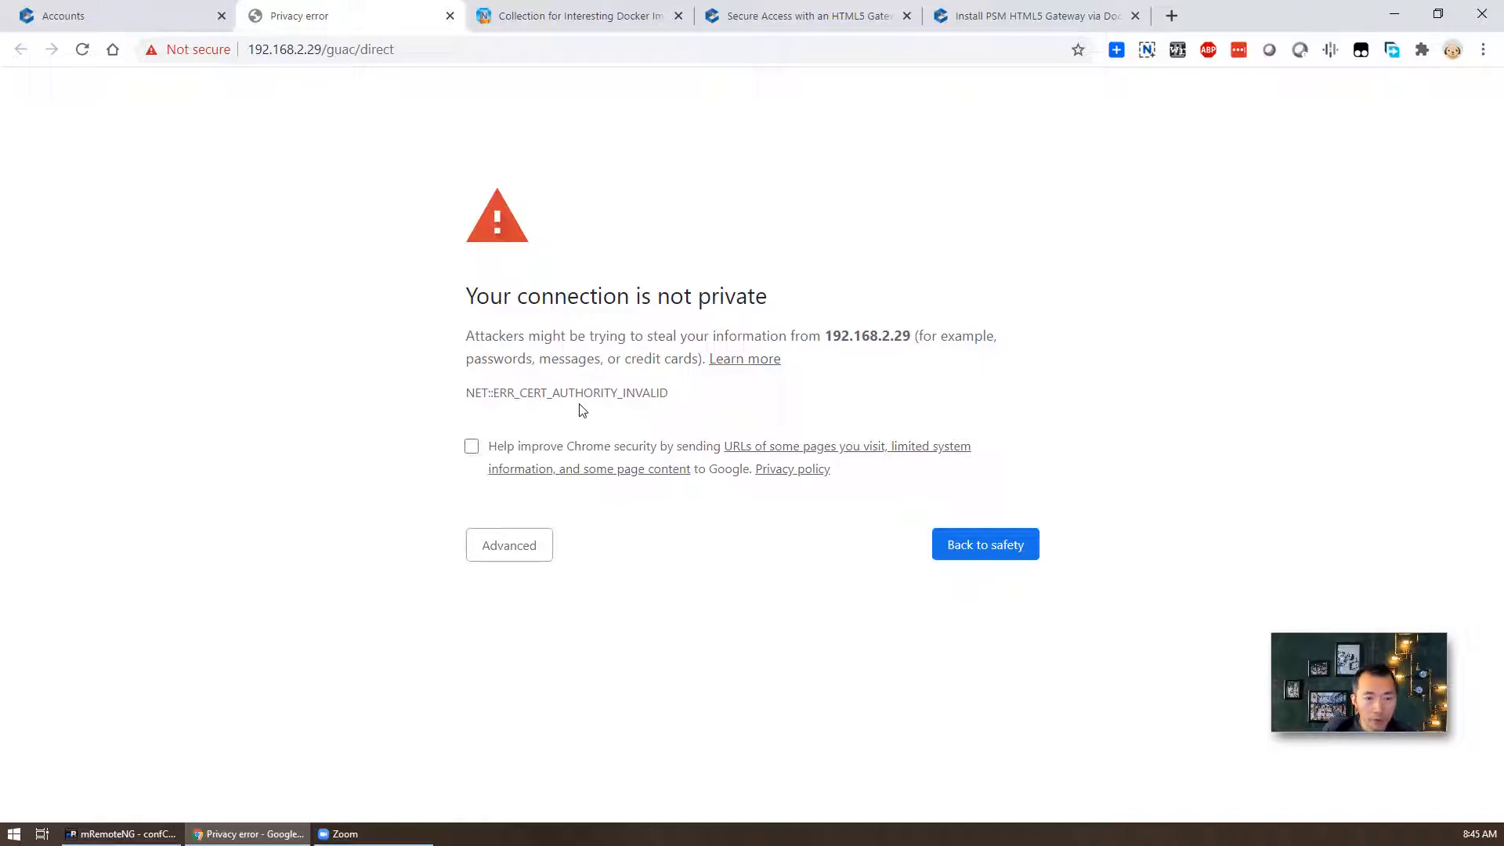
- Inspect the gateway address 192.168.2.29 in the address bar and glance at the docs tabs
click(309, 52)
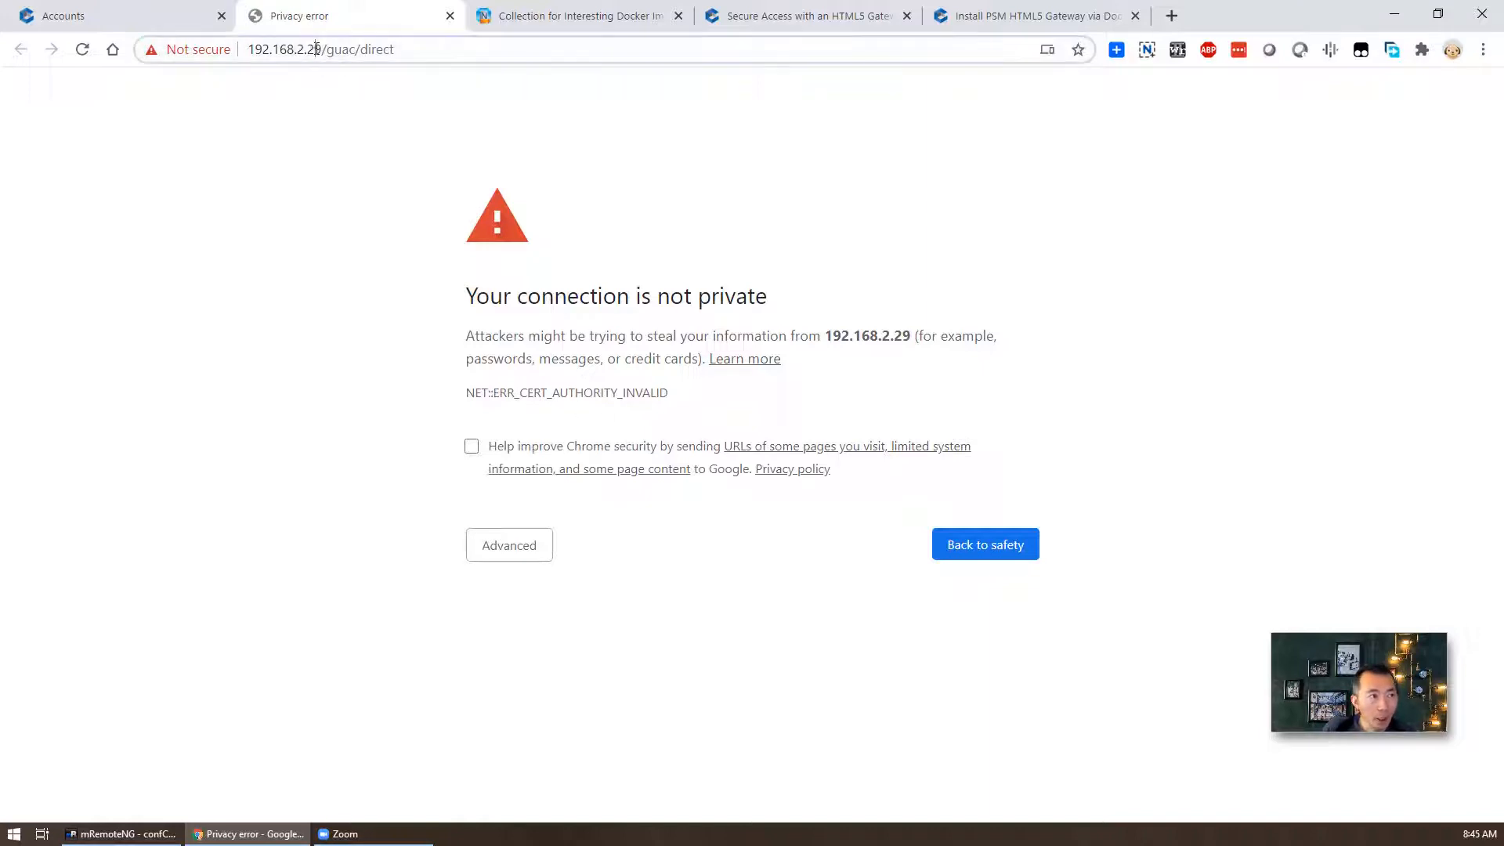
drag(364, 49, 291, 49)
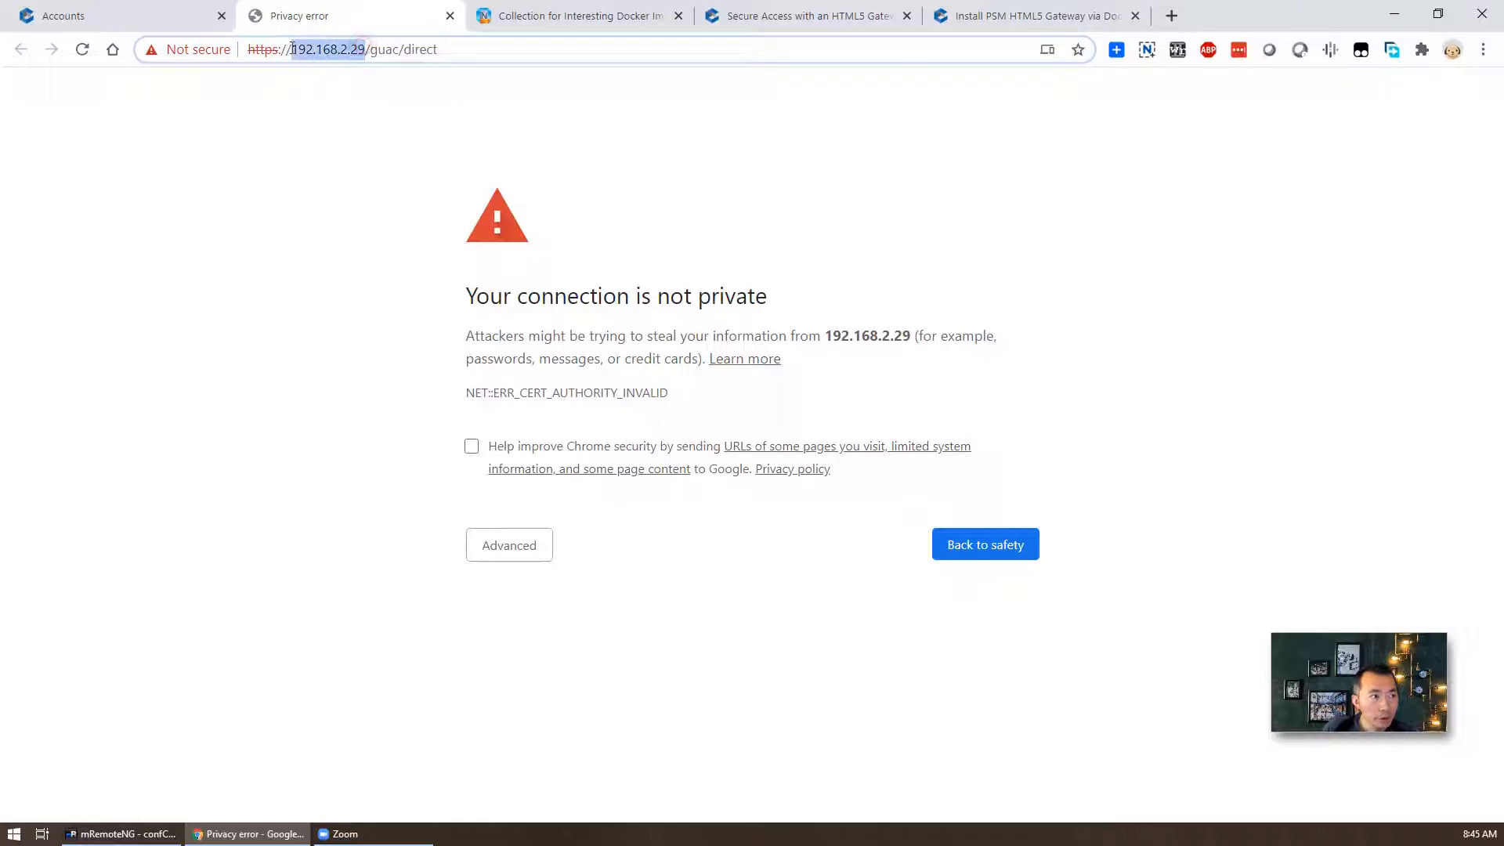
click(783, 15)
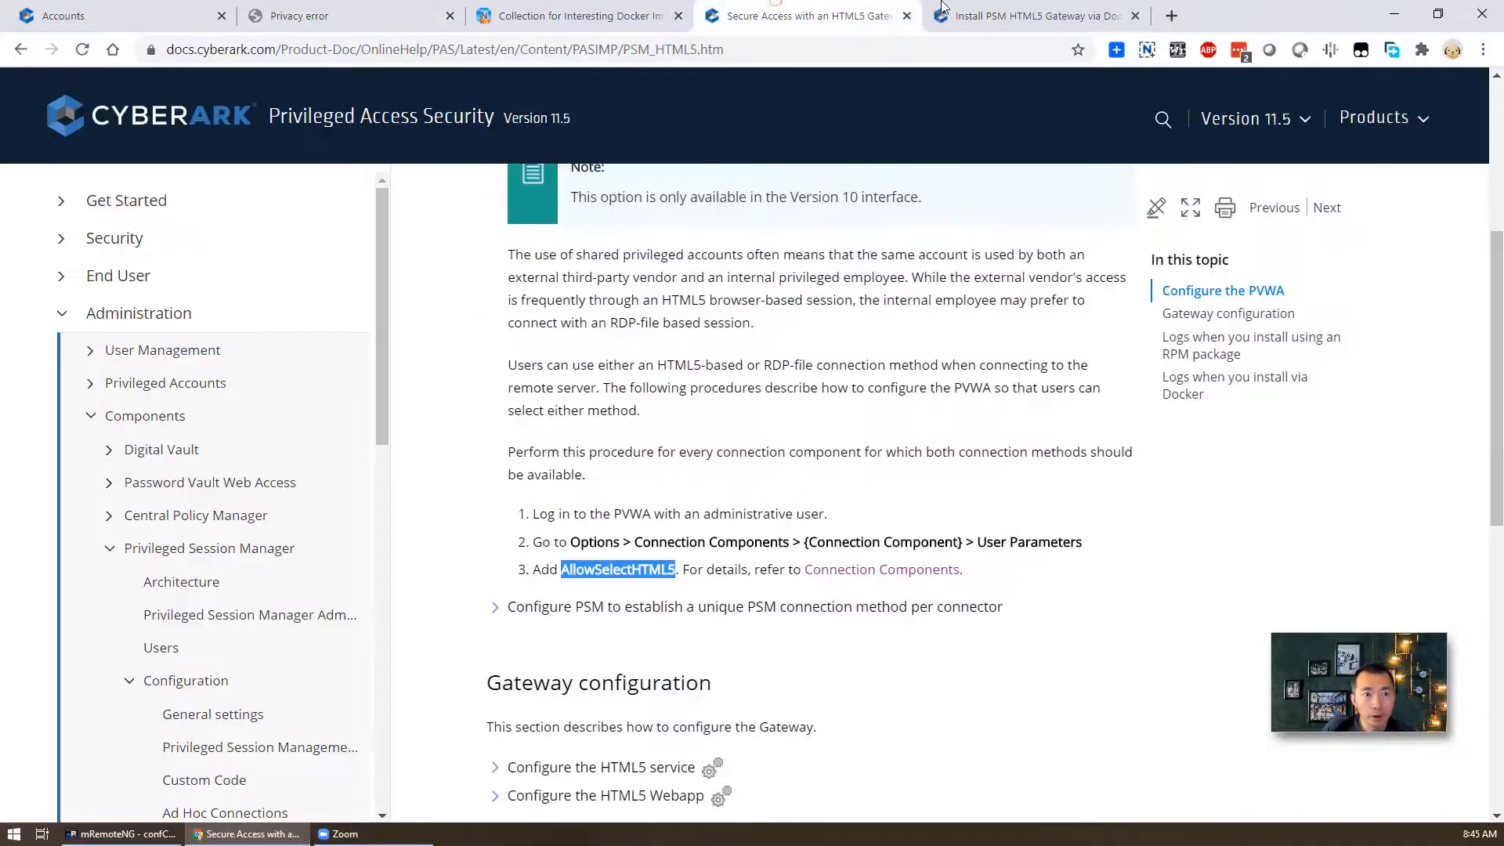
click(1026, 15)
click(366, 11)
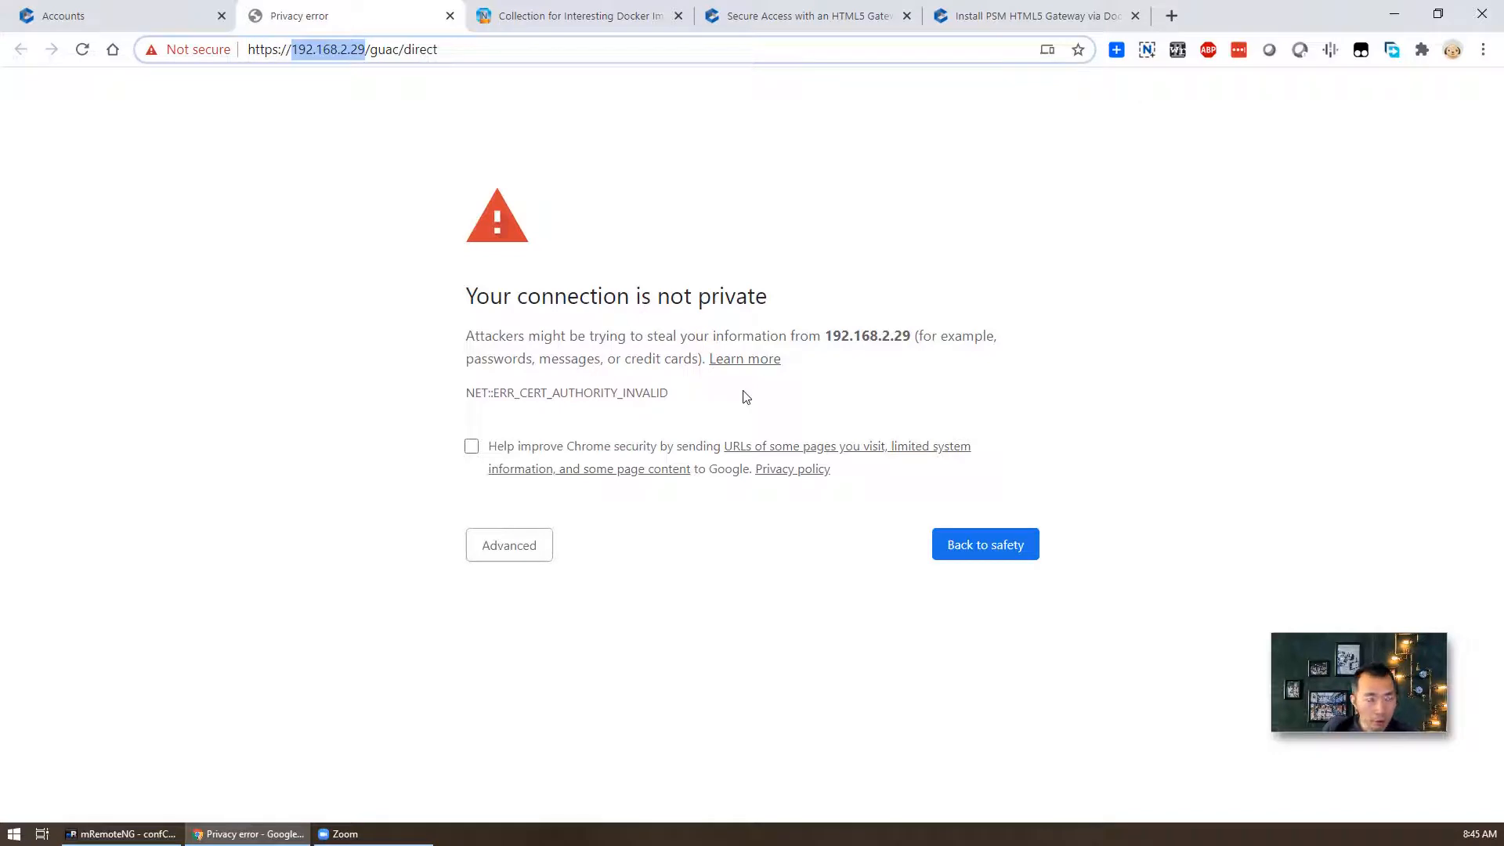
- Bypass the certificate warning via Advanced > Proceed to 192.168.2.29 and confirm resubmission
click(523, 547)
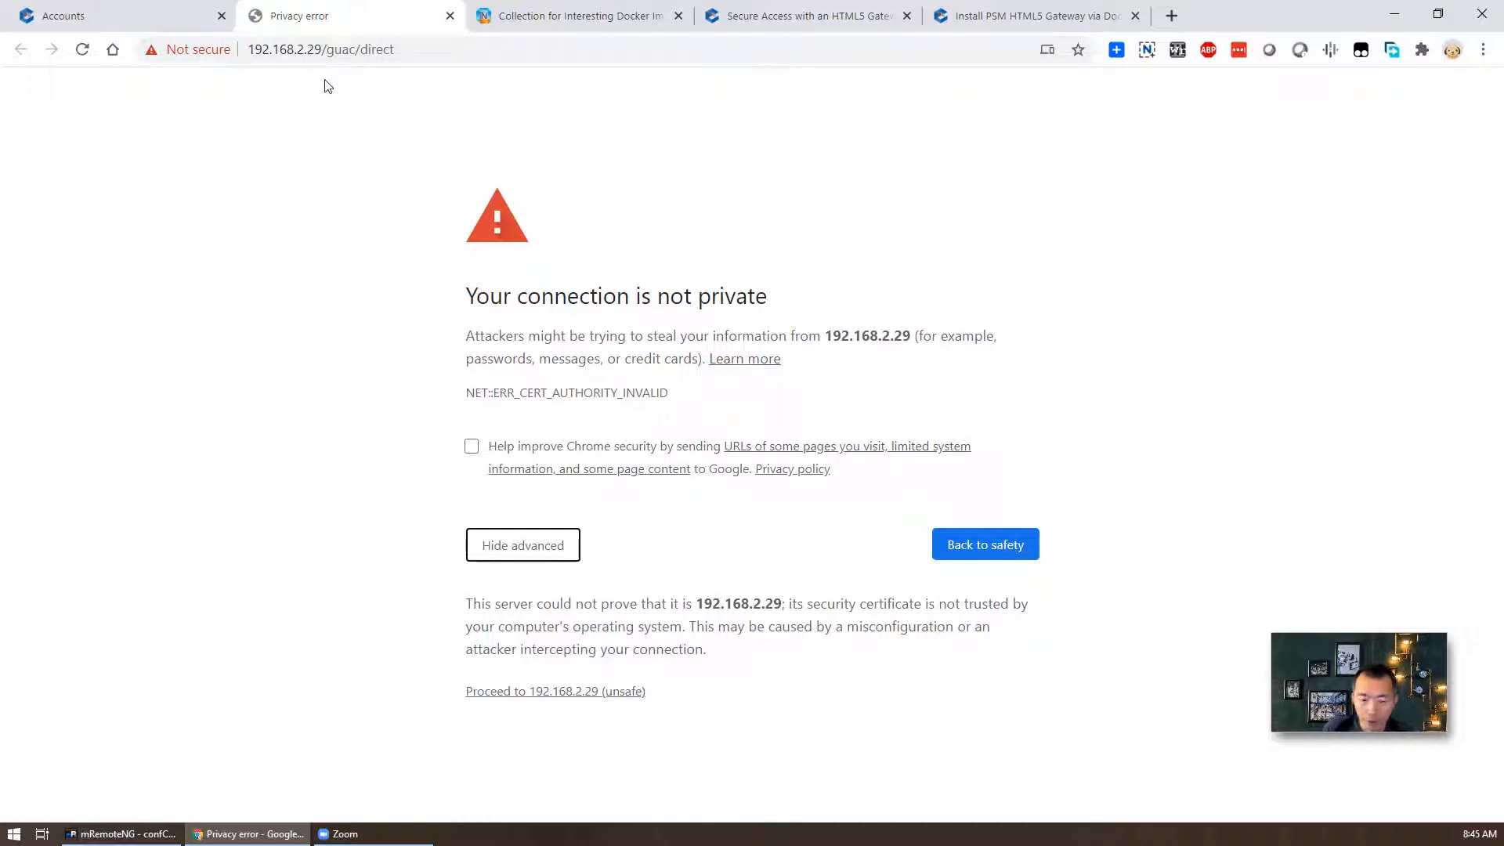
click(618, 692)
click(834, 178)
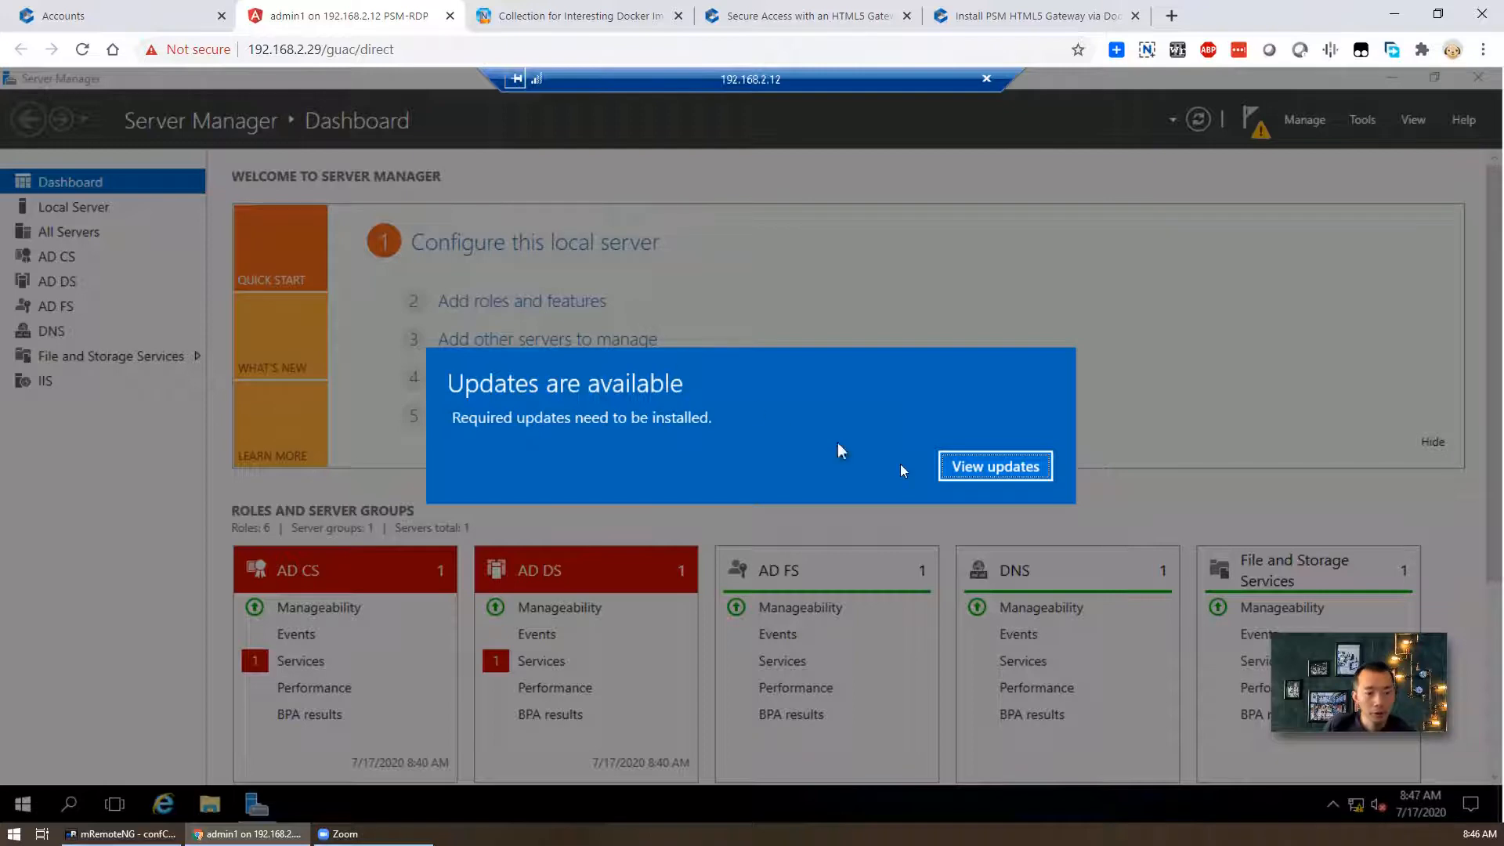
- Dismiss the updates notice, scroll the Server Manager dashboard, then close the session tab for PVWA Accounts
click(1035, 467)
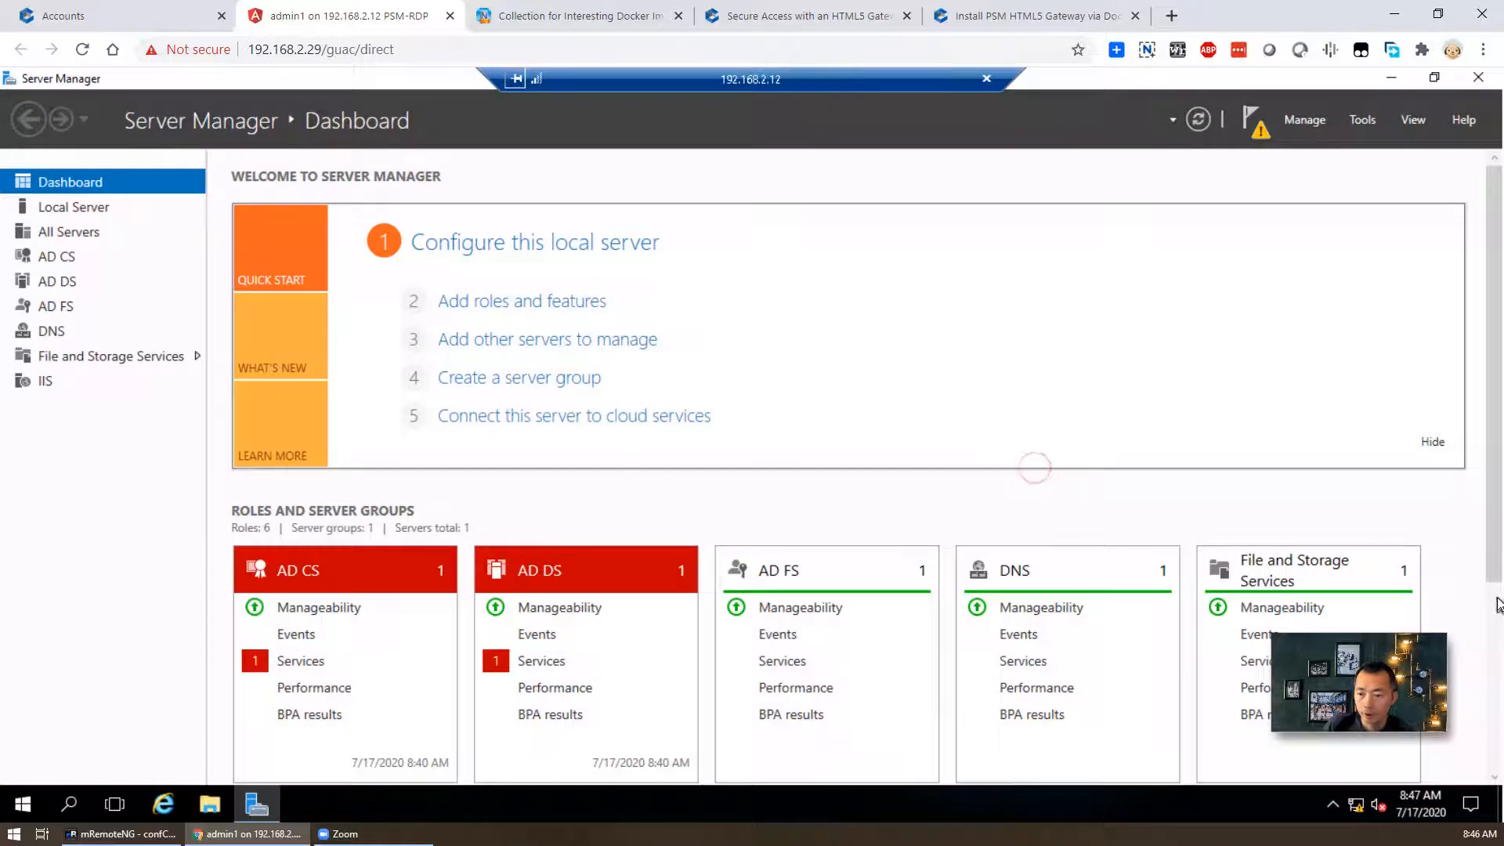
scroll(1466, 589, down, 3)
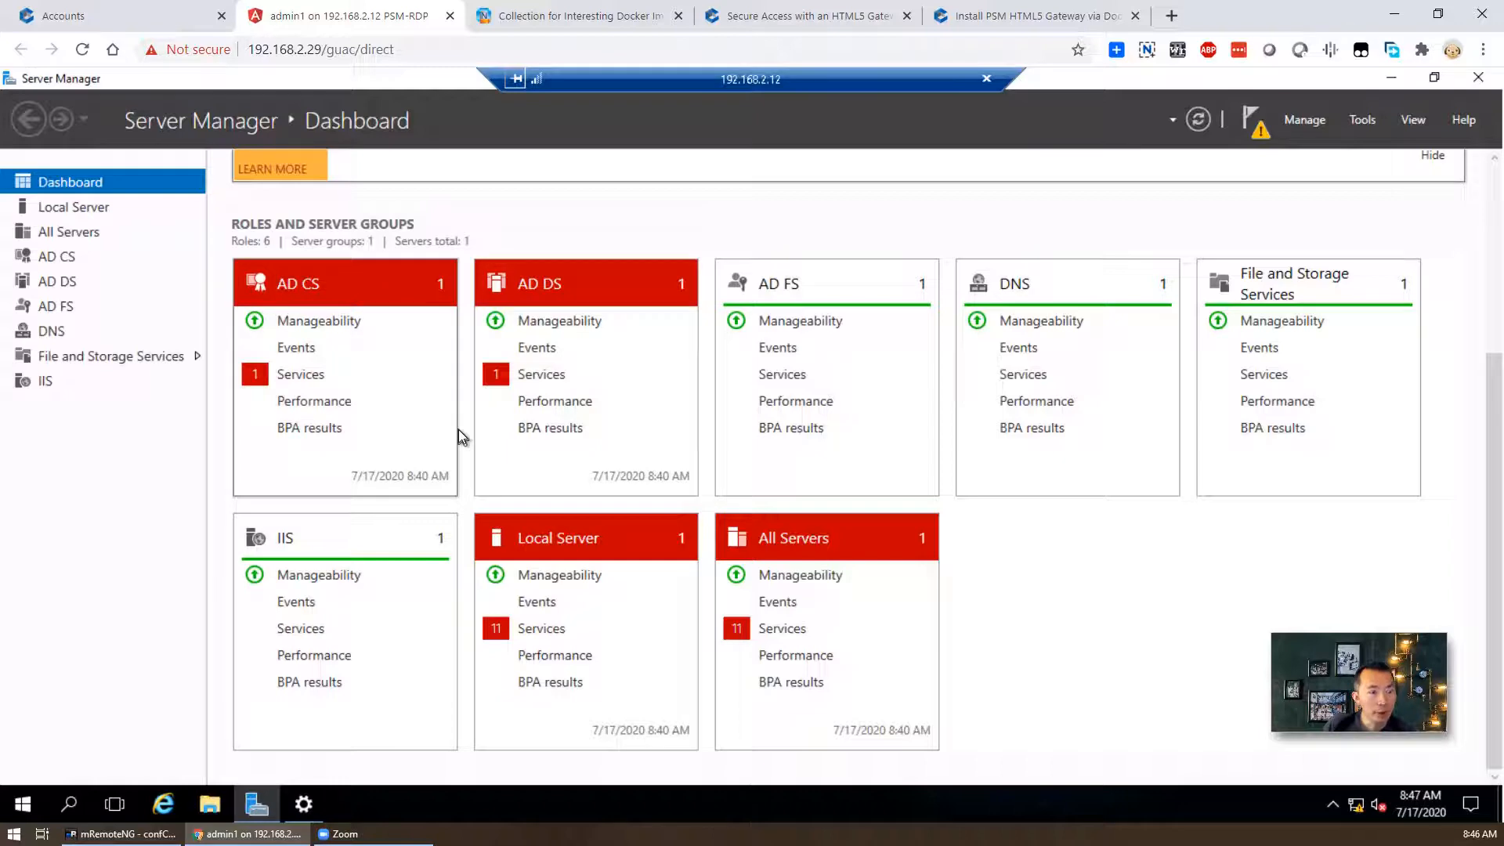
click(451, 17)
click(167, 15)
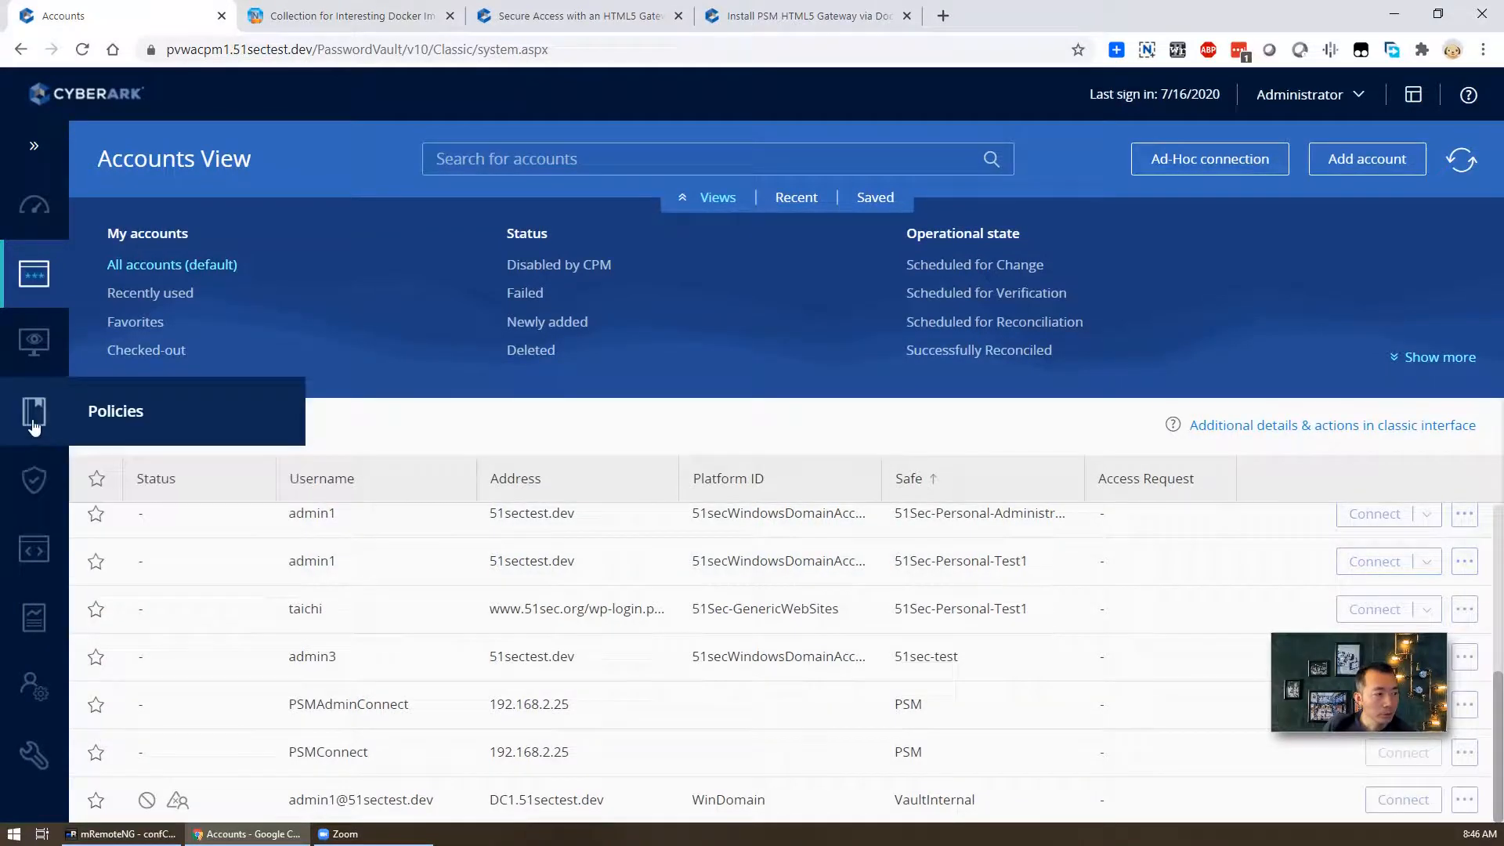
- In Monitoring, play the 08:45 AM RDP recording, seek through it, then close the player
mouse_move(35, 343)
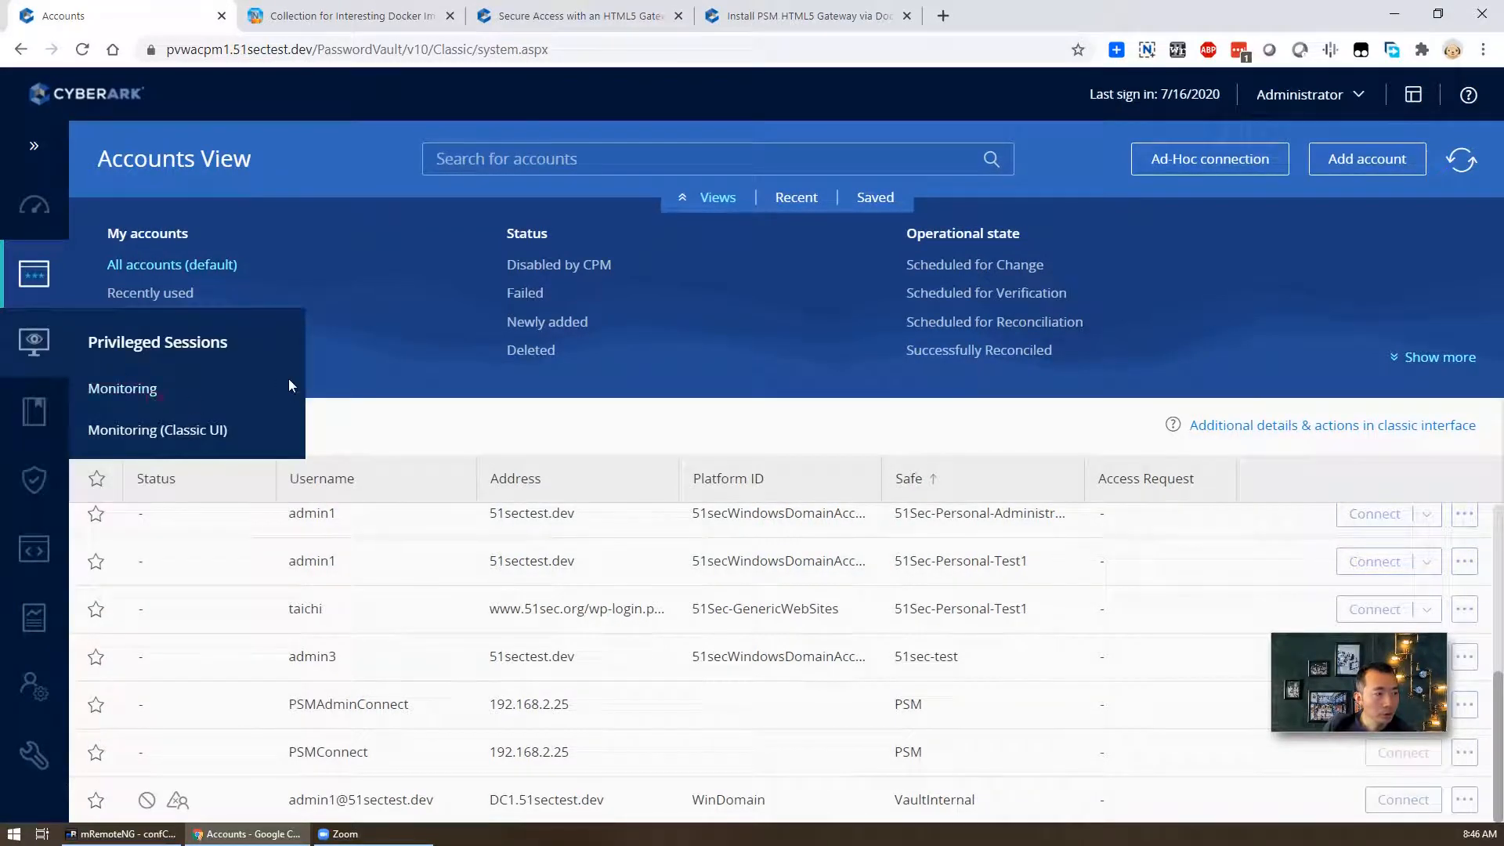
click(150, 389)
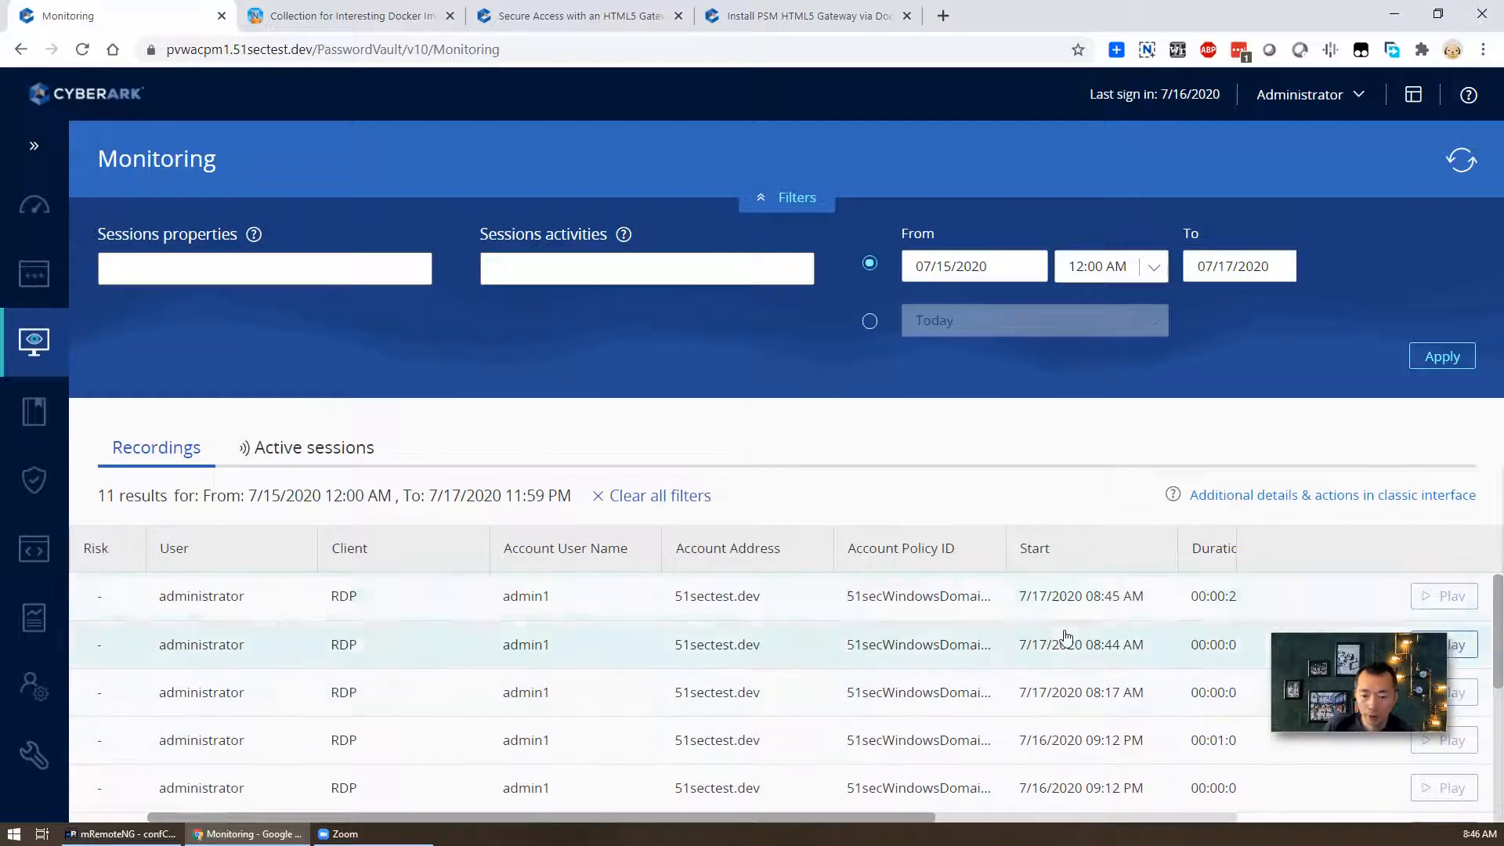
click(1454, 597)
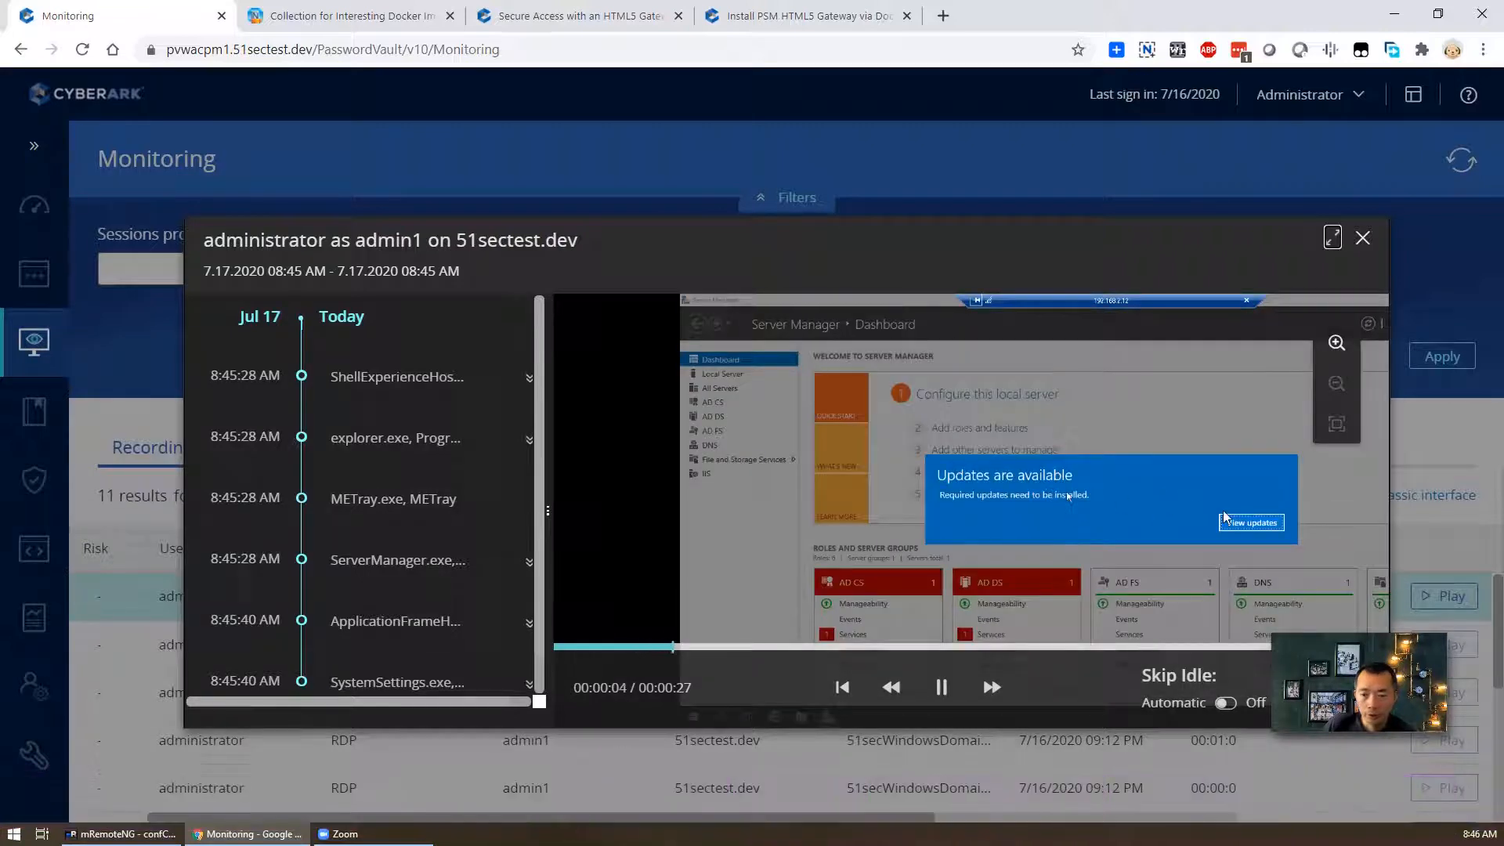
click(1110, 648)
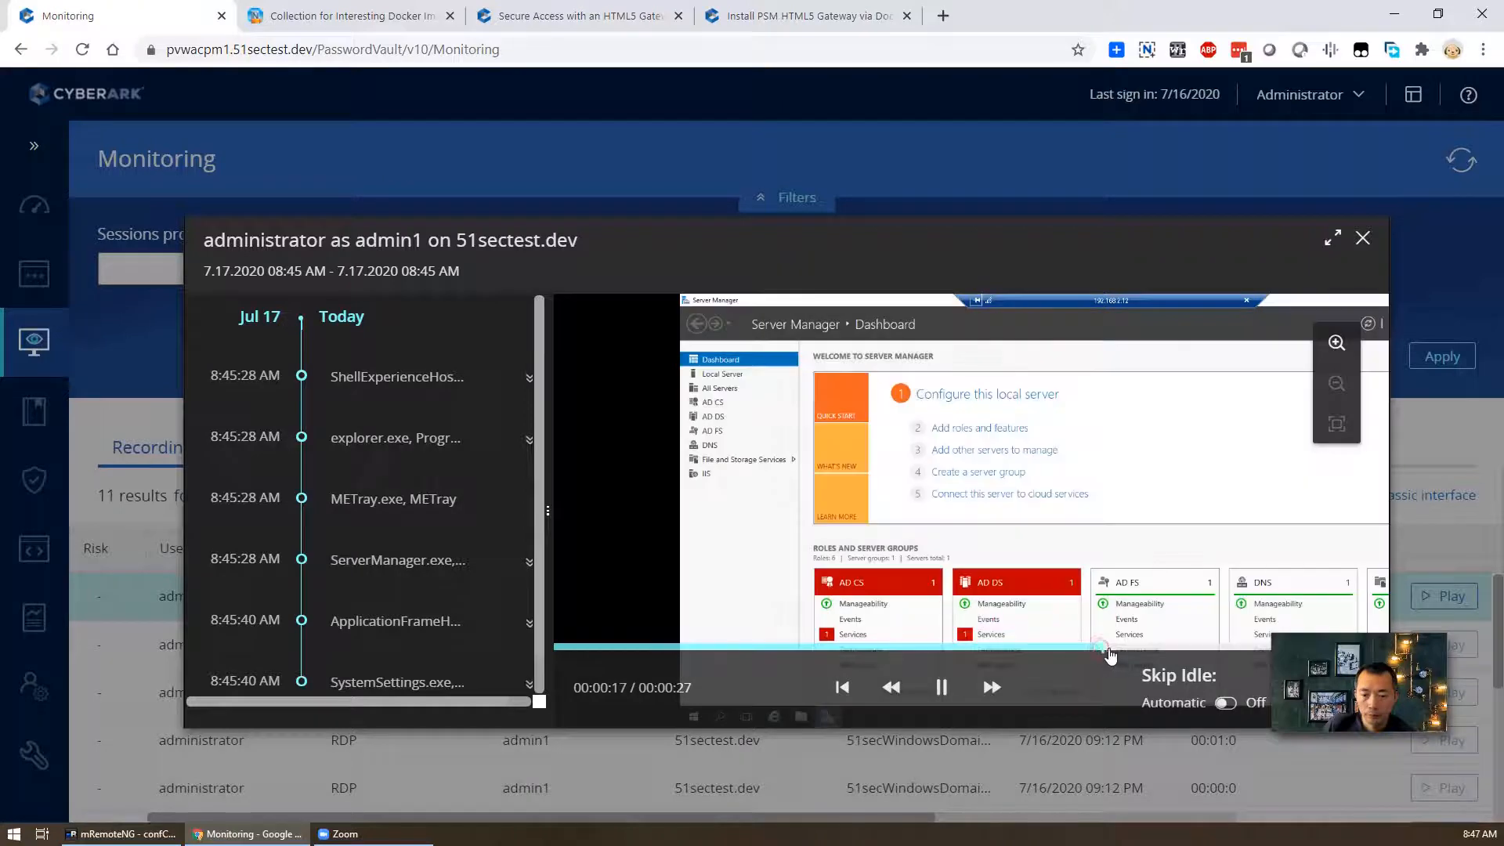
click(953, 647)
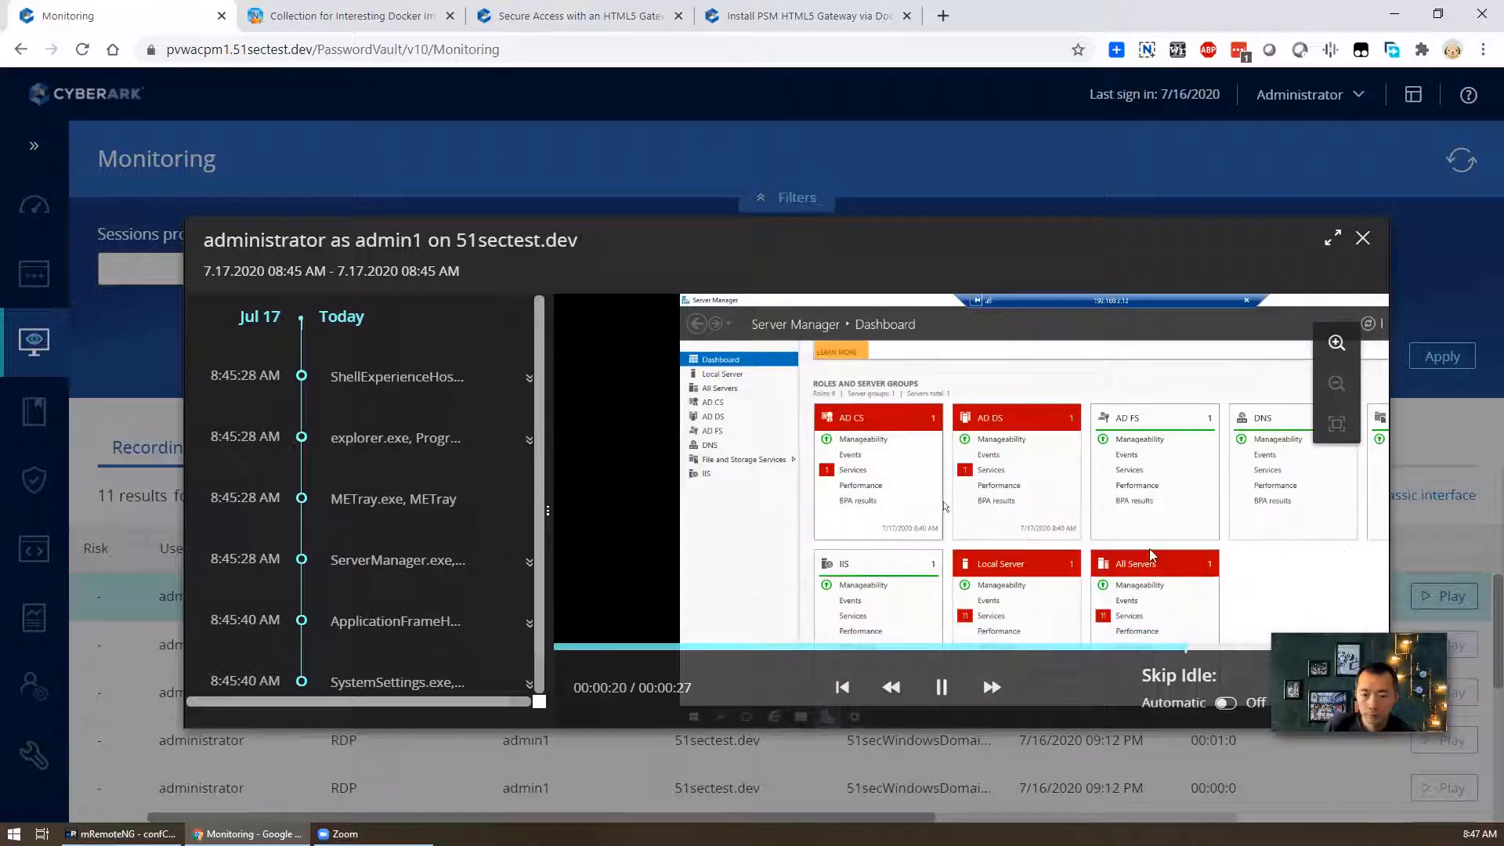
scroll(378, 564, down, 2)
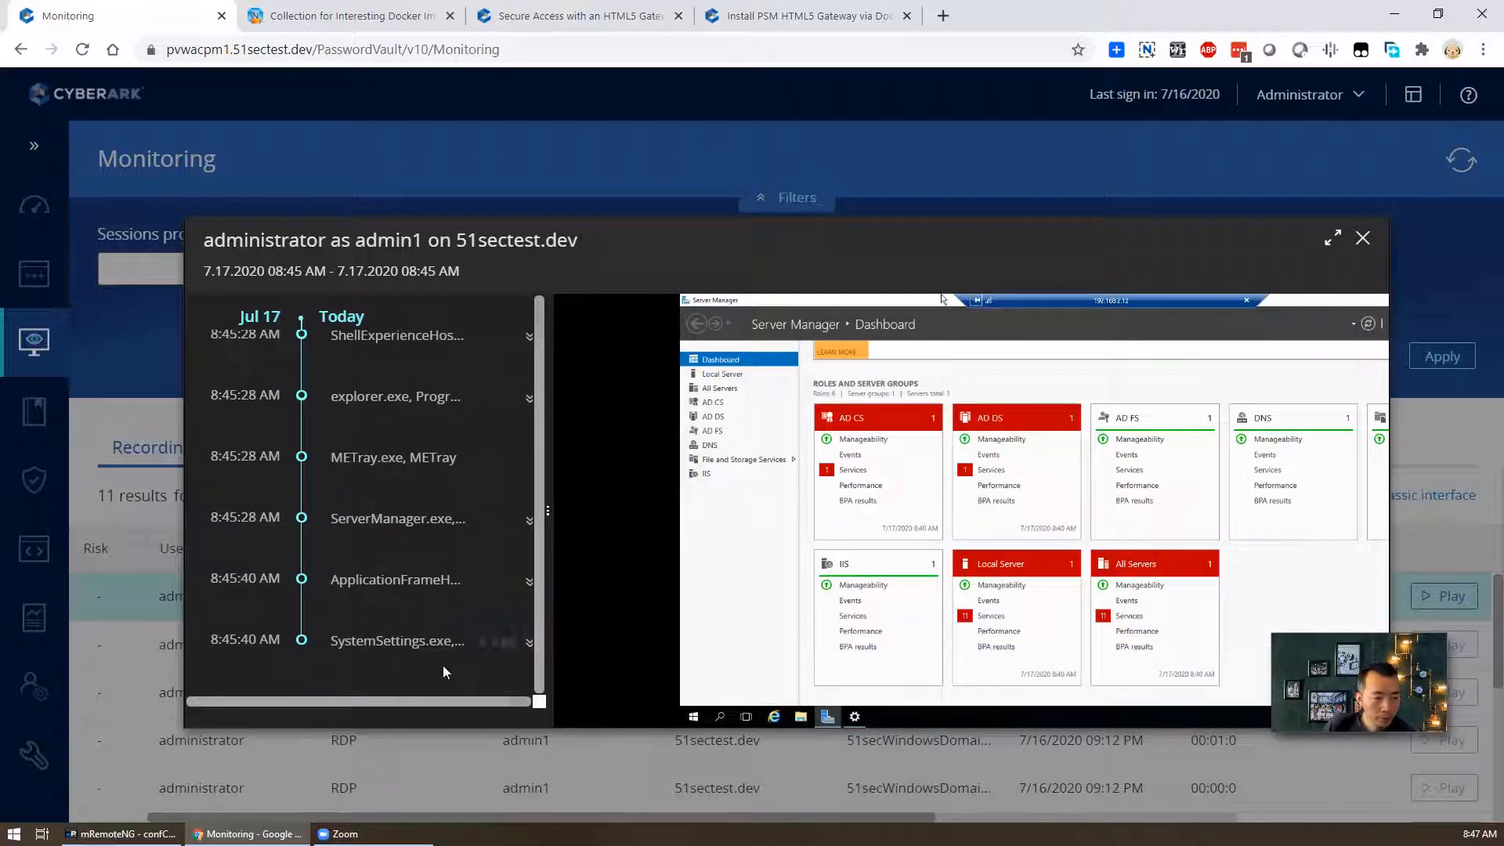
click(1362, 239)
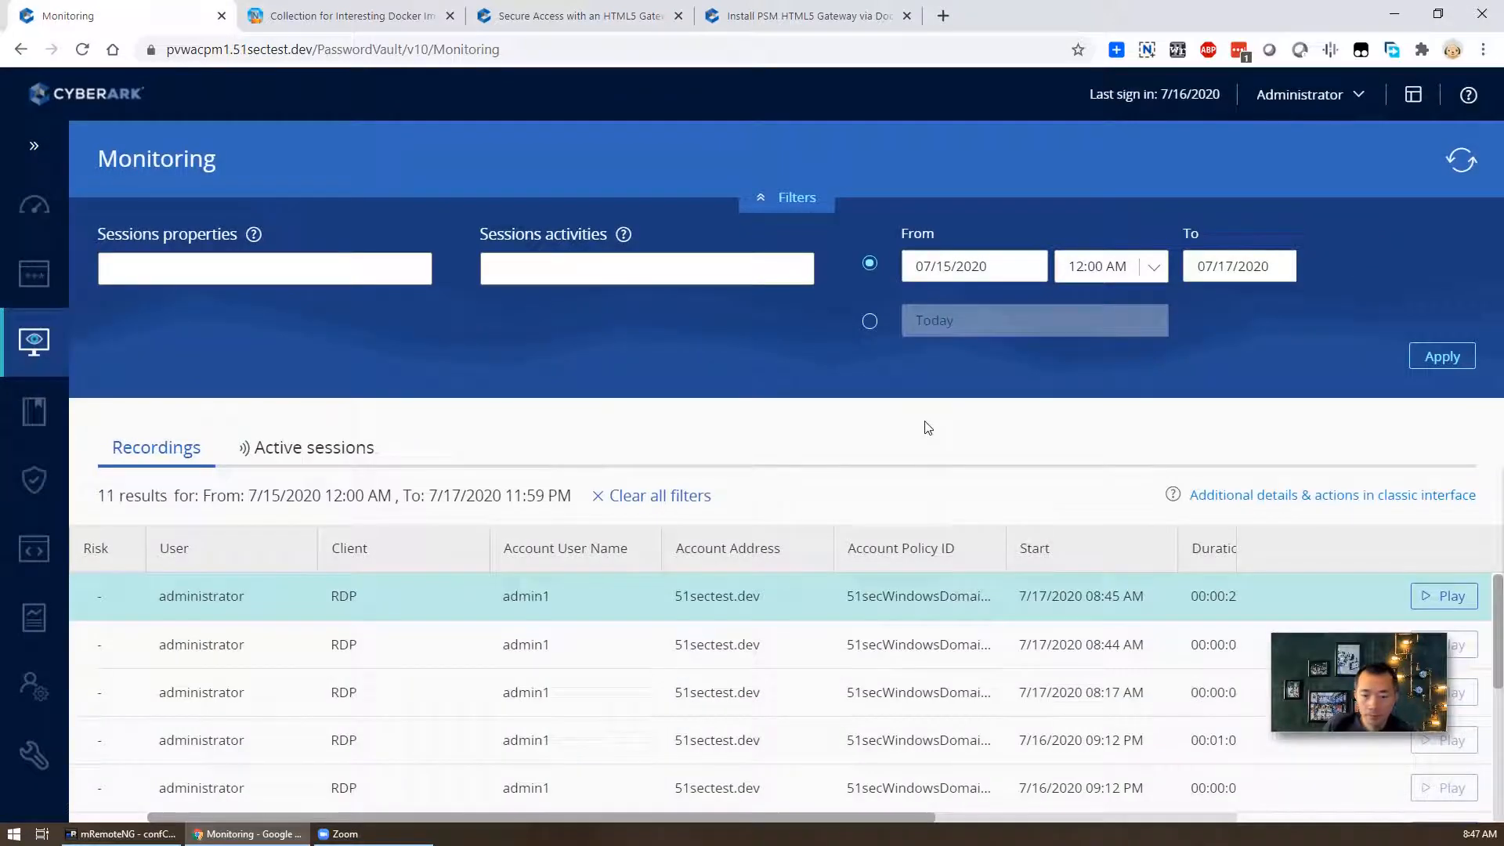